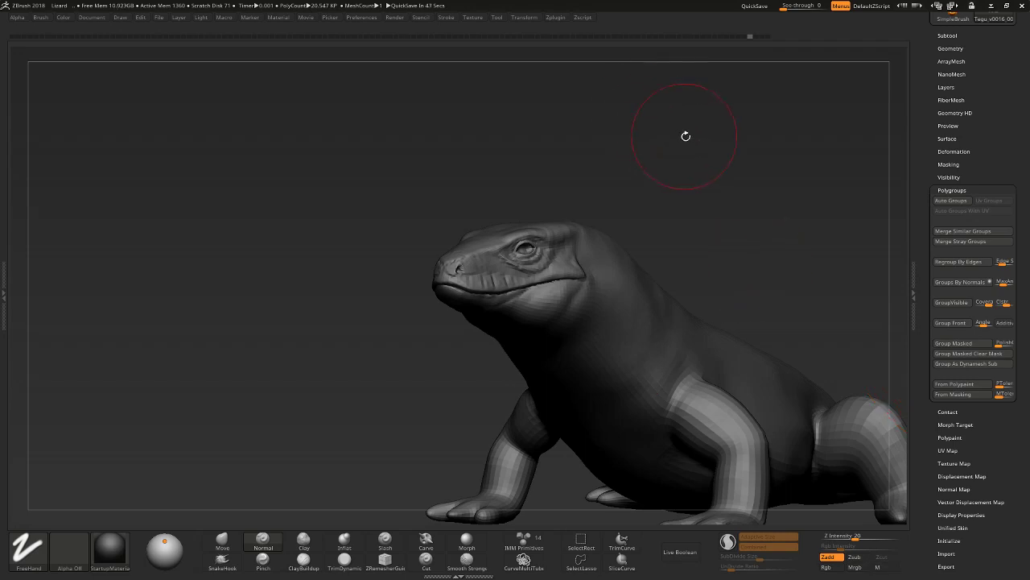
Sculpt small skin folds down the side of the tegu's neck from several angles.
left_click_drag(686, 137, 674, 183)
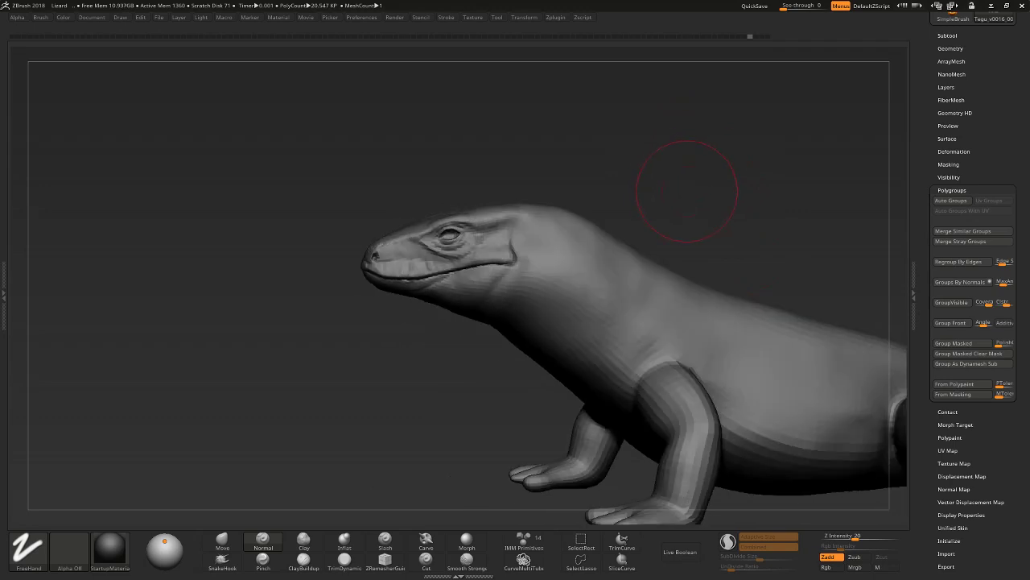
mouse_move(655, 168)
left_mouse_down()
mouse_move(687, 174)
mouse_move(677, 172)
left_mouse_up()
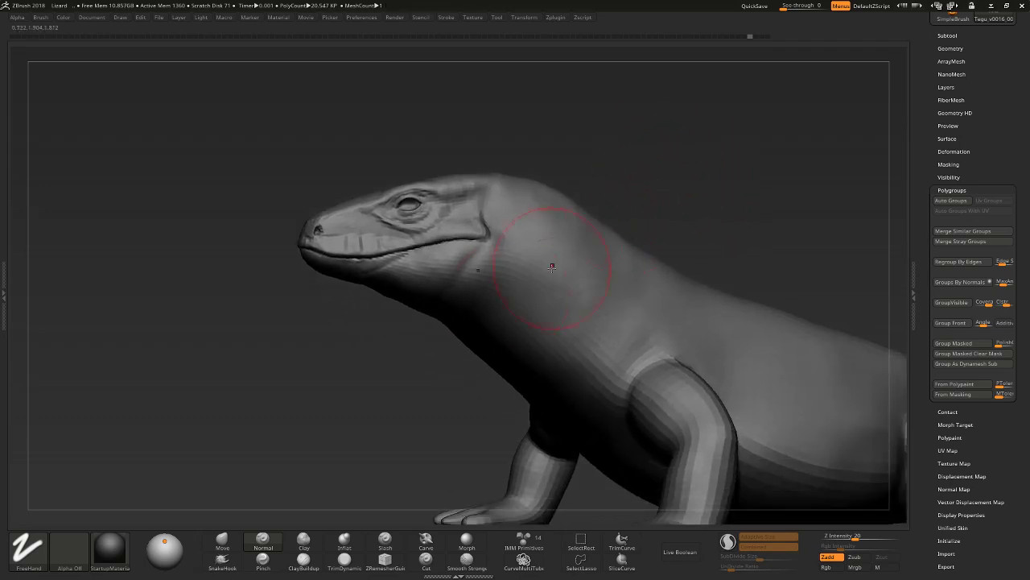
left_click_drag(373, 422, 483, 219)
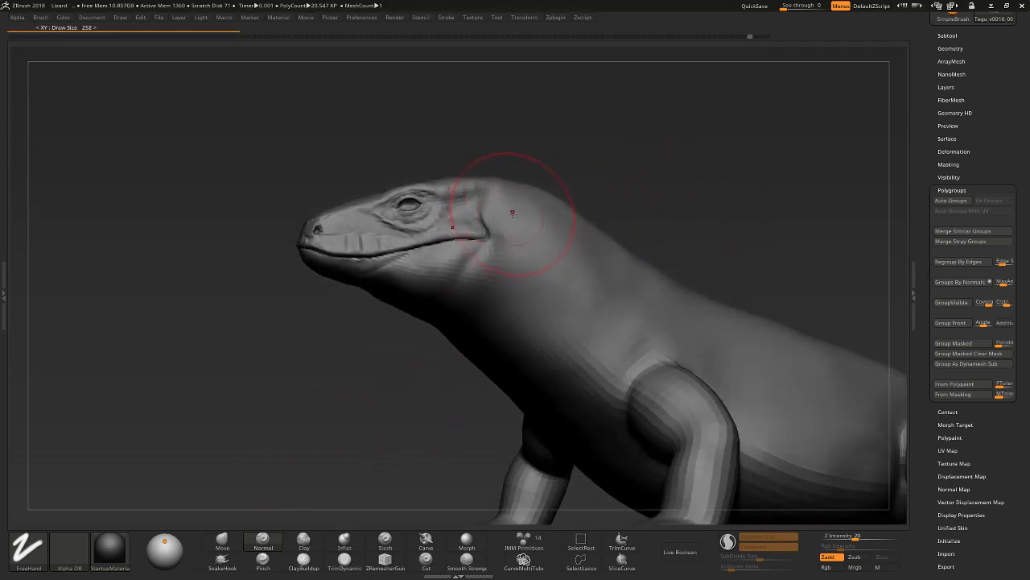
mouse_move(509, 223)
left_mouse_down()
mouse_move(504, 206)
mouse_move(544, 290)
mouse_move(514, 347)
left_mouse_up()
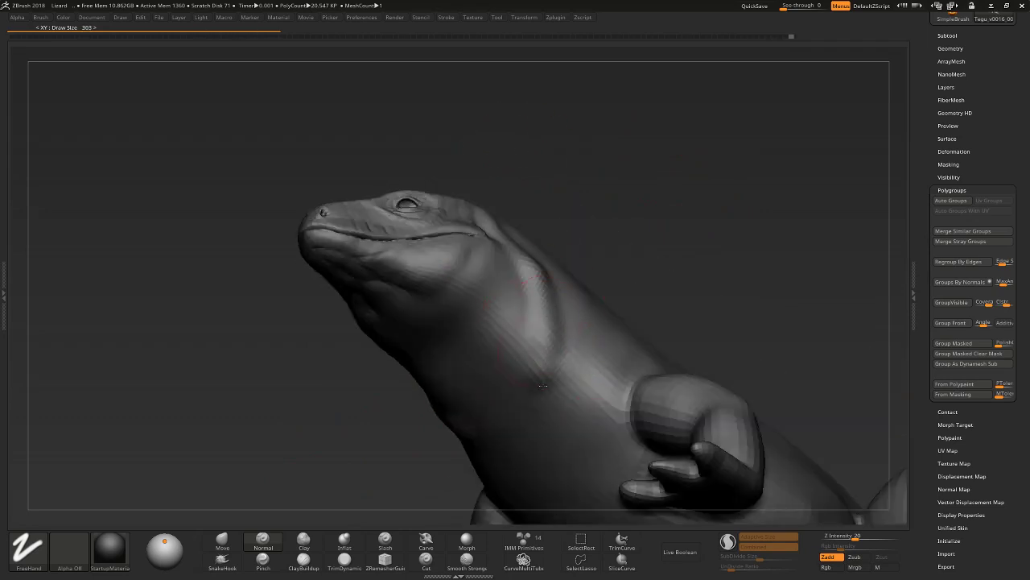
mouse_move(562, 251)
left_mouse_down()
mouse_move(386, 286)
mouse_move(494, 400)
left_mouse_up()
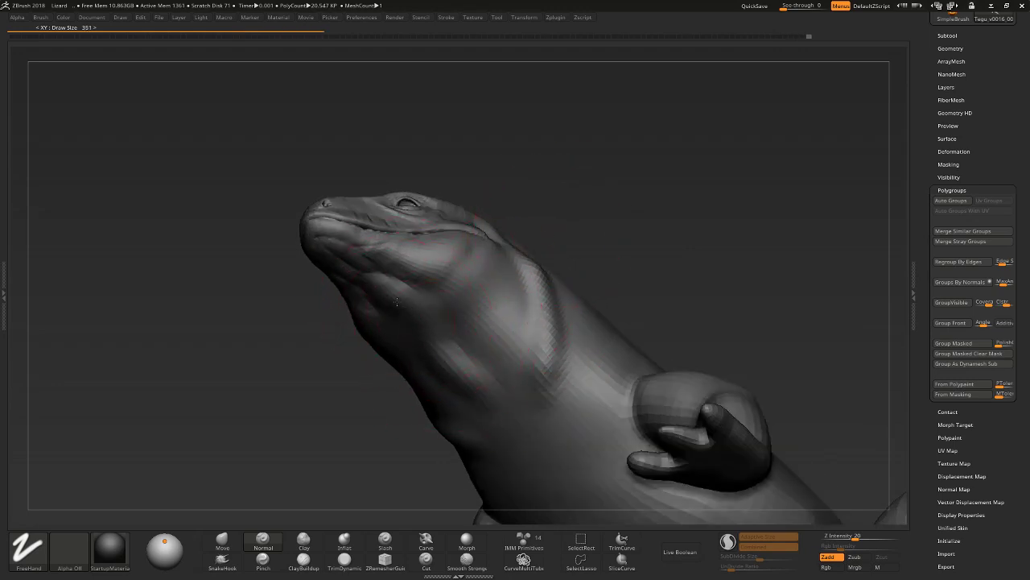
mouse_move(396, 301)
left_mouse_down()
mouse_move(480, 378)
mouse_move(478, 313)
left_mouse_up()
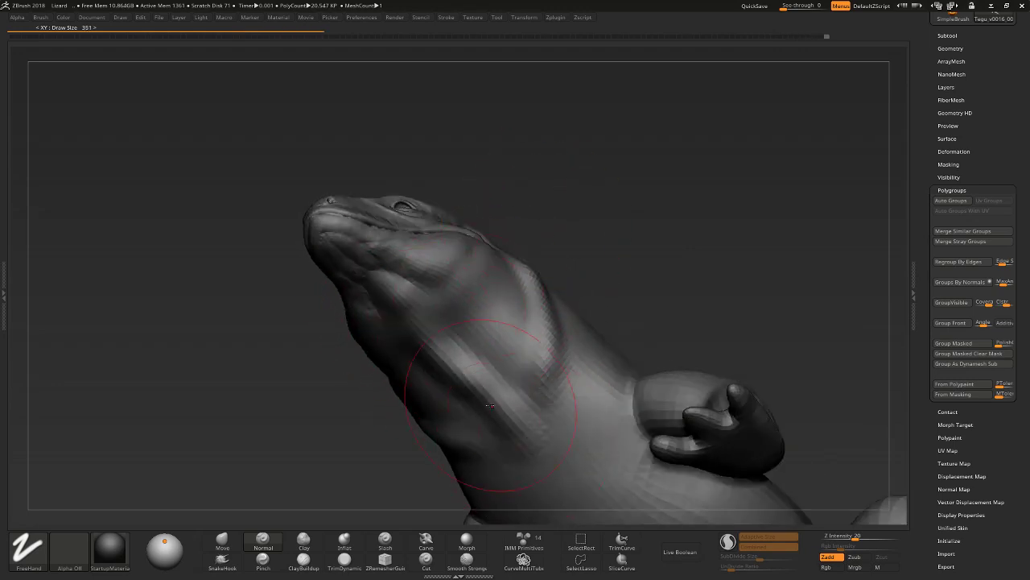
left_click_drag(495, 400, 455, 383)
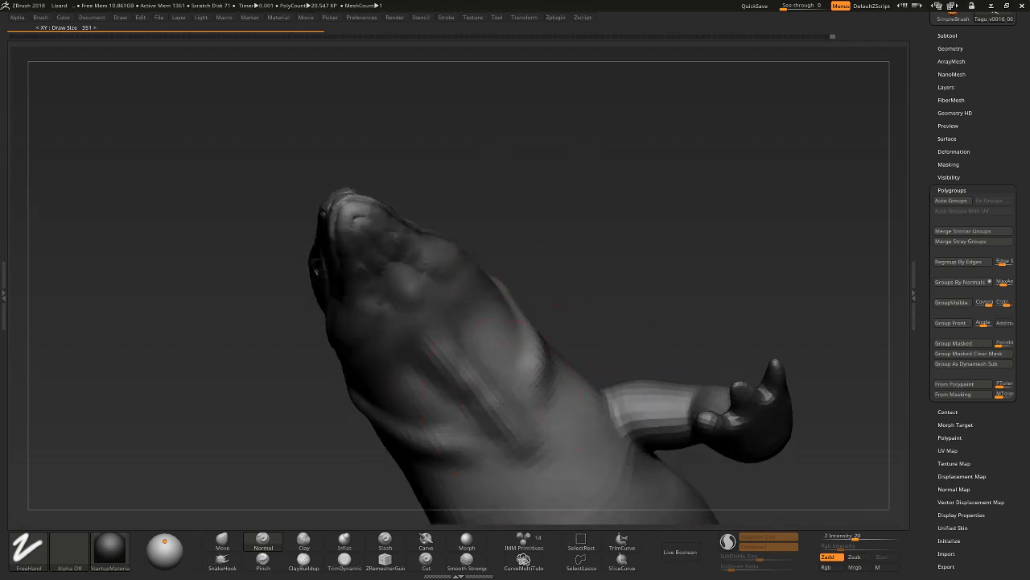
mouse_move(563, 162)
left_mouse_down()
mouse_move(483, 354)
mouse_move(451, 330)
mouse_move(515, 407)
mouse_move(435, 322)
left_mouse_up()
left_click_drag(407, 384, 435, 369)
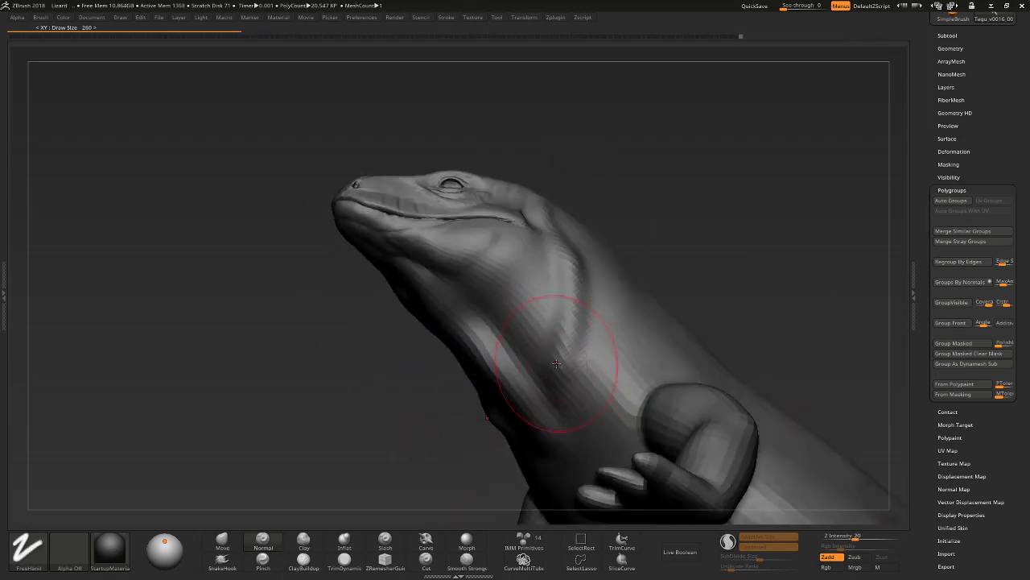
Carve a crease across the lower neck and add further folds, ending with the throat front-on.
left_click_drag(556, 364, 612, 242)
left_click_drag(563, 451, 523, 426)
mouse_move(596, 258)
left_mouse_down()
mouse_move(613, 242)
mouse_move(532, 322)
left_mouse_up()
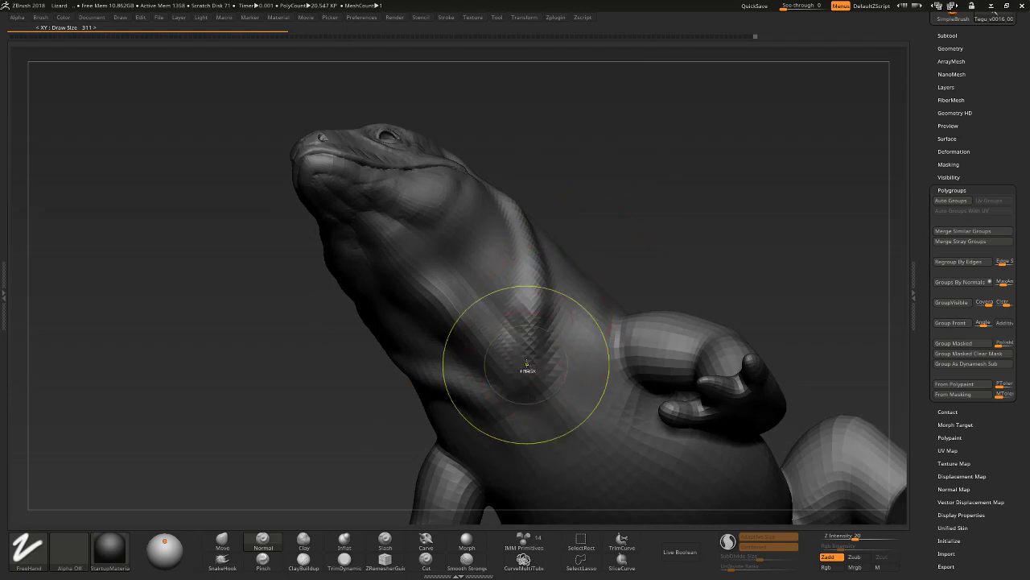
left_click_drag(526, 367, 467, 388)
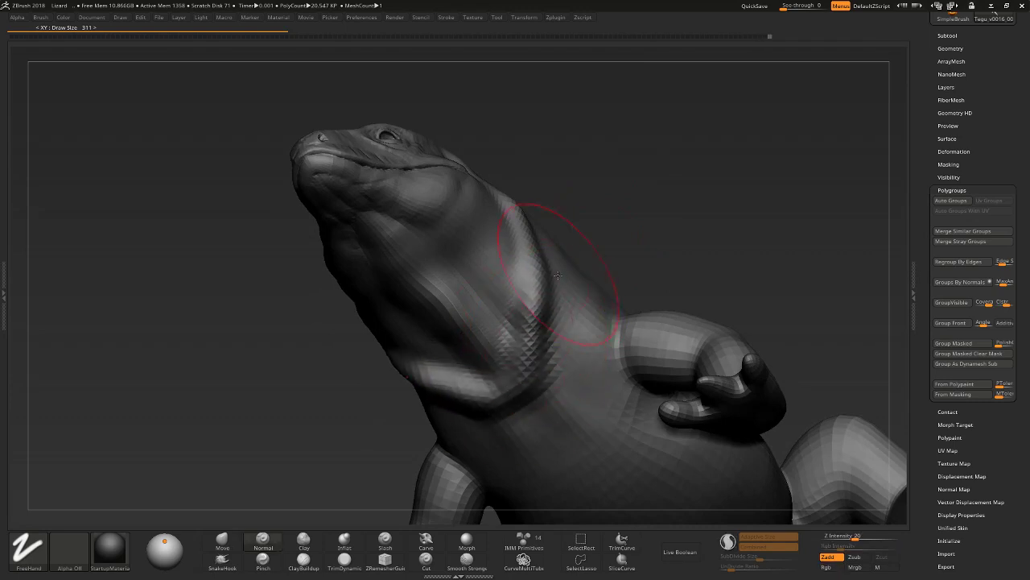
left_click_drag(558, 275, 553, 367)
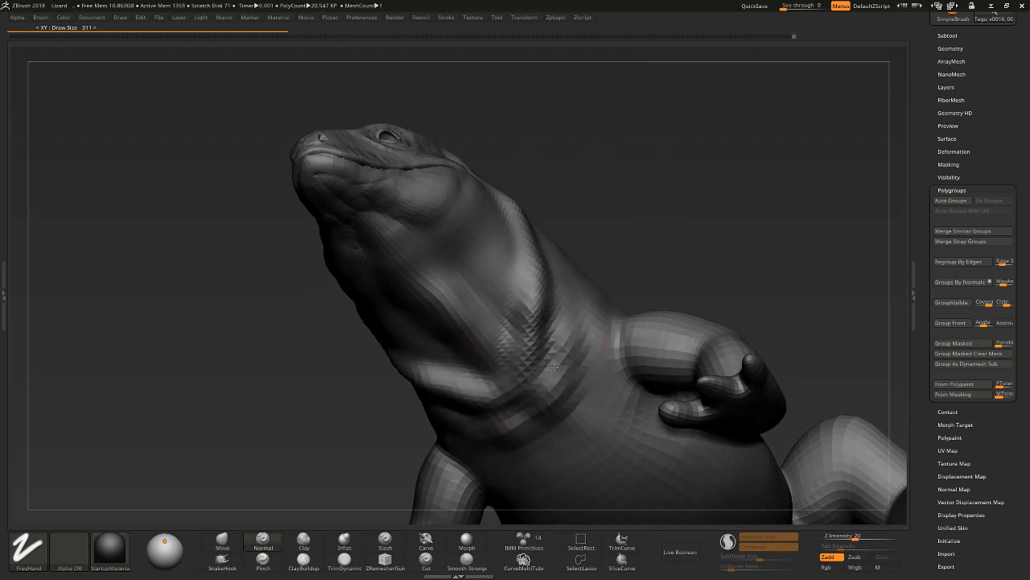
mouse_move(515, 422)
left_mouse_down()
mouse_move(459, 434)
mouse_move(556, 298)
mouse_move(555, 278)
mouse_move(604, 247)
left_mouse_up()
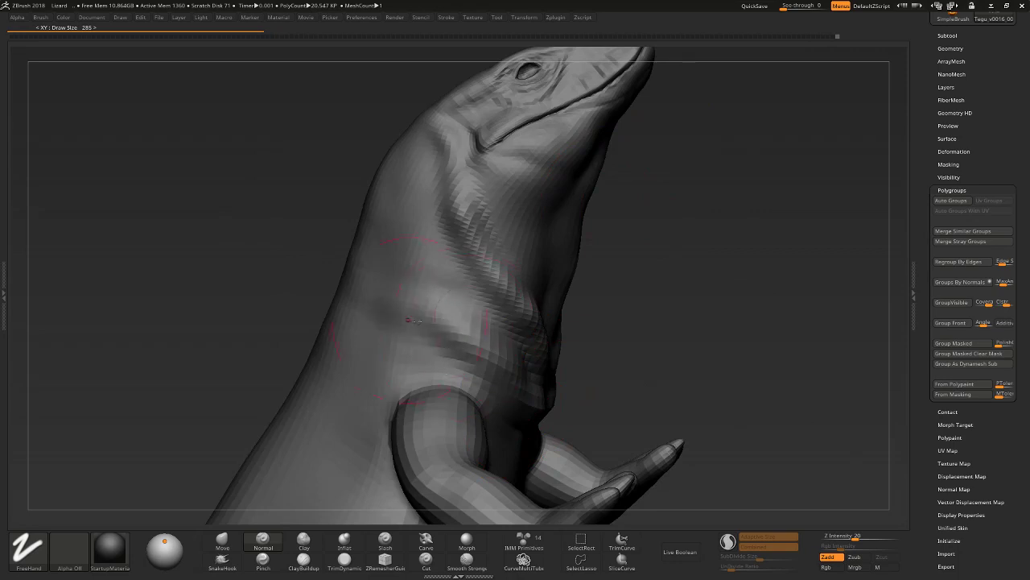
mouse_move(487, 352)
left_mouse_down()
mouse_move(739, 152)
mouse_move(613, 259)
mouse_move(411, 292)
mouse_move(402, 272)
left_mouse_up()
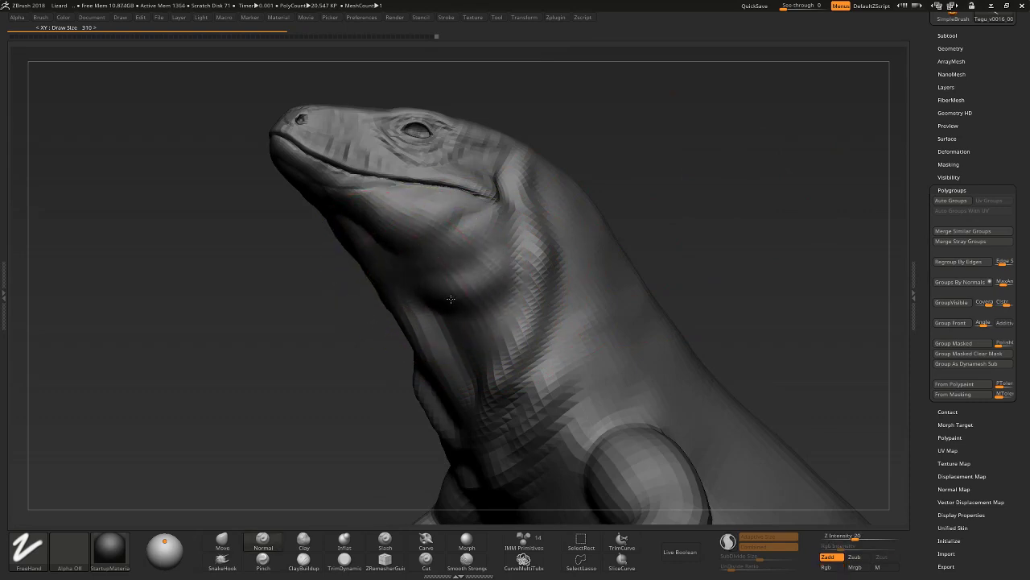
Sculpt deeper folds across the throat and chest and down the lower neck.
left_click_drag(611, 161, 564, 233)
left_click_drag(532, 193, 547, 143)
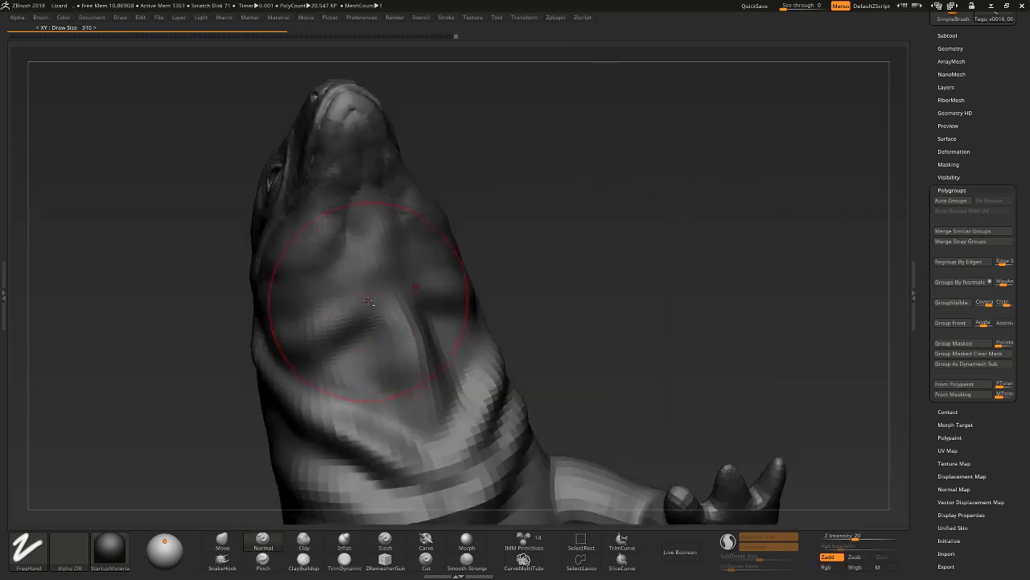
mouse_move(612, 241)
left_mouse_down()
mouse_move(604, 278)
mouse_move(357, 356)
left_mouse_up()
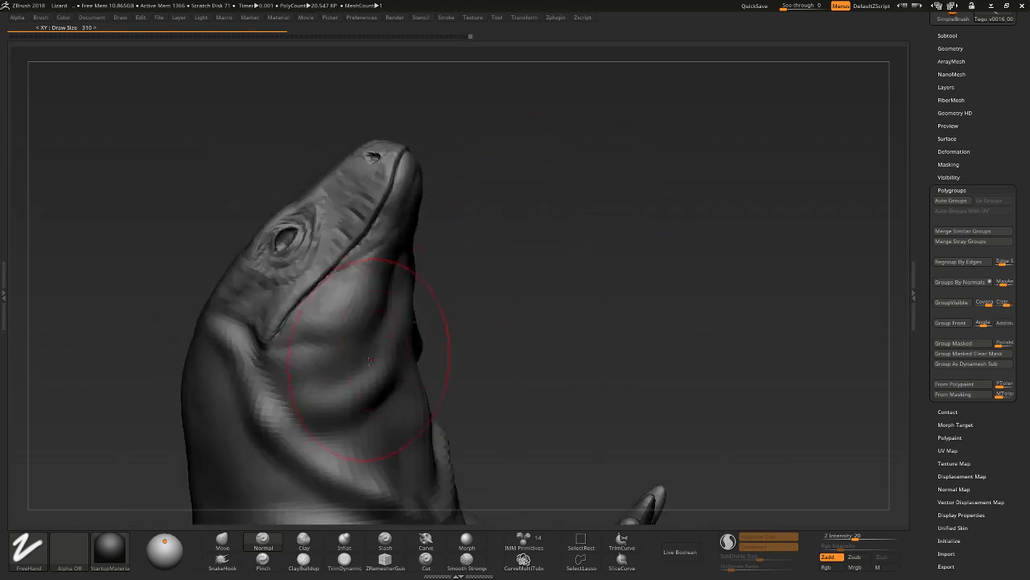
left_click_drag(494, 338, 366, 380)
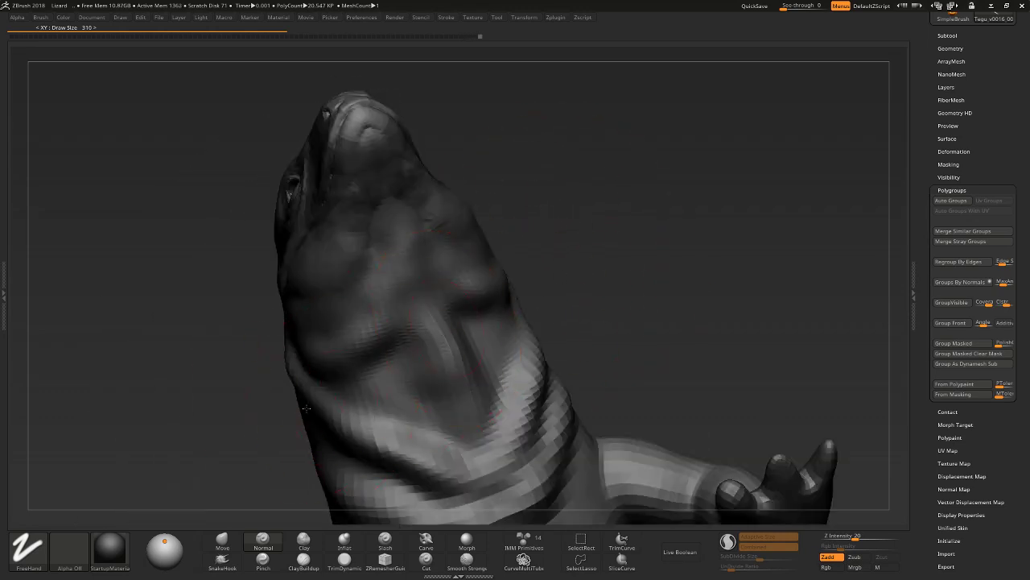
mouse_move(573, 245)
left_mouse_down()
mouse_move(483, 314)
mouse_move(573, 189)
left_mouse_up()
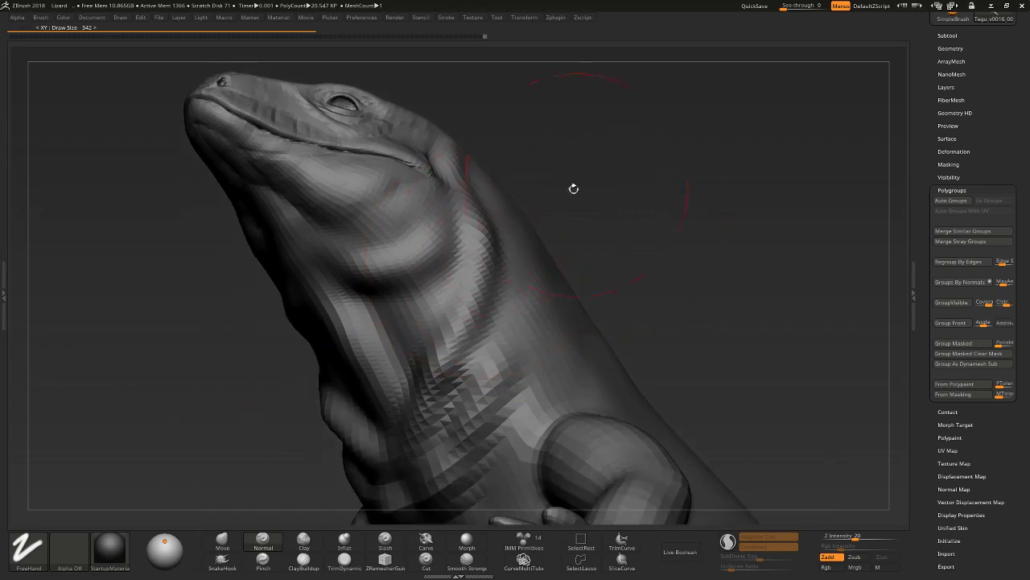
left_click_drag(478, 316, 401, 464)
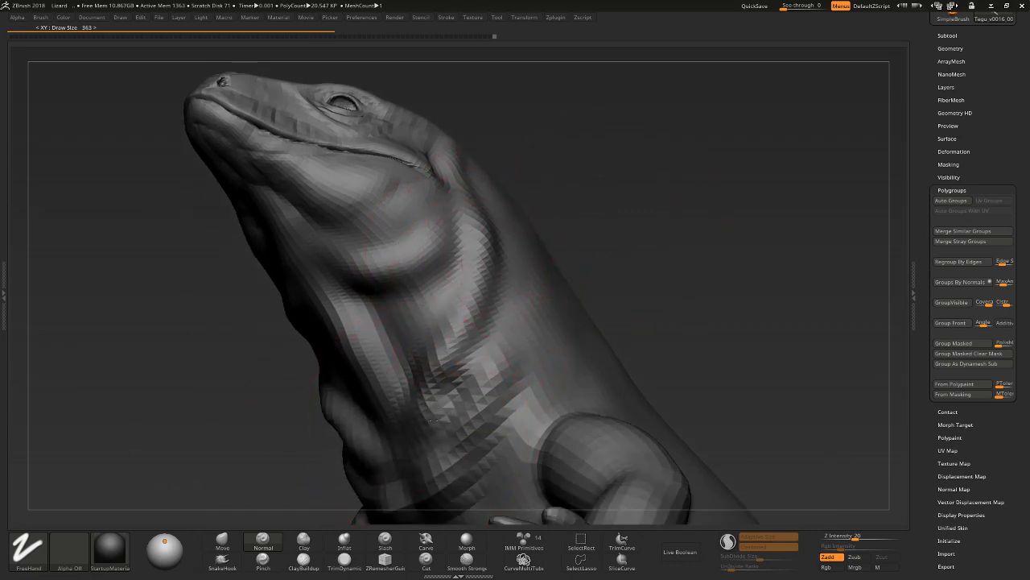
left_click_drag(640, 234, 450, 367)
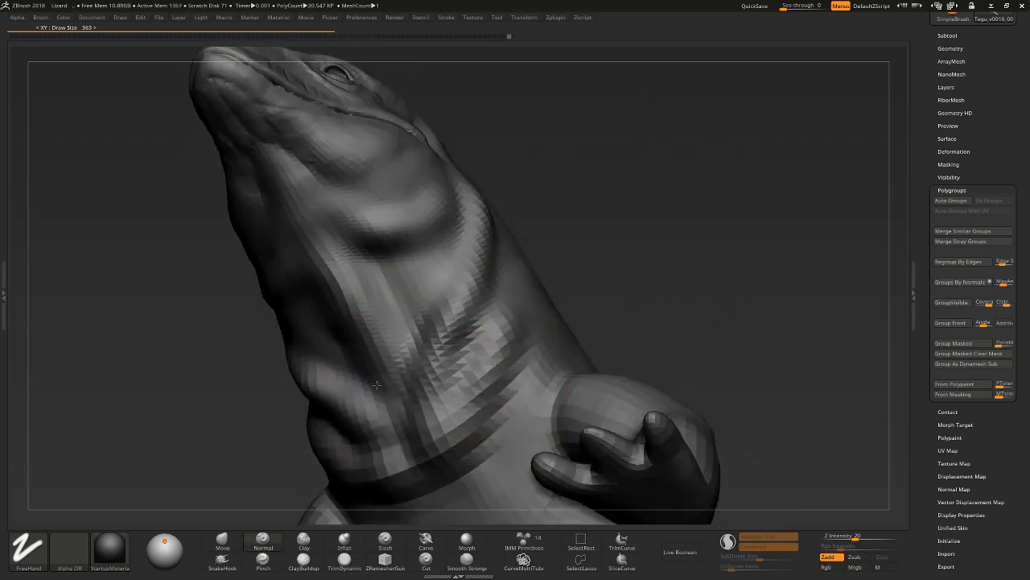
left_click_drag(598, 161, 401, 394)
mouse_move(339, 328)
left_mouse_down()
mouse_move(406, 354)
mouse_move(332, 278)
left_mouse_up()
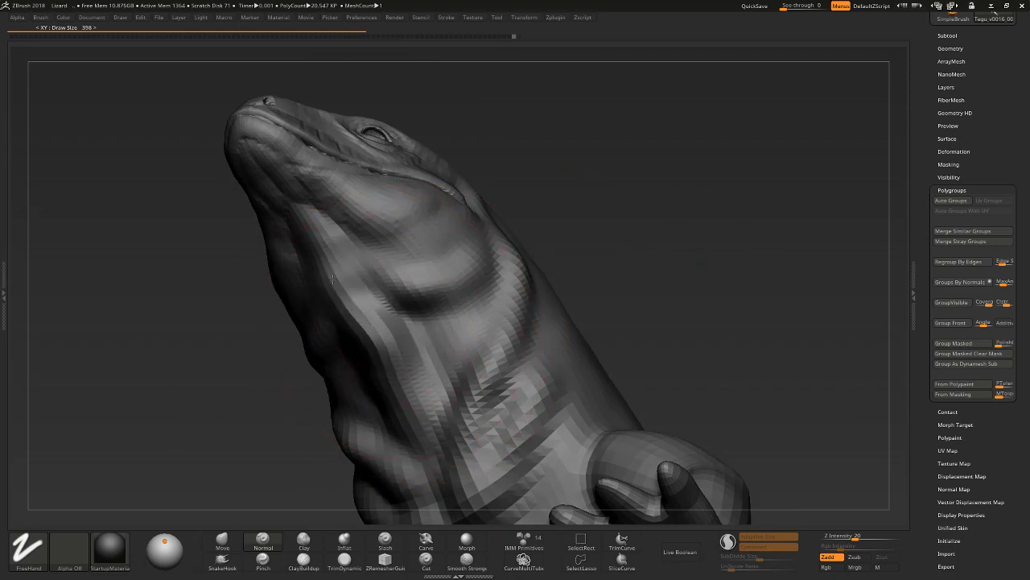
mouse_move(283, 421)
left_mouse_down()
mouse_move(372, 355)
mouse_move(431, 339)
mouse_move(395, 406)
mouse_move(354, 342)
mouse_move(406, 415)
left_mouse_up()
left_click_drag(354, 329, 444, 471)
Extend the skin folds onto the belly, then frame a closer side view of head and body.
mouse_move(425, 399)
left_mouse_down()
mouse_move(515, 249)
mouse_move(464, 284)
left_mouse_up()
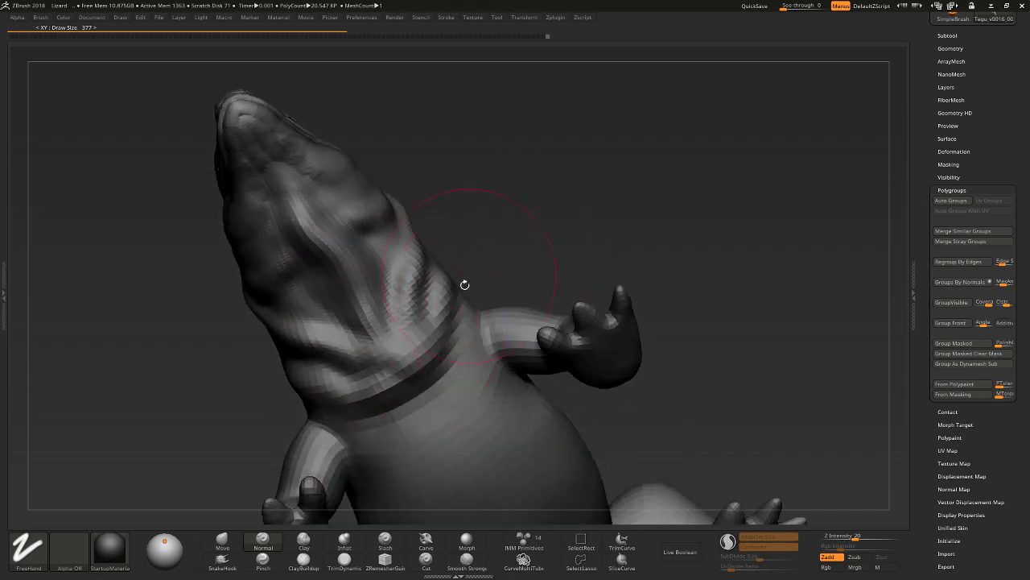
left_click_drag(379, 423, 403, 447)
left_click_drag(457, 342, 449, 265)
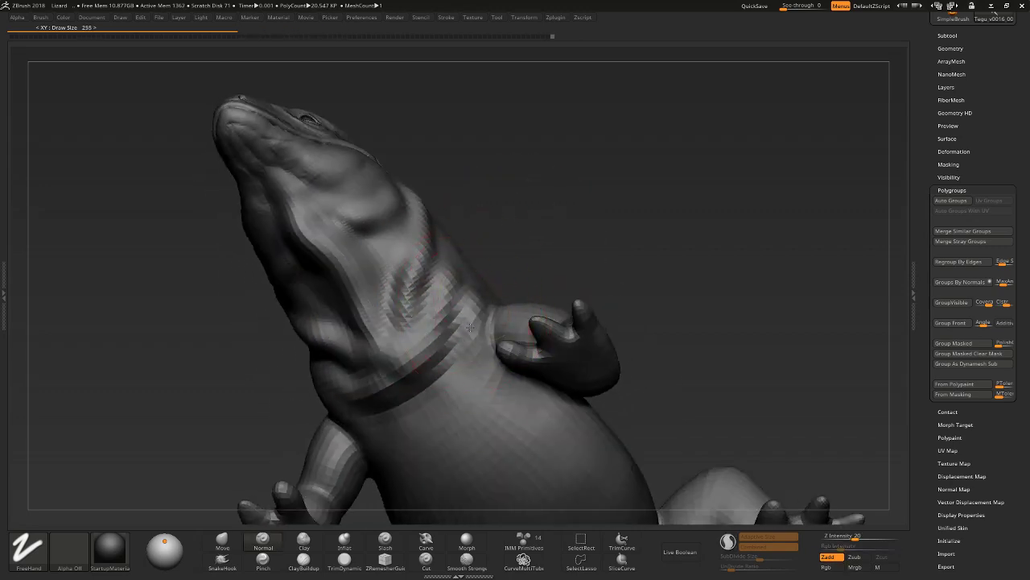
mouse_move(487, 430)
left_mouse_down()
mouse_move(455, 397)
mouse_move(479, 471)
mouse_move(419, 395)
mouse_move(411, 371)
mouse_move(431, 345)
mouse_move(475, 462)
left_mouse_up()
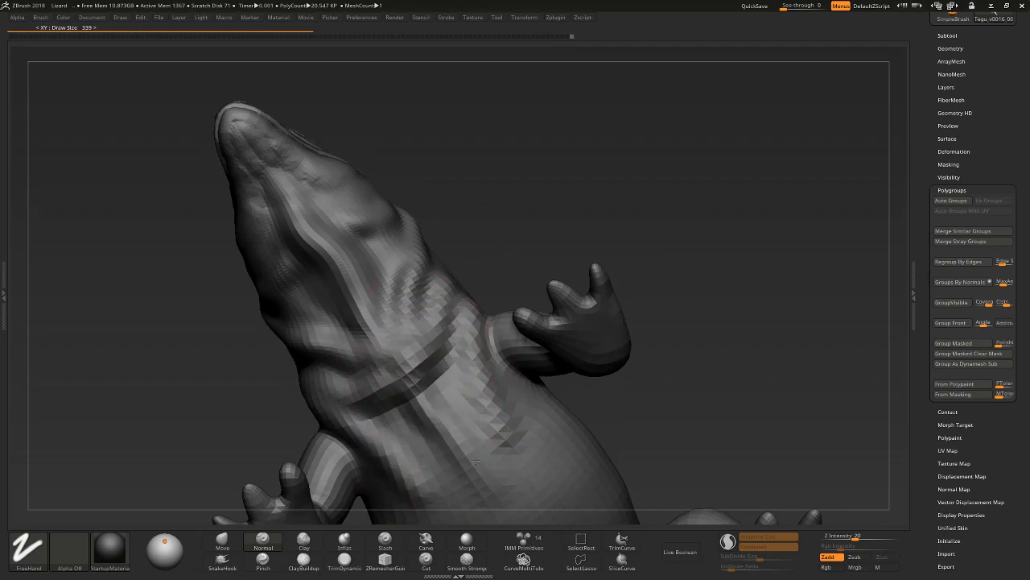
left_click_drag(453, 236, 433, 372)
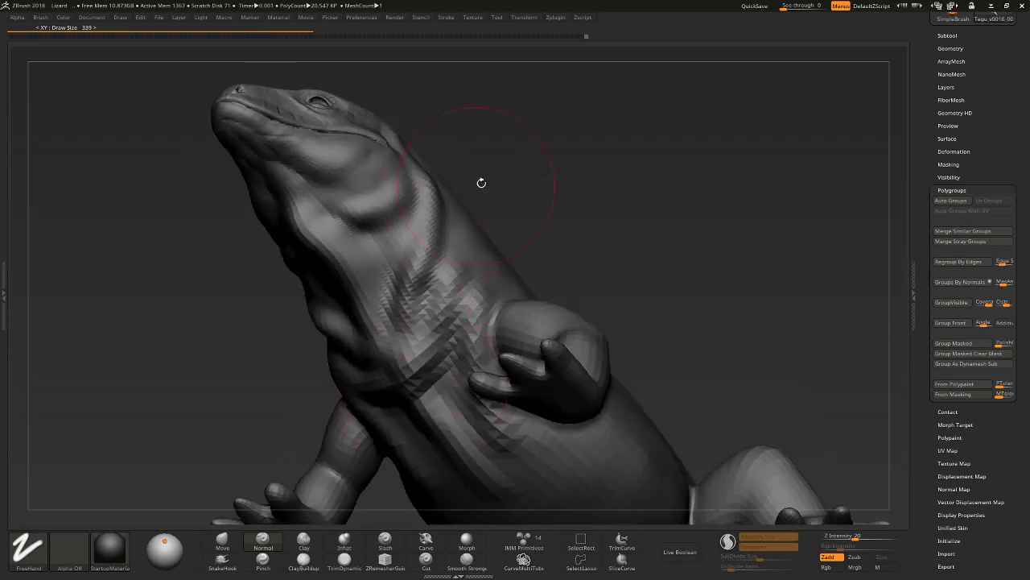
left_click_drag(482, 183, 302, 521)
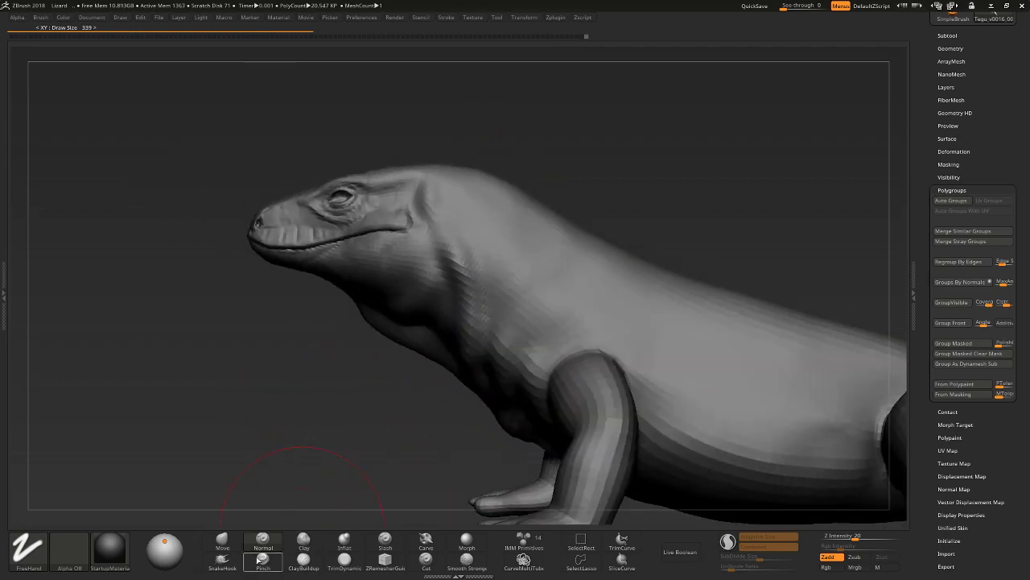
With the Move brush, push the throat and neck underside further down.
key("b")
key("m")
key("v")
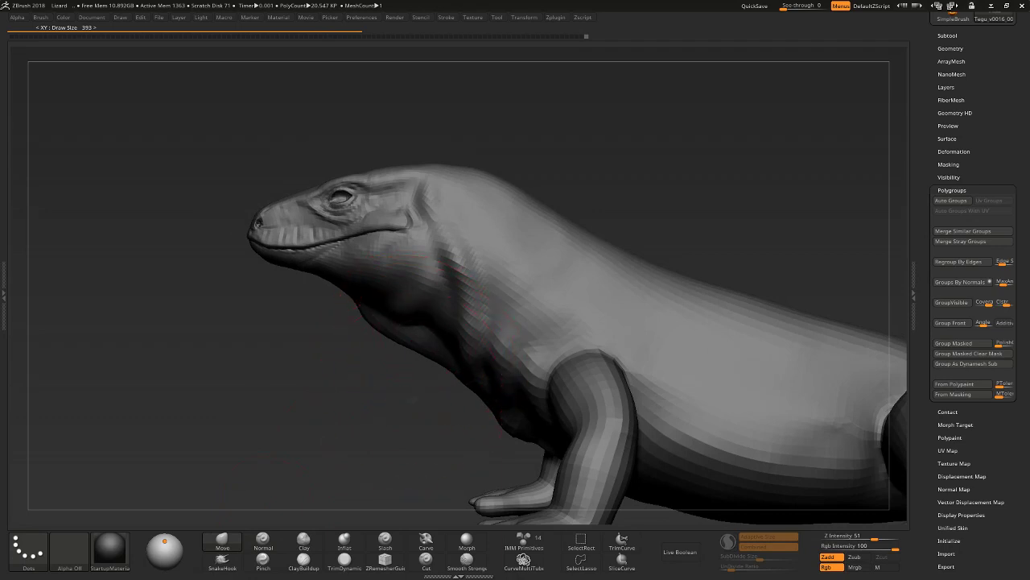
left_click_drag(402, 333, 437, 379)
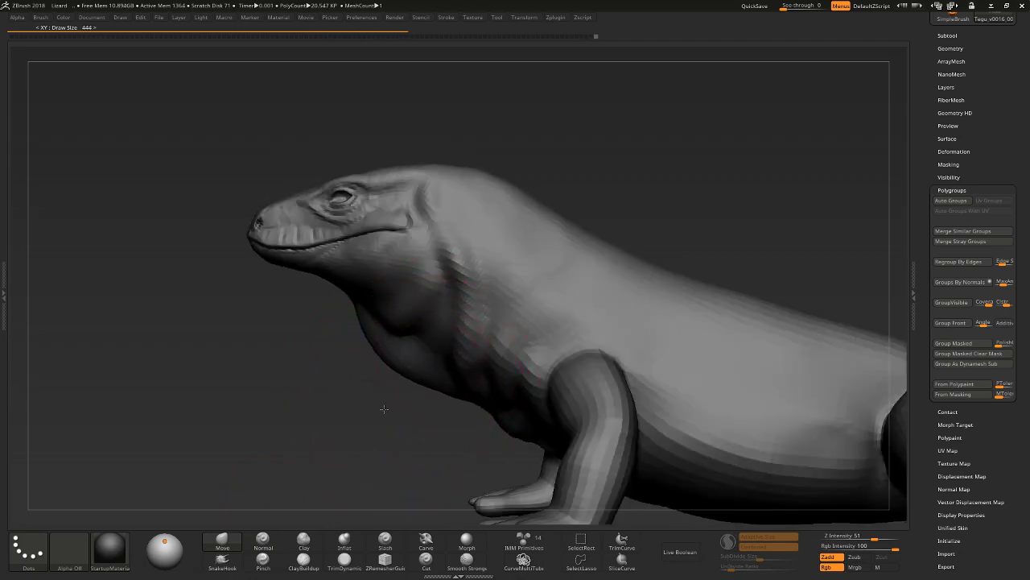
mouse_move(338, 450)
left_mouse_down()
mouse_move(458, 371)
mouse_move(410, 311)
left_mouse_up()
mouse_move(476, 323)
left_mouse_down()
mouse_move(552, 257)
mouse_move(522, 303)
left_mouse_up()
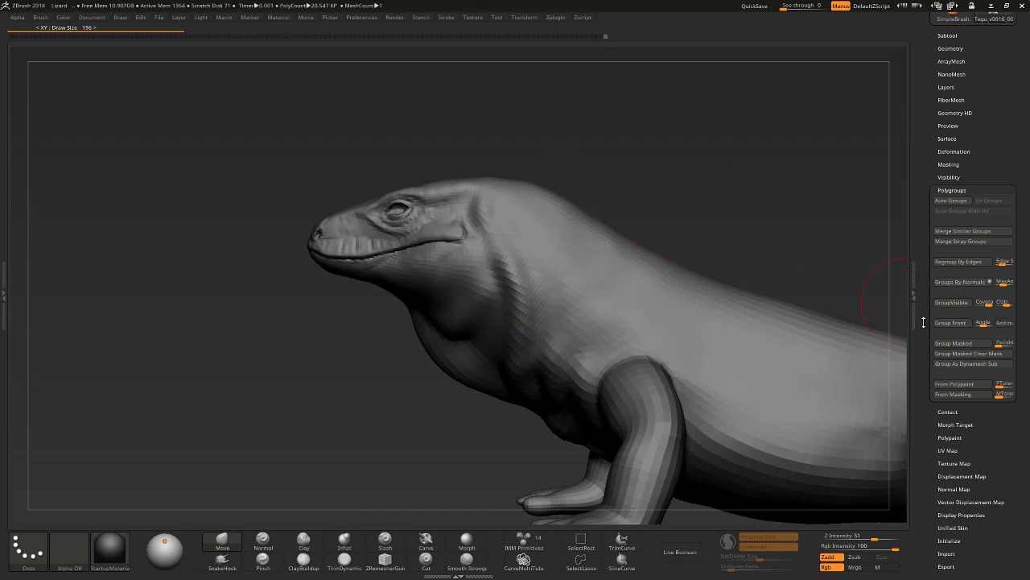
Store the current sculpt as a morph target and subdivide the mesh one level.
left_click(956, 424)
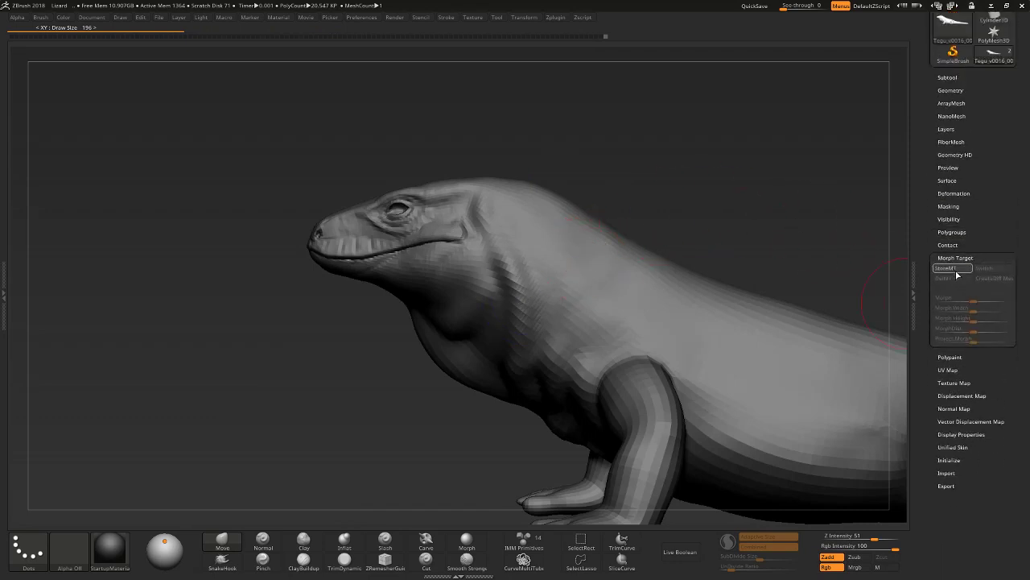
left_click(956, 272)
left_click(961, 129)
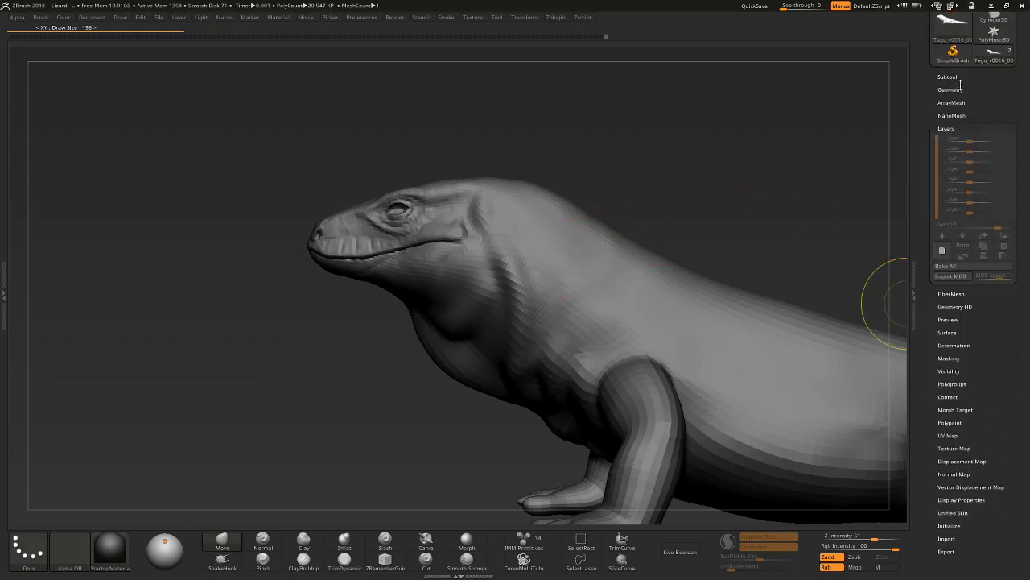
left_click(951, 90)
key("ctrl+d")
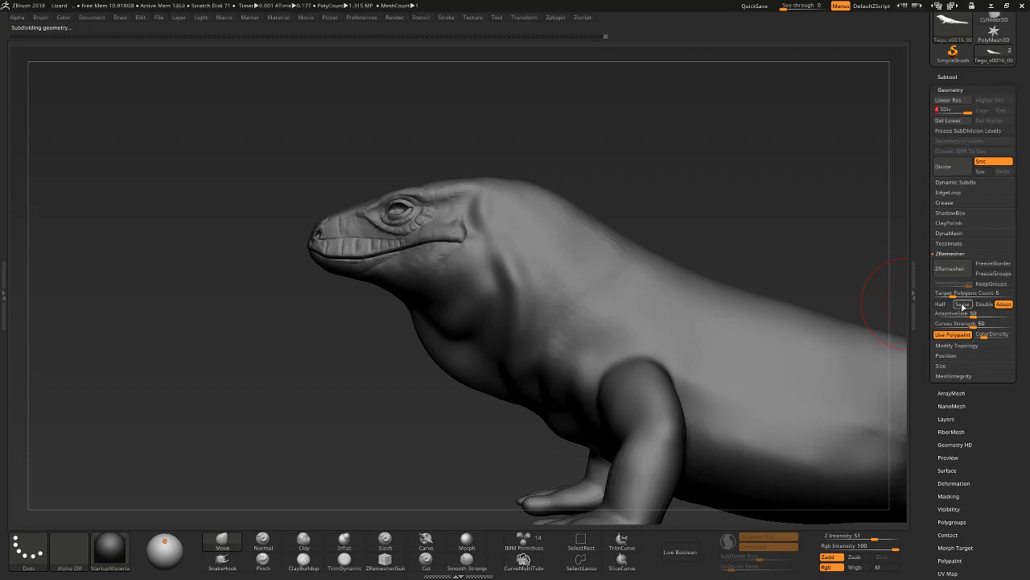
Drop the tegu to its lowest subdivision level, SDiv 1.
left_click(948, 355)
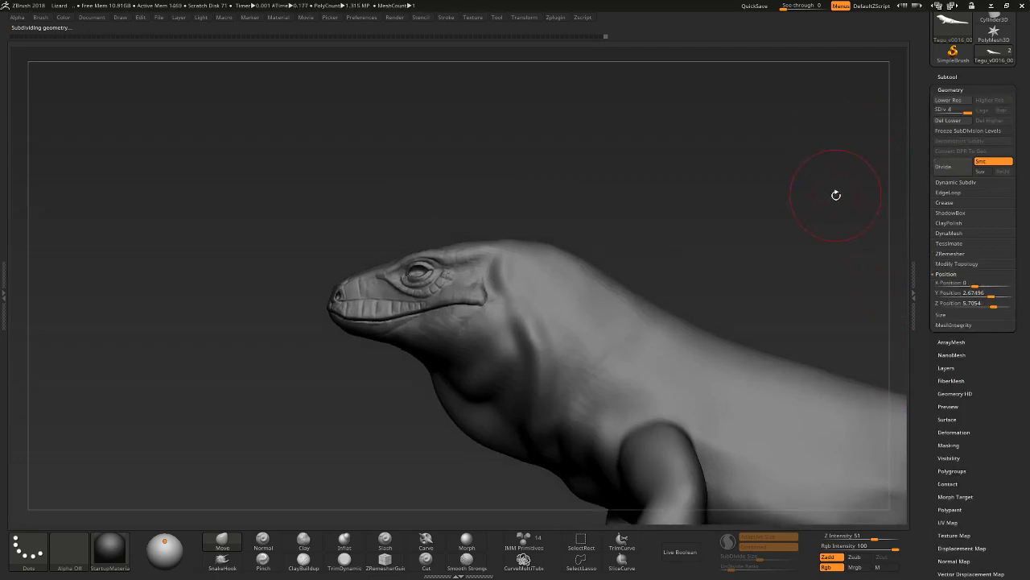
left_click_drag(828, 206, 844, 267)
key("shift+d")
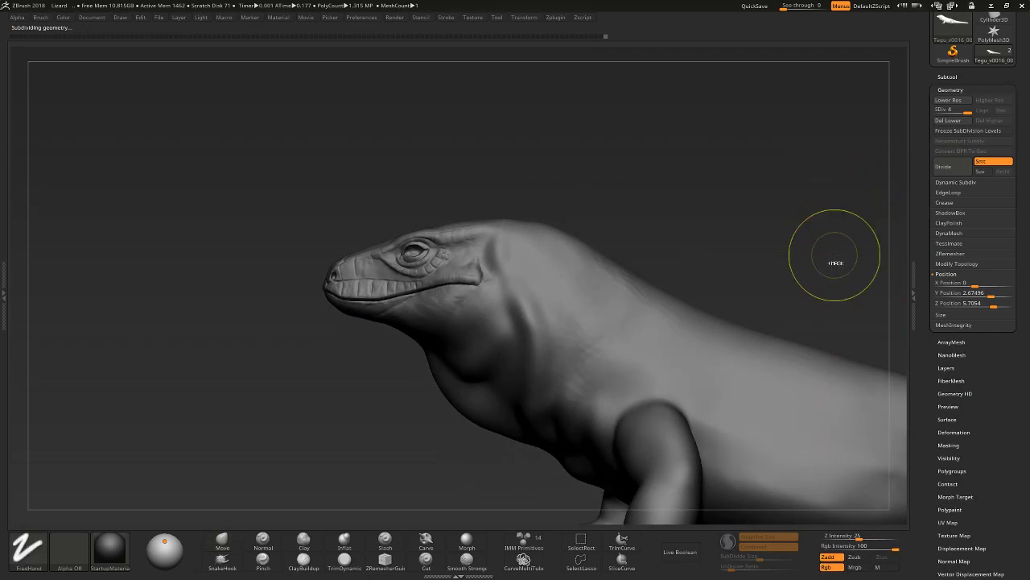
key("shift+d")
key("shift+d")
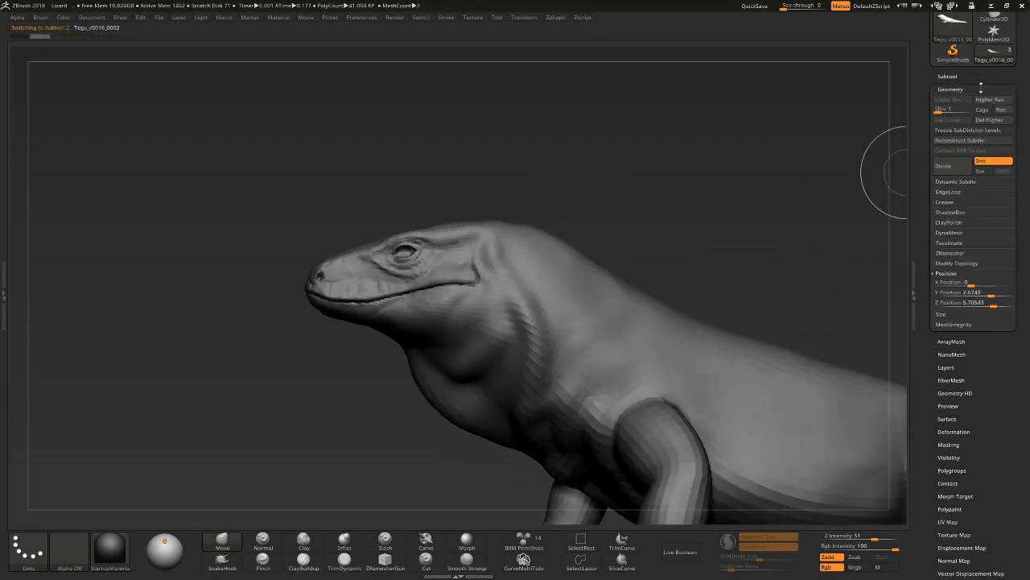
Delete the second, duplicate tegu subtool.
left_click(947, 76)
left_click(1015, 107)
scroll(998, 107, "up", 3)
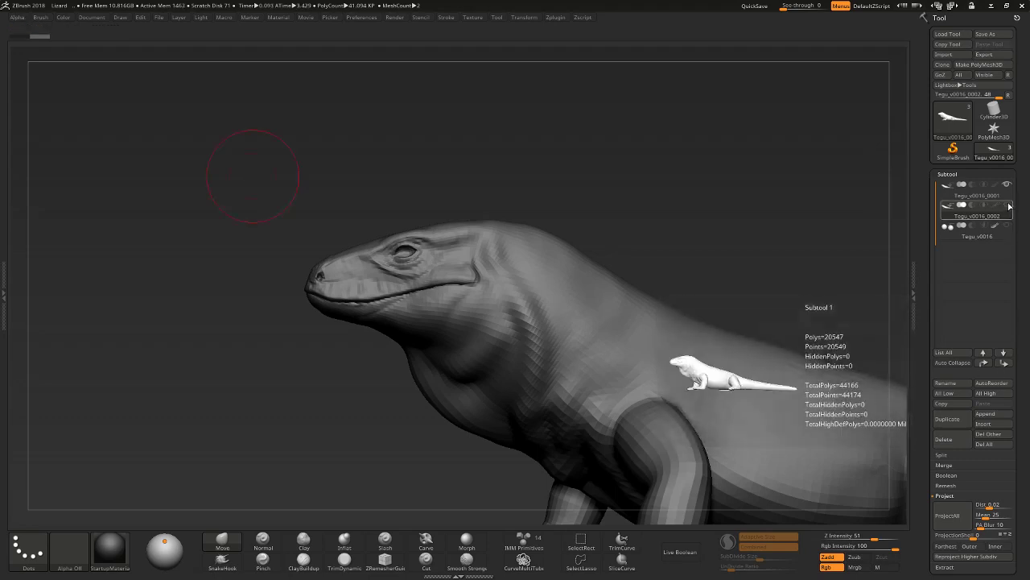
left_click(958, 440)
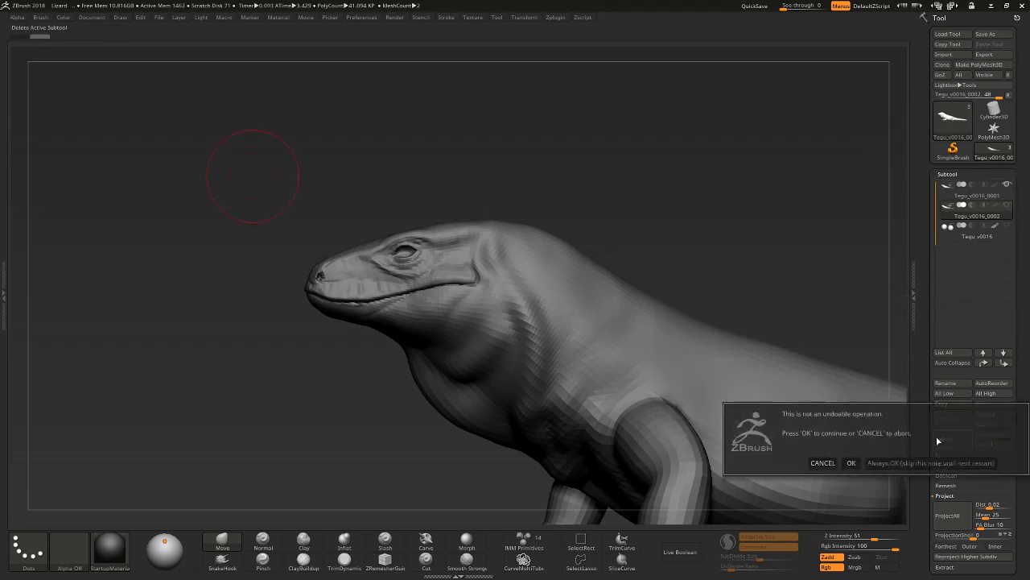
left_click(852, 459)
Select the top subtool, Base, and open its sculpt Layers settings.
left_click(993, 193)
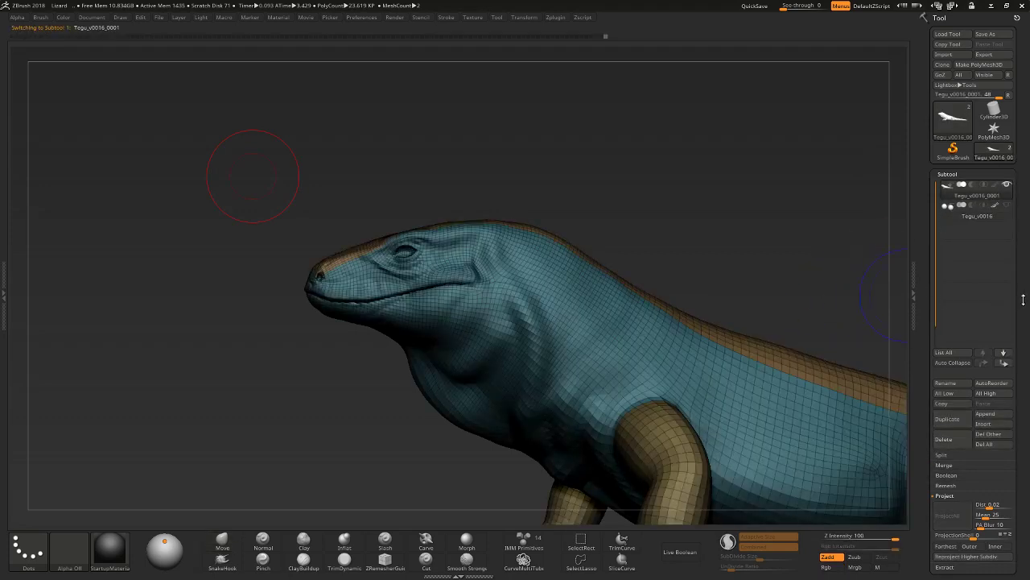
scroll(974, 242, "down", 5)
scroll(1011, 216, "up", 5)
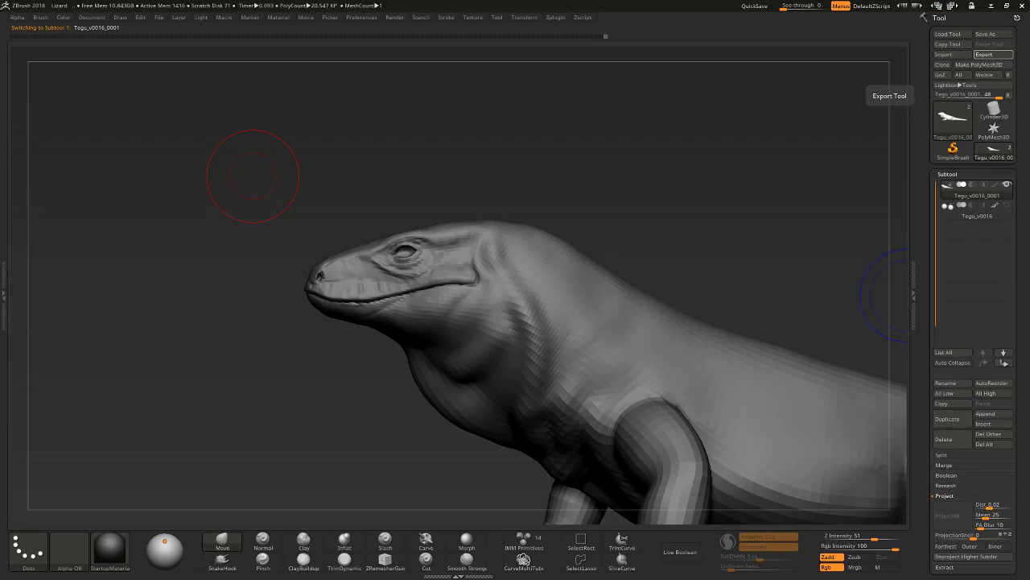
scroll(1003, 247, "down", 5)
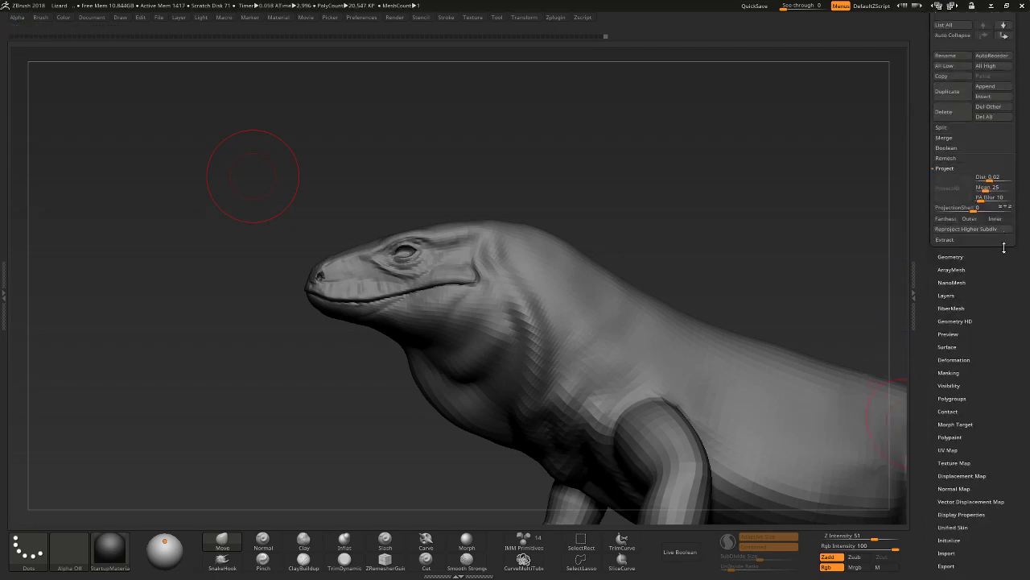
scroll(1004, 247, "down", 1)
left_click(959, 421)
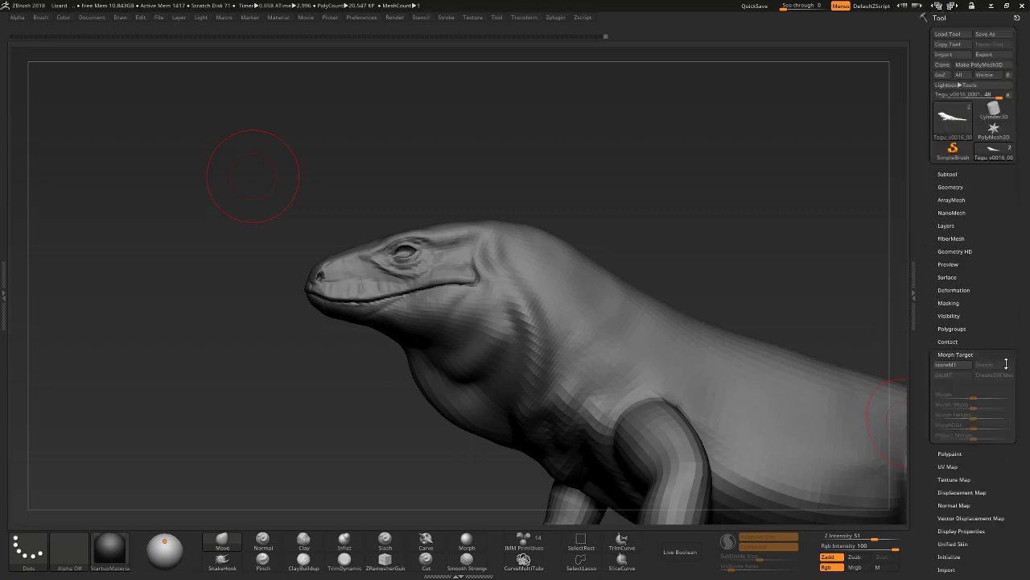
left_click(944, 224)
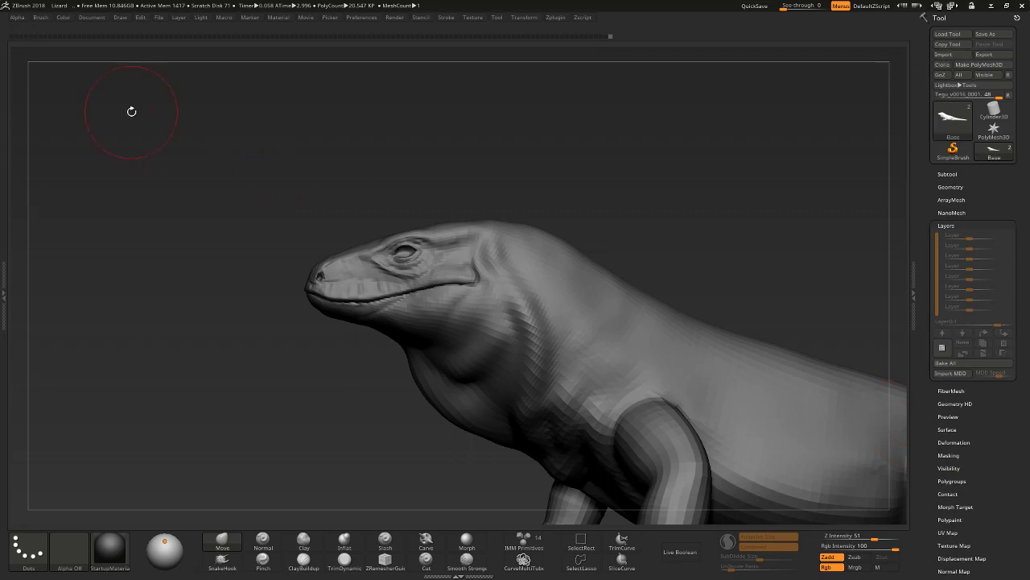
Duplicate the Base subtool and roll its history back to the smooth mesh.
left_click_drag(572, 218, 602, 202)
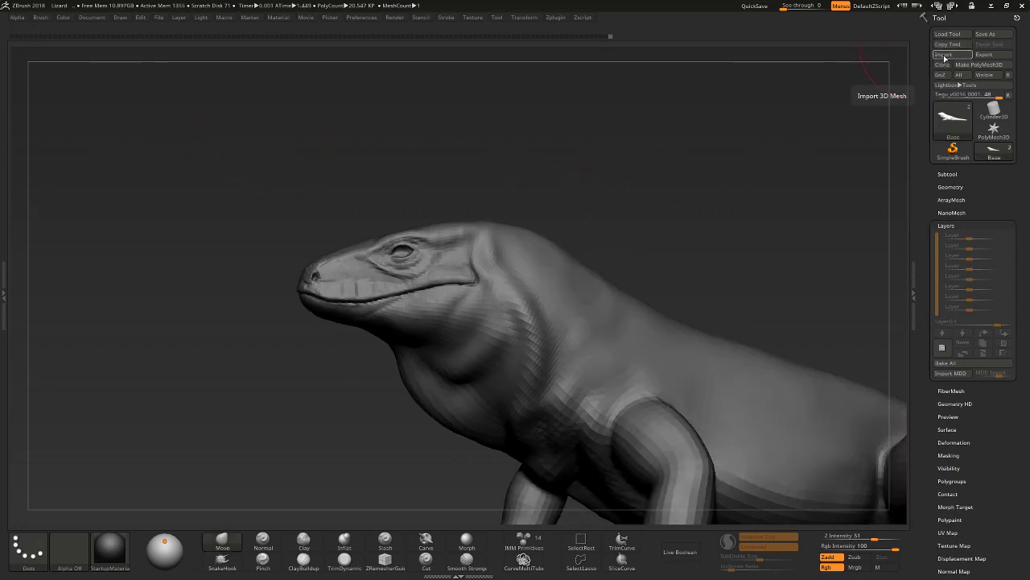
left_click(948, 174)
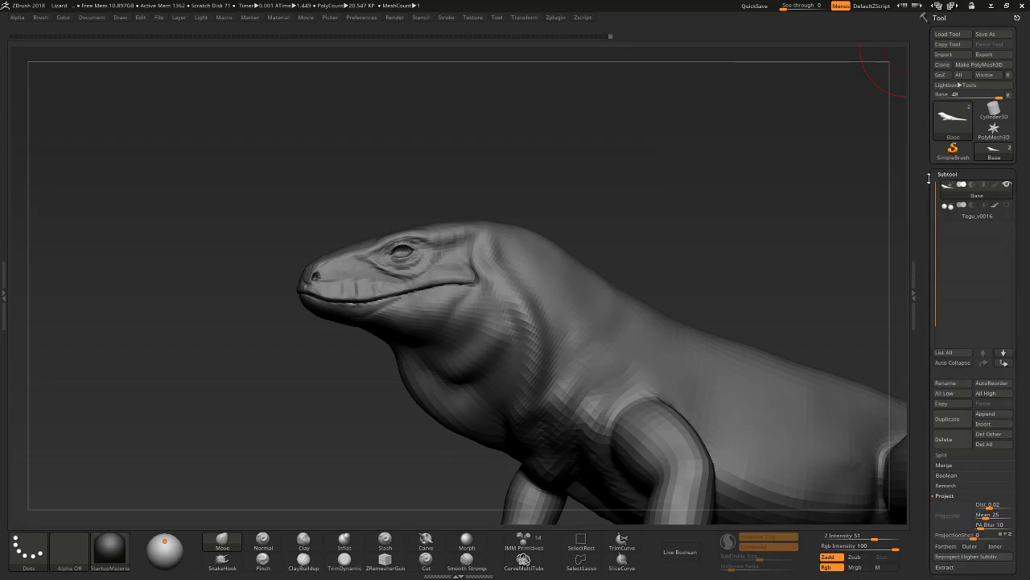
key("ctrl+shift")
left_click(970, 197)
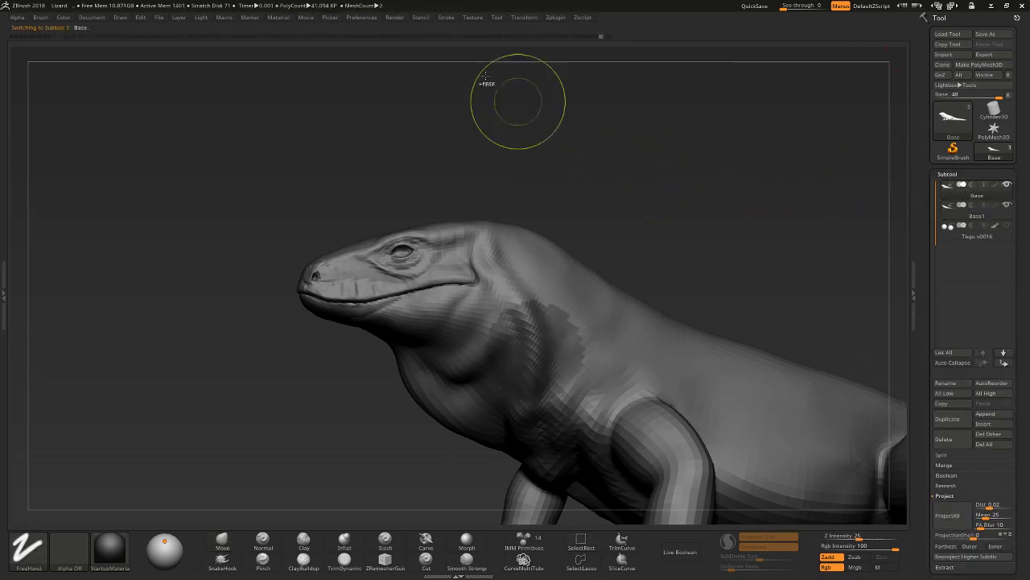
mouse_move(455, 39)
left_mouse_down()
mouse_move(298, 28)
mouse_move(326, 27)
mouse_move(316, 25)
left_mouse_up()
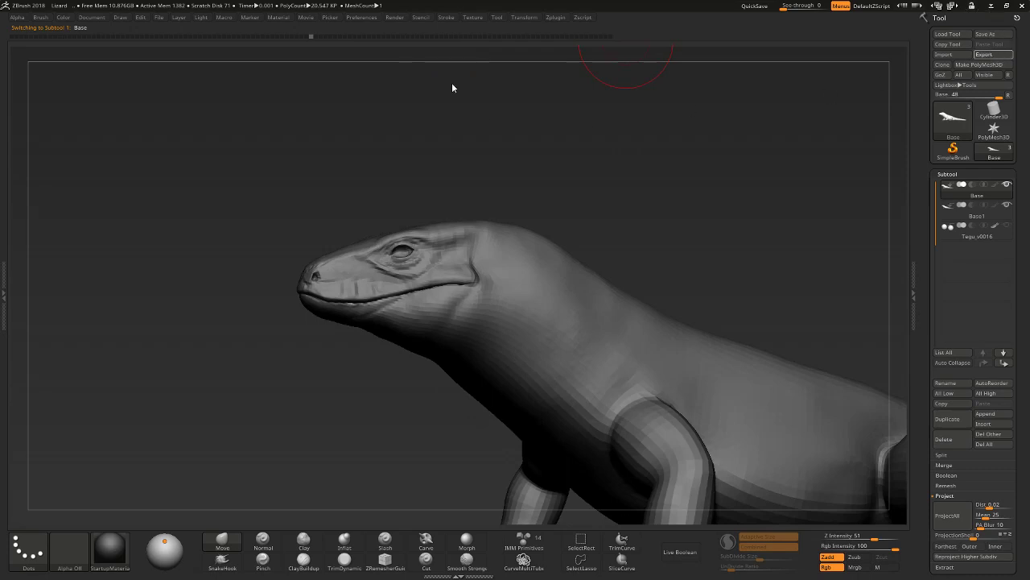
Delete the temporary Base1 duplicate, leaving only Base and Tegu_v0016.
left_click_drag(855, 271, 897, 245)
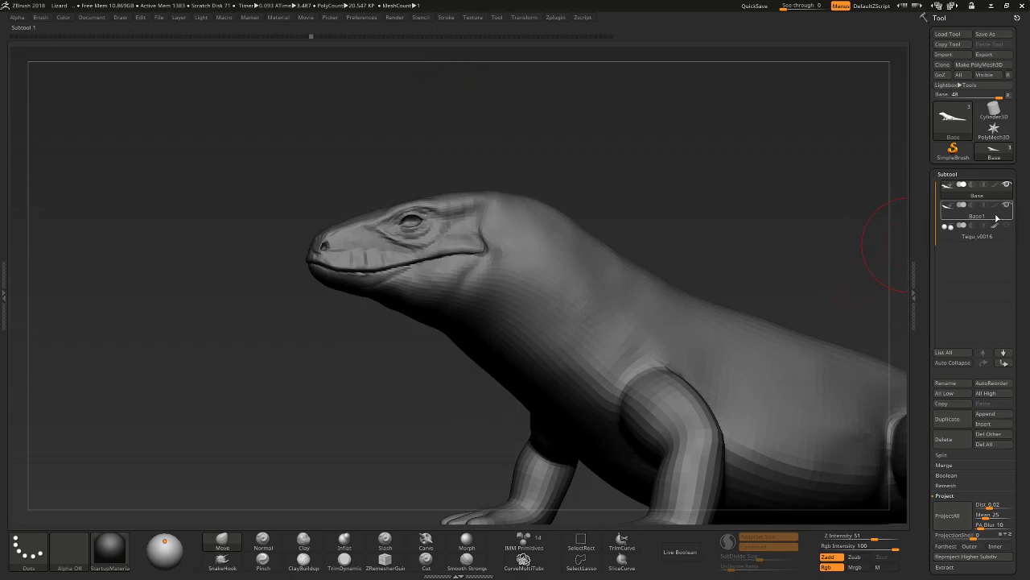
left_click(978, 187)
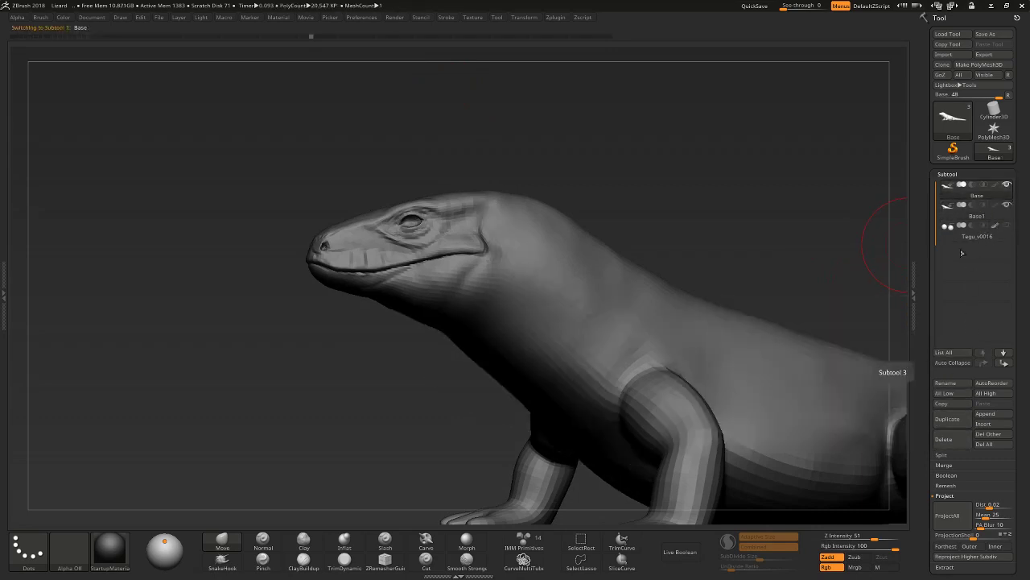
key("ctrl+z")
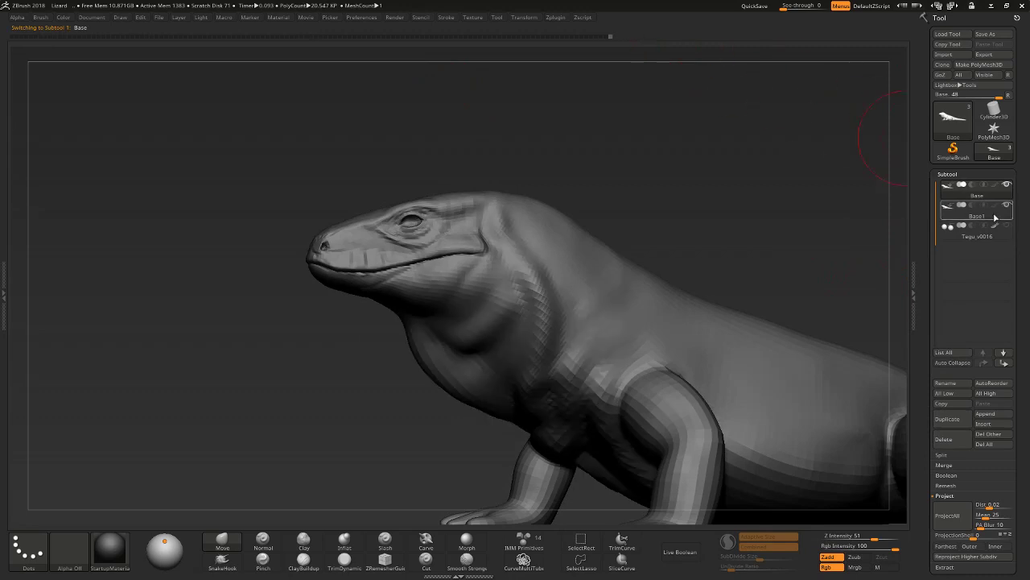
left_click(995, 217)
left_click(947, 439)
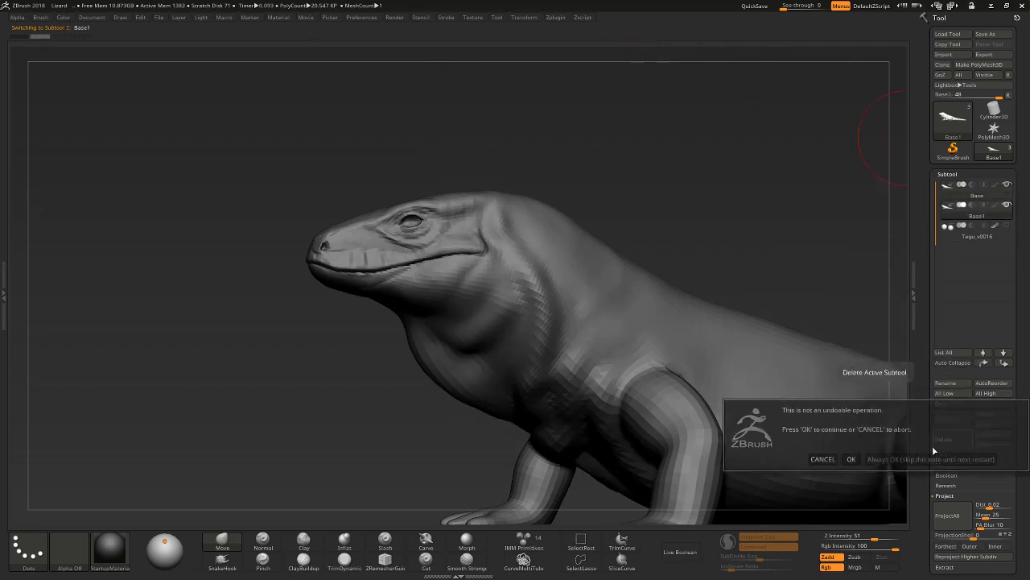
left_click(852, 459)
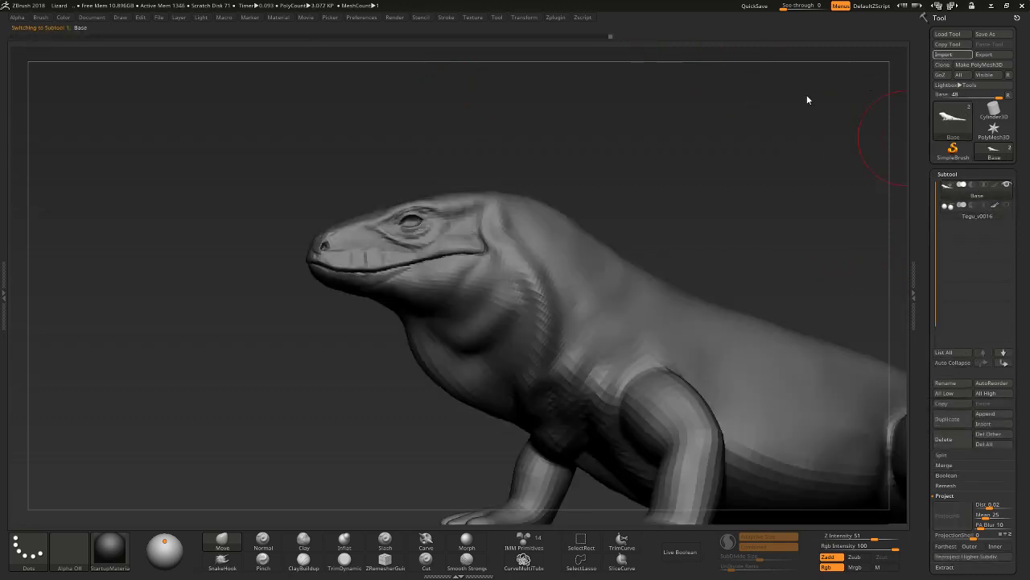
Add a new sculpt layer, Untitled Layer 1, to the tegu.
key("d")
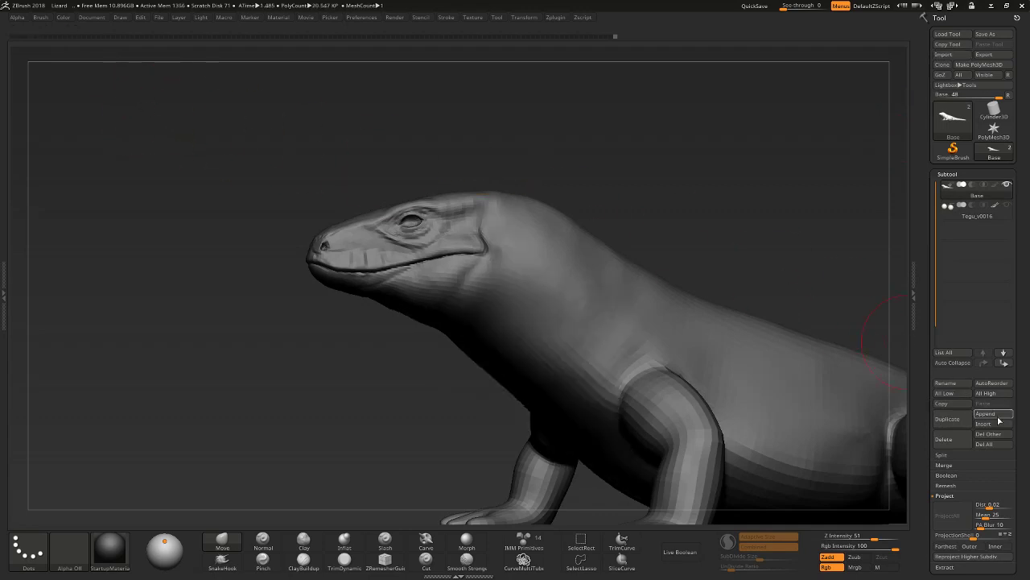
left_click_drag(1016, 499, 1016, 310)
left_click(952, 435)
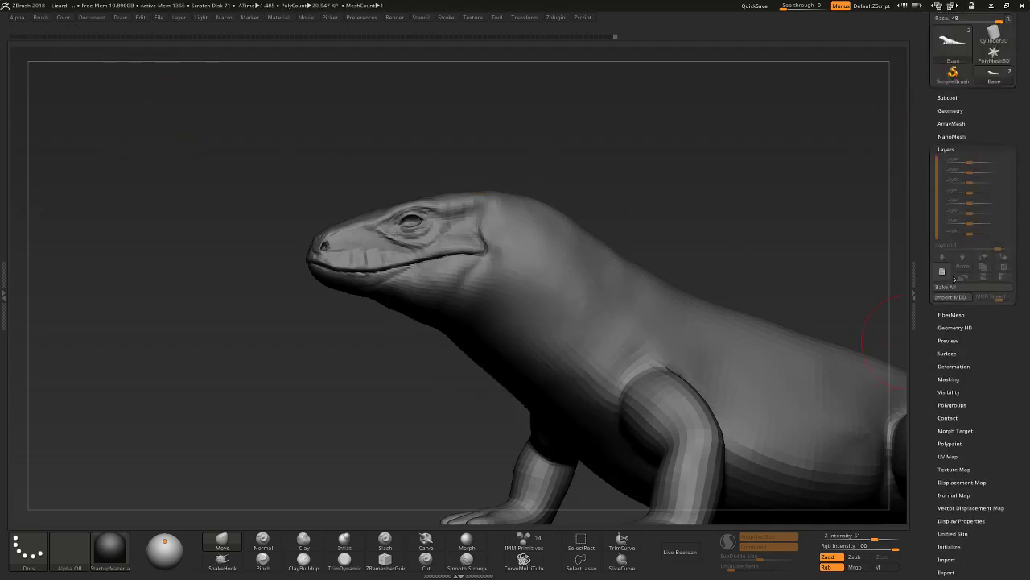
left_click(965, 169)
Check subdivision level 1, then set the mesh back to subdivision level 4.
left_click(951, 110)
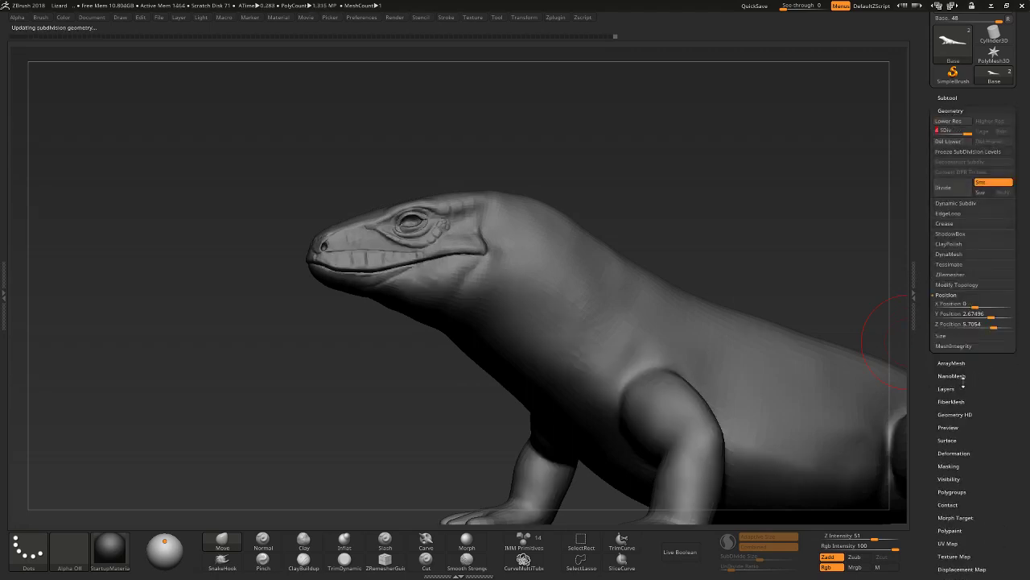
left_click(948, 389)
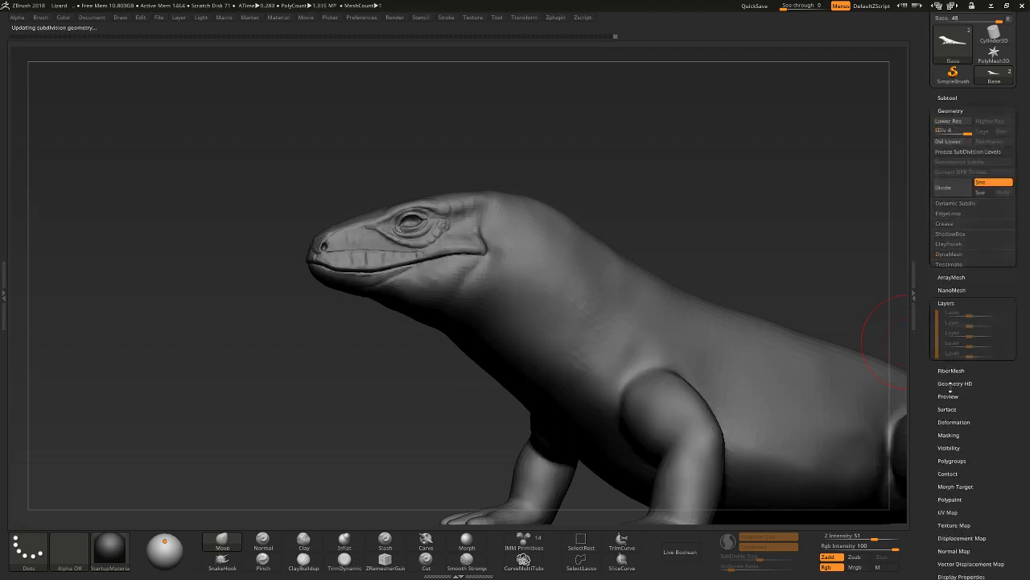
left_click(951, 110)
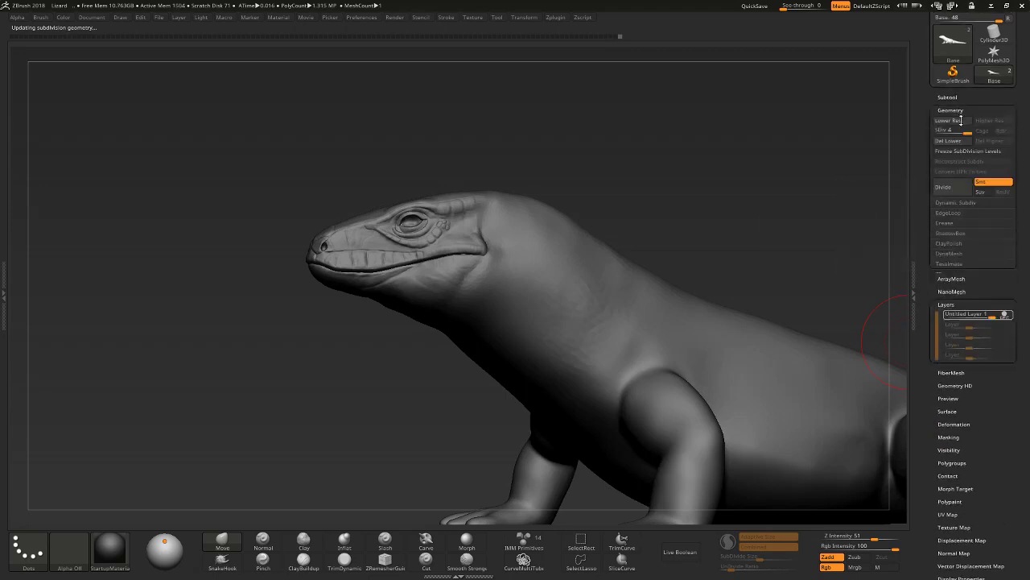
left_click_drag(968, 130, 936, 130)
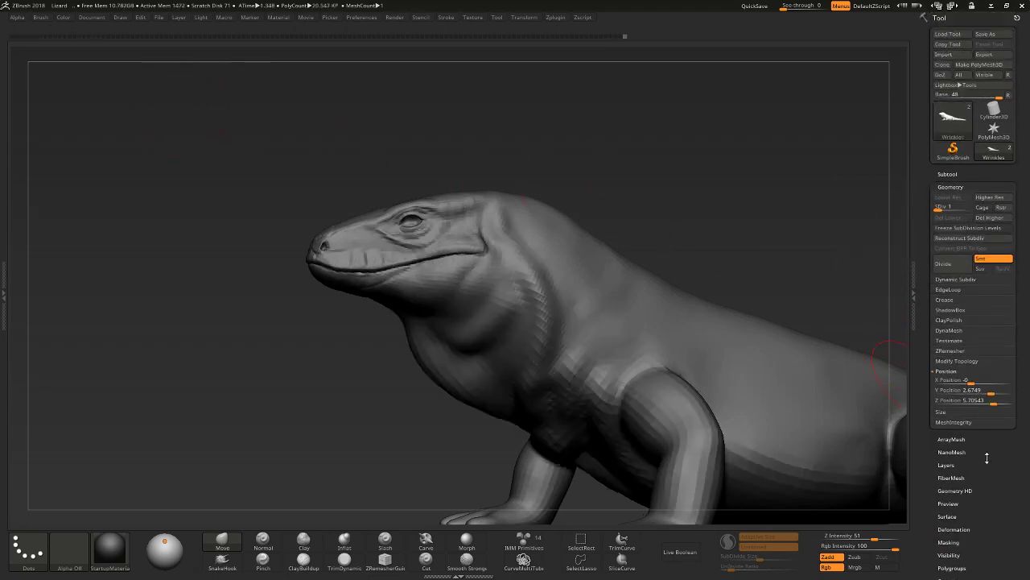
left_click(961, 209)
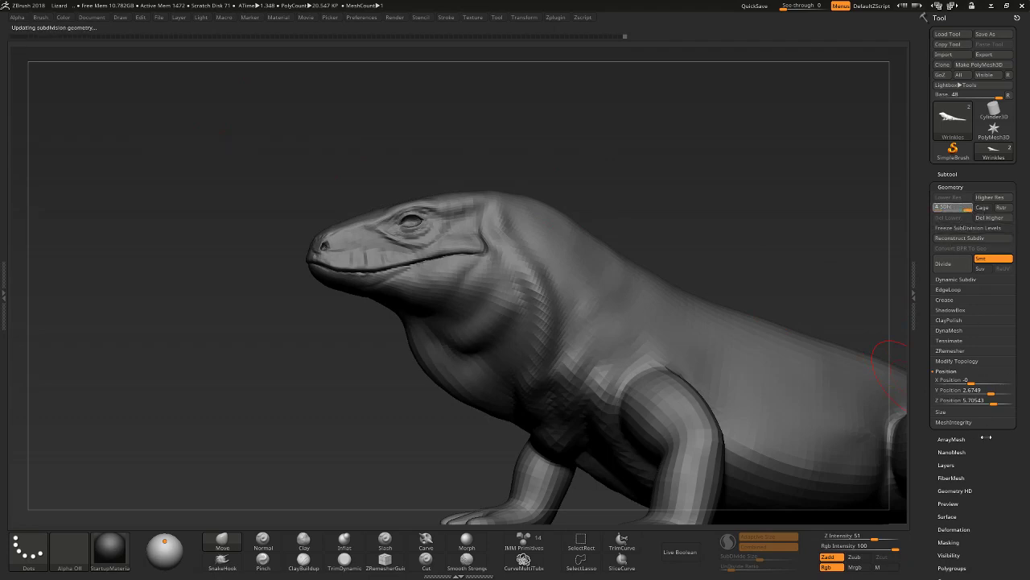
Hide and reshow Untitled Layer 1 to compare the mesh with and without folds.
left_click(957, 466)
left_click_drag(669, 155, 773, 193)
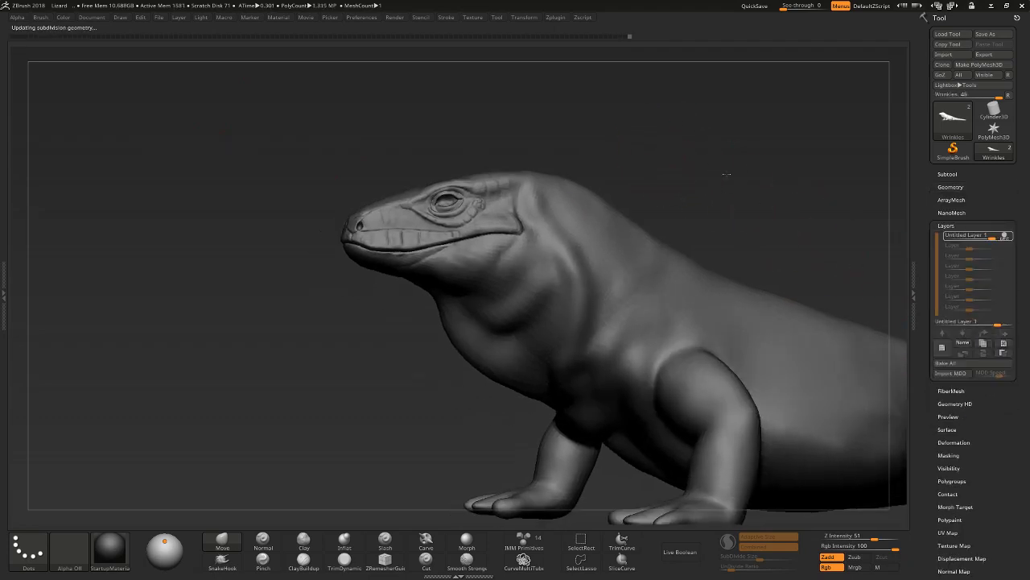
scroll(965, 395, "down", 3)
left_click(1004, 127)
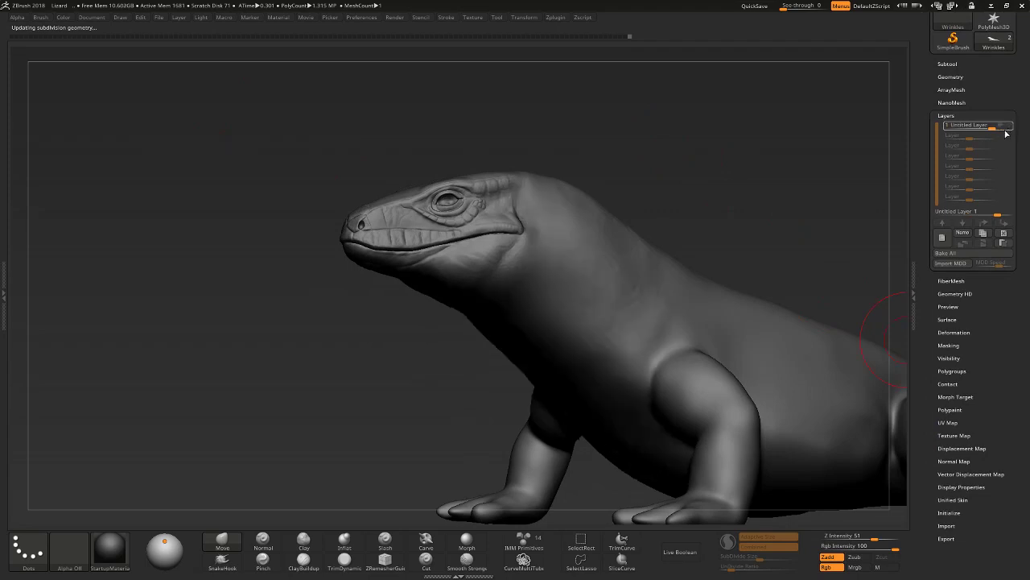
left_click(969, 394)
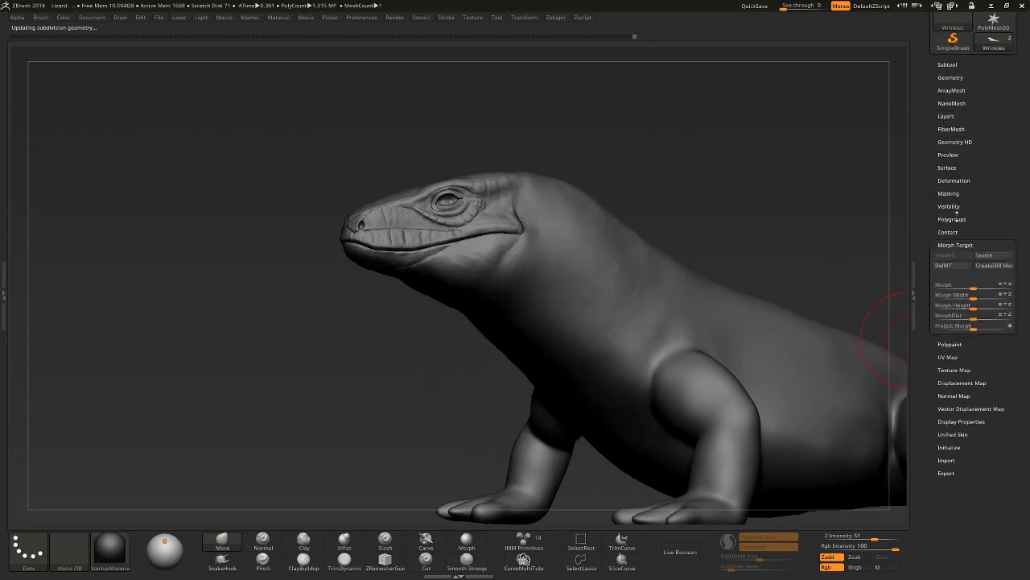
left_click(954, 117)
left_click(1004, 126)
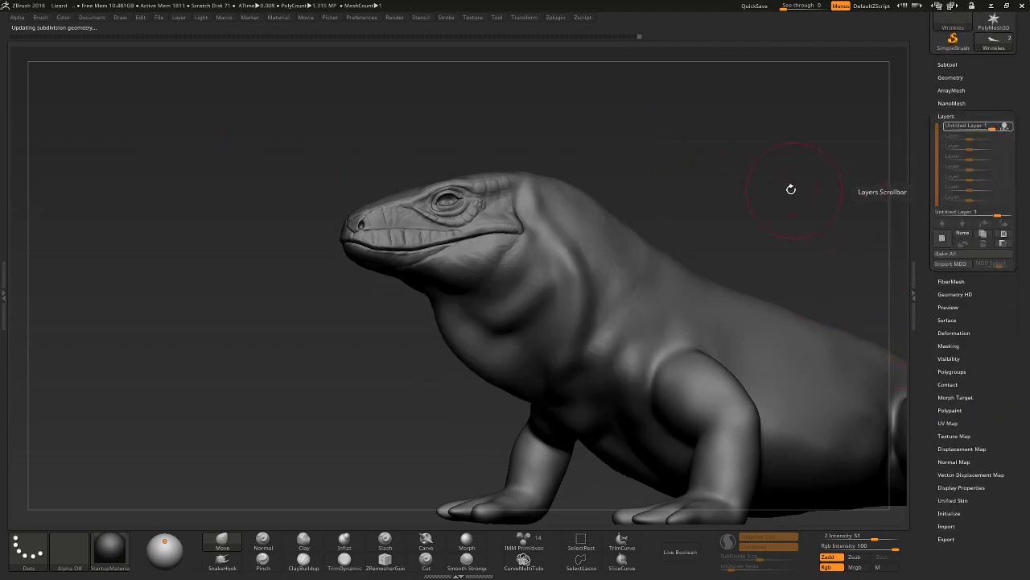
Enlarge the lizard view and select the Move brush.
mouse_move(789, 188)
left_mouse_down()
mouse_move(755, 171)
mouse_move(775, 222)
mouse_move(759, 223)
mouse_move(773, 215)
mouse_move(738, 177)
mouse_move(736, 201)
mouse_move(388, 538)
left_mouse_up()
key("b")
key("m")
key("v")
Drop a subdivision level and sculpt soft folds on the throat with the Normal brush.
key("shift+d")
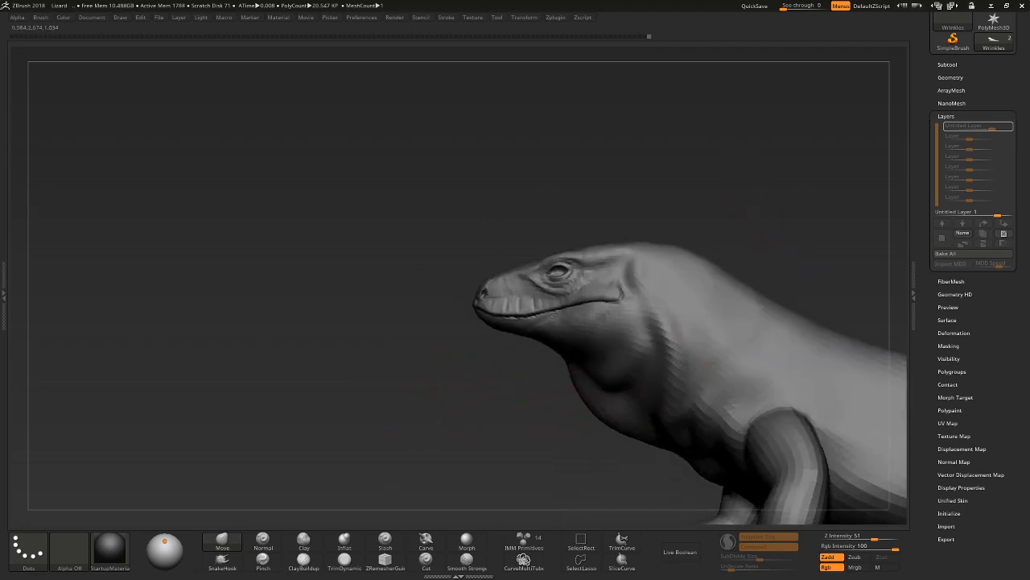
mouse_move(338, 467)
left_mouse_down()
mouse_move(507, 379)
mouse_move(569, 364)
left_mouse_up()
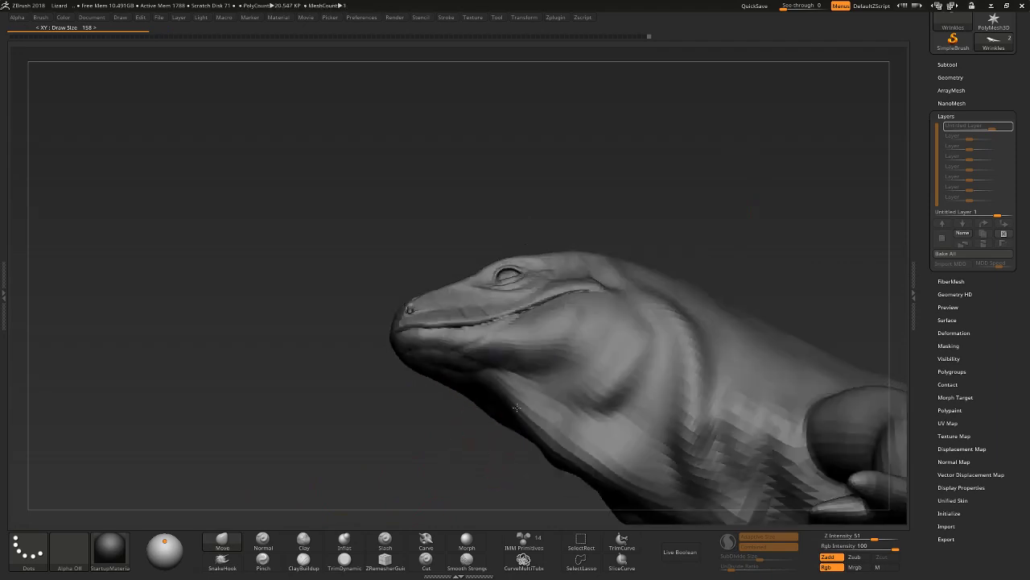
mouse_move(610, 267)
left_mouse_down()
mouse_move(421, 453)
mouse_move(430, 459)
left_mouse_up()
left_click(272, 548)
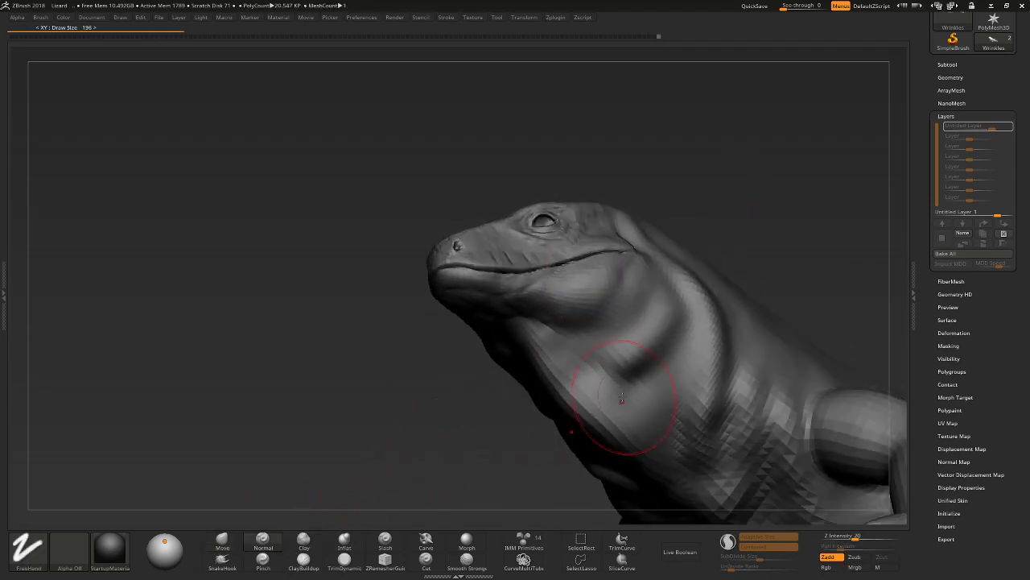
mouse_move(498, 480)
left_mouse_down()
mouse_move(506, 368)
mouse_move(540, 449)
mouse_move(498, 329)
mouse_move(505, 317)
left_mouse_up()
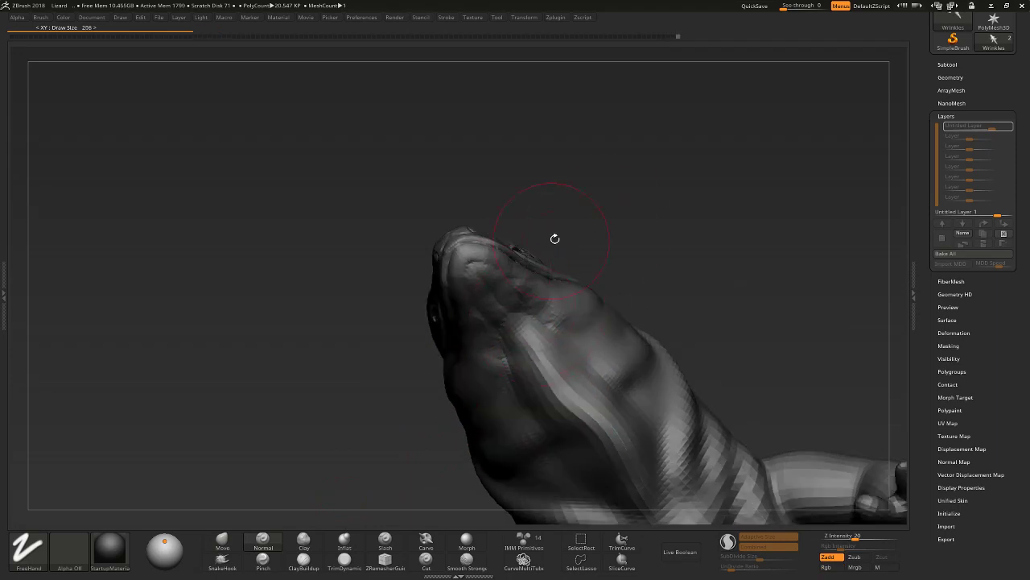
Review the neck from the side and below, then load the Carve brush.
left_click_drag(555, 238, 510, 320)
left_click_drag(570, 416, 617, 386)
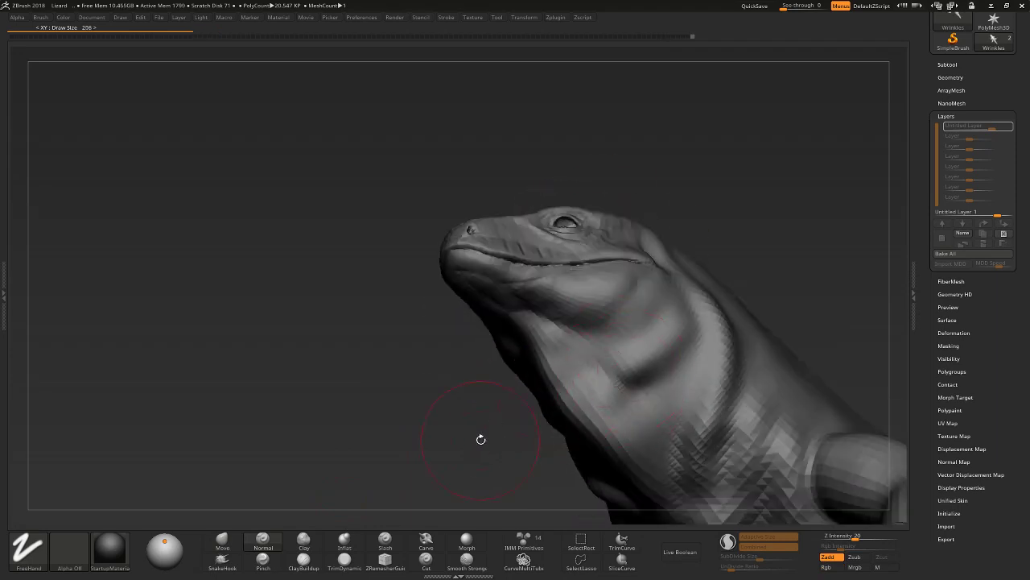
left_click_drag(480, 439, 587, 366)
mouse_move(491, 460)
left_mouse_down()
mouse_move(490, 437)
mouse_move(518, 446)
mouse_move(622, 354)
mouse_move(697, 357)
left_mouse_up()
mouse_move(697, 357)
right_mouse_down()
mouse_move(609, 271)
mouse_move(703, 314)
right_mouse_up()
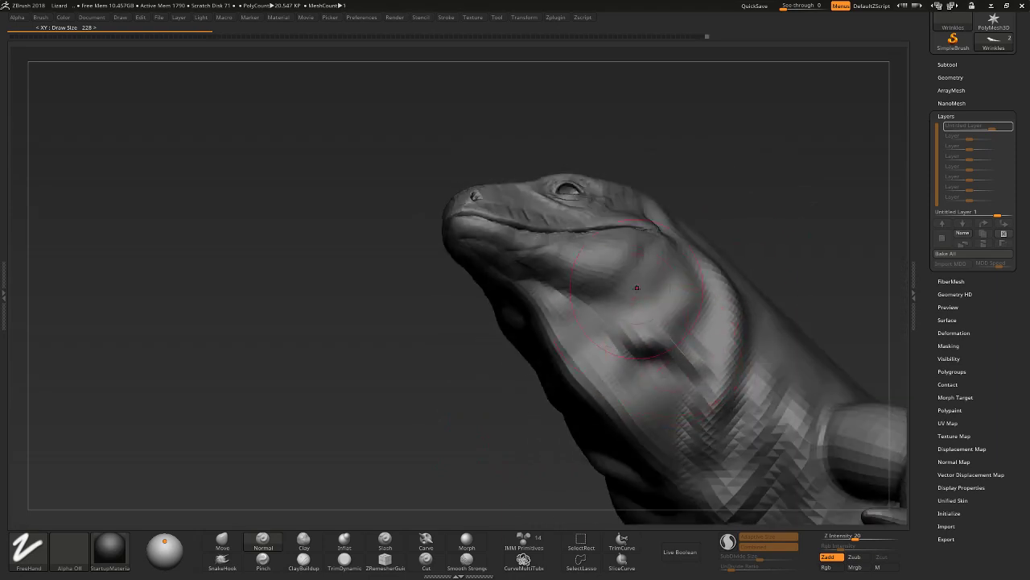
right_click_drag(663, 342, 665, 349)
right_click_drag(601, 337, 597, 389)
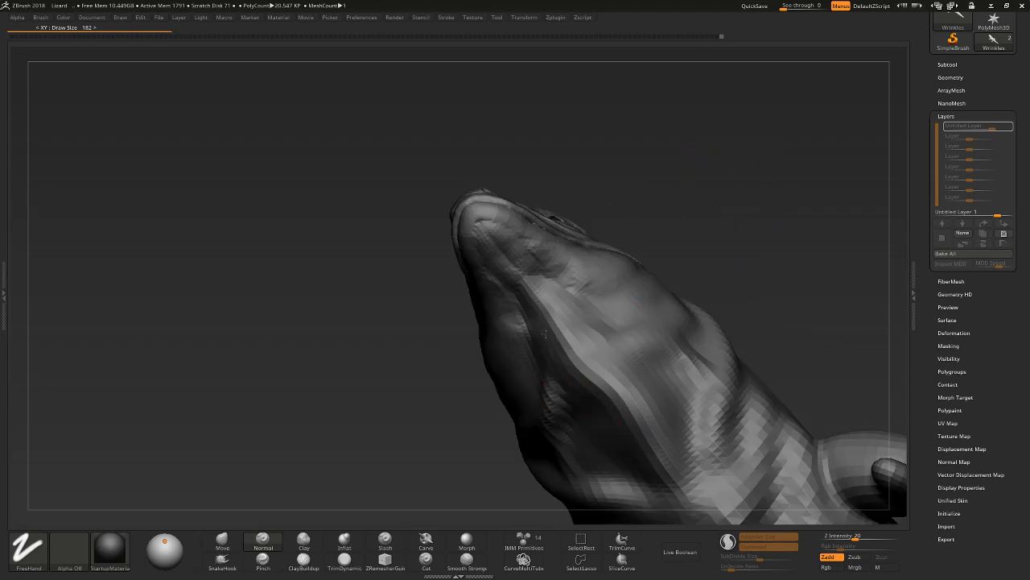
mouse_move(707, 213)
right_mouse_down()
mouse_move(758, 246)
mouse_move(782, 247)
mouse_move(715, 223)
mouse_move(690, 230)
mouse_move(621, 310)
mouse_move(483, 515)
right_mouse_up()
left_click(425, 541)
mouse_move(458, 481)
right_mouse_down()
mouse_move(617, 367)
mouse_move(637, 317)
right_mouse_up()
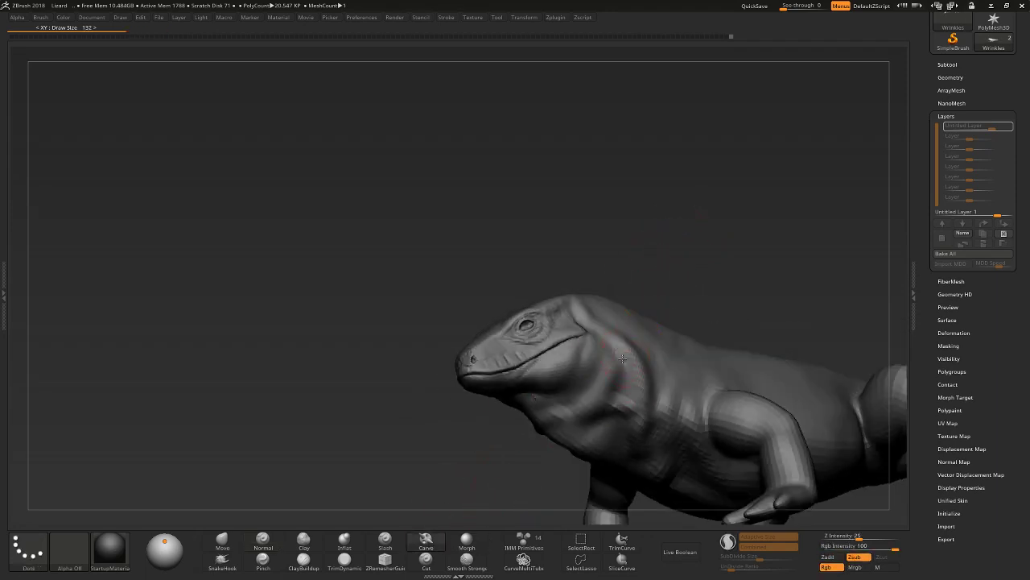
Carve a crease down the side of the neck, then return to the Normal brush.
right_click_drag(617, 352, 611, 346)
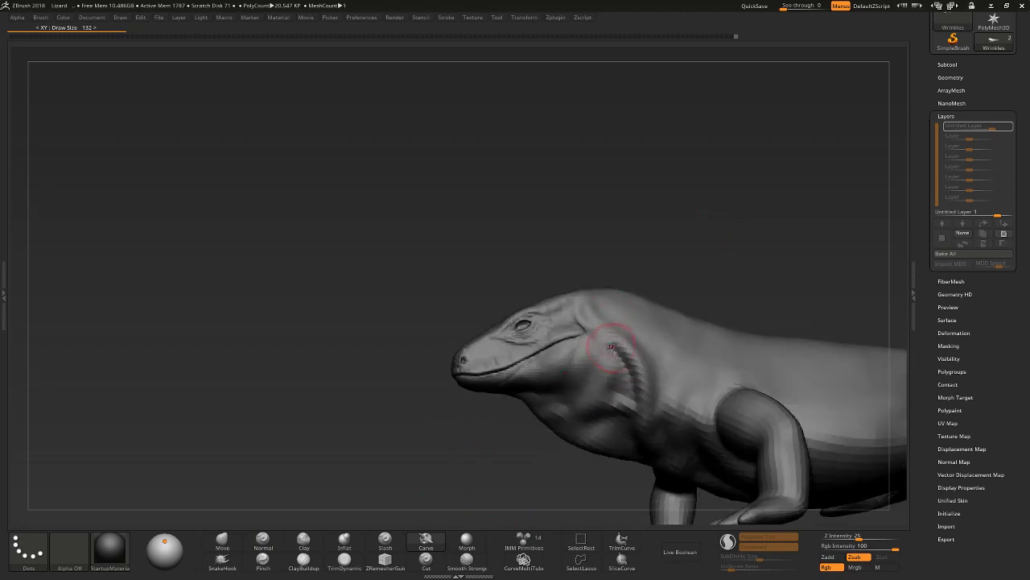
right_click_drag(594, 304, 605, 352)
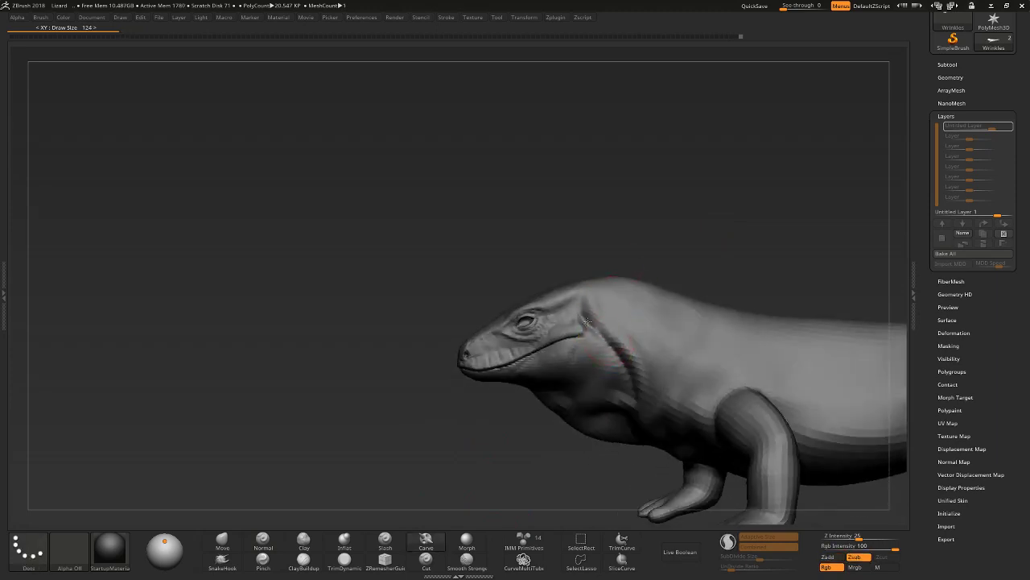
left_click(263, 540)
right_click_drag(575, 339, 610, 362)
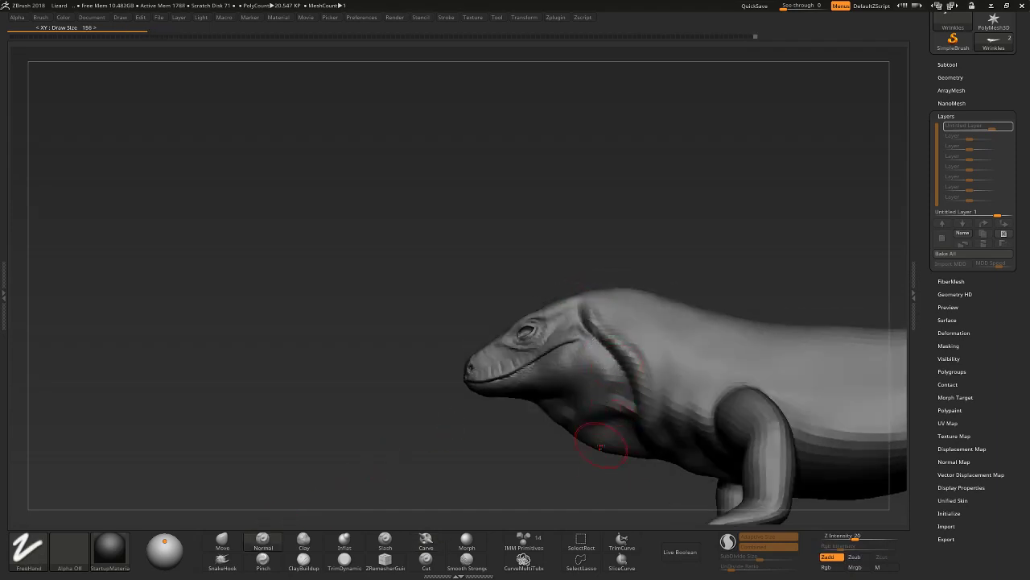
right_click_drag(600, 447, 607, 374)
right_click_drag(588, 487, 593, 388)
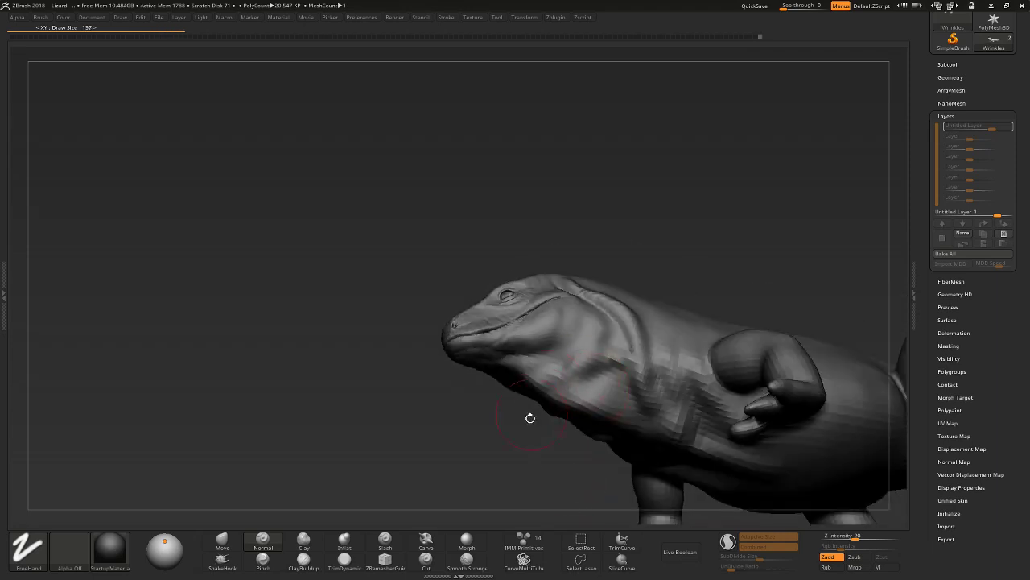
right_click_drag(531, 418, 539, 388)
right_click_drag(627, 342, 633, 400)
right_click_drag(681, 308, 656, 253)
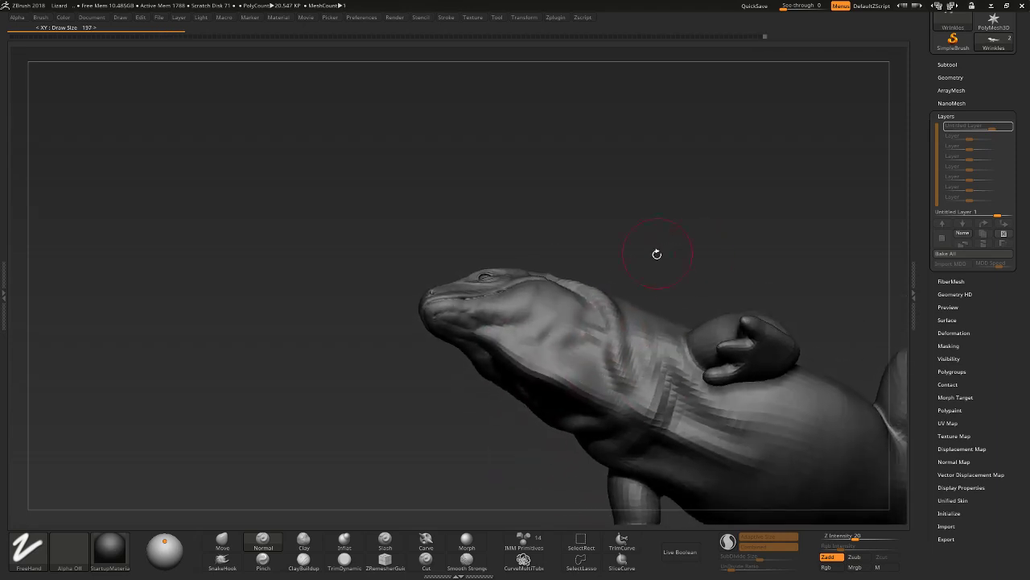
mouse_move(633, 378)
right_mouse_down()
mouse_move(665, 364)
mouse_move(677, 299)
right_mouse_up()
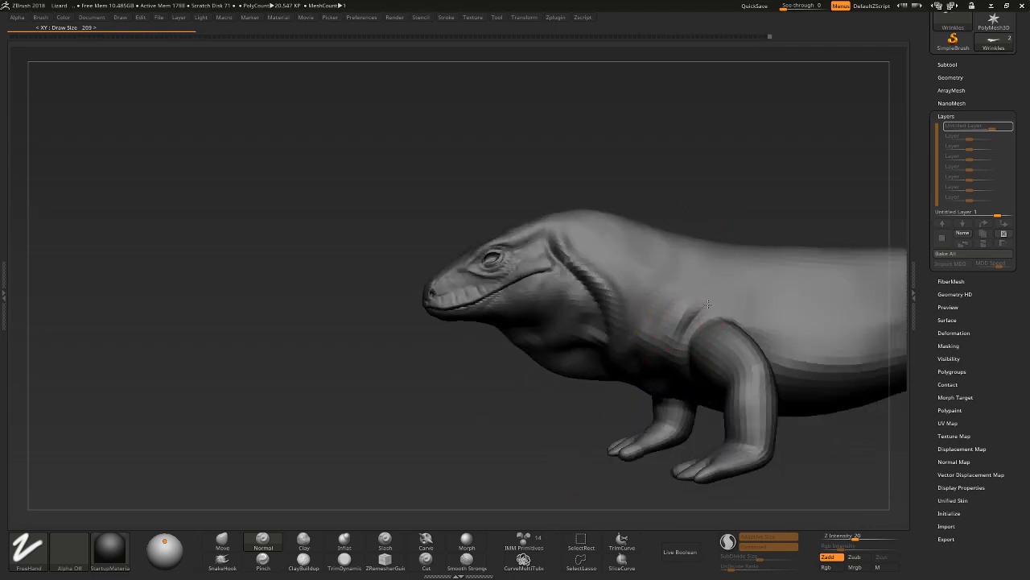
Deepen the fold over the shoulder with a resized brush.
mouse_move(673, 332)
left_mouse_down()
mouse_move(690, 308)
mouse_move(727, 296)
mouse_move(654, 327)
left_mouse_up()
key("bracketleft")
key("bracketright")
key("bracketright")
key("bracketright")
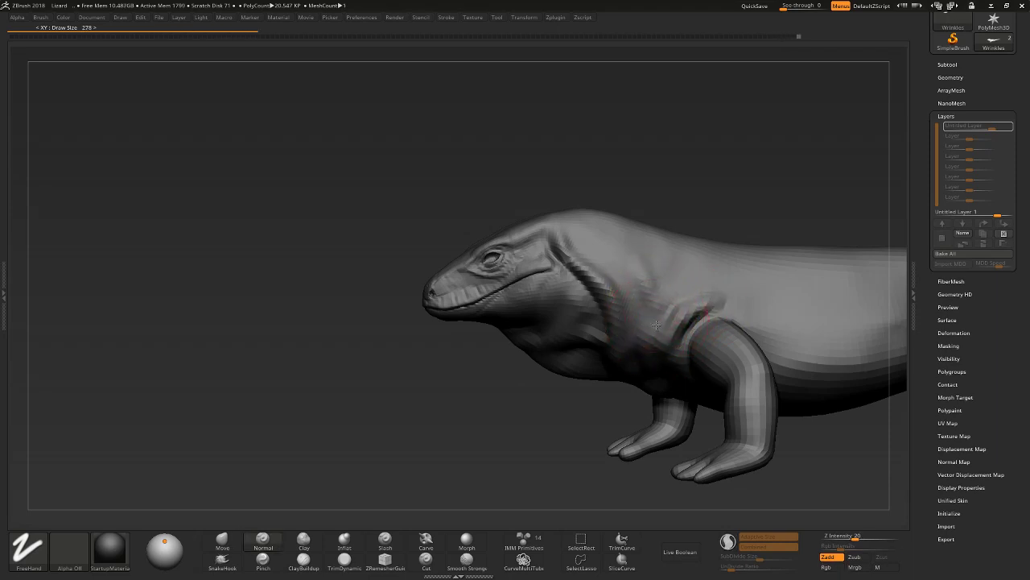
mouse_move(634, 241)
right_mouse_down()
mouse_move(641, 225)
mouse_move(644, 233)
right_mouse_up()
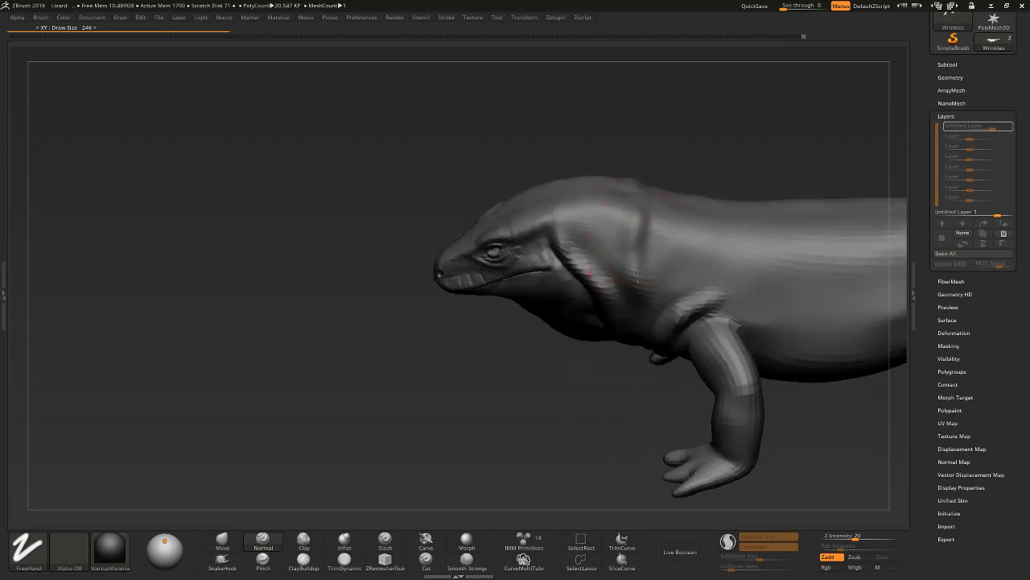
Switch to a smaller Carve brush and recheck the neck creases from several angles.
key("b")
key("s")
key("t")
right_click_drag(657, 283, 559, 379)
left_click(425, 541)
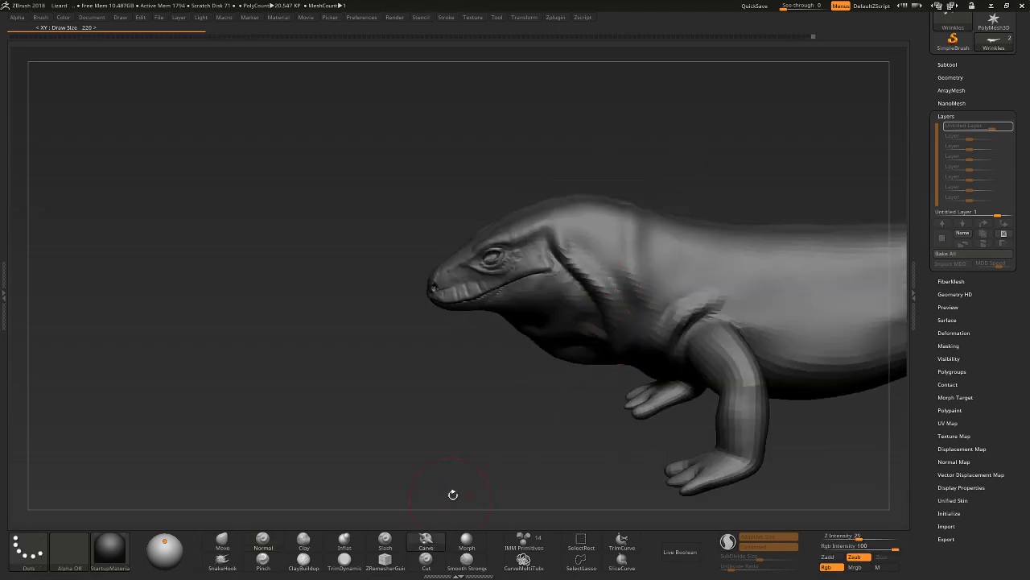
mouse_move(453, 492)
right_mouse_down()
mouse_move(637, 331)
mouse_move(612, 334)
right_mouse_up()
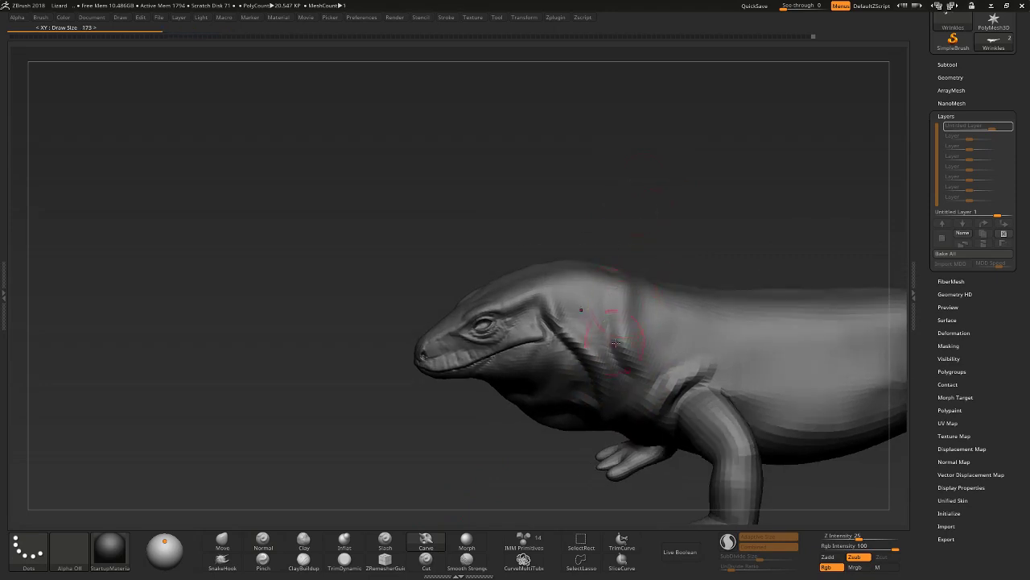
key("bracketleft")
key("bracketleft")
right_click_drag(605, 256, 610, 286)
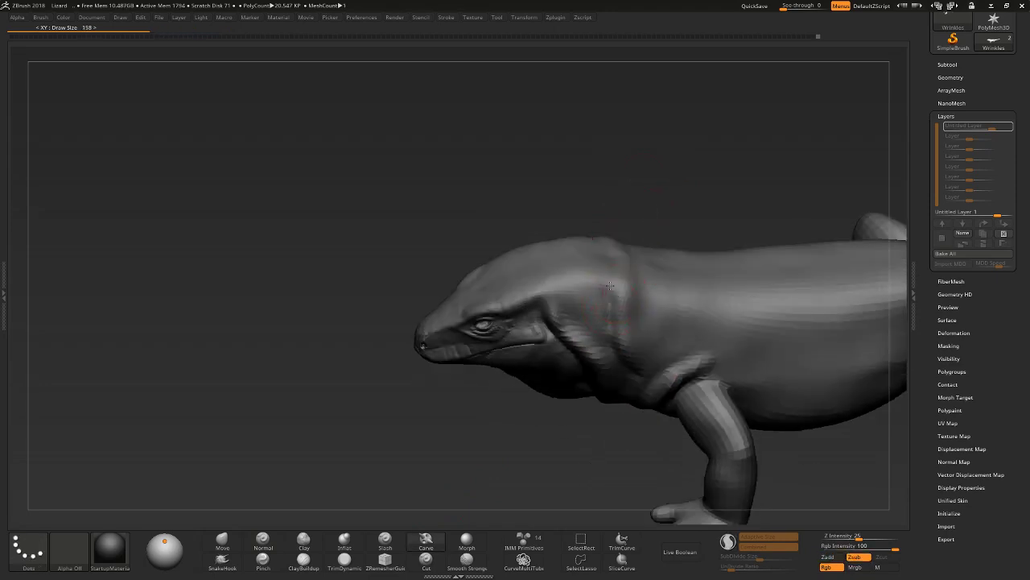
right_click_drag(613, 321, 629, 343)
right_click_drag(678, 257, 671, 261)
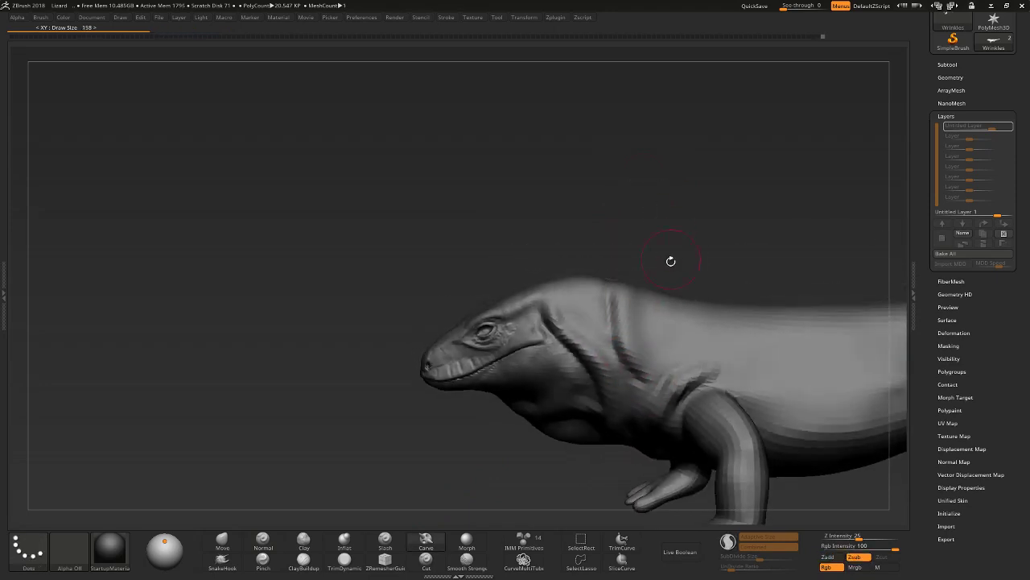
Sculpt soft raised skin folds along the neck, shoulder and flank.
left_click(263, 538)
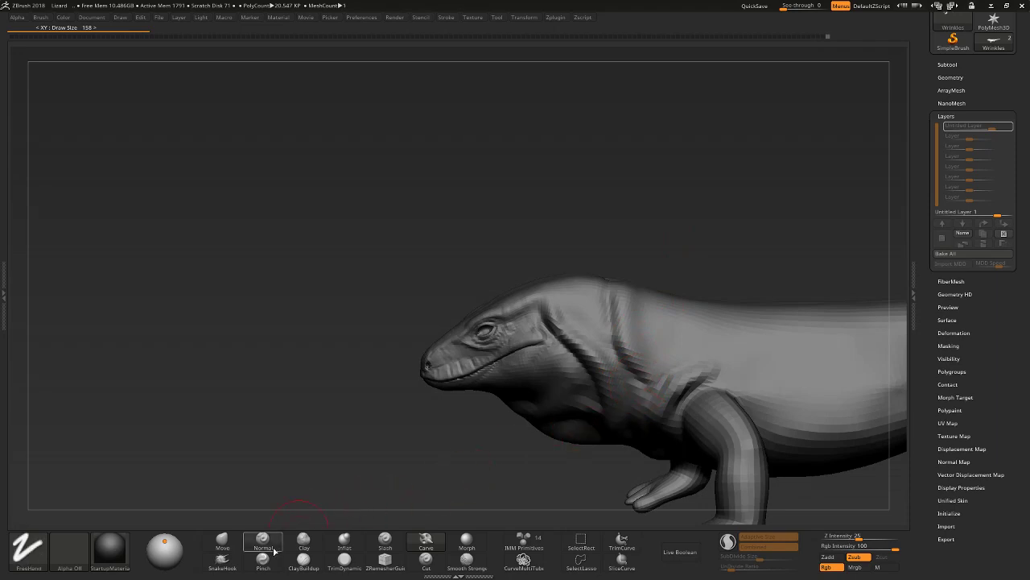
right_click_drag(515, 483, 565, 461)
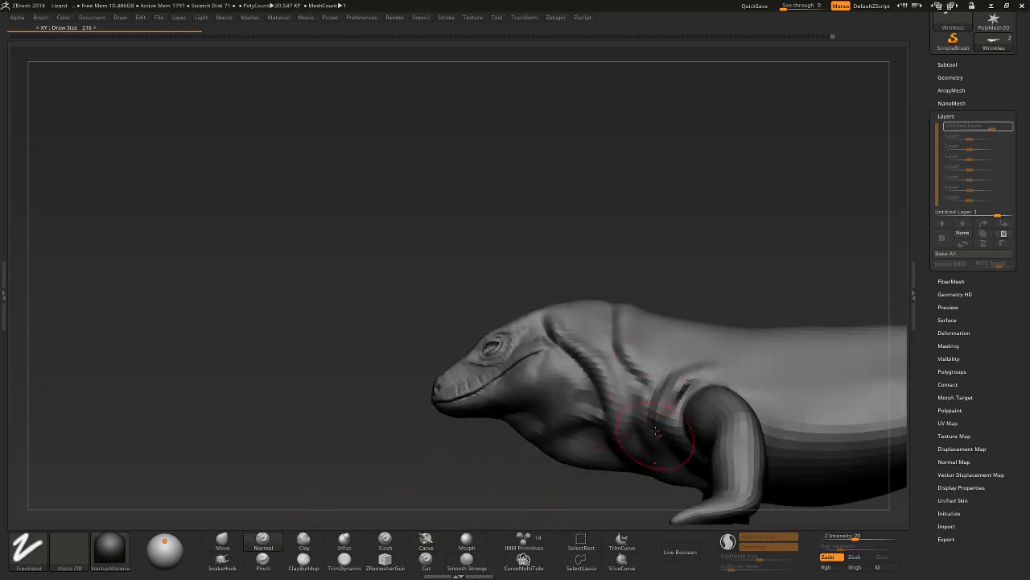
mouse_move(624, 443)
right_mouse_down()
mouse_move(618, 263)
mouse_move(592, 340)
mouse_move(693, 189)
mouse_move(605, 359)
right_mouse_up()
mouse_move(674, 232)
right_mouse_down()
mouse_move(622, 324)
mouse_move(680, 270)
mouse_move(720, 285)
mouse_move(708, 260)
mouse_move(722, 246)
mouse_move(701, 244)
mouse_move(678, 275)
right_mouse_up()
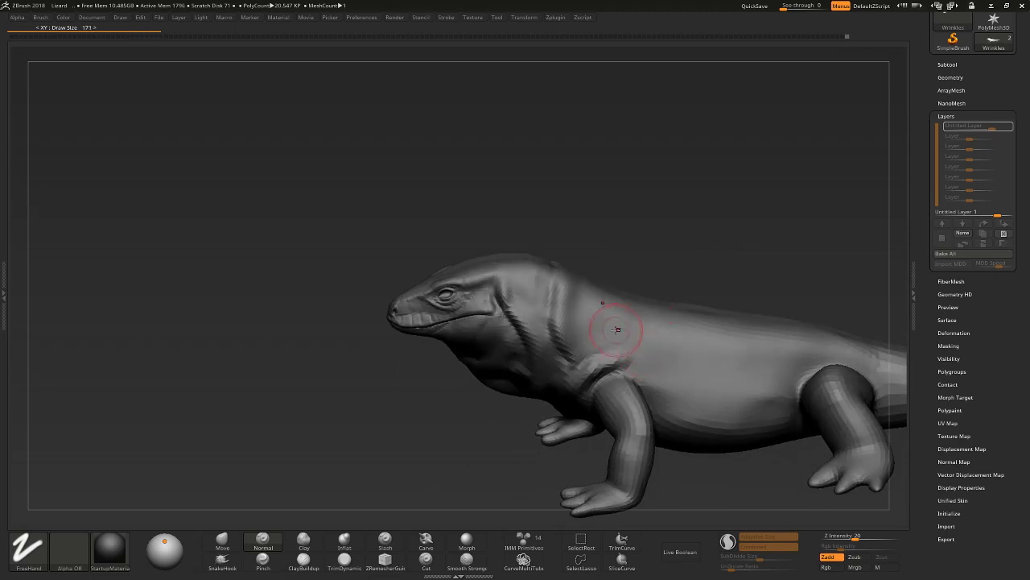
right_click_drag(614, 340, 611, 266)
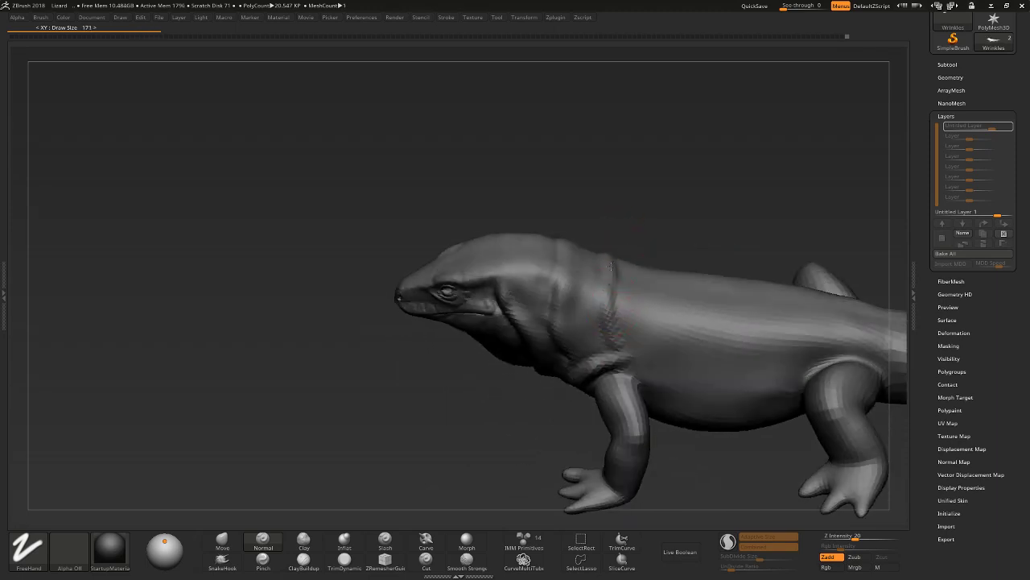
mouse_move(600, 315)
left_mouse_down("shift")
mouse_move(601, 341)
mouse_move(602, 256)
left_mouse_up("shift")
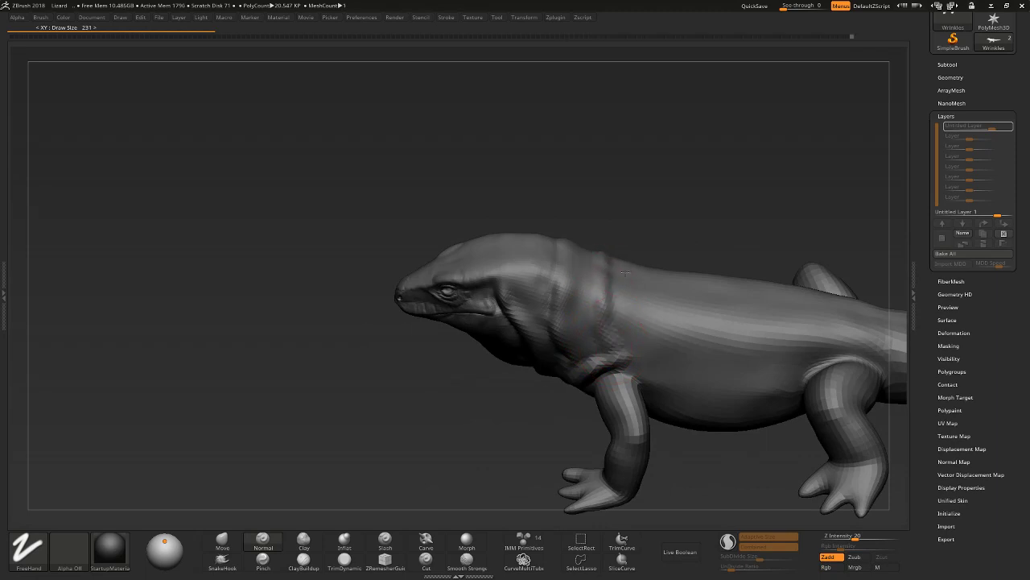
left_click_drag(649, 348, 654, 359)
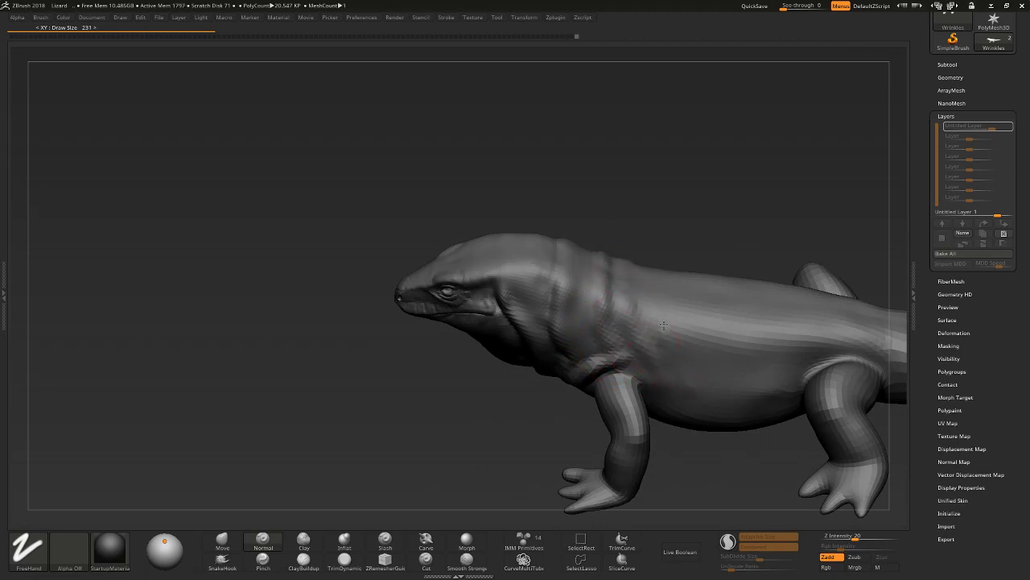
Orbit around the lizard to inspect the belly, underside, legs and back.
right_click_drag(701, 295, 698, 313)
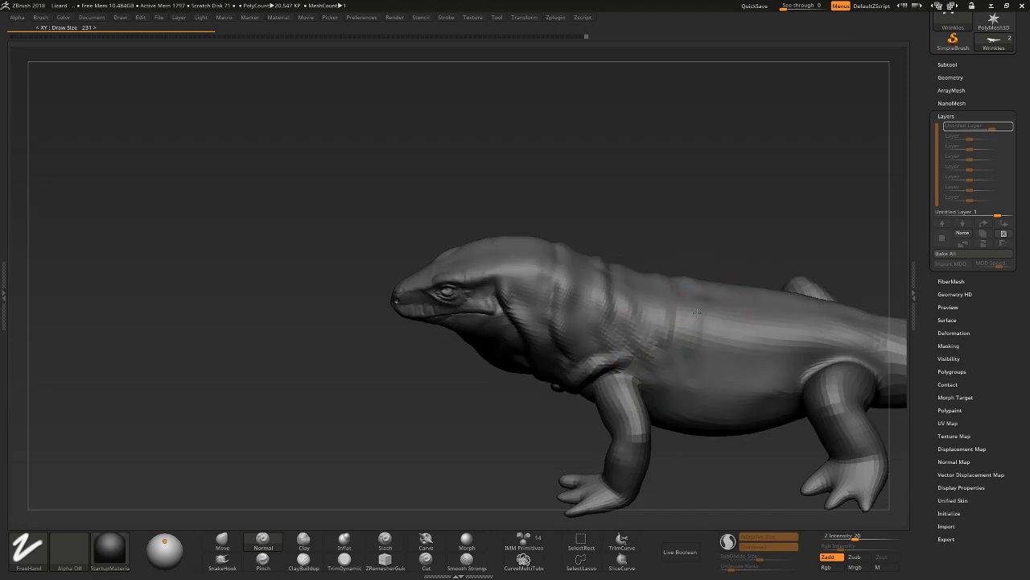
right_click_drag(699, 415, 702, 389)
right_click_drag(696, 500, 681, 426)
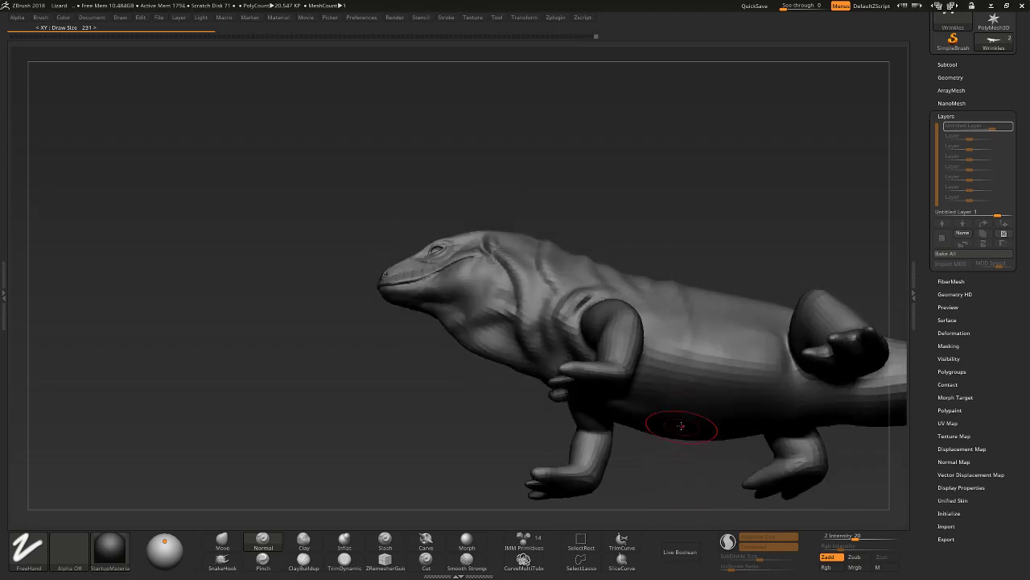
mouse_move(681, 355)
right_mouse_down()
mouse_move(669, 448)
mouse_move(644, 426)
right_mouse_up()
right_click_drag(663, 478, 652, 409)
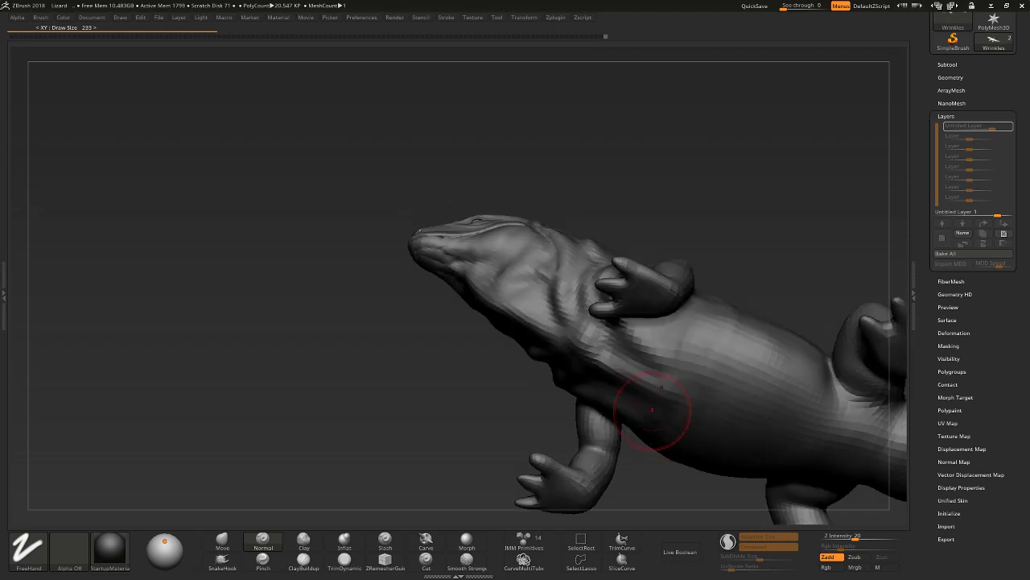
right_click_drag(743, 249, 655, 366)
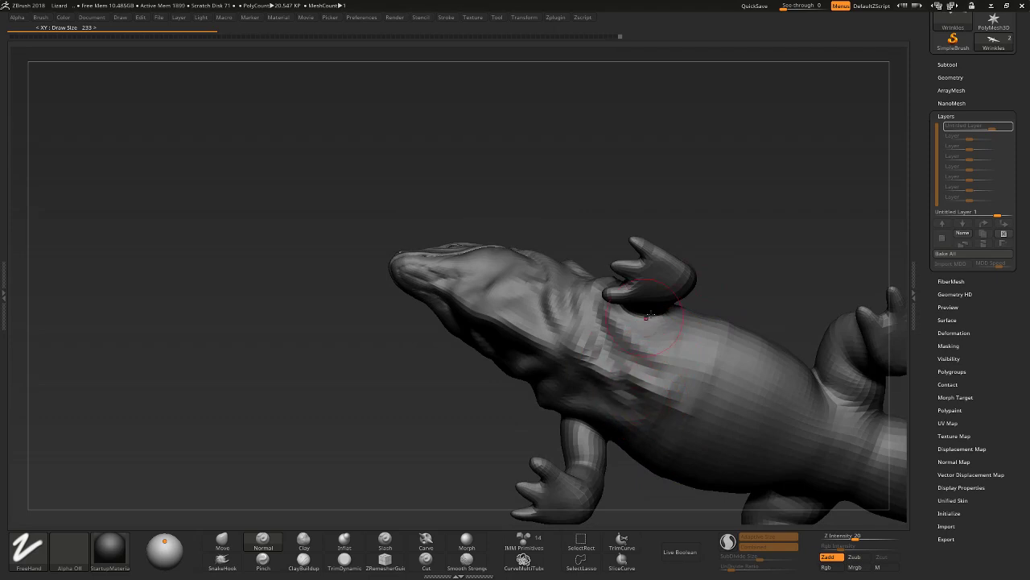
right_click_drag(647, 316, 606, 384)
right_click_drag(681, 346, 612, 389)
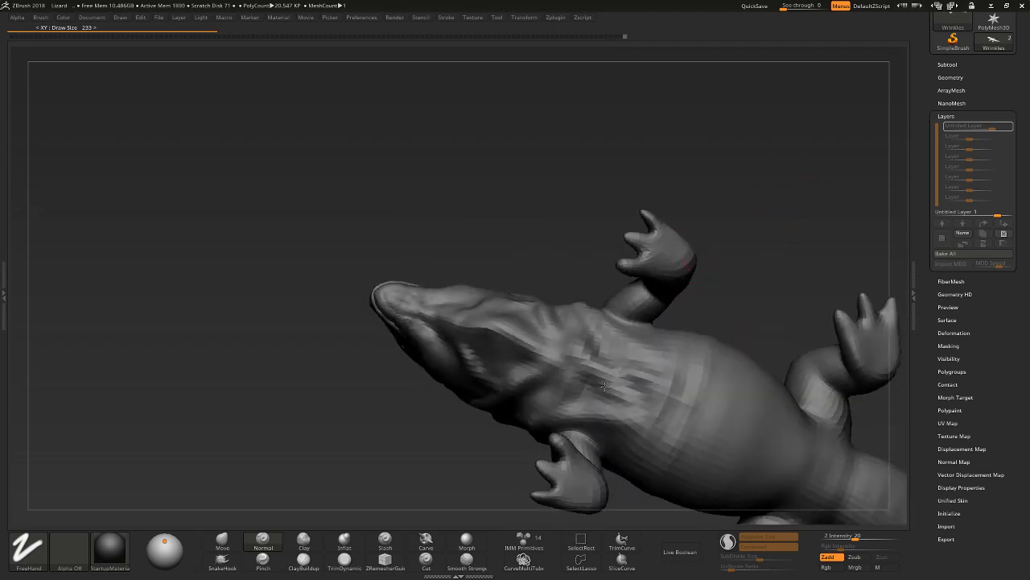
mouse_move(581, 355)
right_mouse_down()
mouse_move(749, 276)
mouse_move(690, 287)
mouse_move(468, 440)
right_mouse_up()
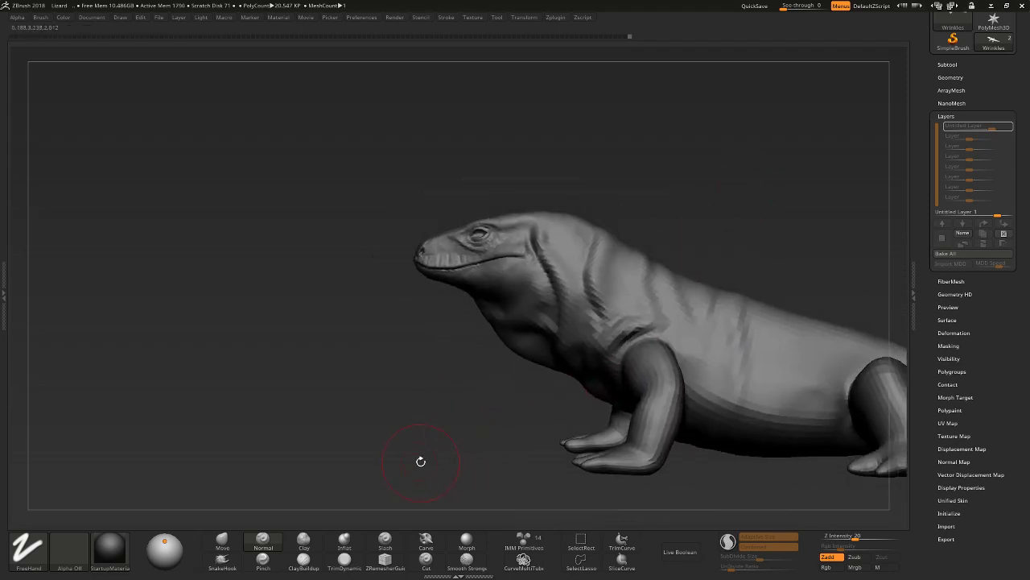
right_click_drag(389, 520, 590, 352)
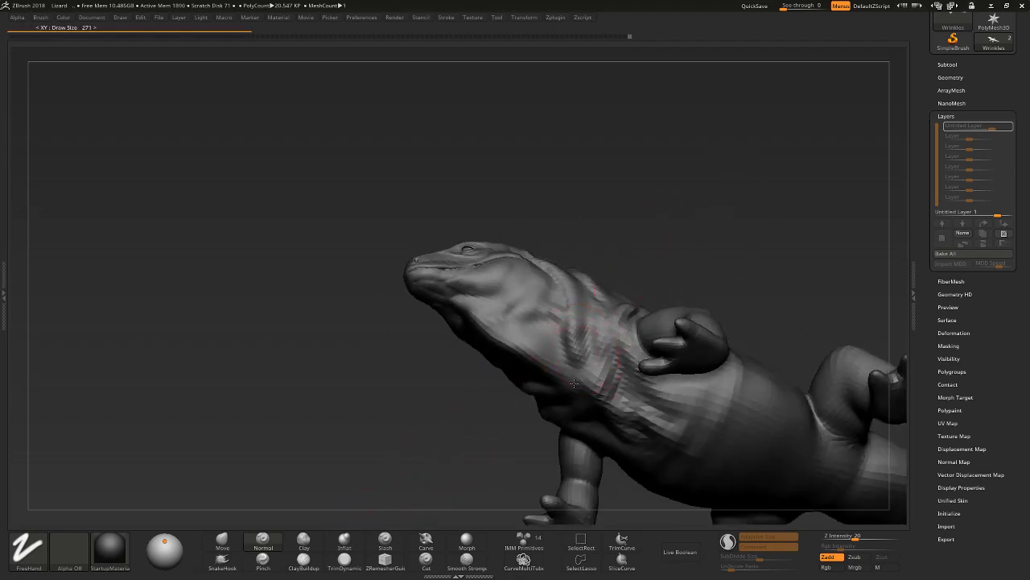
Load the Move brush and turn the lizard to face the front.
key("ctrl")
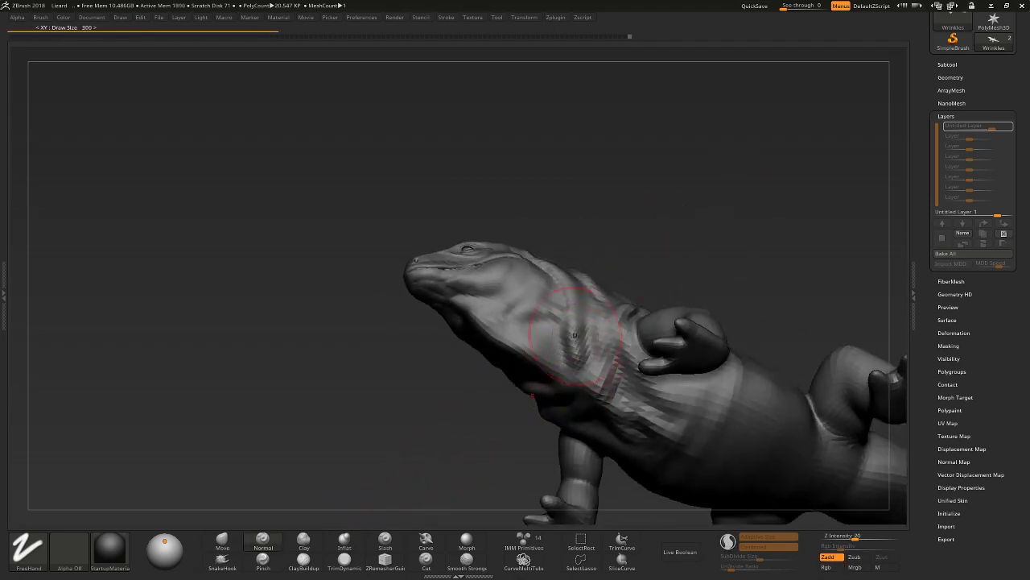
mouse_move(573, 359)
right_mouse_down()
mouse_move(642, 212)
mouse_move(570, 387)
mouse_move(594, 376)
mouse_move(615, 259)
mouse_move(478, 418)
right_mouse_up()
left_click(222, 539)
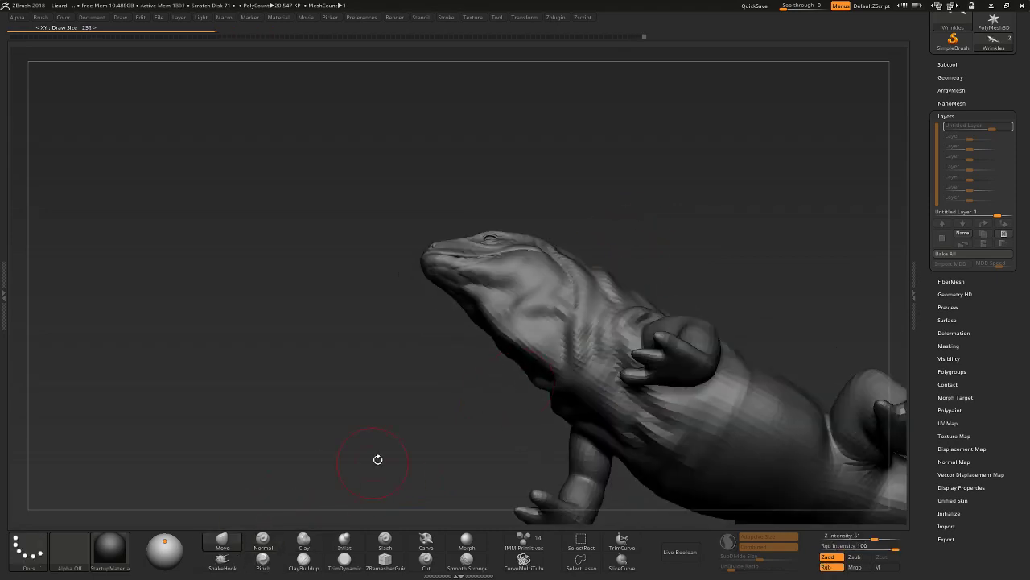
mouse_move(378, 458)
right_mouse_down()
mouse_move(523, 422)
mouse_move(608, 378)
right_mouse_up()
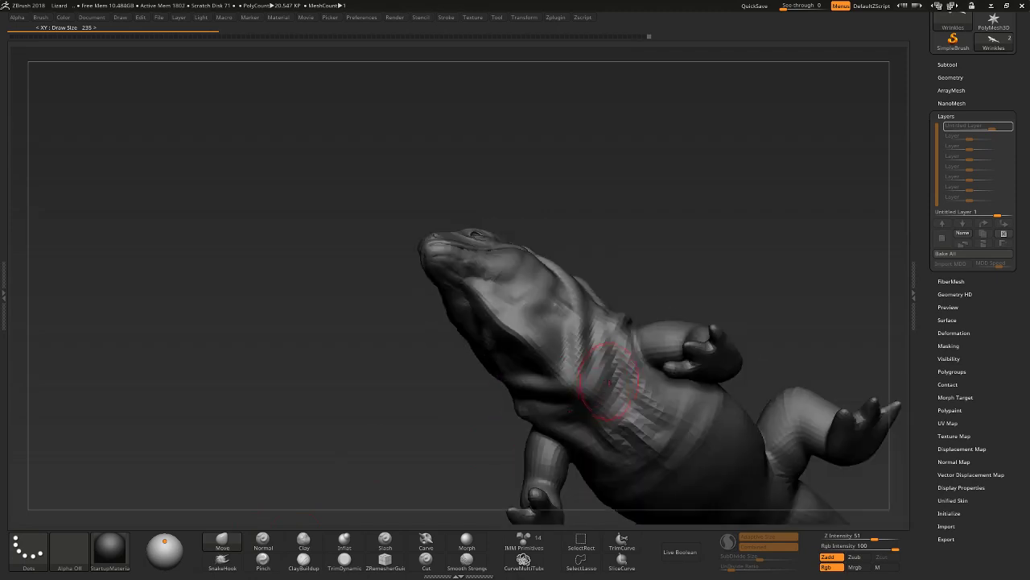
mouse_move(620, 268)
right_mouse_down()
mouse_move(677, 312)
mouse_move(684, 306)
right_mouse_up()
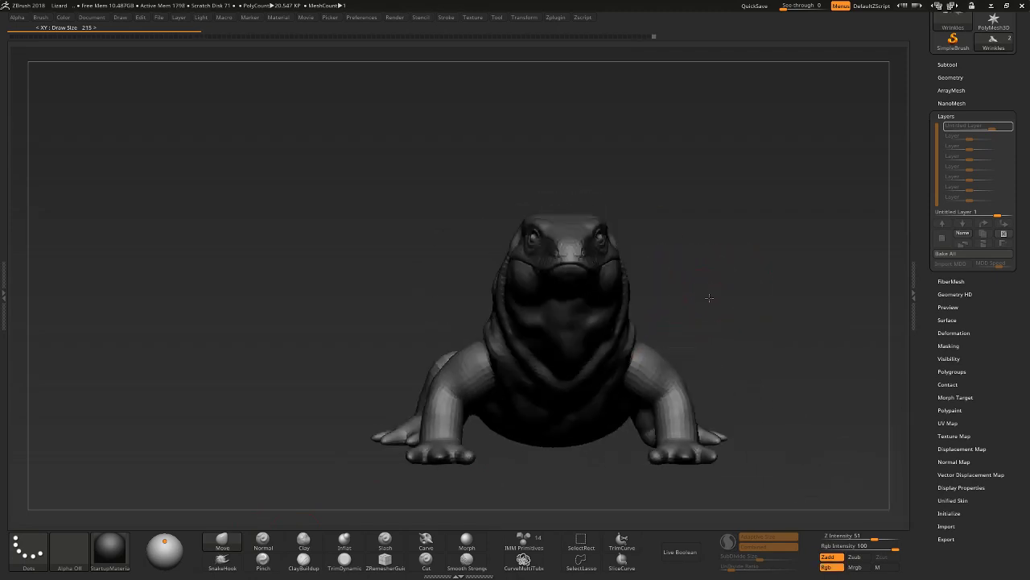
Gently puff out the chest and foreleg with the Inflat brush.
left_click(344, 540)
left_click_drag(616, 420, 630, 391)
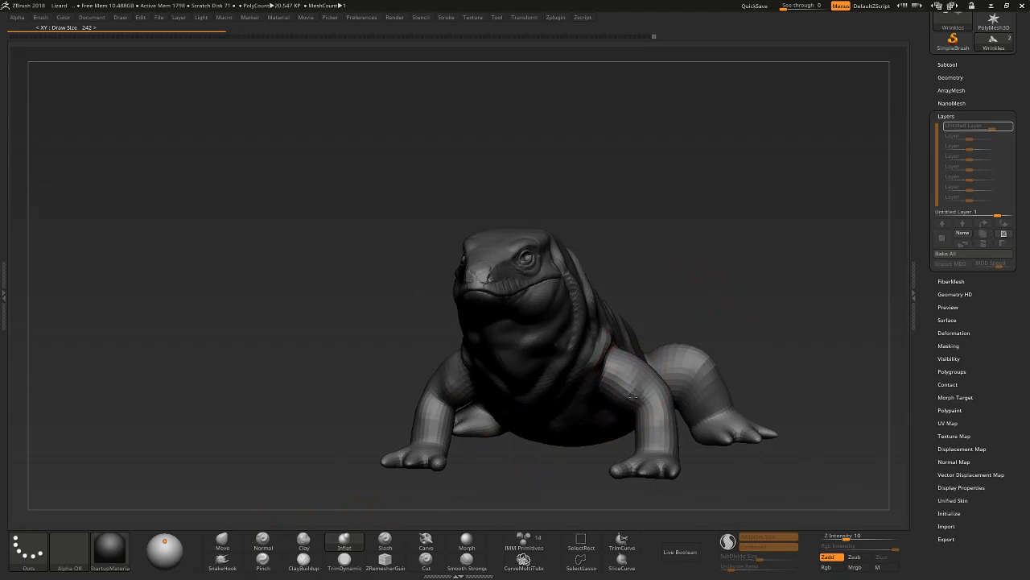
mouse_move(633, 396)
right_mouse_down()
mouse_move(634, 363)
mouse_move(684, 366)
right_mouse_up()
Carve short fold lines on the front leg with a smaller Carve brush.
left_click(425, 558)
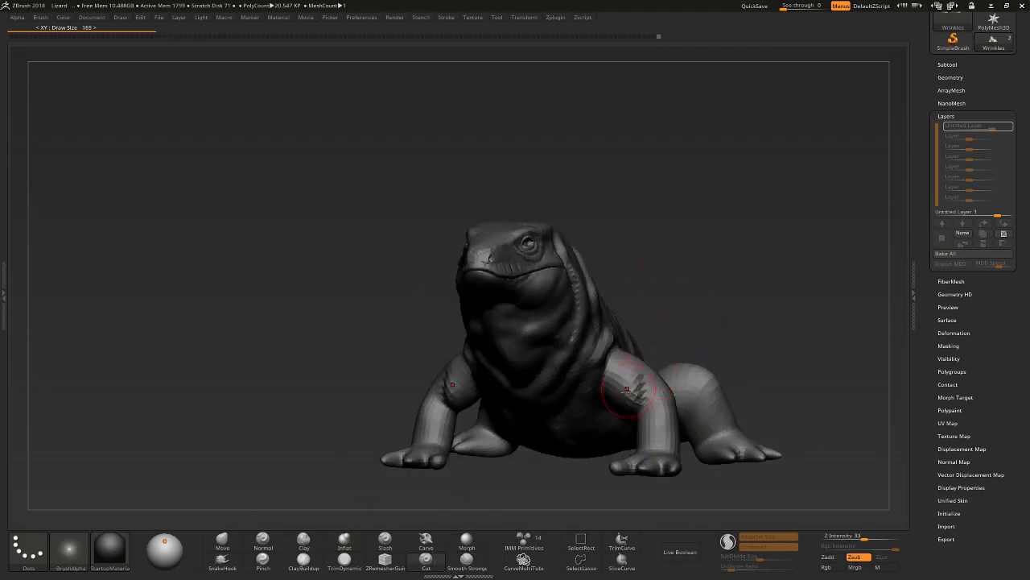
key("b")
left_click(426, 538)
key("f")
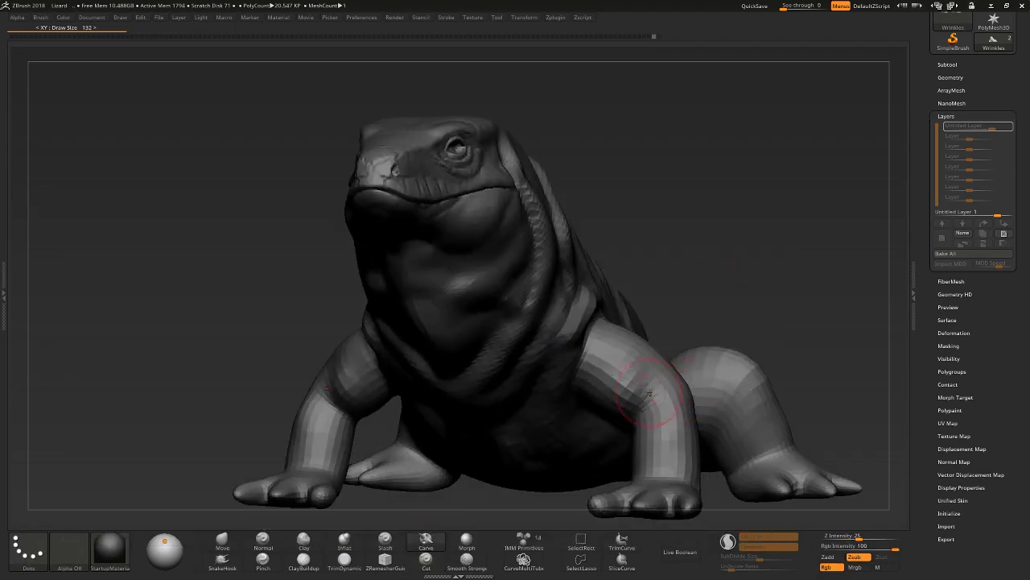
key("bracketleft")
key("bracketleft")
key("bracketleft")
left_click_drag(649, 354, 638, 401)
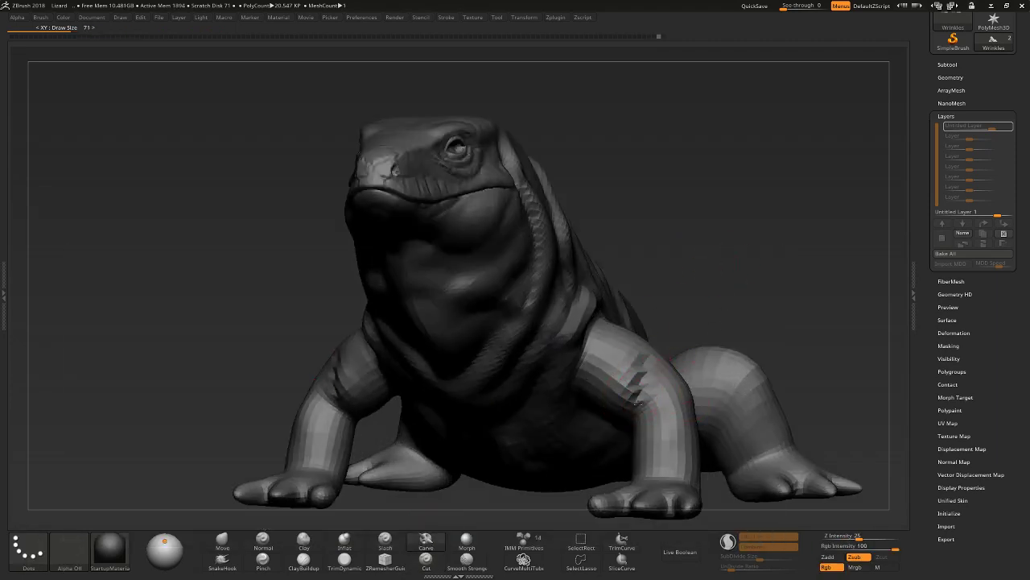
right_click_drag(638, 410, 637, 385)
Enlarge the Standard brush and inflate the flank where the hind leg joins.
key("1")
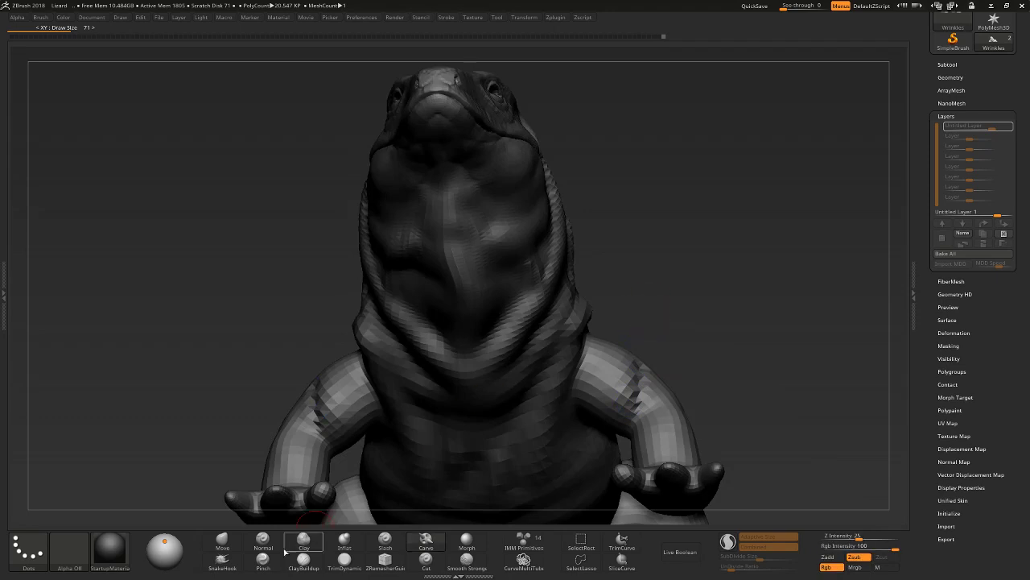
key("bracketright")
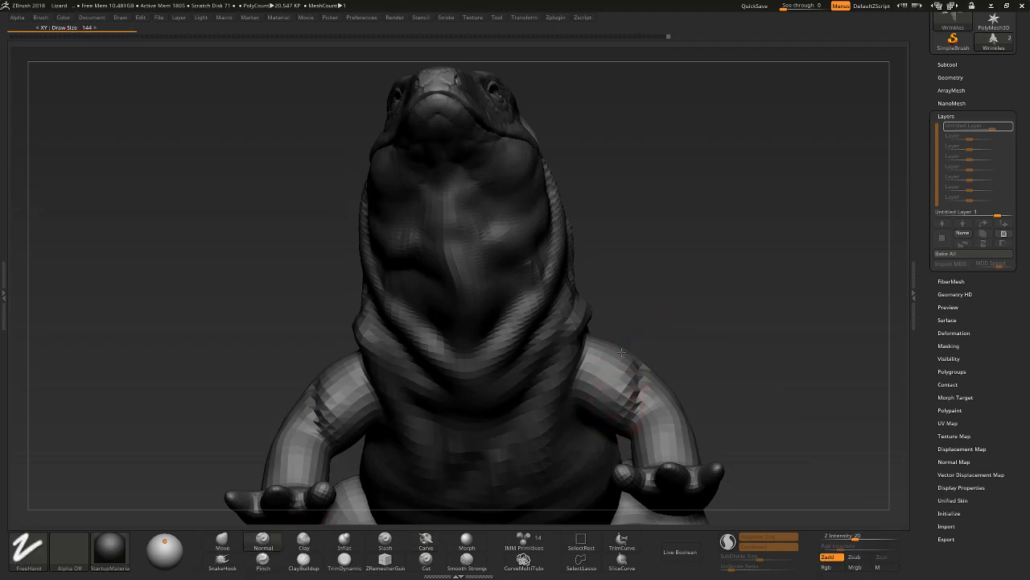
right_click_drag(653, 322, 674, 372)
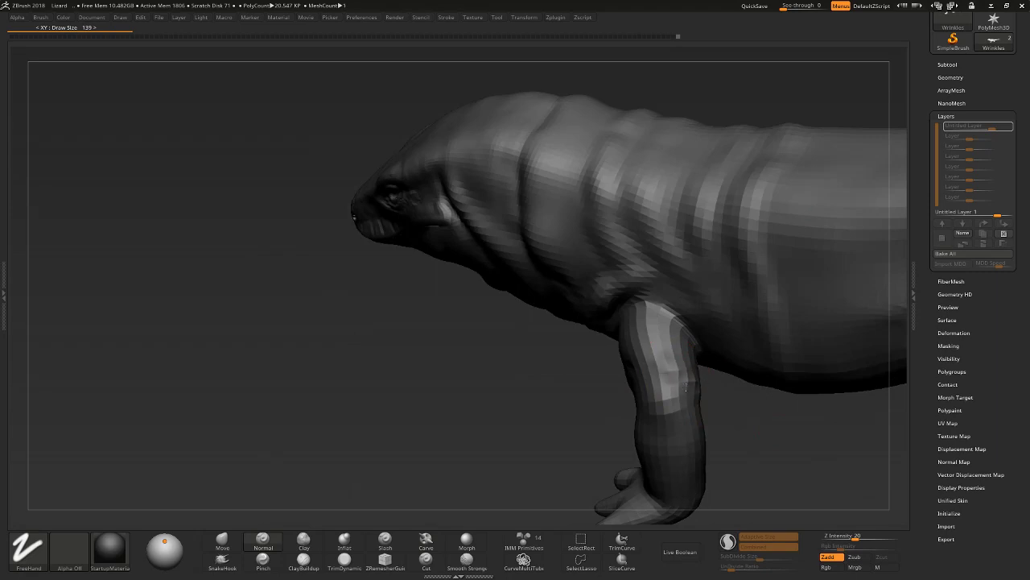
mouse_move(744, 410)
right_mouse_down()
mouse_move(681, 371)
mouse_move(709, 354)
right_mouse_up()
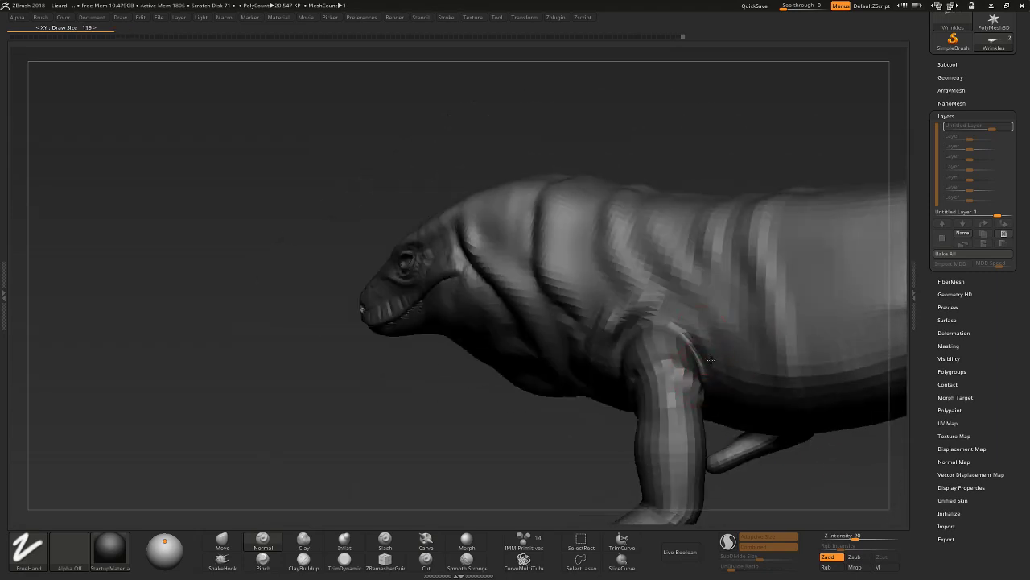
mouse_move(783, 509)
right_mouse_down()
mouse_move(775, 467)
mouse_move(725, 481)
mouse_move(611, 242)
mouse_move(568, 236)
mouse_move(789, 467)
mouse_move(866, 333)
mouse_move(861, 322)
mouse_move(659, 325)
mouse_move(776, 239)
mouse_move(810, 230)
mouse_move(817, 242)
mouse_move(780, 257)
mouse_move(805, 252)
mouse_move(757, 268)
mouse_move(761, 239)
mouse_move(762, 295)
mouse_move(727, 362)
right_mouse_up()
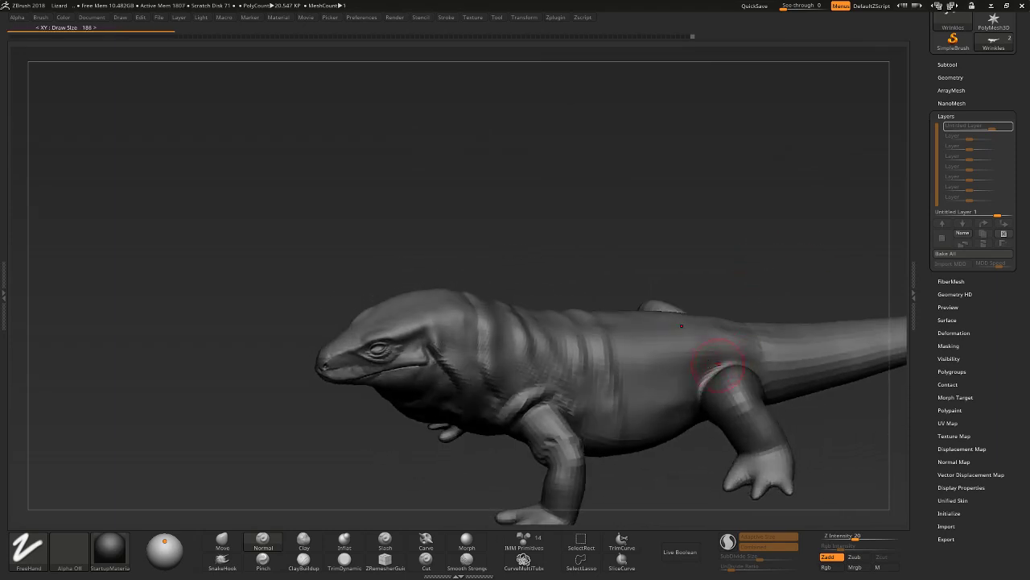
left_click(345, 539)
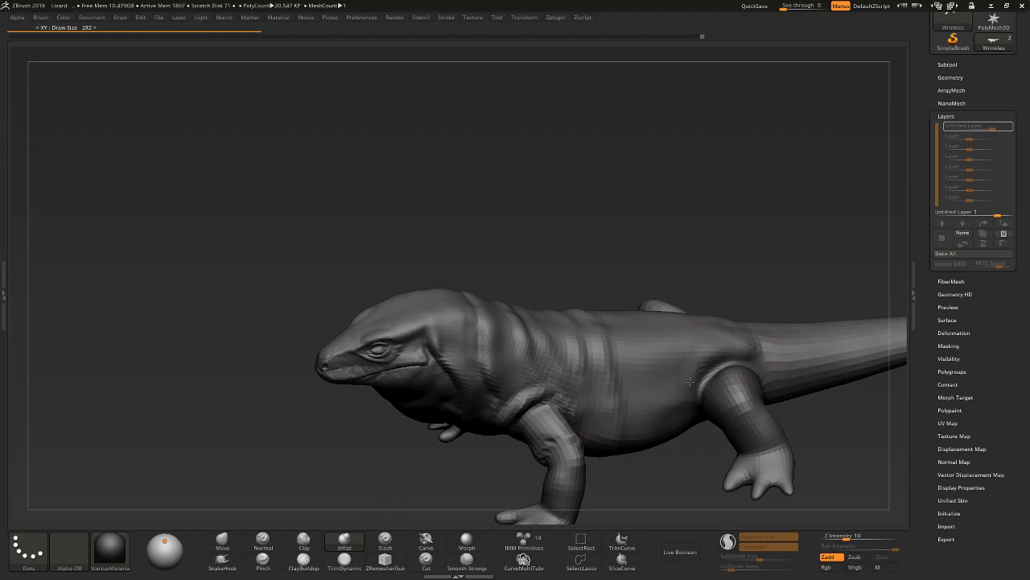
right_click_drag(741, 330, 749, 357)
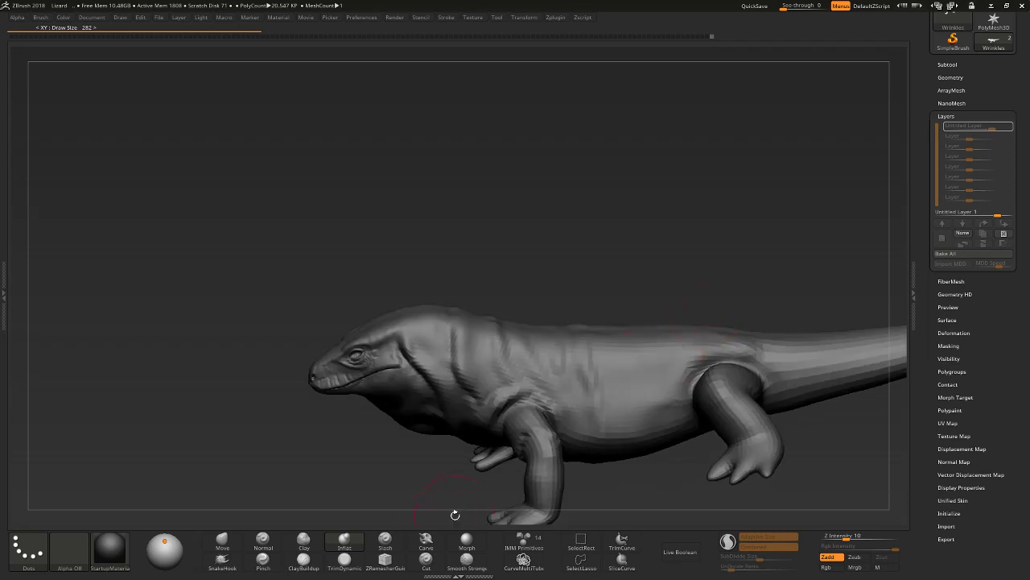
Carve a recess behind the thigh and begin isolating the hind leg.
left_click(426, 541)
left_click_drag(669, 285, 686, 392, "alt")
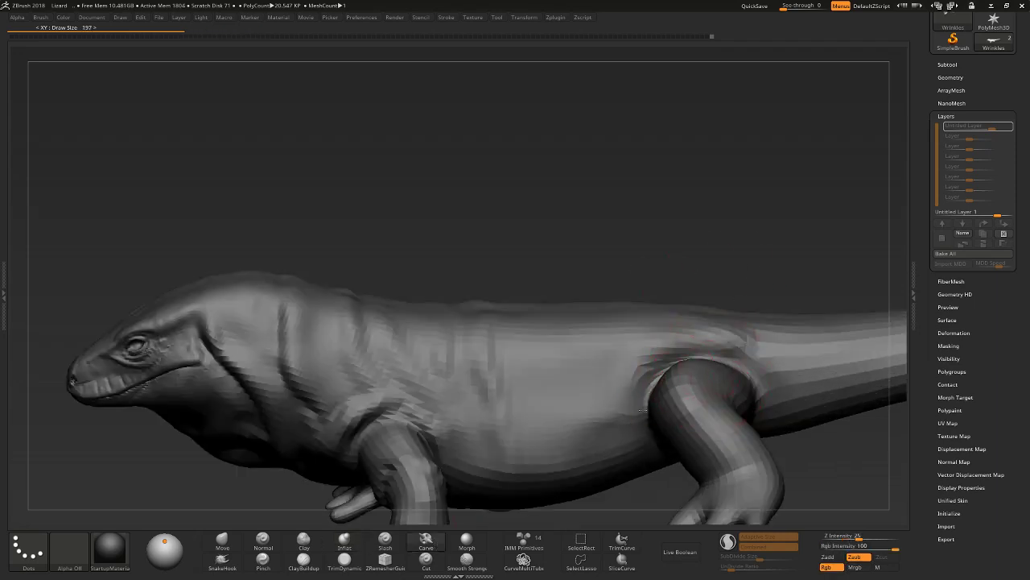
left_click(656, 382, "ctrl+shift")
Hide the hind leg with a Ctrl+Shift visibility selection to expose the flank.
left_click(651, 384, "ctrl+shift")
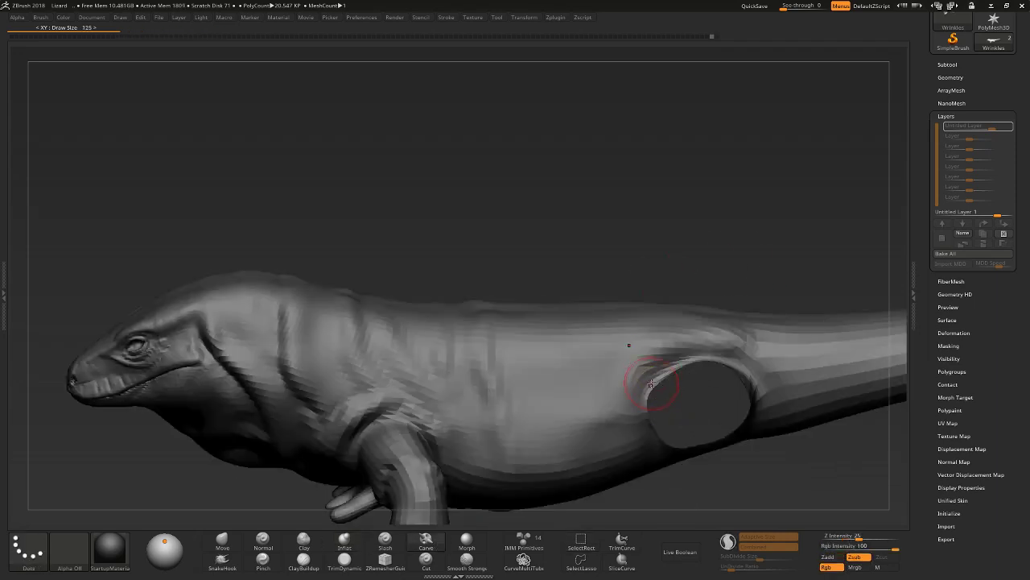
scroll(636, 395, "up", 3)
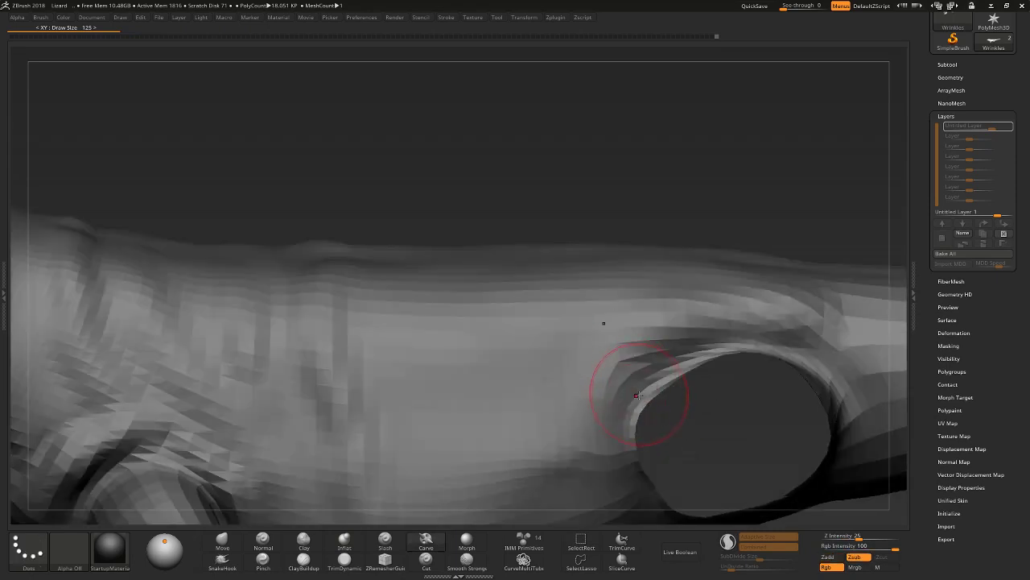
left_click(580, 561, "ctrl+shift")
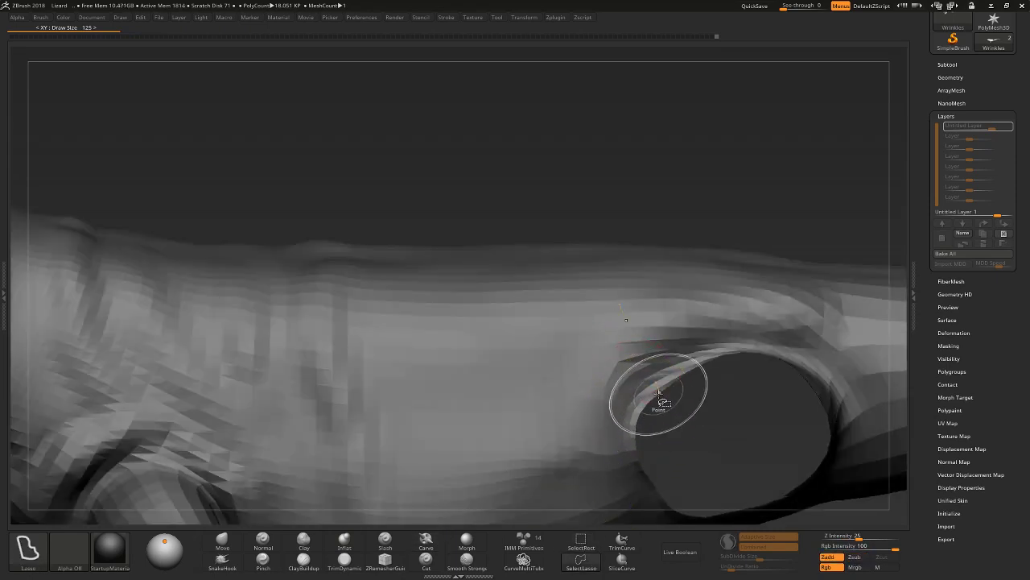
left_click(665, 407, "ctrl+shift")
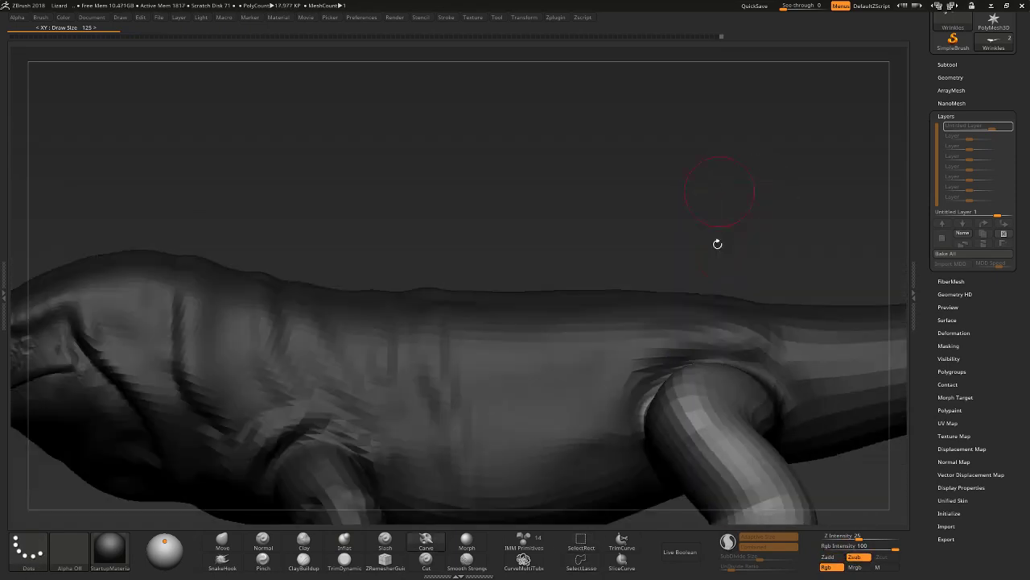
key("ctrl+shift")
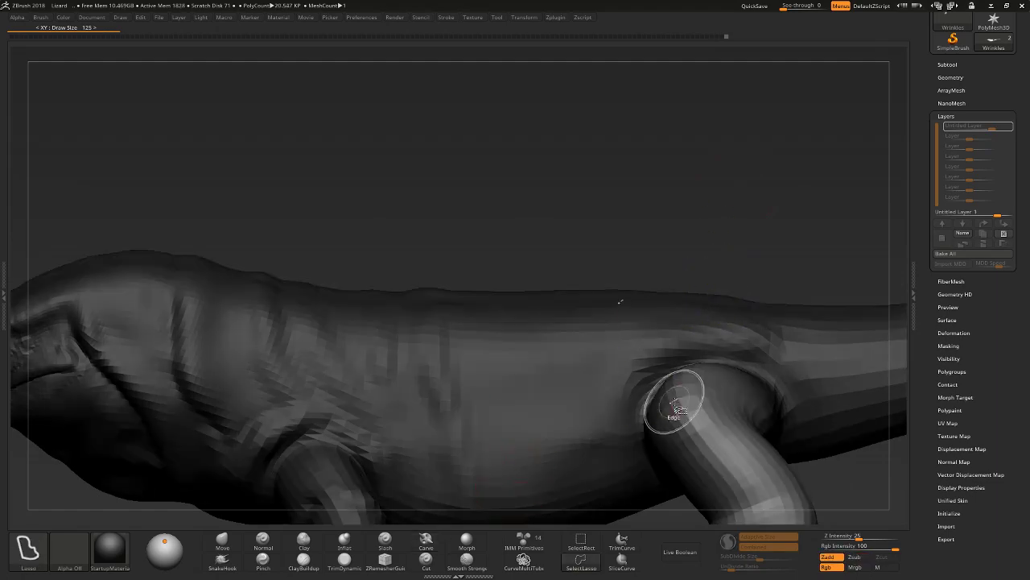
left_click(674, 406, "ctrl+shift")
left_click(575, 470, "ctrl+shift")
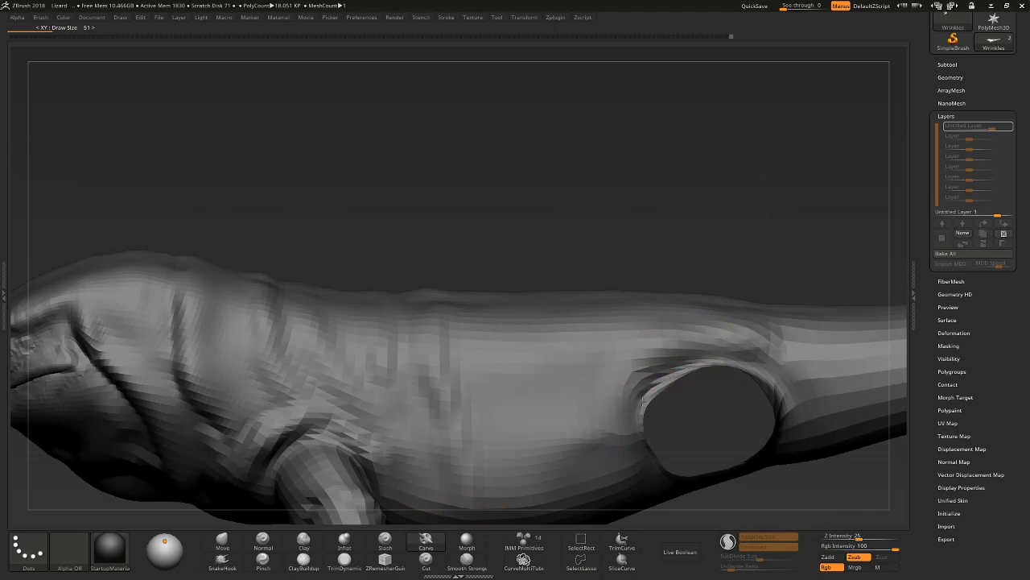
Carve the rim of the leg opening on the flank.
left_click_drag(644, 393, 637, 454, "alt")
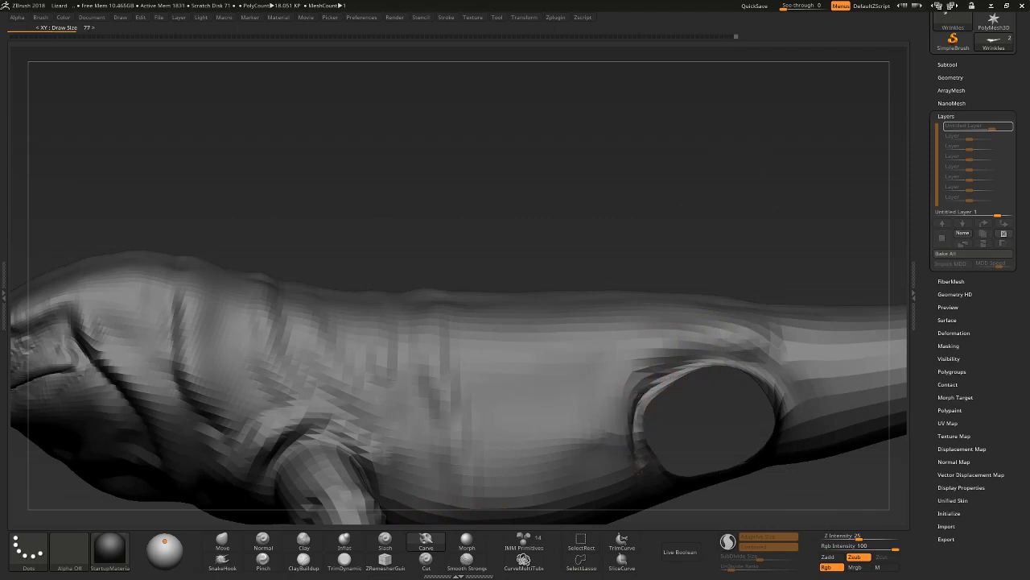
right_click_drag(602, 444, 601, 367, "alt")
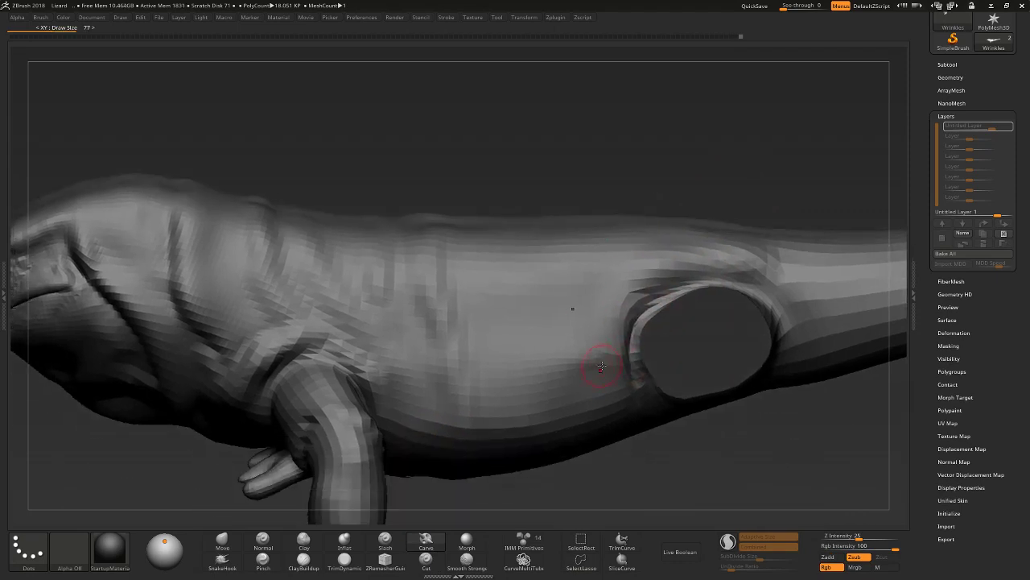
right_click_drag(578, 502, 483, 451)
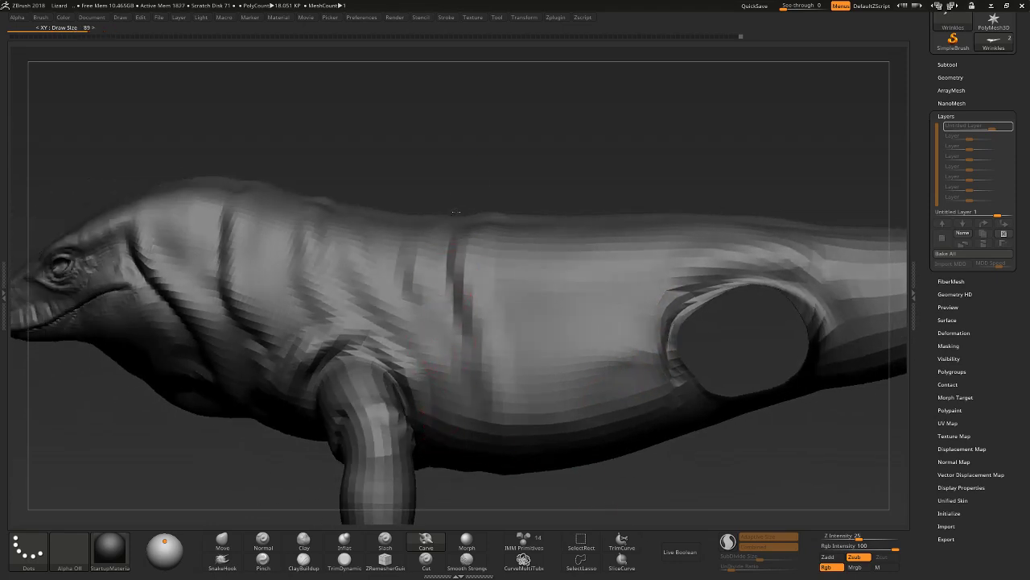
right_click_drag(451, 274, 439, 202)
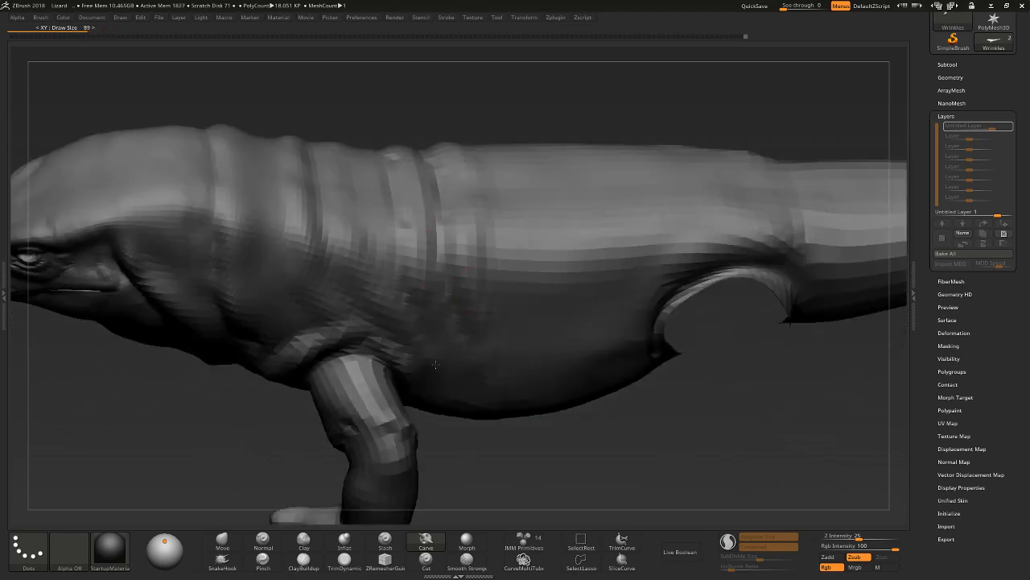
right_click_drag(509, 483, 451, 487)
Paint out the ring grooves across the back with the Morph brush.
left_click(467, 540)
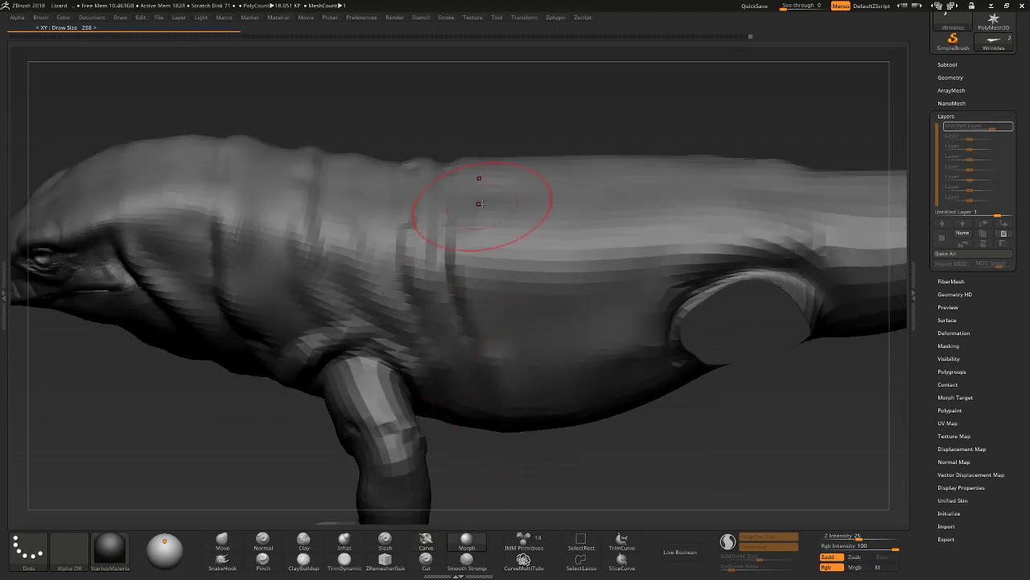
right_click_drag(544, 478, 449, 318)
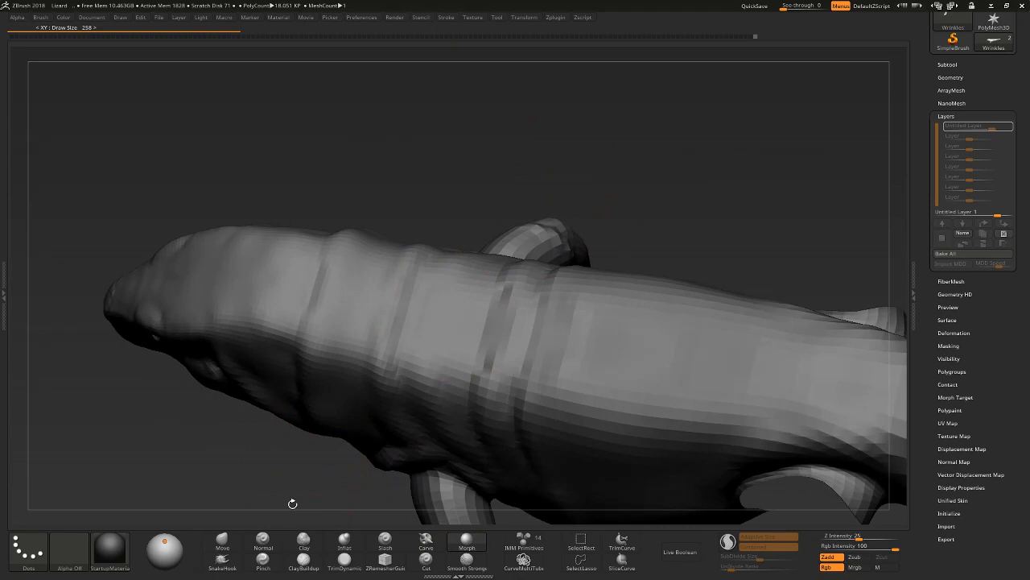
left_click_drag(290, 501, 433, 338)
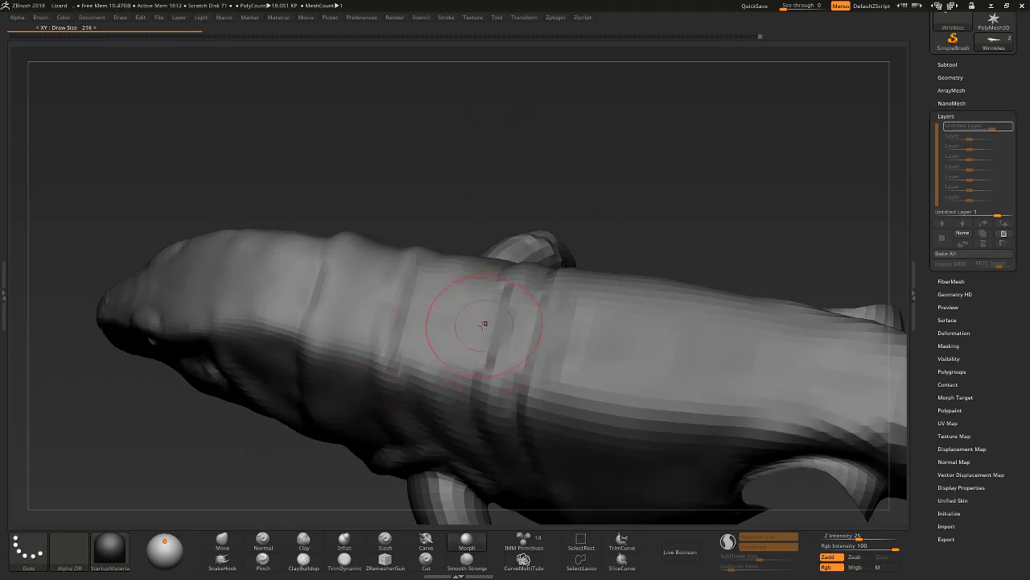
left_click_drag(478, 322, 527, 323, "shift")
right_click_drag(526, 323, 495, 403)
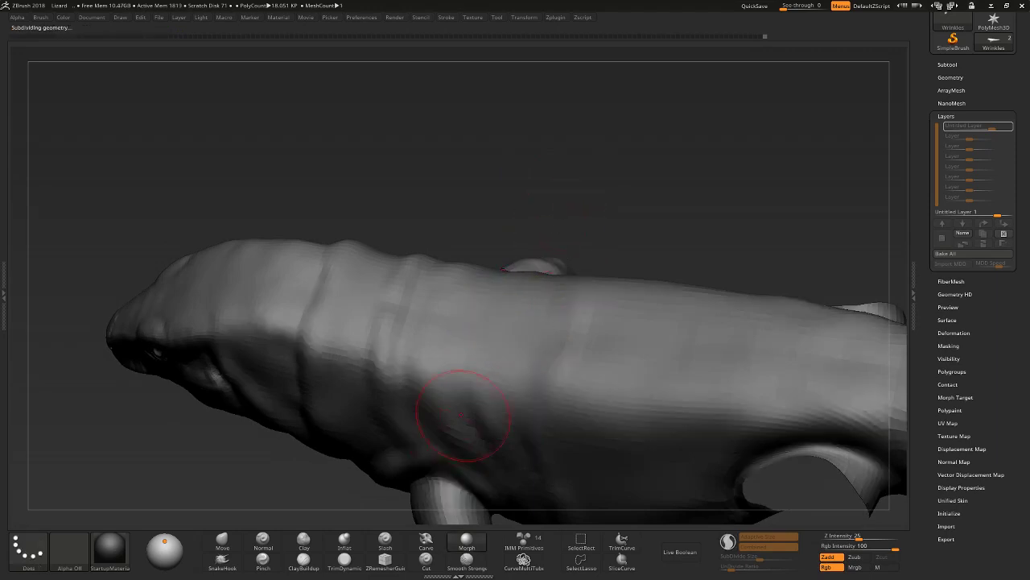
Carve vertical folds down the body and flank, plus grooves along the neck.
left_click(426, 537)
left_click_drag(530, 293, 514, 411)
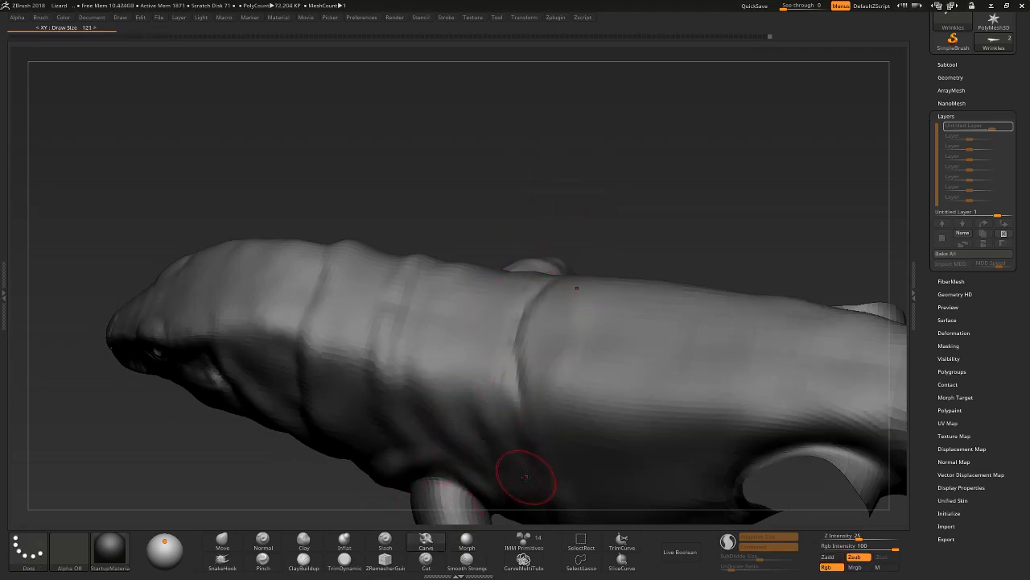
left_click_drag(471, 351, 465, 403)
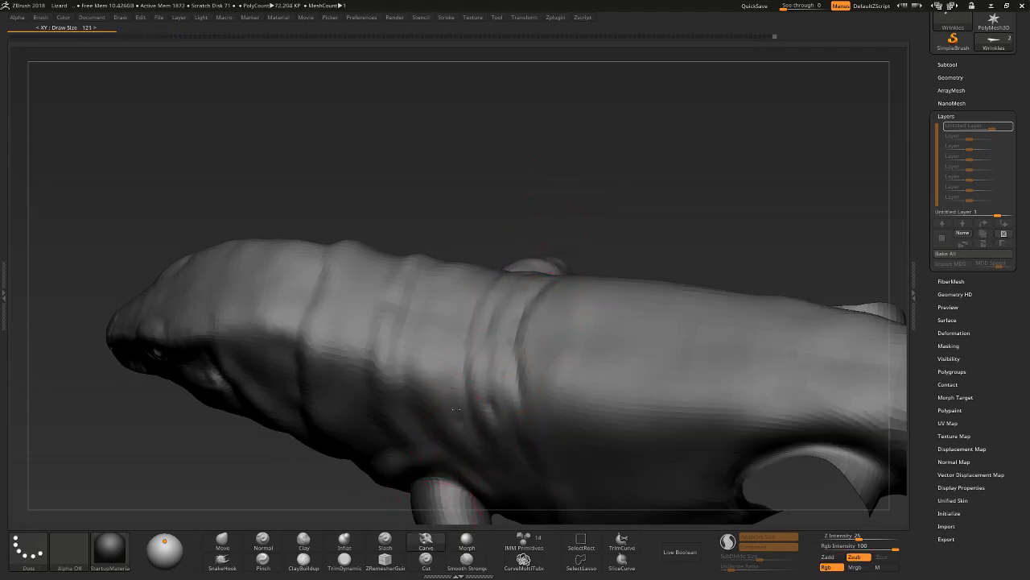
left_click_drag(470, 214, 439, 242)
left_click_drag(434, 326, 419, 370)
left_click_drag(422, 289, 413, 364)
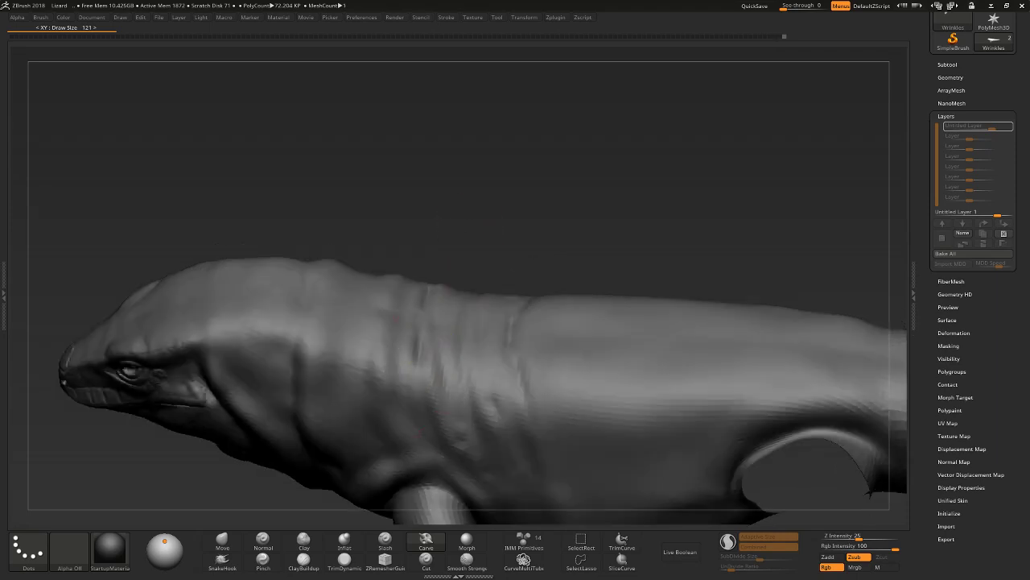
mouse_move(412, 286)
left_mouse_down()
mouse_move(421, 341)
mouse_move(435, 286)
left_mouse_up()
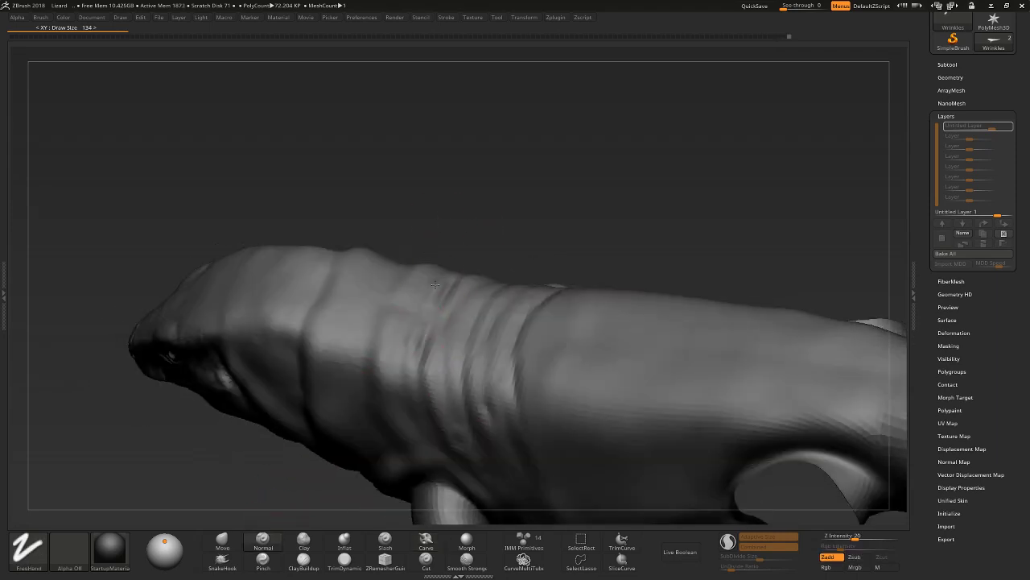
left_click_drag(449, 346, 455, 378)
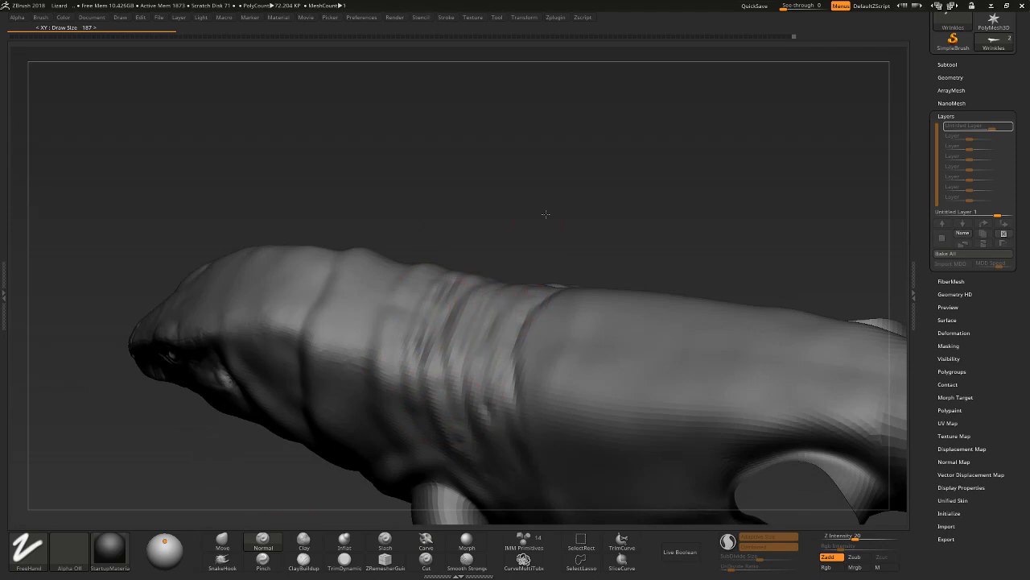
mouse_move(546, 214)
left_mouse_down()
mouse_move(519, 293)
mouse_move(519, 400)
left_mouse_up()
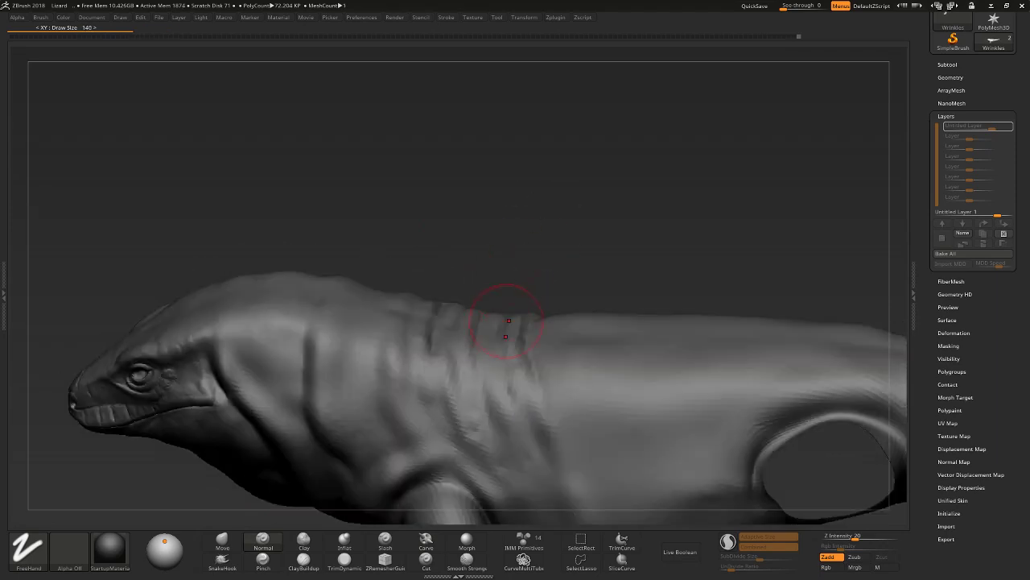
Sculpt a vertical neck fold with the Standard brush and deepen throat creases with Carve.
key("1")
left_click_drag(405, 350, 404, 397)
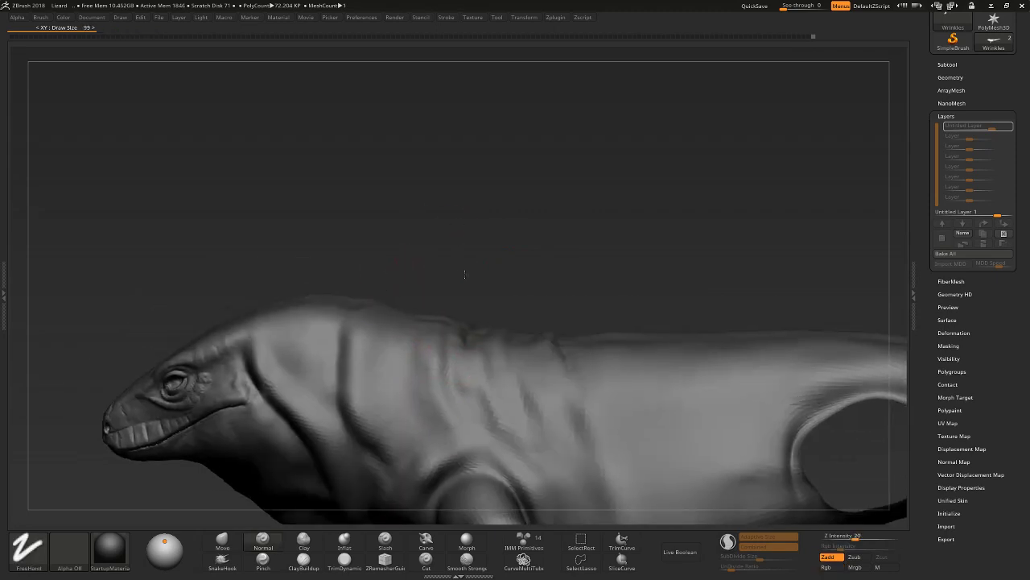
left_click_drag(416, 331, 398, 362)
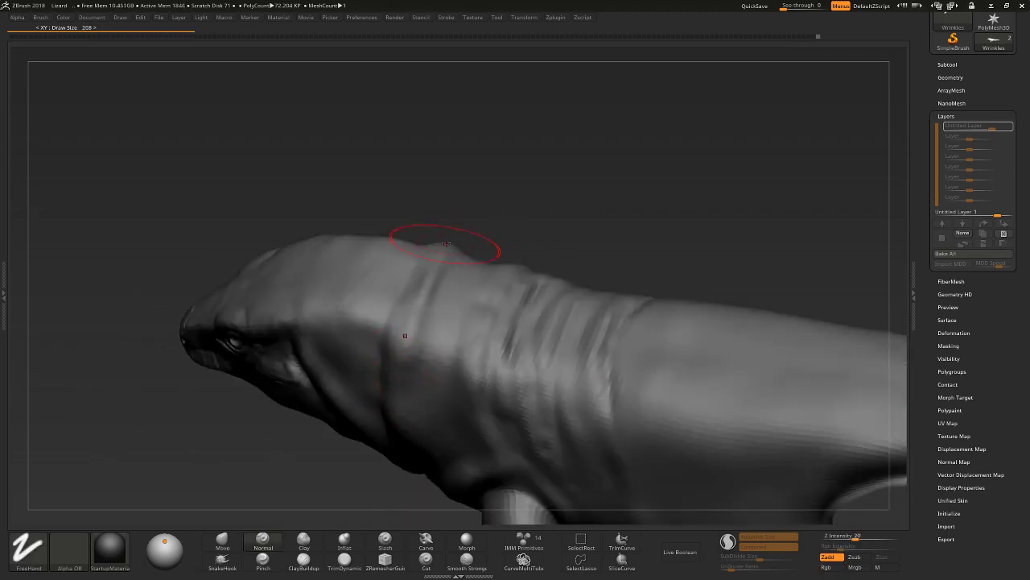
left_click_drag(445, 243, 396, 446)
left_click(426, 537)
mouse_move(483, 212)
left_mouse_down()
mouse_move(445, 283)
mouse_move(433, 355)
left_mouse_up()
mouse_move(491, 180)
left_mouse_down()
mouse_move(429, 367)
mouse_move(437, 363)
left_mouse_up()
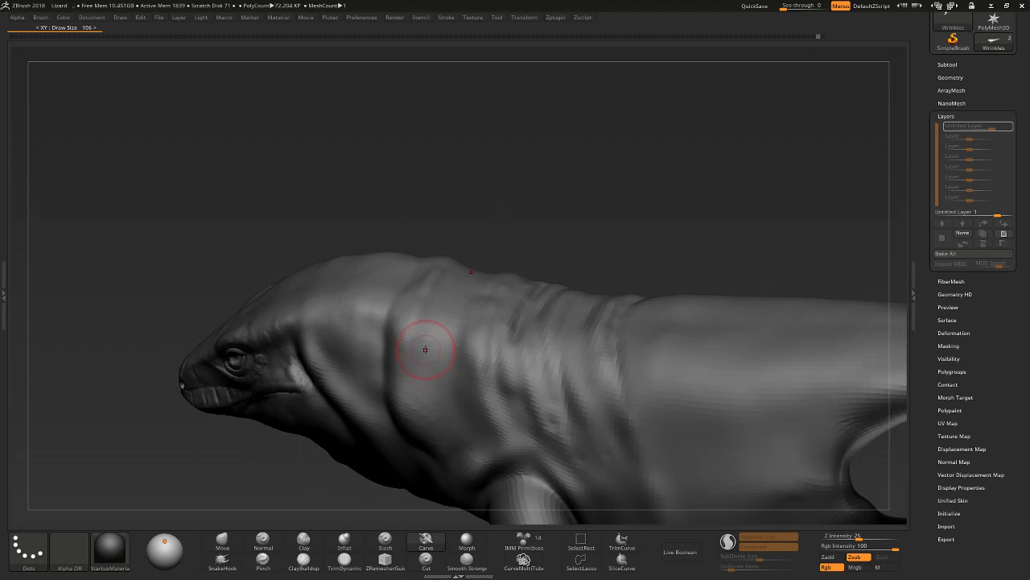
Alternate Standard and Carve brushes on the side of the neck with the head raised.
left_click(262, 538)
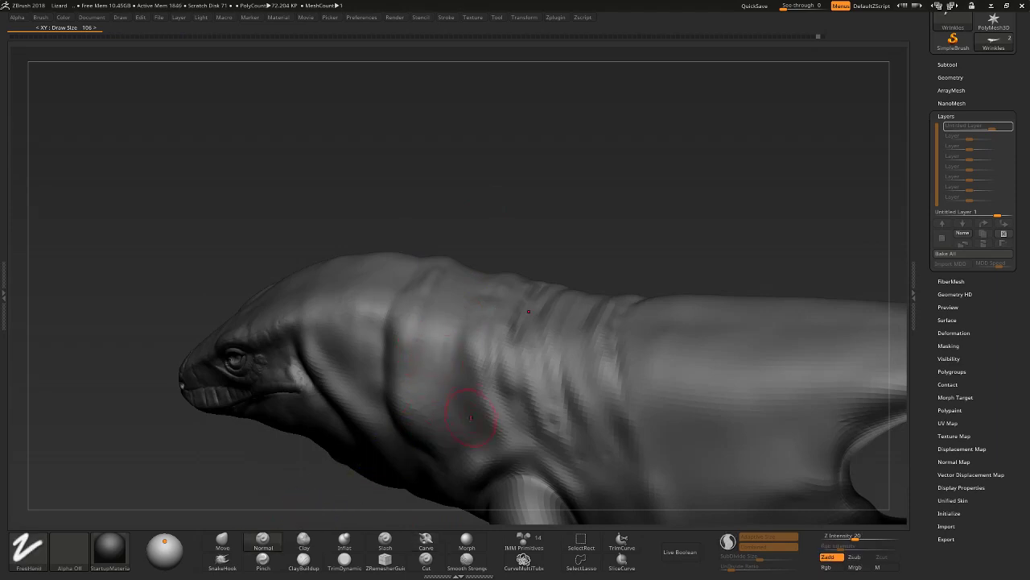
left_click_drag(447, 371, 455, 332)
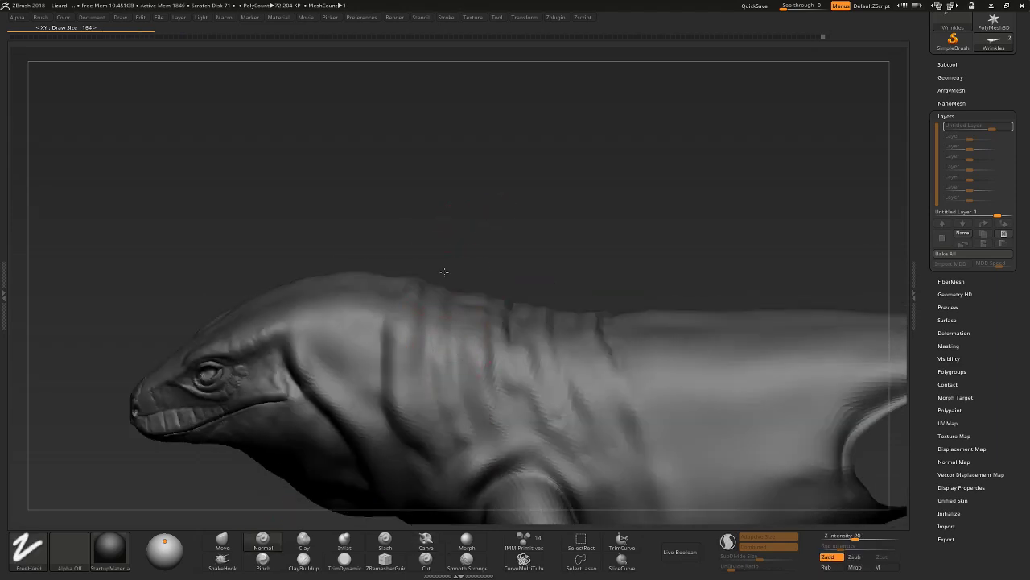
mouse_move(443, 272)
left_mouse_down()
mouse_move(422, 547)
mouse_move(430, 281)
left_mouse_up()
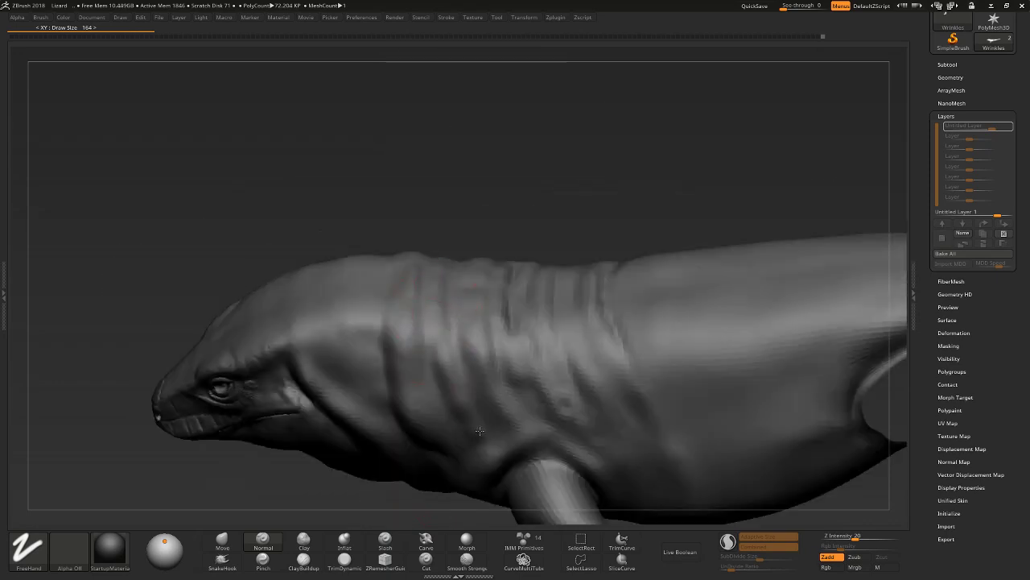
mouse_move(479, 431)
left_mouse_down()
mouse_move(459, 249)
mouse_move(478, 223)
mouse_move(483, 258)
left_mouse_up()
left_click(426, 538)
left_click_drag(425, 425, 483, 317)
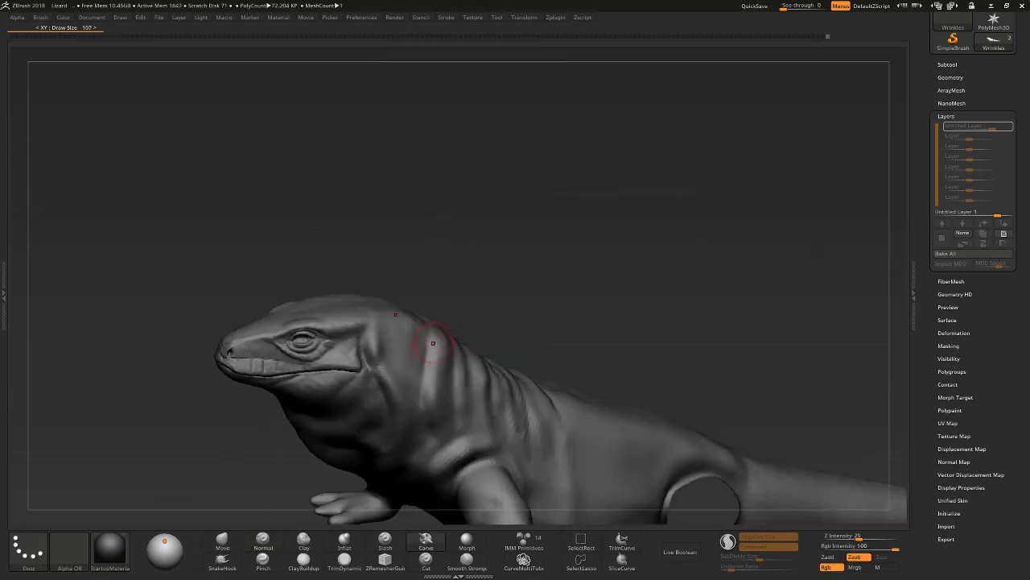
left_click_drag(433, 280, 431, 355)
left_click_drag(433, 314, 428, 330)
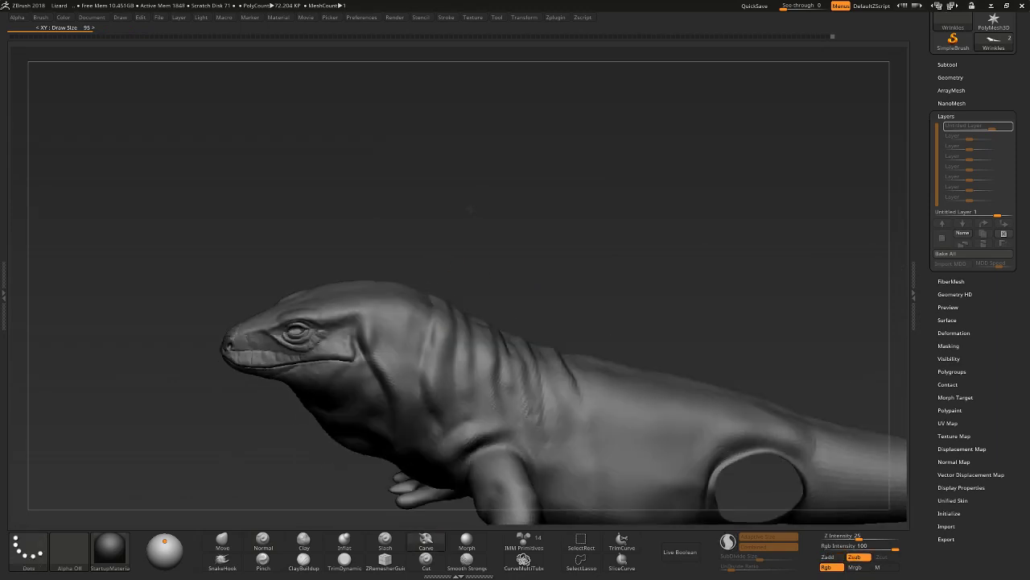
Carve creases under the throat and toward the chest, viewed from below.
left_click_drag(438, 435, 444, 408)
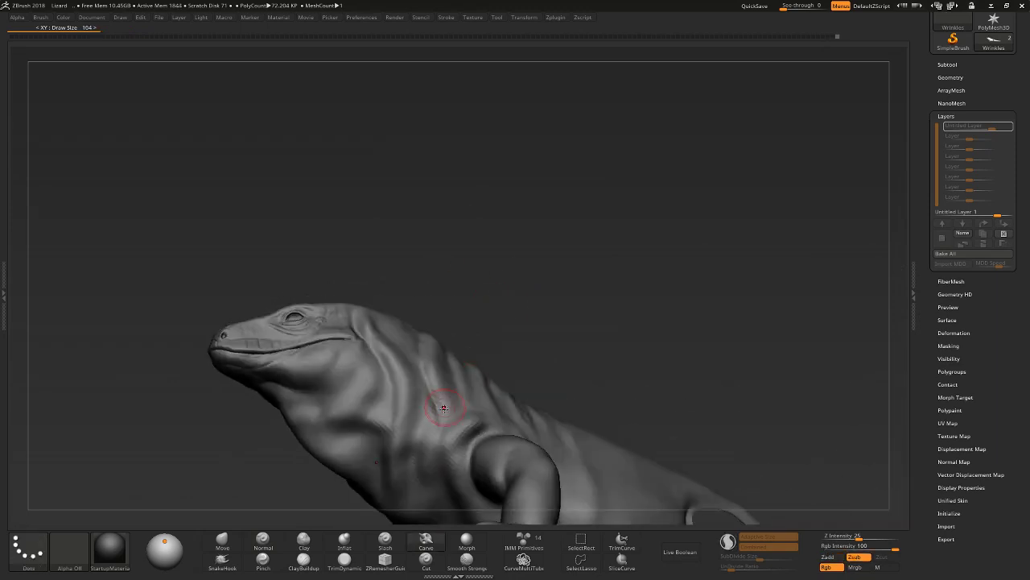
left_click_drag(422, 482, 415, 423)
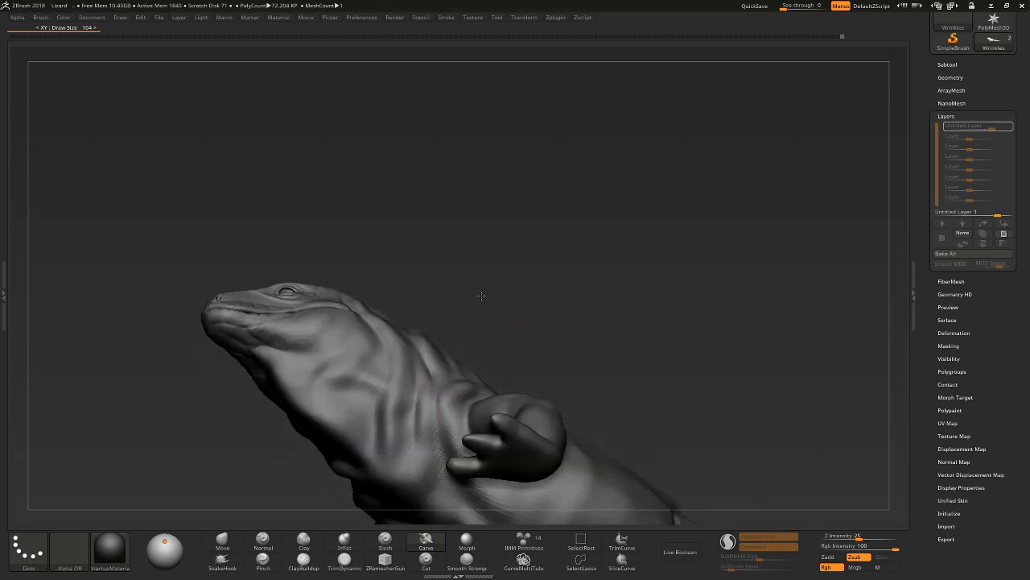
left_click_drag(438, 273, 379, 475)
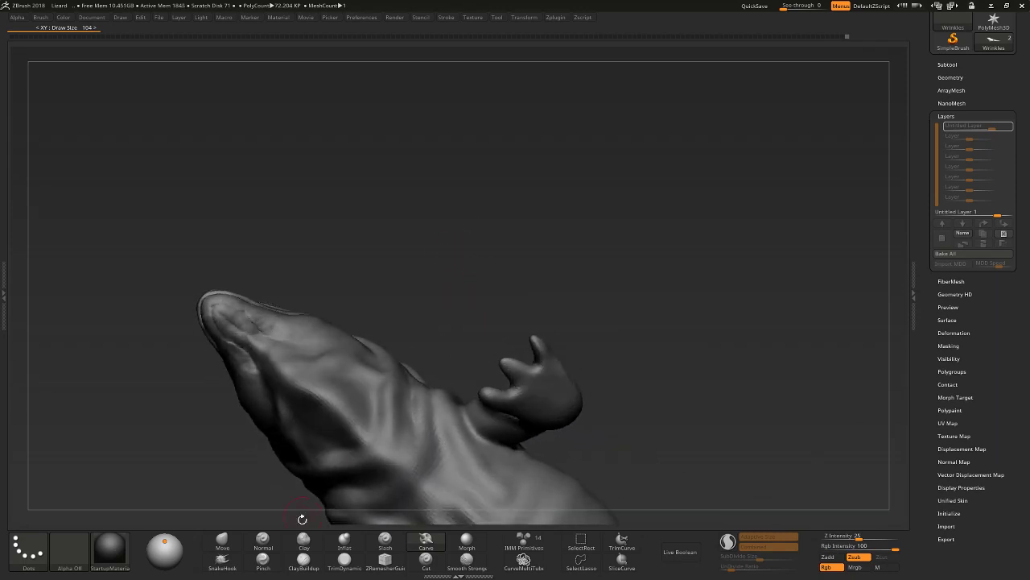
left_click(426, 538)
mouse_move(414, 520)
left_mouse_down()
mouse_move(453, 355)
mouse_move(409, 457)
left_mouse_up()
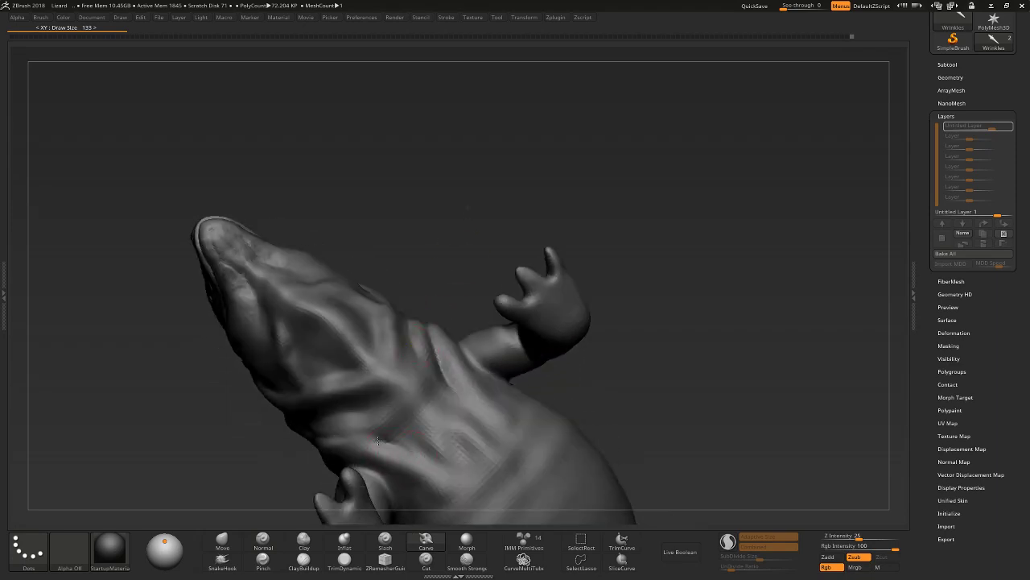
left_click_drag(488, 372, 456, 445)
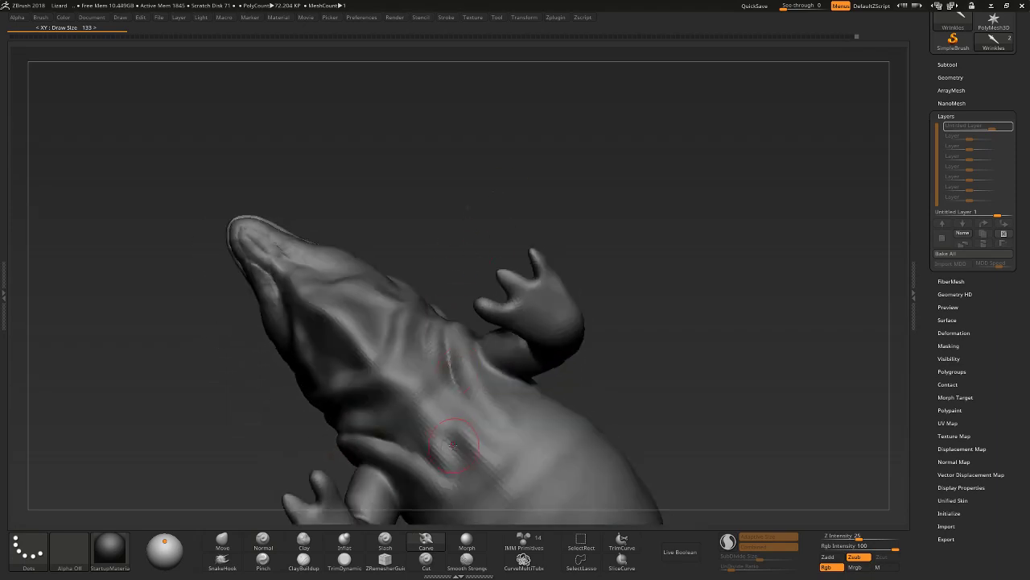
left_click_drag(667, 387, 480, 451)
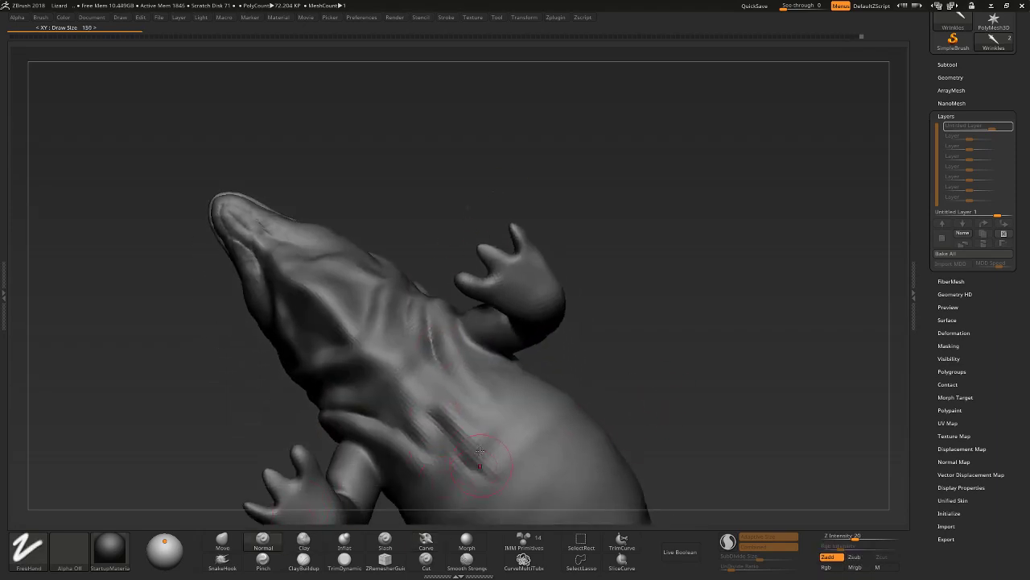
mouse_move(370, 359)
left_mouse_down()
mouse_move(489, 252)
mouse_move(458, 303)
left_mouse_up()
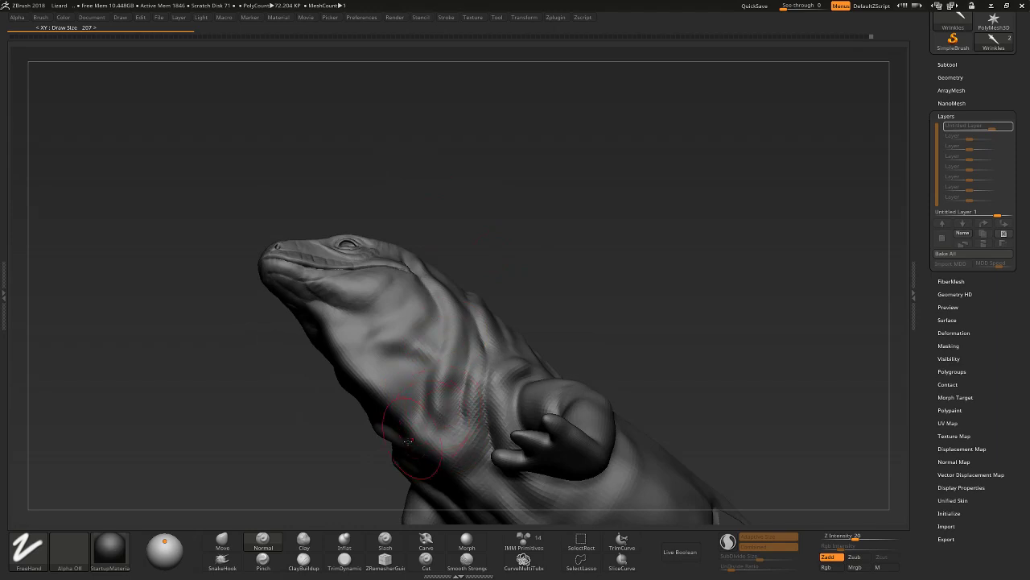
Build up clay on the side of the neck with colour painting turned off.
left_click(303, 540)
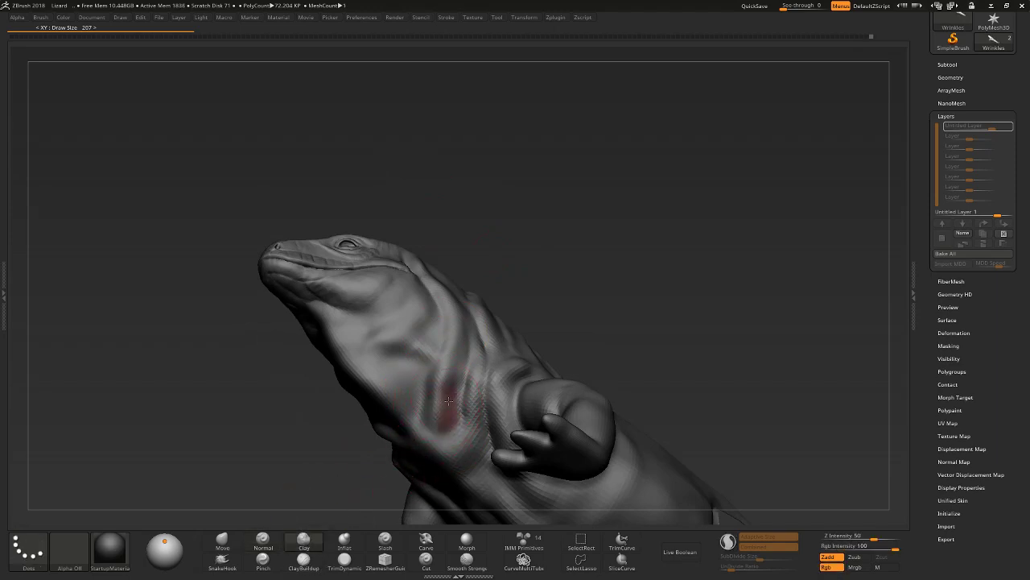
left_click(840, 568)
mouse_move(439, 402)
left_mouse_down()
mouse_move(448, 389)
mouse_move(449, 430)
left_mouse_up()
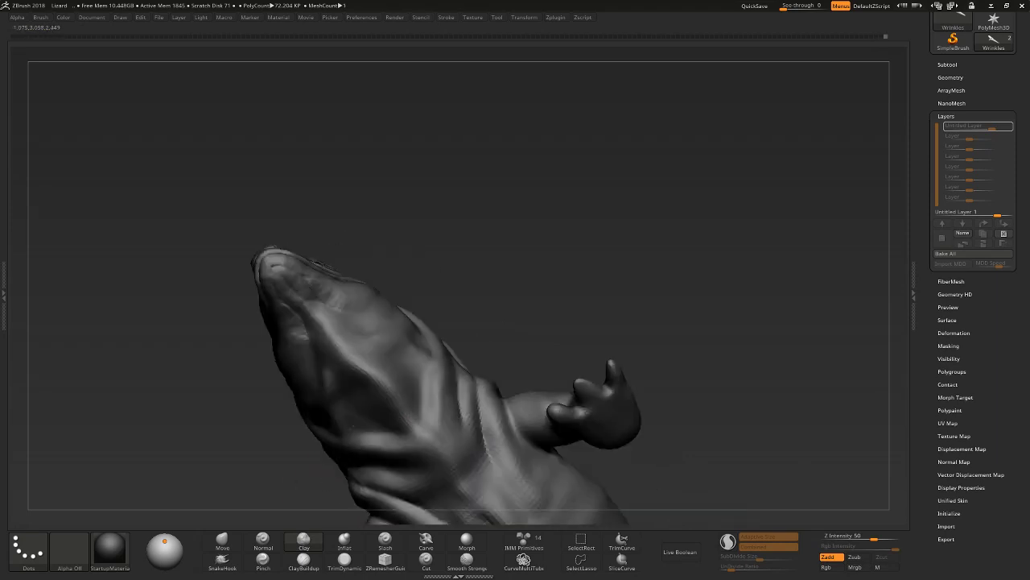
right_click_drag(460, 444, 410, 464)
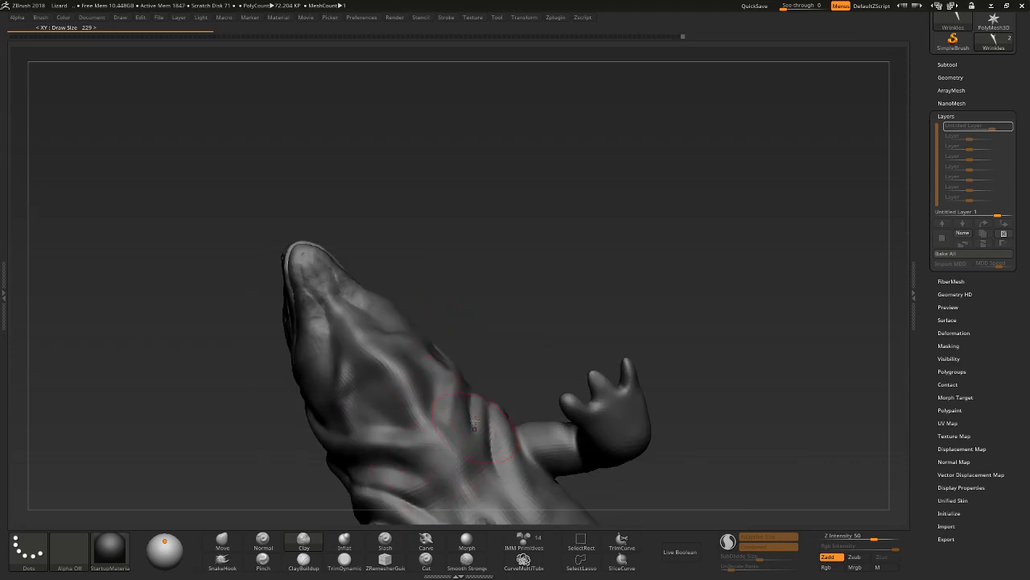
mouse_move(474, 421)
right_mouse_down()
mouse_move(524, 217)
mouse_move(543, 273)
mouse_move(319, 467)
right_mouse_up()
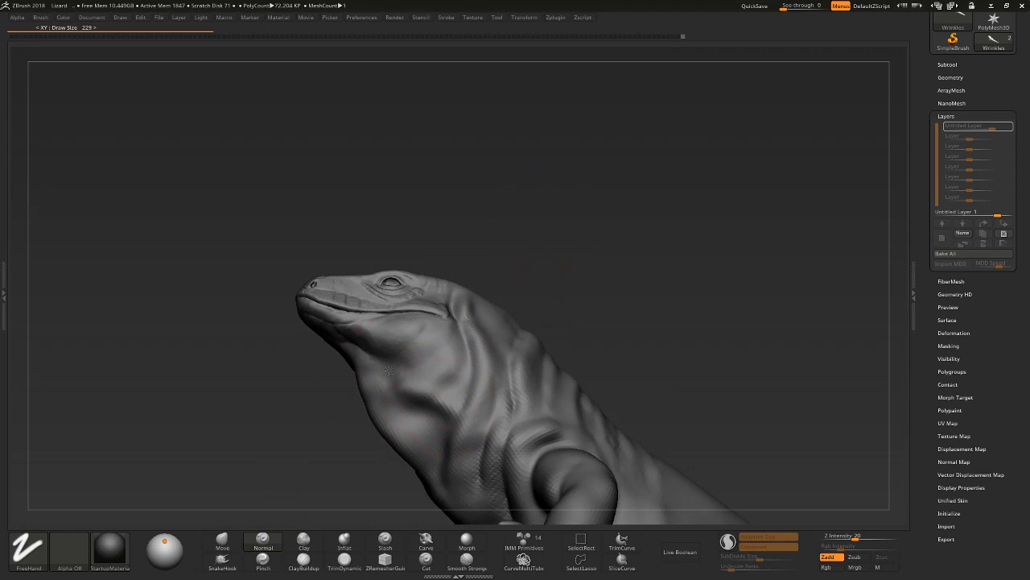
mouse_move(392, 416)
right_mouse_down()
mouse_move(392, 385)
mouse_move(436, 398)
mouse_move(426, 380)
right_mouse_up()
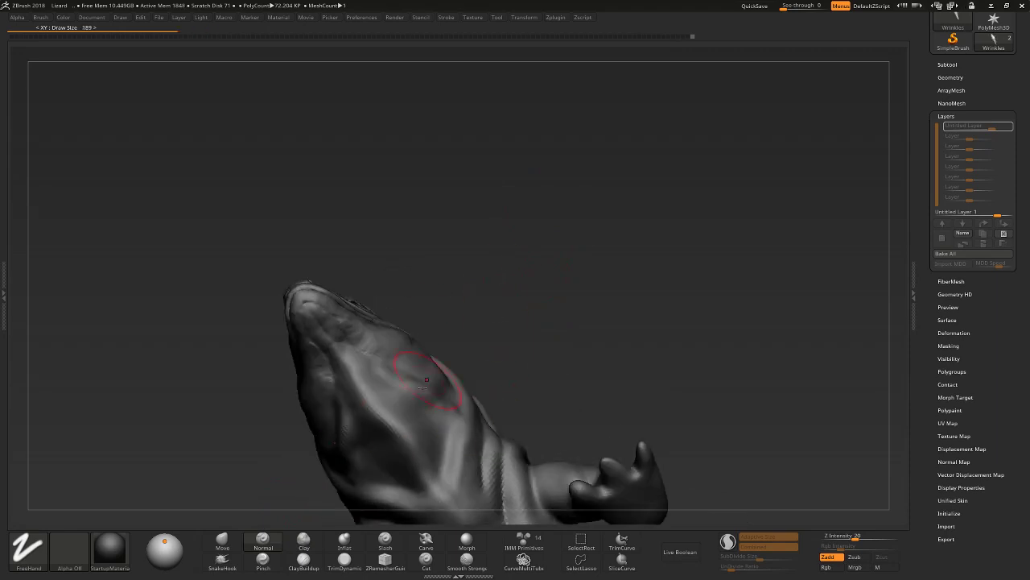
mouse_move(446, 339)
right_mouse_down()
mouse_move(427, 268)
mouse_move(472, 306)
mouse_move(390, 375)
right_mouse_up()
Return to the Standard brush and inspect the head, eye and neck folds.
key("b")
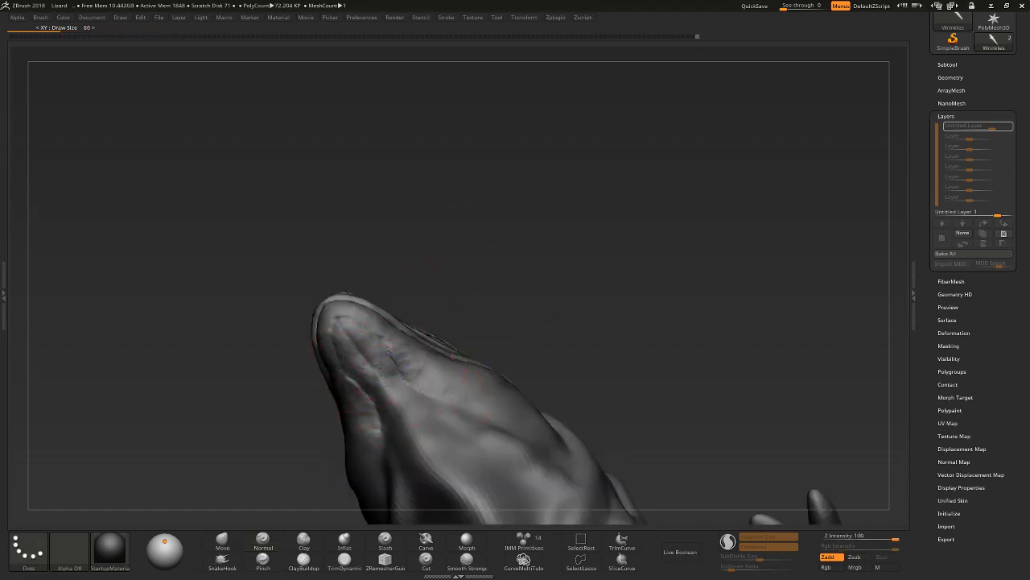
key("b")
right_click_drag(368, 341, 389, 360)
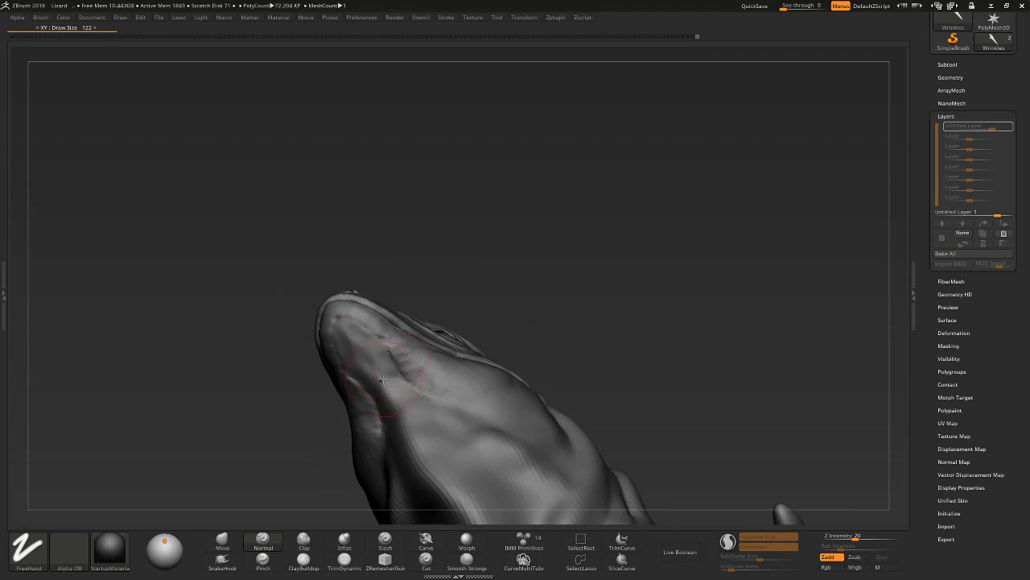
right_click_drag(383, 379, 447, 391)
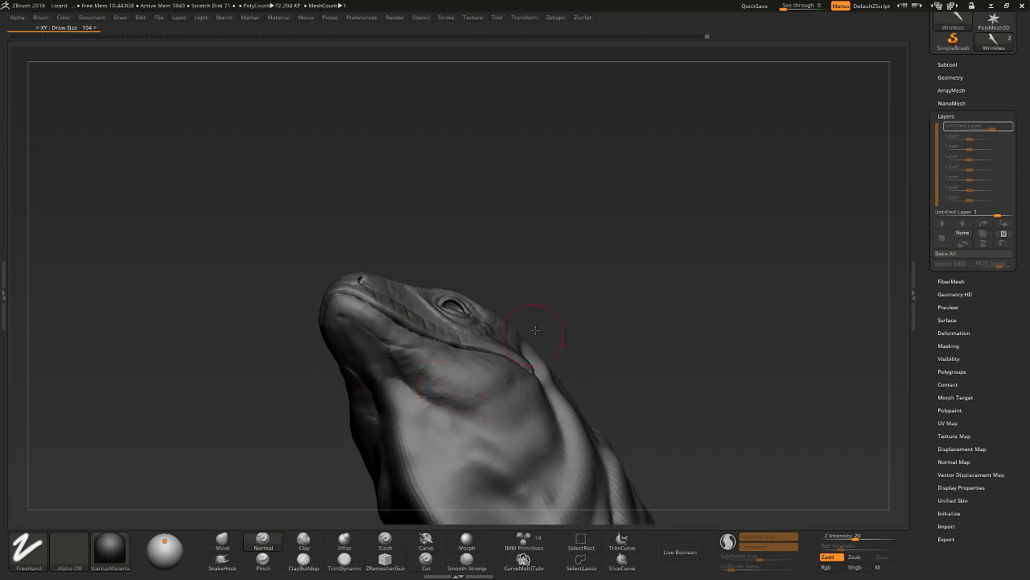
right_click_drag(536, 330, 474, 412)
mouse_move(513, 445)
right_mouse_down()
mouse_move(598, 241)
mouse_move(544, 425)
right_mouse_up()
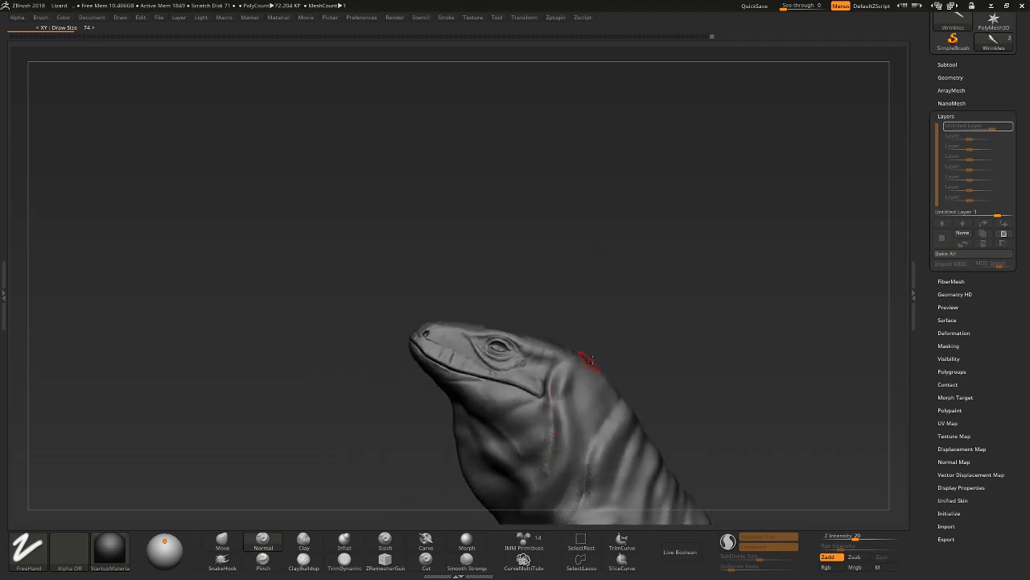
mouse_move(591, 360)
right_mouse_down()
mouse_move(561, 404)
mouse_move(590, 373)
right_mouse_up()
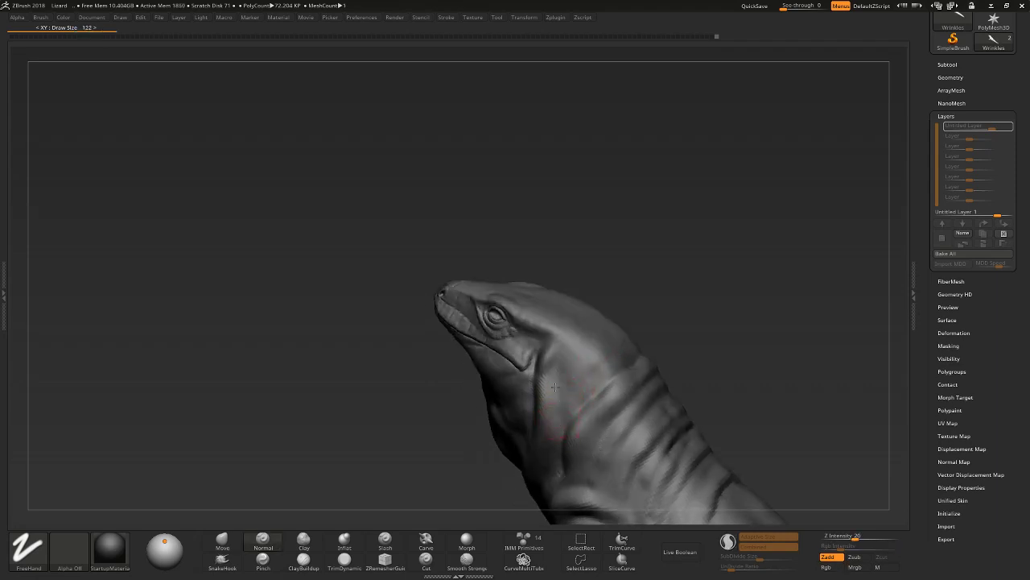
mouse_move(572, 349)
right_mouse_down()
mouse_move(701, 217)
mouse_move(656, 230)
mouse_move(667, 211)
mouse_move(725, 189)
mouse_move(695, 202)
mouse_move(727, 214)
mouse_move(628, 265)
mouse_move(612, 223)
right_mouse_up()
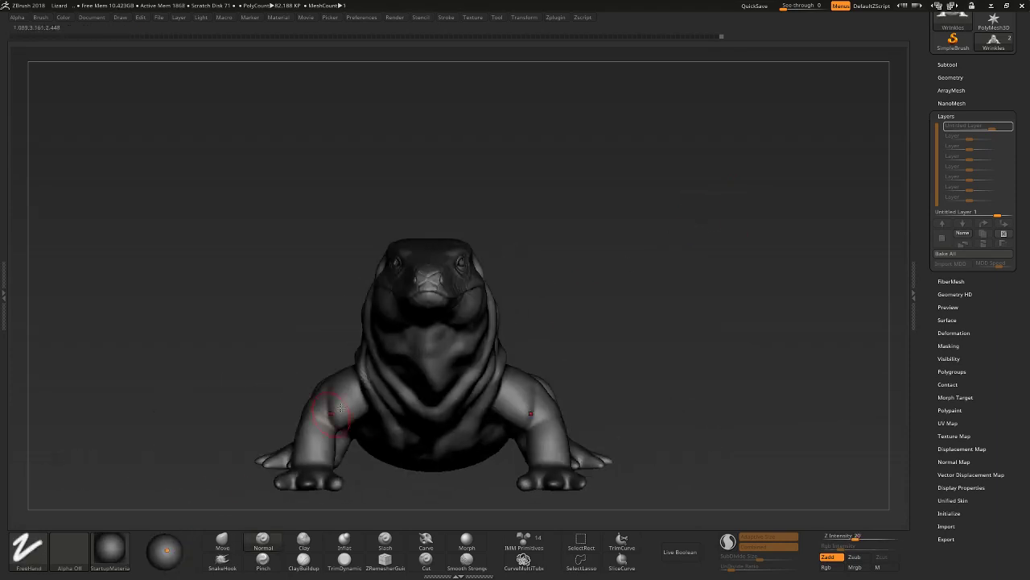
Save the Lizard project with Ctrl+S and re-aim the light onto the neck folds.
key("ctrl+s")
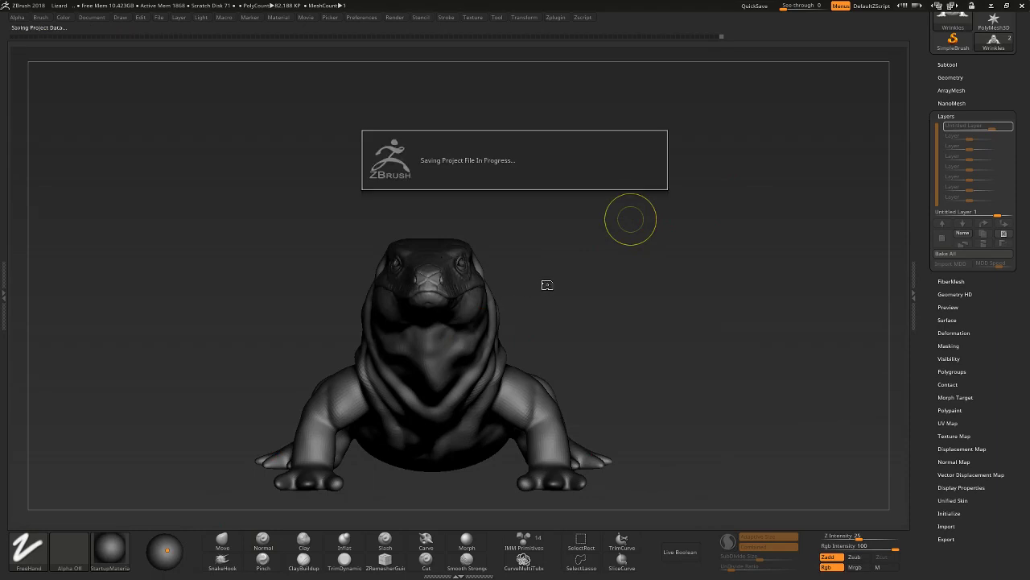
right_click_drag(587, 271, 570, 246)
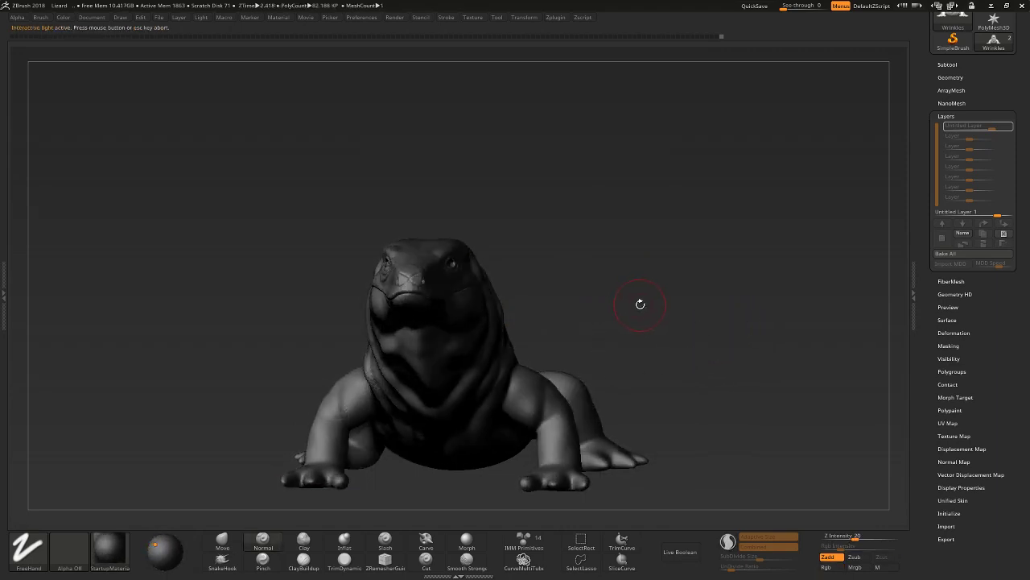
left_click_drag(640, 304, 520, 435)
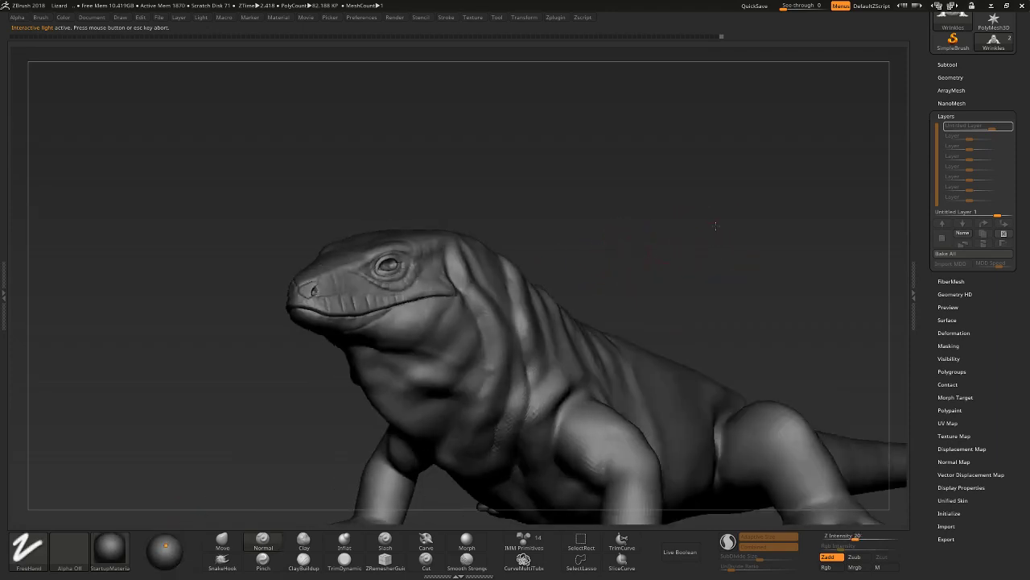
Make Tegu_v0016 the active subtool and centre the Transpose gizmo on the head.
left_click(947, 64)
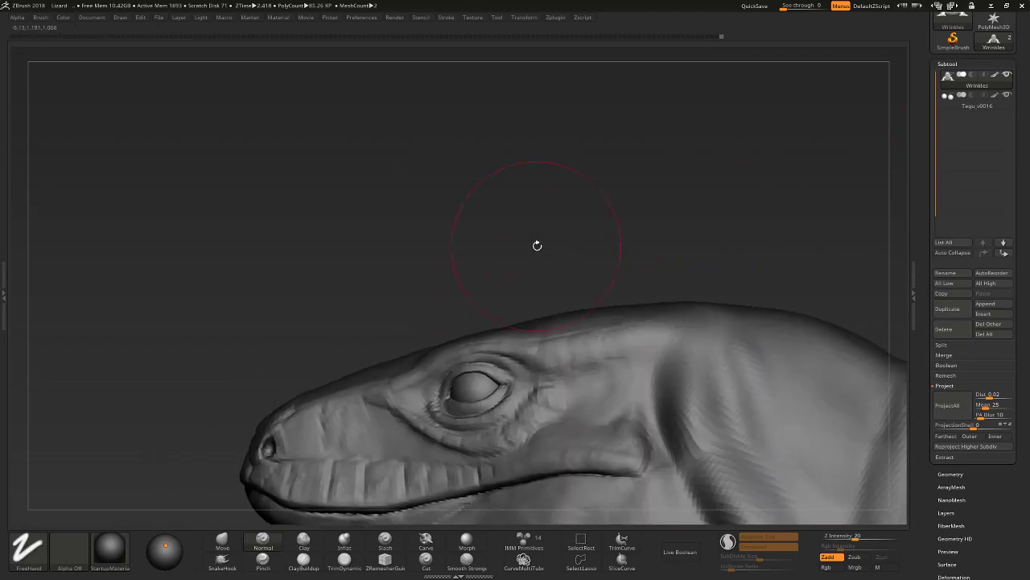
left_click_drag(537, 245, 460, 367)
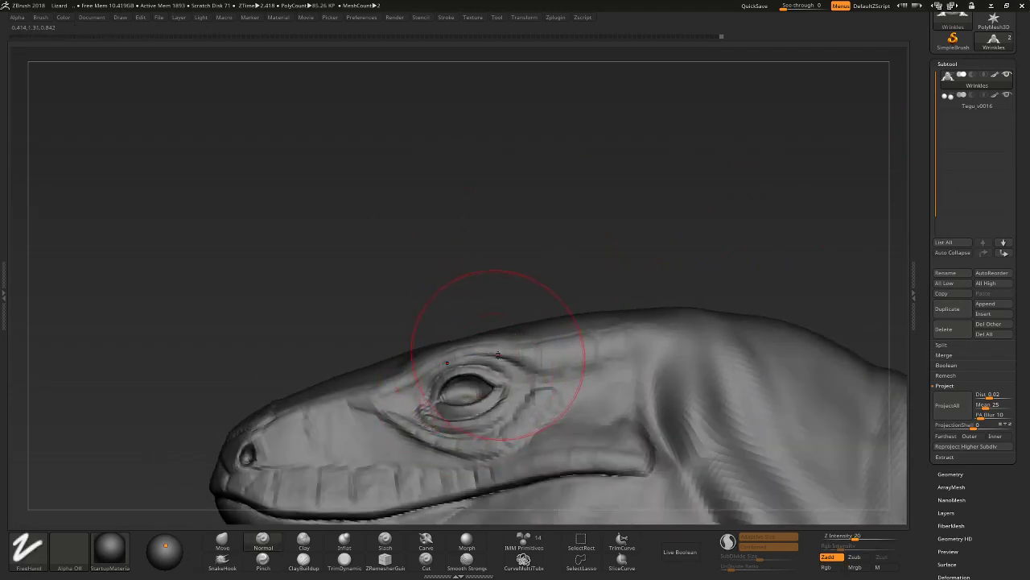
left_click(977, 101)
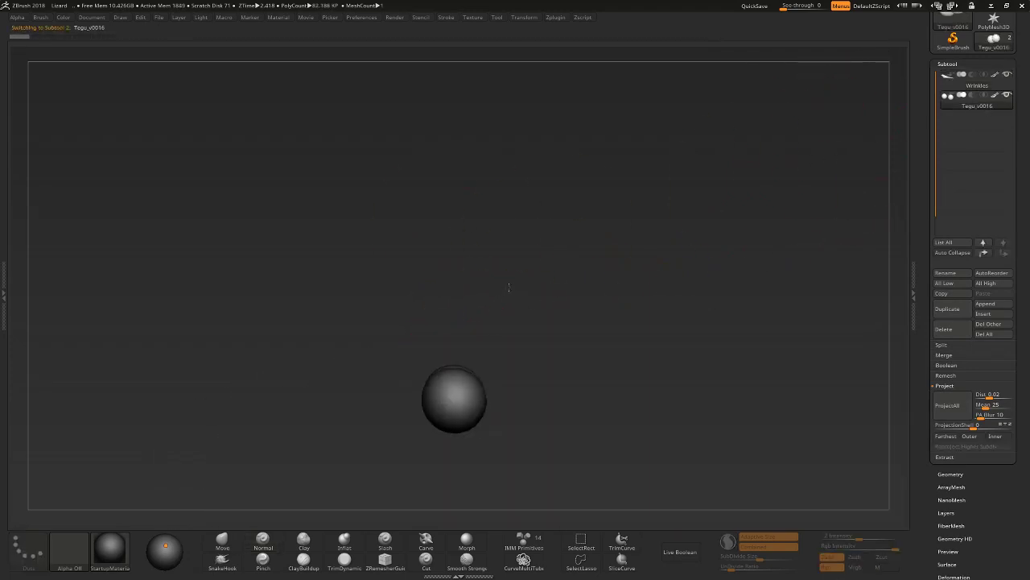
left_click_drag(534, 313, 531, 332, "ctrl+alt")
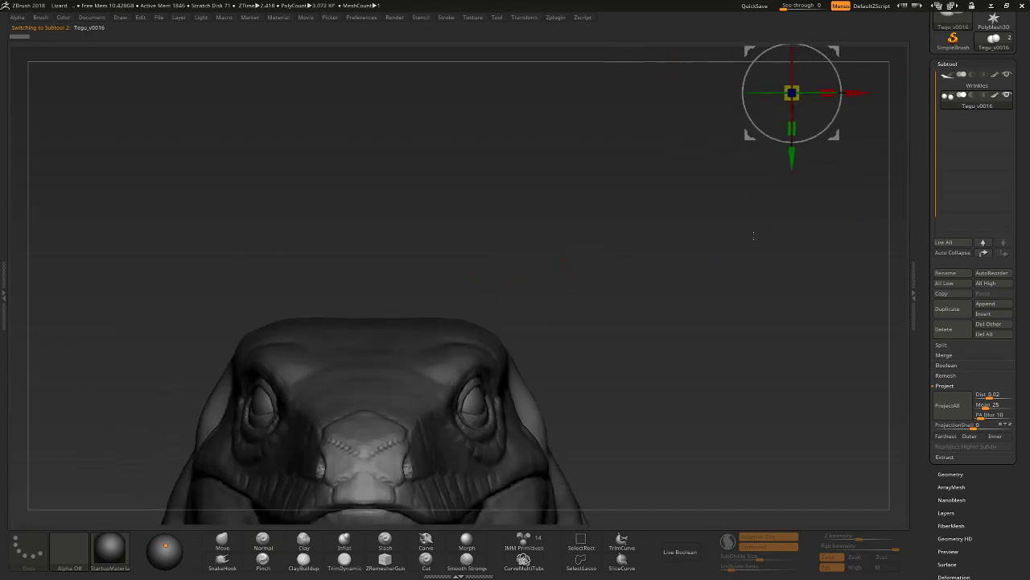
left_click(660, 86)
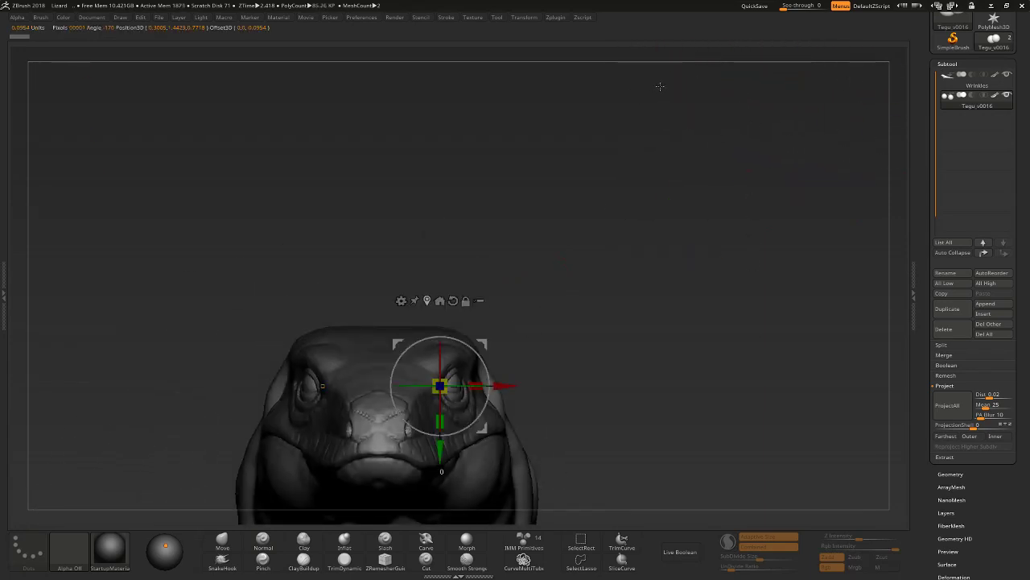
left_click_drag(500, 343, 439, 386, "ctrl+alt")
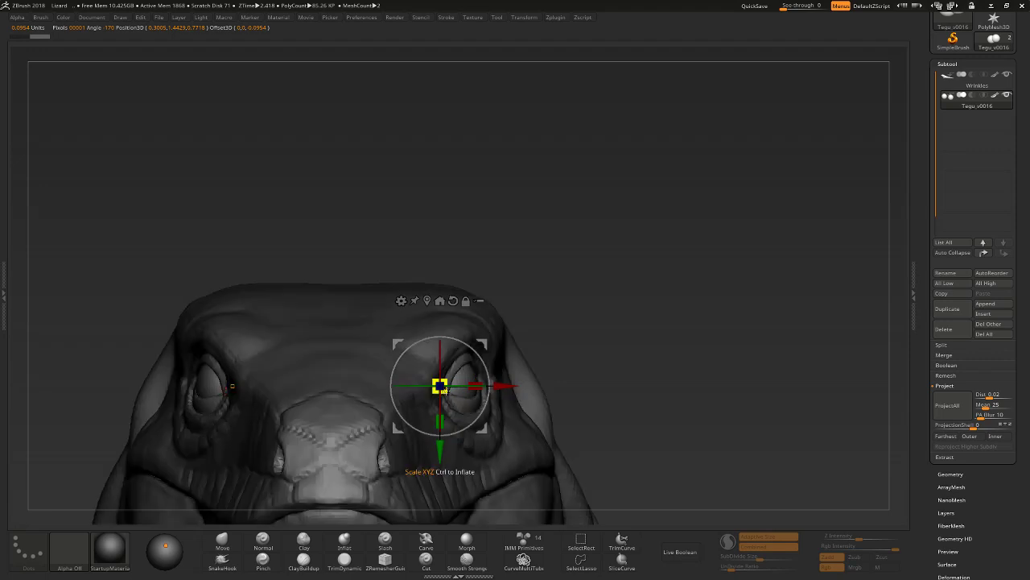
Nudge the base mesh slightly, return to Draw with Q, and reselect the Wrinkles subtool.
left_click(524, 17)
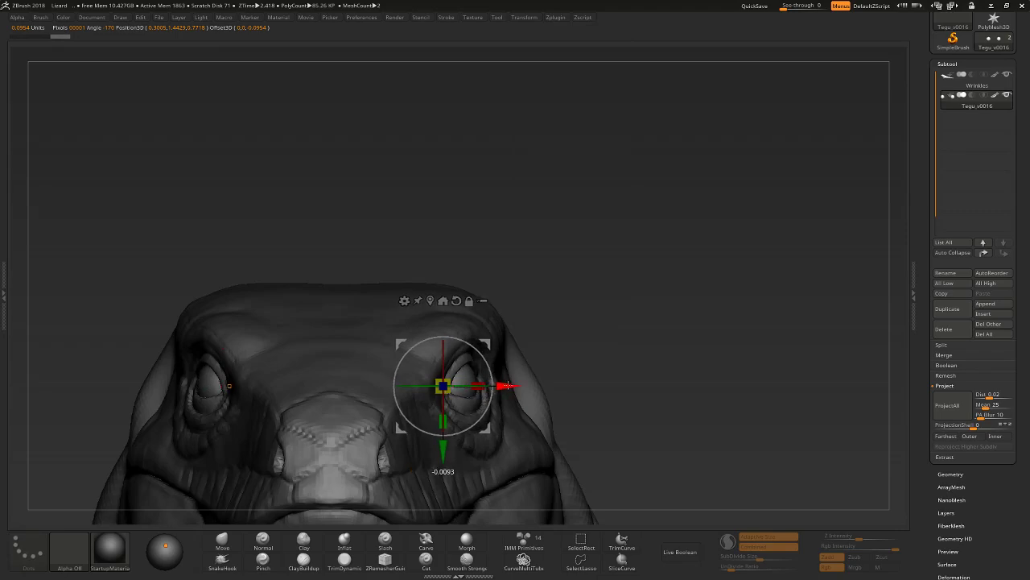
mouse_move(563, 312)
left_mouse_down()
mouse_move(534, 210)
mouse_move(505, 294)
mouse_move(503, 364)
left_mouse_up()
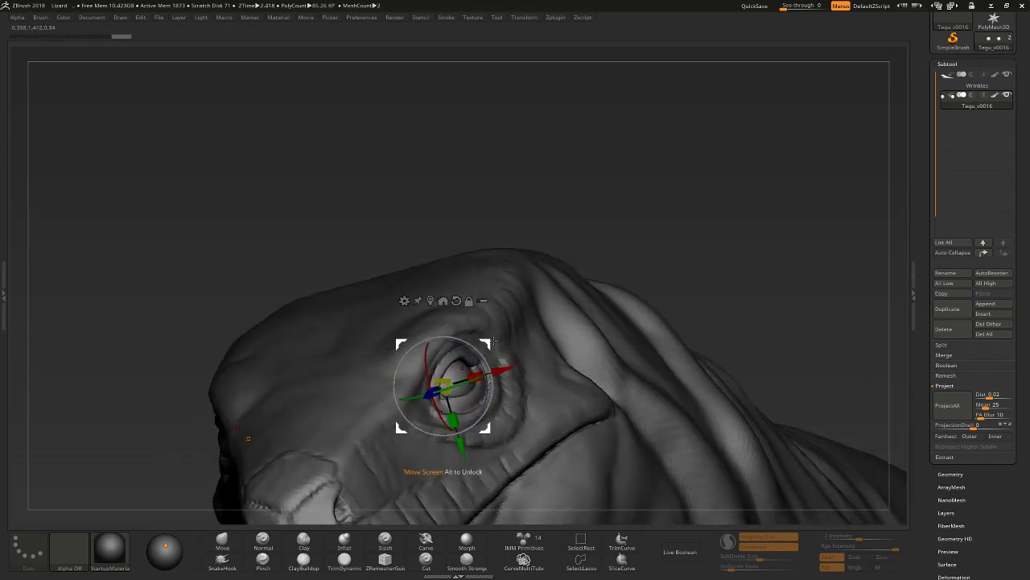
key("q")
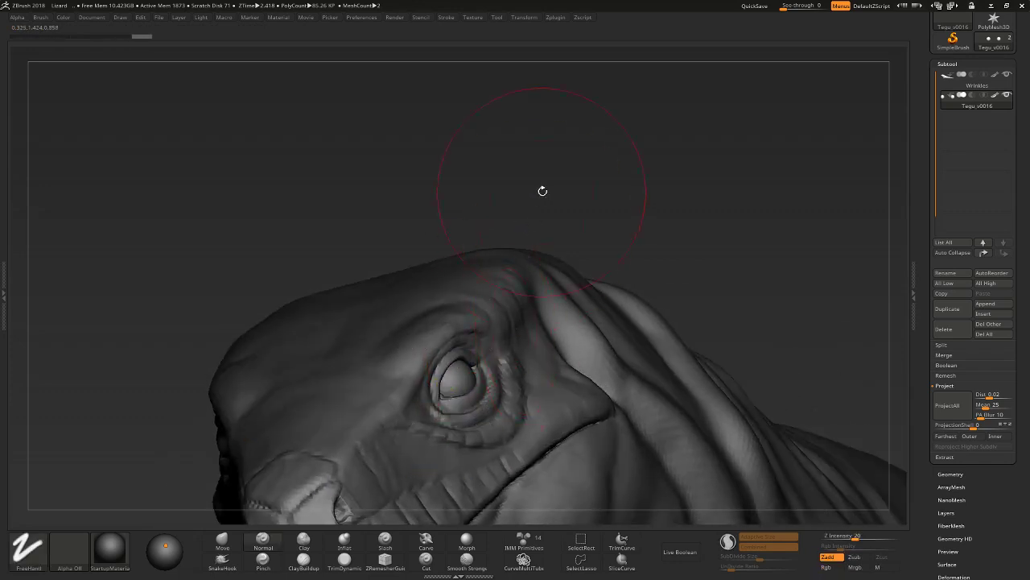
left_click_drag(543, 191, 507, 314)
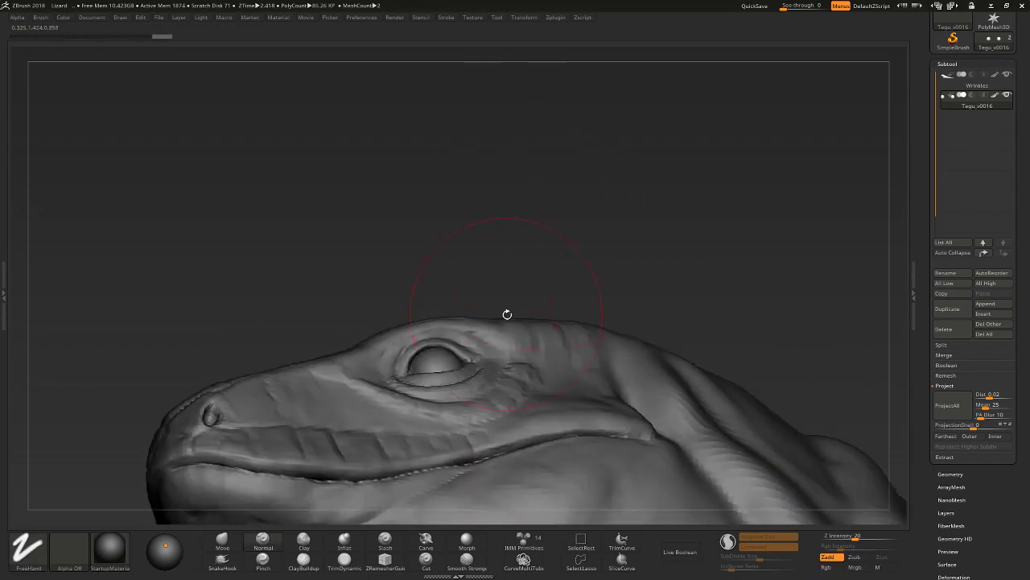
left_click(550, 339, "alt")
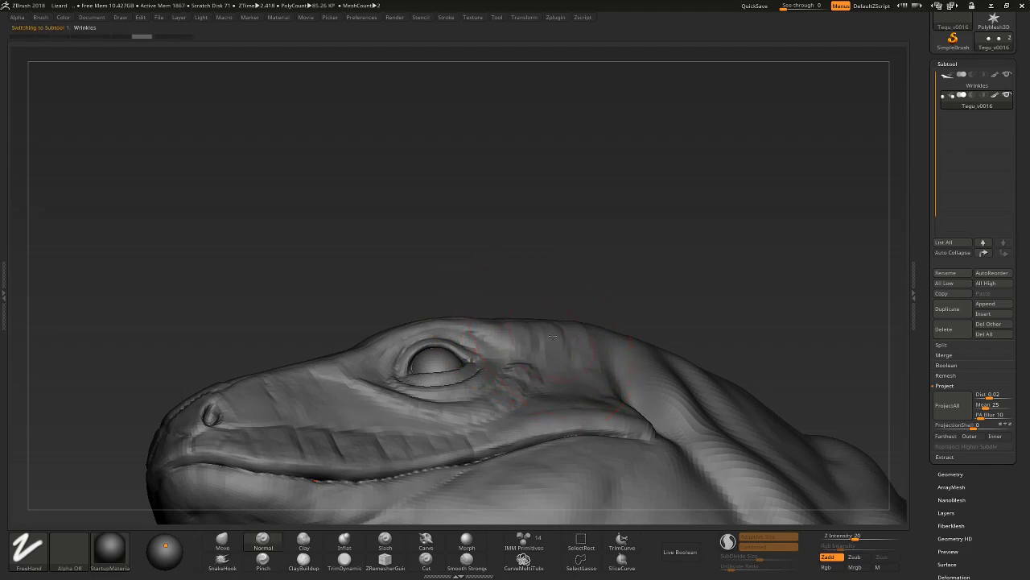
Reshape the skin around the eye and brow with a smaller Move brush.
left_click(217, 545)
left_click_drag(481, 288, 459, 344)
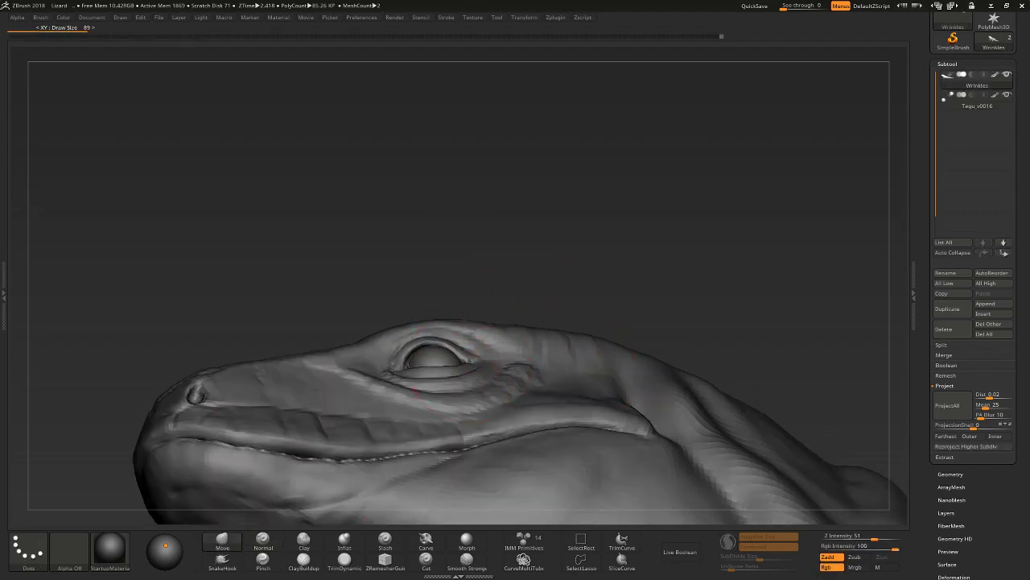
key("bracketleft")
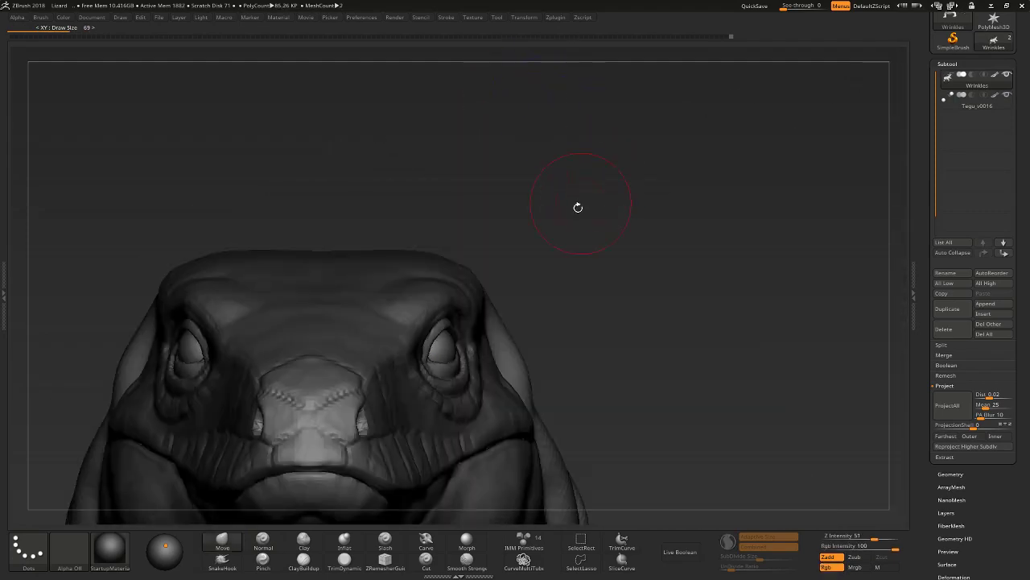
mouse_move(537, 267)
left_mouse_down()
mouse_move(574, 281)
mouse_move(562, 288)
left_mouse_up()
left_click(263, 541)
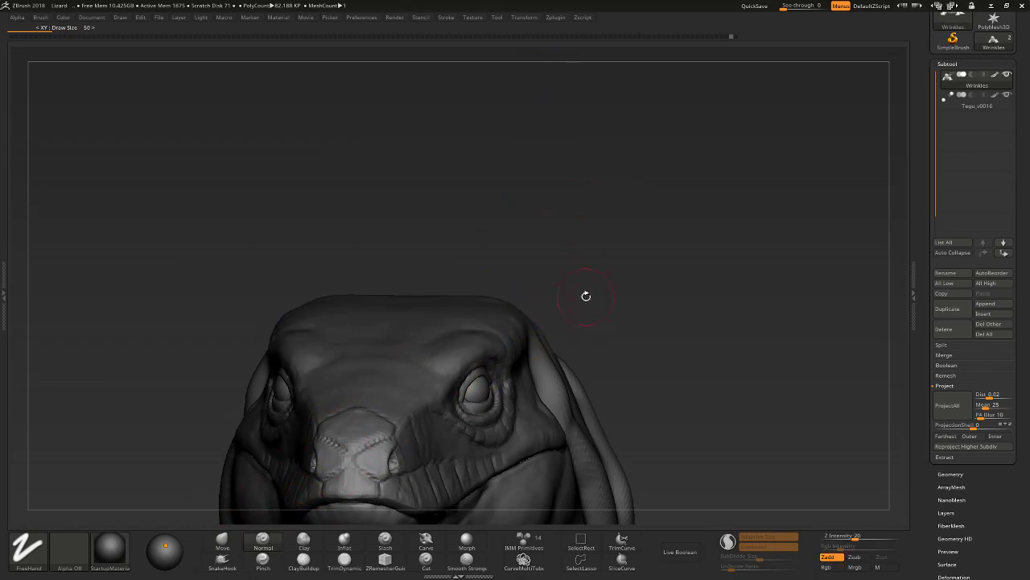
Collapse the right tray and set the Standard brush draw size to 81.
left_click(917, 306)
left_click_drag(800, 341, 617, 378)
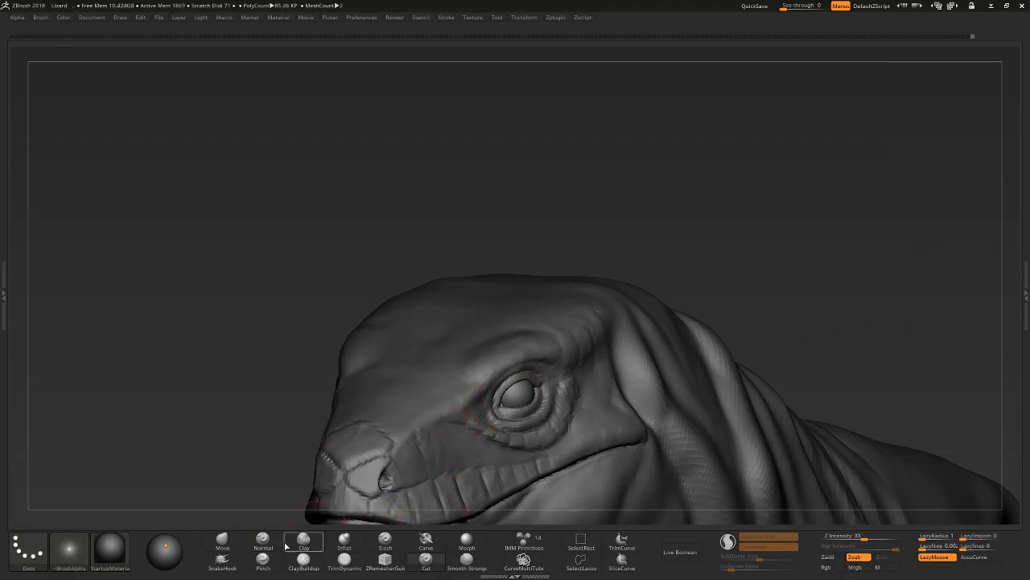
key("1")
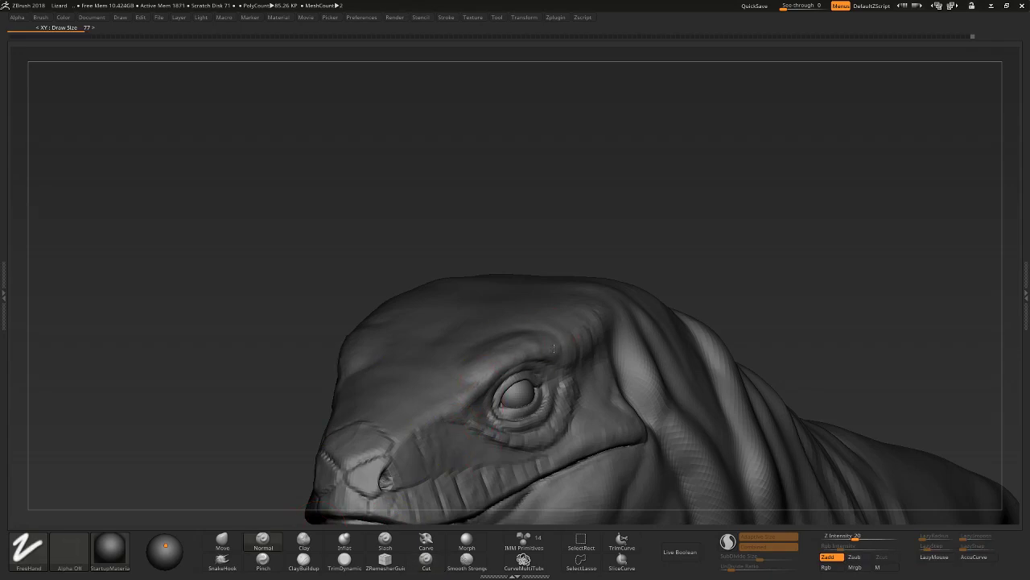
mouse_move(574, 348)
right_mouse_down()
mouse_move(644, 322)
mouse_move(628, 321)
right_mouse_up()
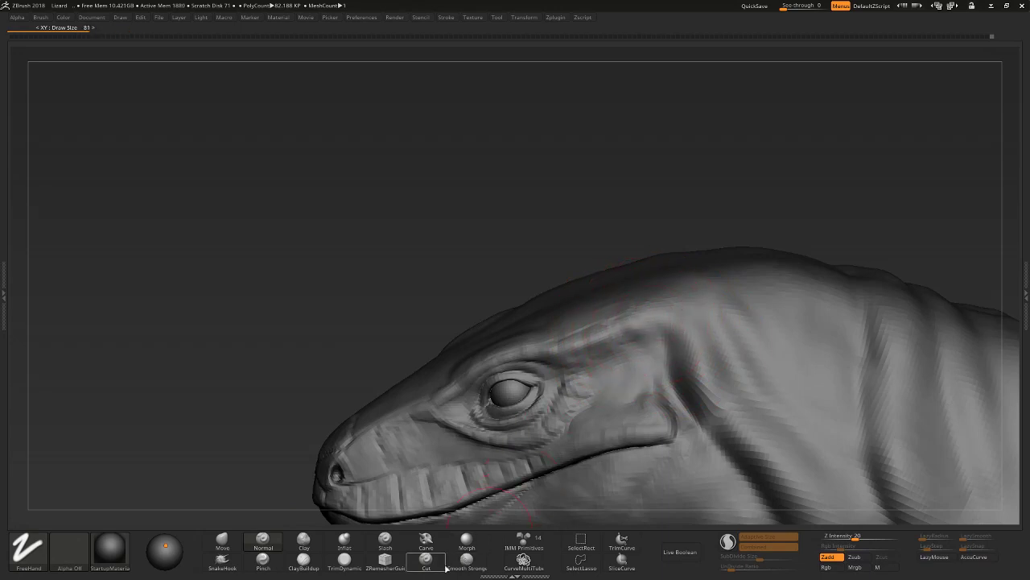
Switch to the Carve brush, reduce its draw size, and orbit to view the neck from above.
key("5")
right_click_drag(660, 339, 654, 325)
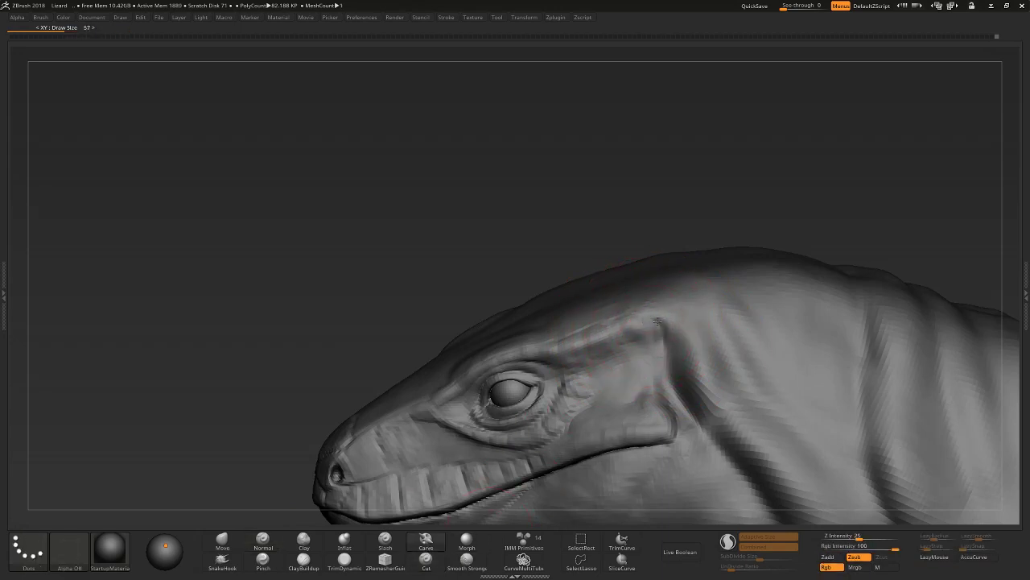
right_click_drag(619, 296, 651, 324)
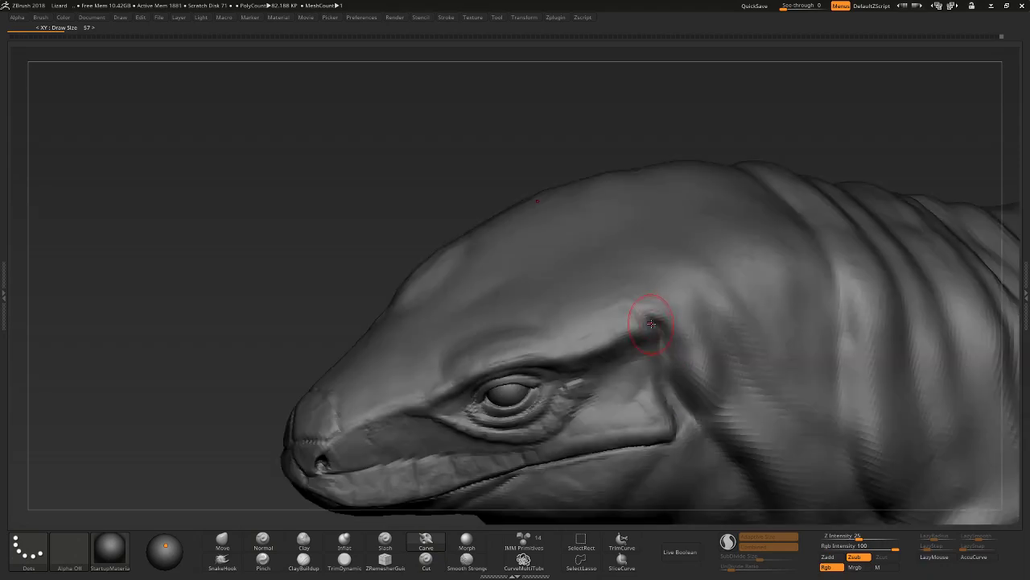
mouse_move(598, 230)
right_mouse_down()
mouse_move(607, 128)
mouse_move(699, 154)
mouse_move(734, 247)
mouse_move(540, 425)
right_mouse_up()
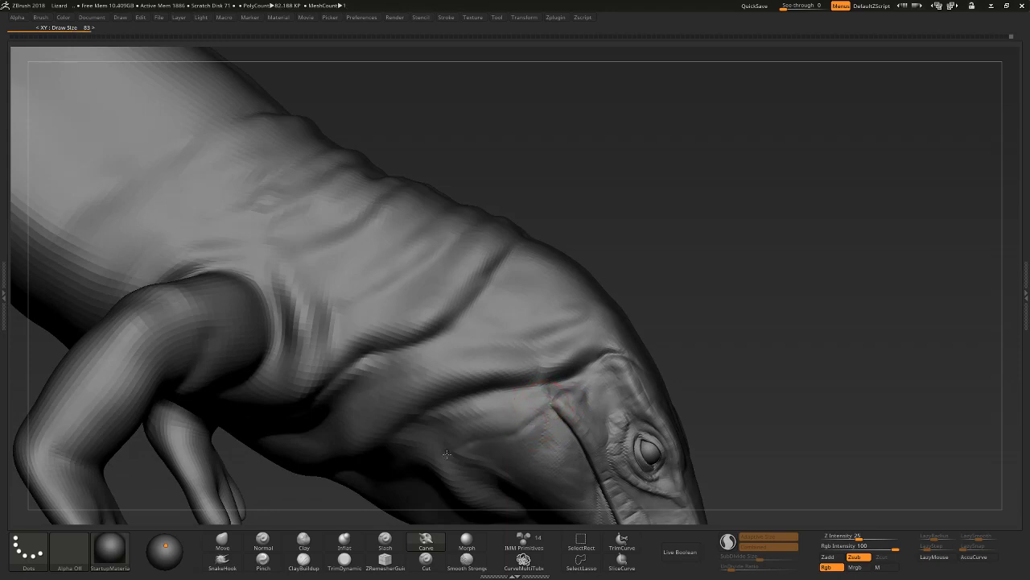
mouse_move(422, 453)
right_mouse_down("ctrl")
mouse_move(669, 249)
mouse_move(502, 363)
mouse_move(515, 390)
right_mouse_up("ctrl")
Carve deep creases across the neck and throat from below and side-on, cutting inward with Alt.
mouse_move(596, 308)
right_mouse_down()
mouse_move(446, 427)
mouse_move(534, 368)
right_mouse_up()
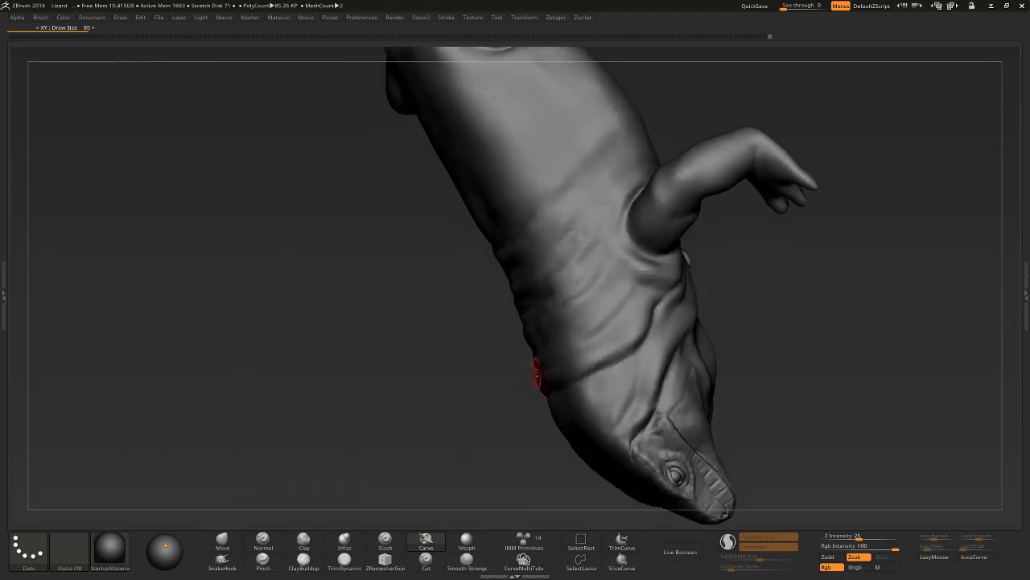
mouse_move(498, 436)
right_mouse_down()
mouse_move(660, 299)
mouse_move(556, 349)
mouse_move(472, 426)
mouse_move(687, 335)
mouse_move(631, 262)
right_mouse_up()
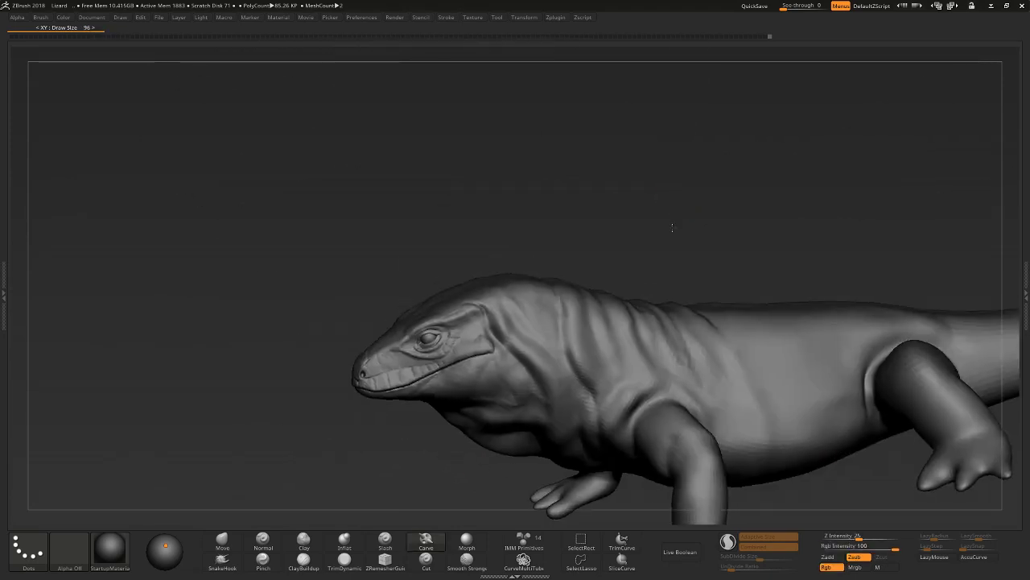
mouse_move(600, 354)
right_mouse_down()
mouse_move(617, 266)
mouse_move(597, 284)
right_mouse_up()
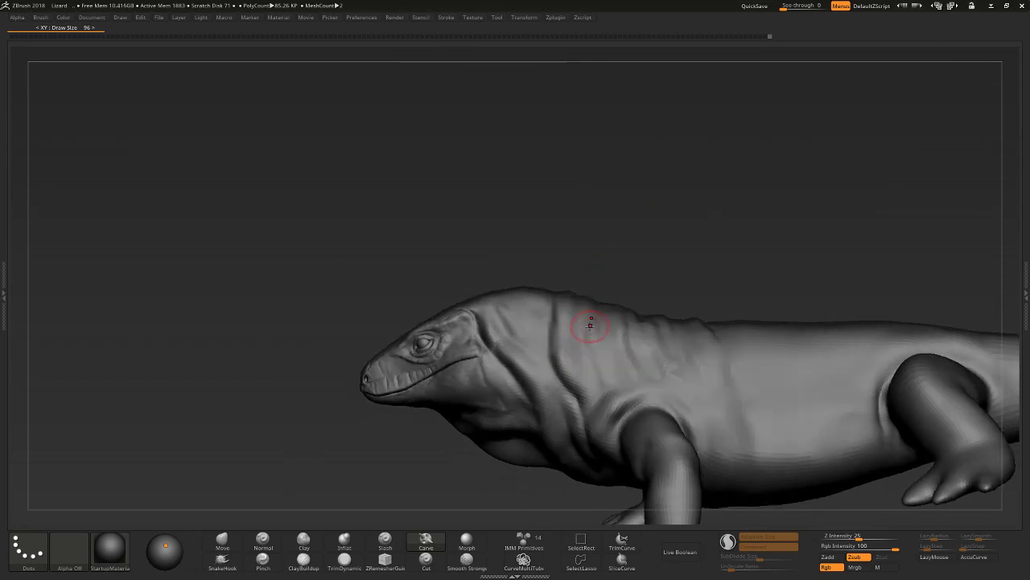
right_click_drag(631, 386, 607, 379)
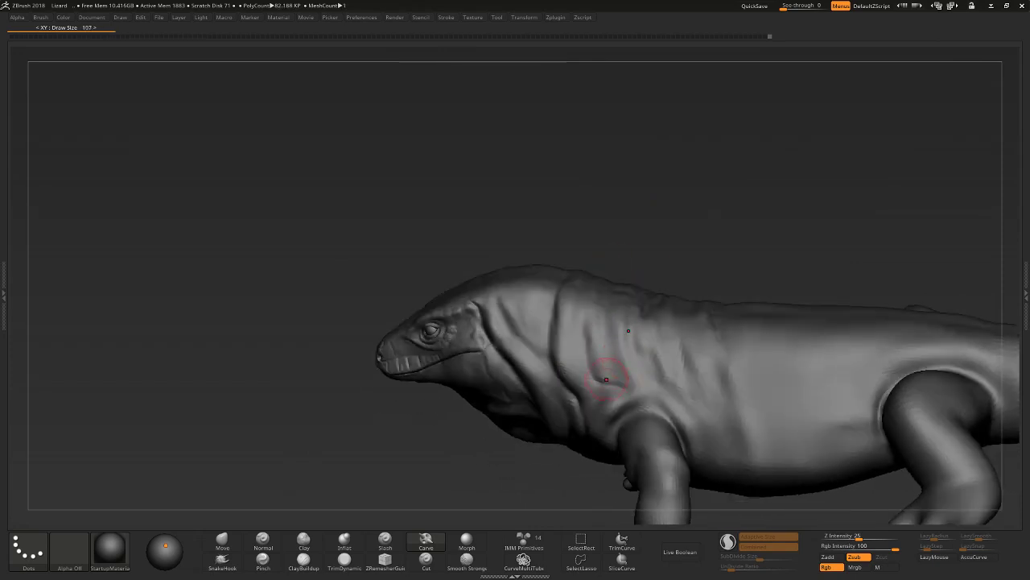
mouse_move(628, 247)
right_mouse_down()
mouse_move(615, 315)
mouse_move(650, 270)
right_mouse_up()
key("alt")
right_click_drag(646, 374, 654, 378)
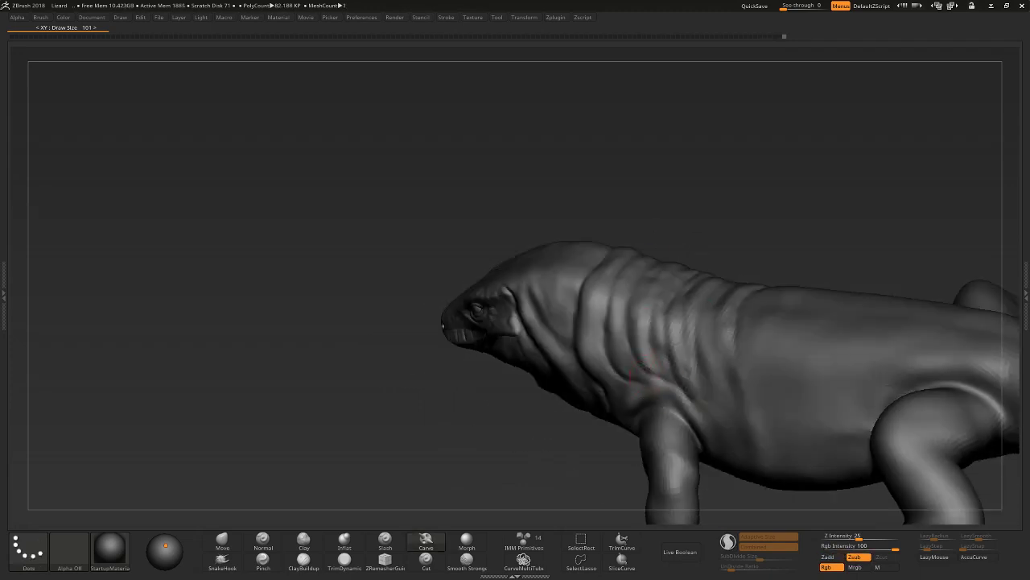
mouse_move(715, 449)
right_mouse_down()
mouse_move(708, 253)
mouse_move(647, 301)
right_mouse_up()
Score fine wrinkle lines on the chest behind the front leg with an enlarged brush.
left_click(262, 538)
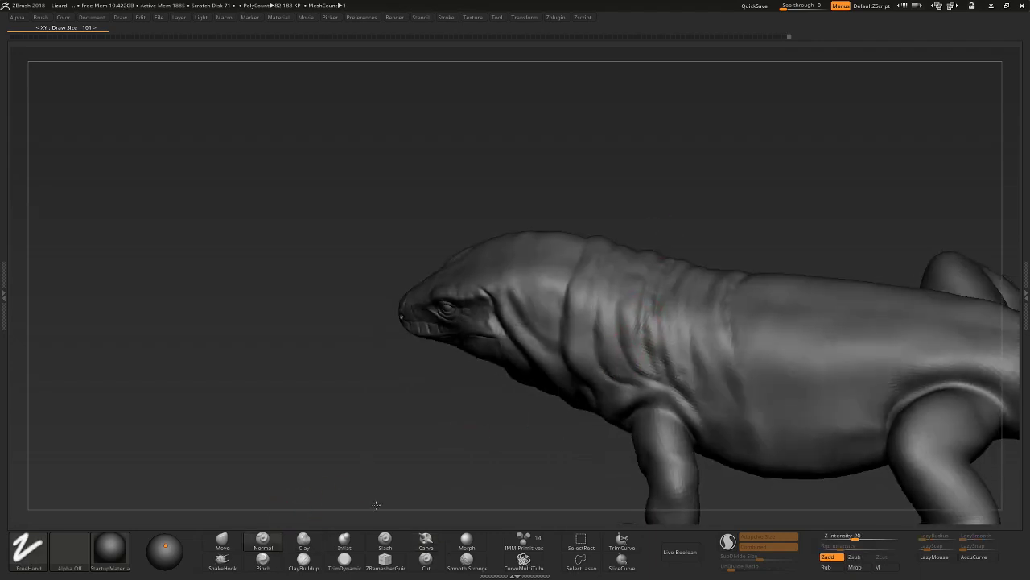
right_click_drag(636, 338, 641, 277)
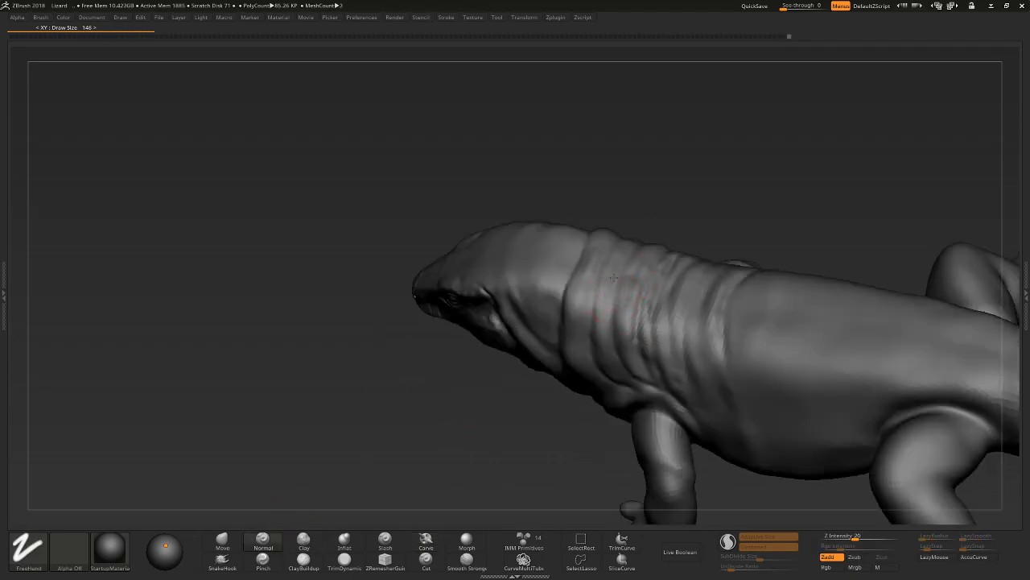
right_click_drag(613, 303, 618, 269)
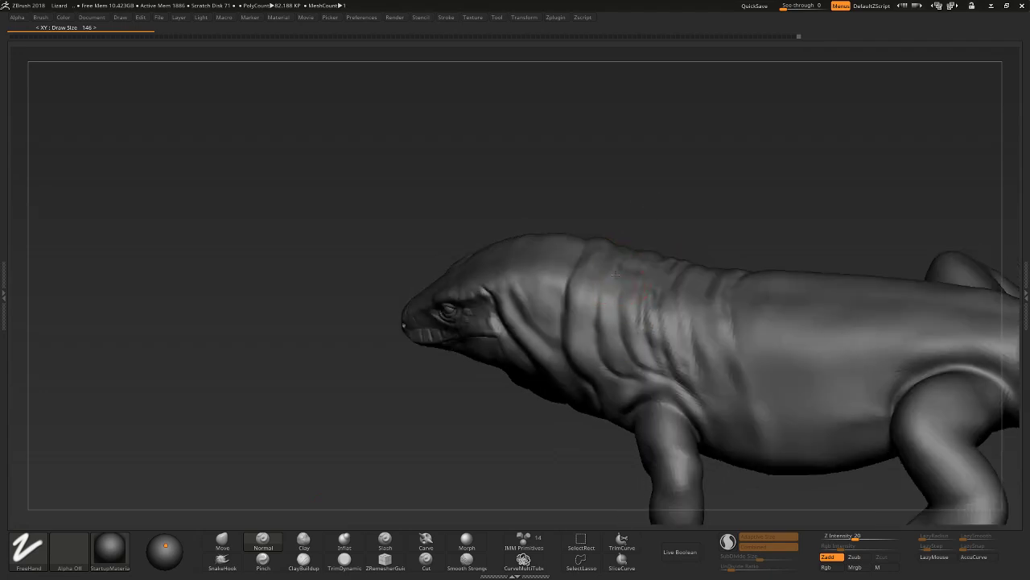
mouse_move(690, 202)
right_mouse_down()
mouse_move(697, 179)
mouse_move(670, 324)
right_mouse_up()
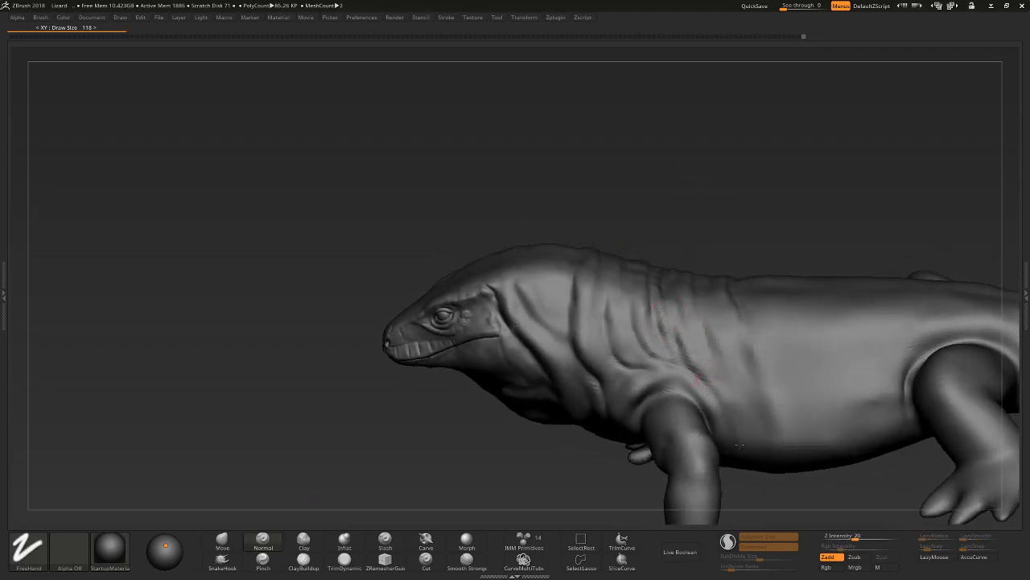
mouse_move(754, 490)
right_mouse_down()
mouse_move(580, 451)
mouse_move(564, 421)
mouse_move(631, 339)
right_mouse_up()
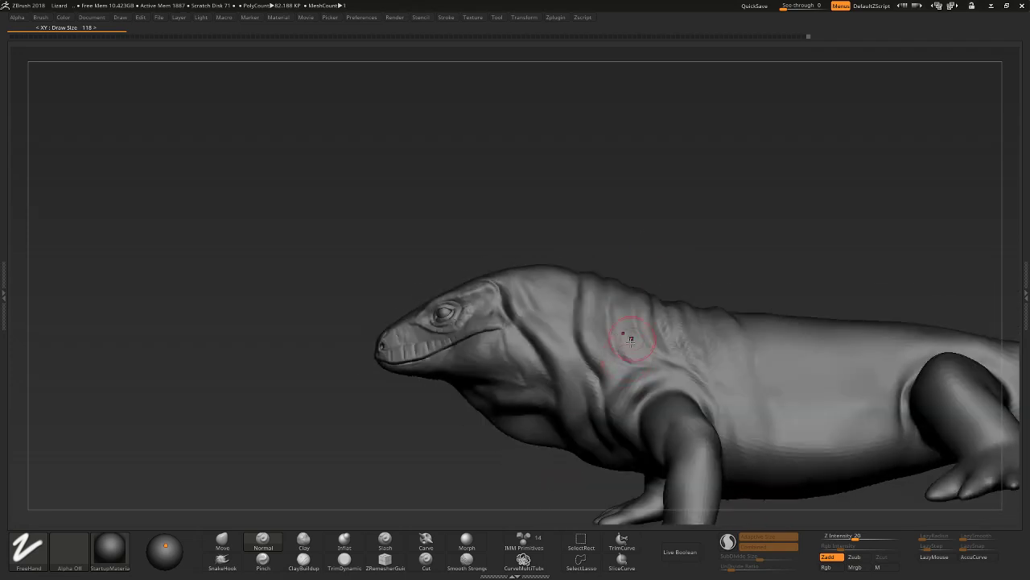
left_click_drag(632, 339, 649, 359)
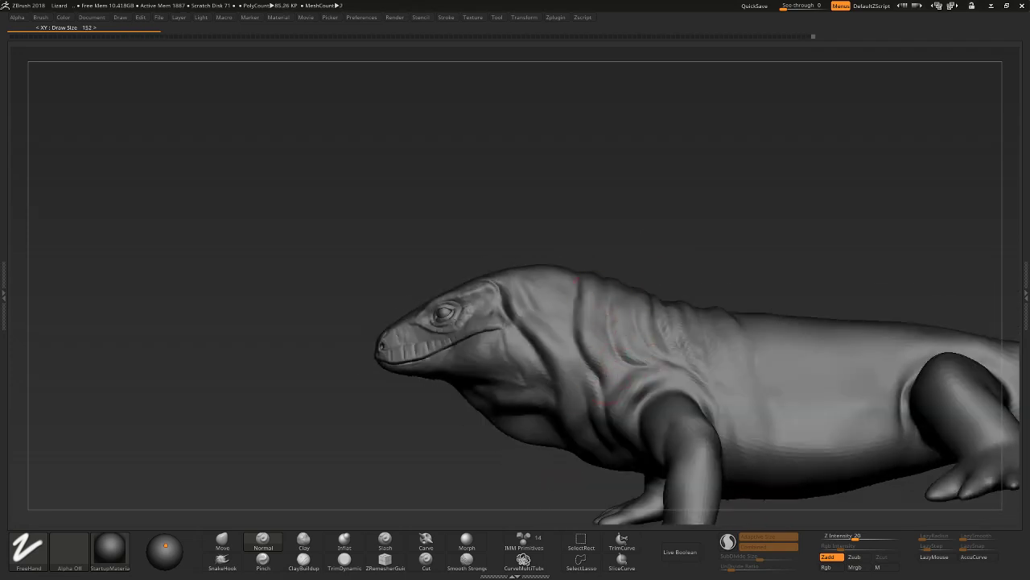
right_click_drag(608, 338, 607, 368)
right_click_drag(594, 434, 605, 412)
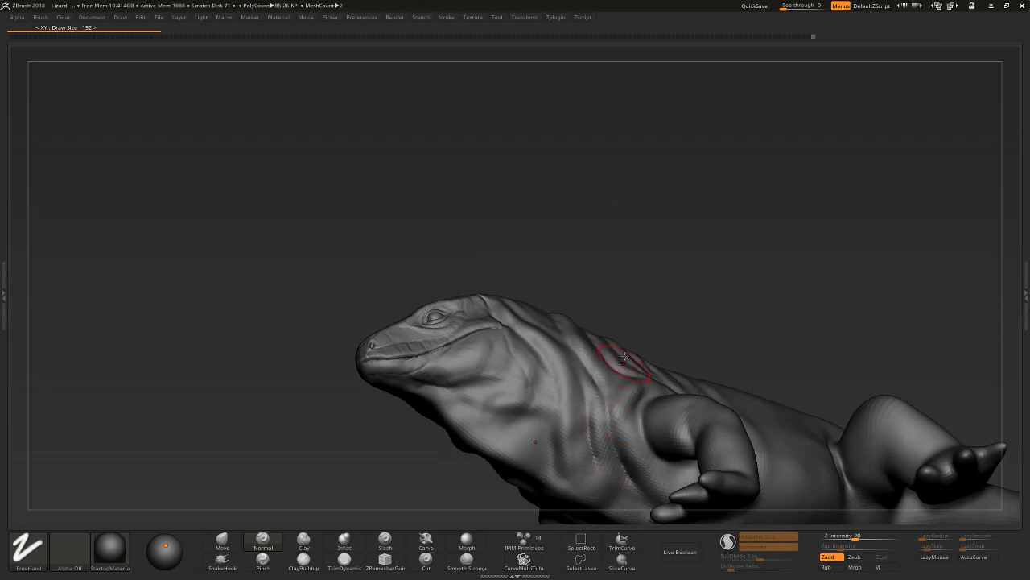
mouse_move(625, 357)
right_mouse_down()
mouse_move(646, 248)
mouse_move(611, 388)
right_mouse_up()
mouse_move(668, 252)
right_mouse_down()
mouse_move(618, 425)
mouse_move(628, 402)
mouse_move(613, 397)
right_mouse_up()
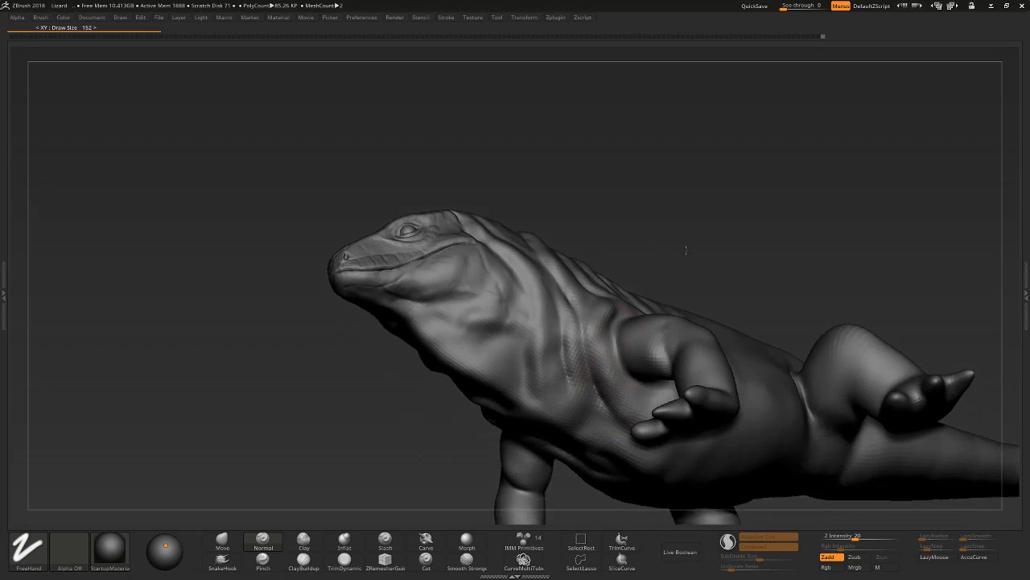
right_click_drag(668, 264, 604, 331)
Shrink the brush, cut more chest and throat wrinkles with Ctrl, then frame the lizard side-on.
key("bracketleft")
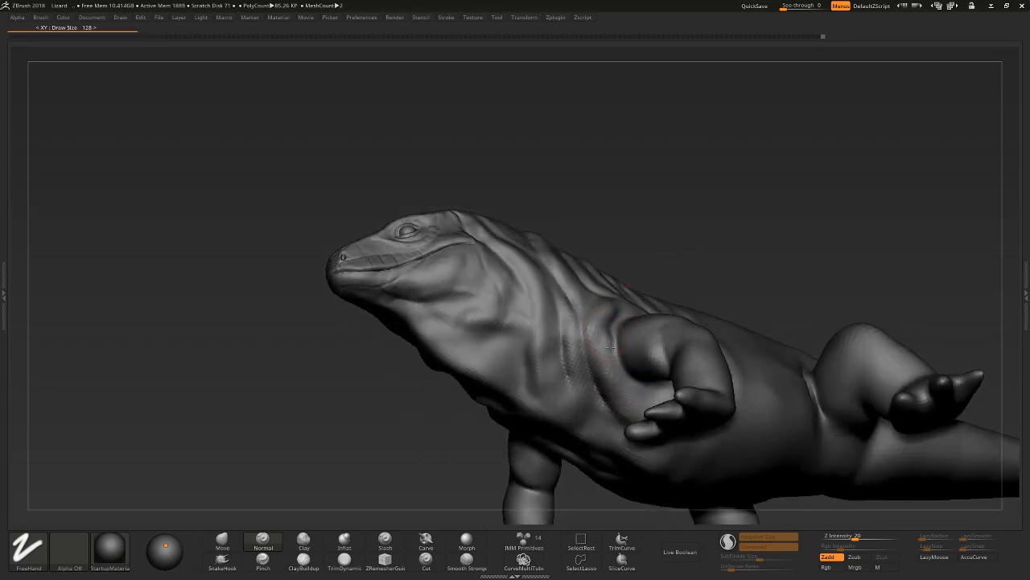
key("bracketleft")
key("ctrl")
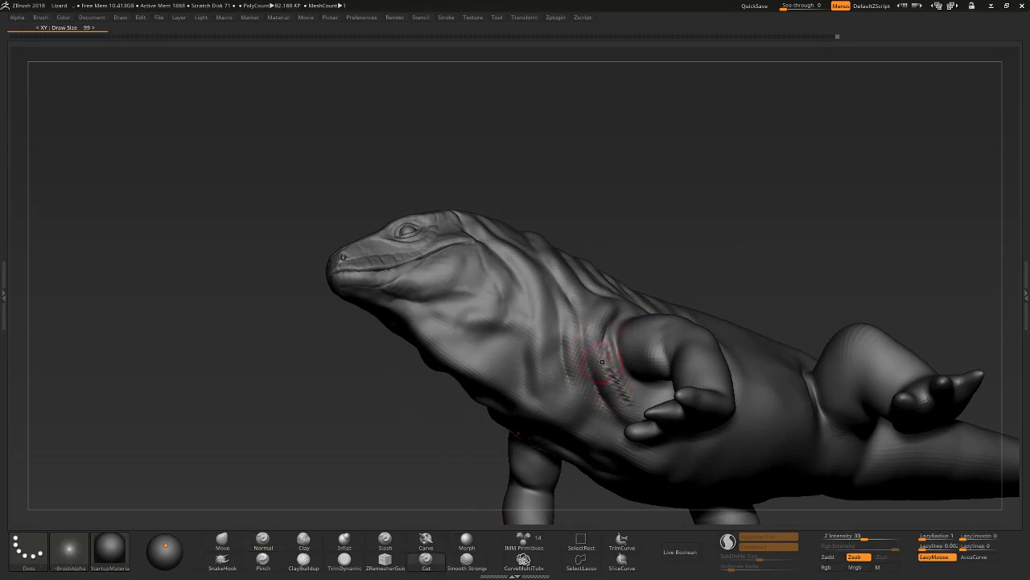
key("ctrl")
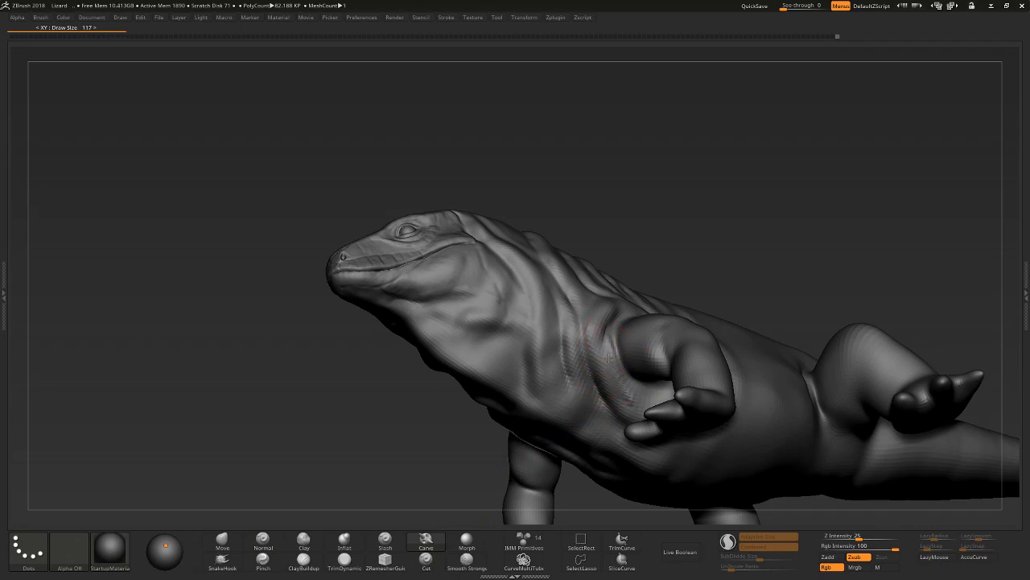
mouse_move(639, 249)
left_mouse_down()
mouse_move(663, 232)
mouse_move(494, 437)
left_mouse_up()
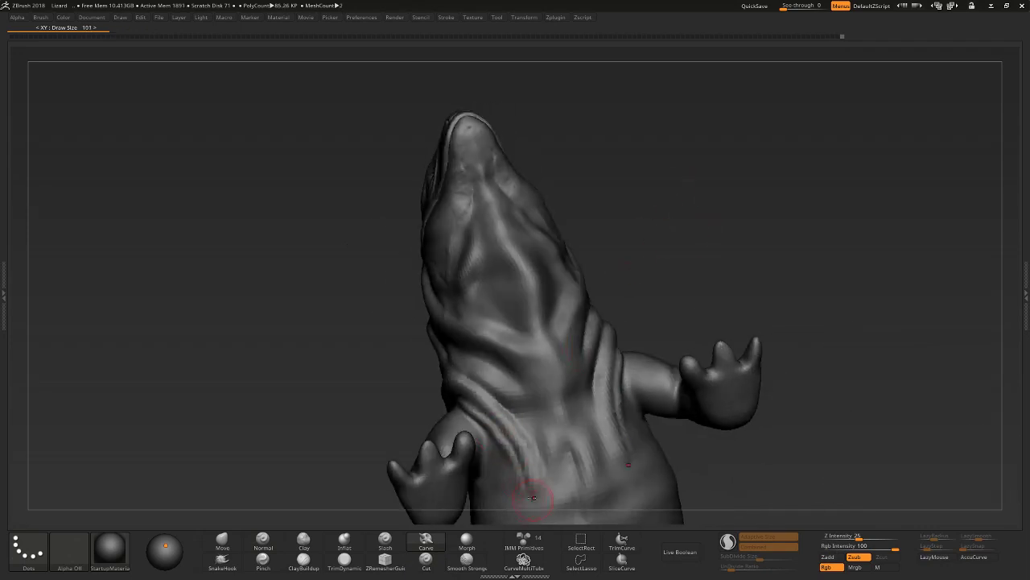
mouse_move(531, 499)
left_mouse_down()
mouse_move(670, 215)
mouse_move(735, 218)
mouse_move(755, 207)
mouse_move(759, 248)
left_mouse_up()
key("f")
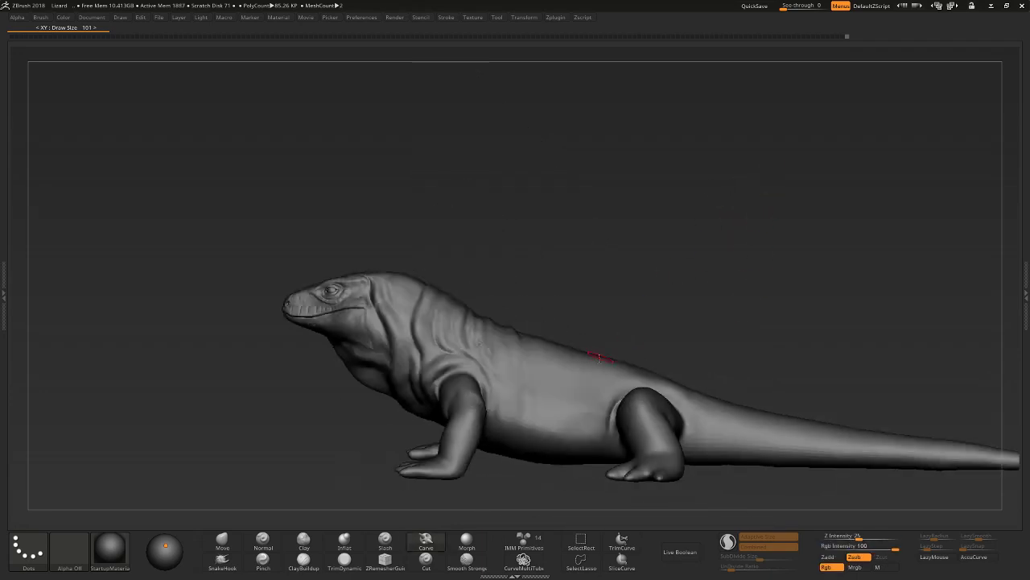
left_click(262, 540)
left_click_drag(564, 281, 529, 349)
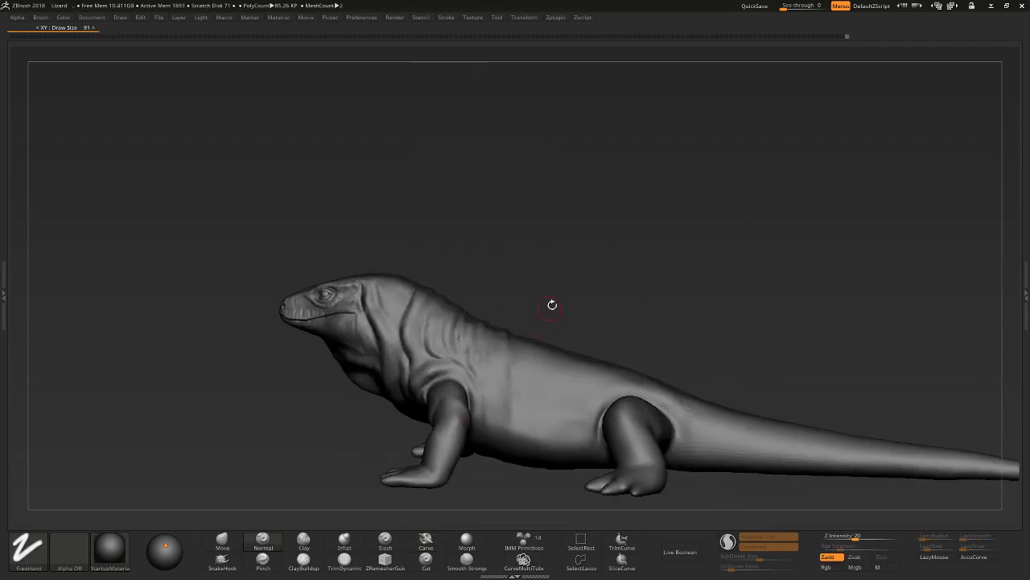
left_click_drag(552, 304, 260, 485)
mouse_move(185, 501)
left_mouse_down()
mouse_move(239, 462)
mouse_move(459, 414)
mouse_move(531, 305)
mouse_move(512, 396)
left_mouse_up()
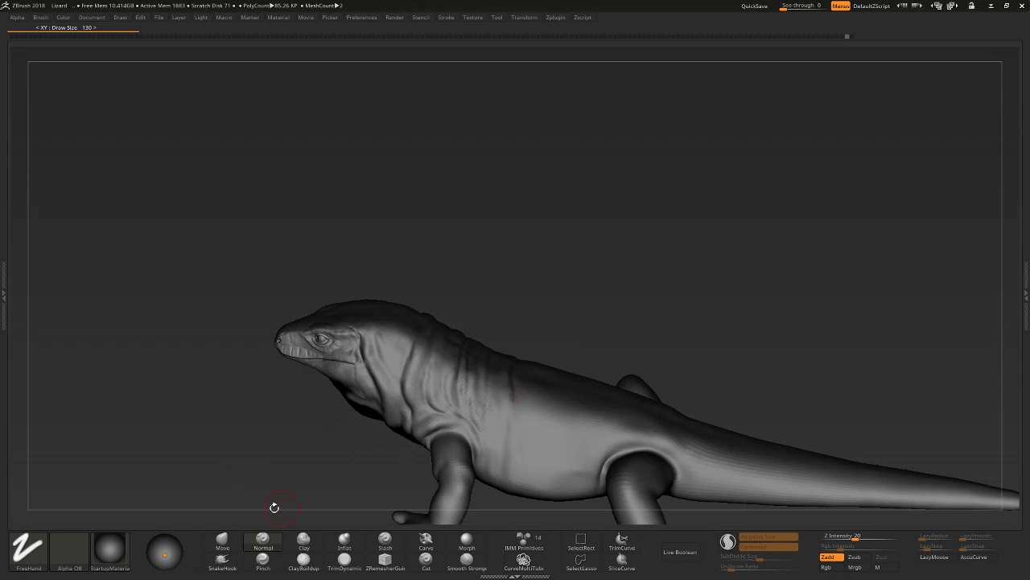
mouse_move(266, 491)
left_mouse_down()
mouse_move(518, 324)
mouse_move(524, 359)
left_mouse_up()
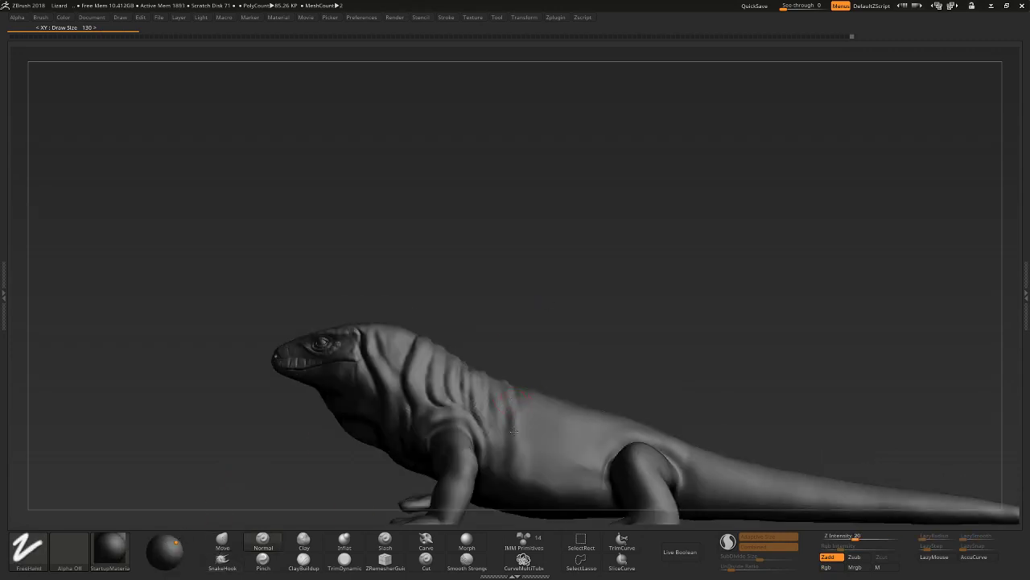
mouse_move(533, 499)
left_mouse_down()
mouse_move(557, 376)
mouse_move(533, 391)
mouse_move(555, 402)
left_mouse_up()
mouse_move(576, 352)
left_mouse_down()
mouse_move(570, 375)
mouse_move(582, 361)
left_mouse_up()
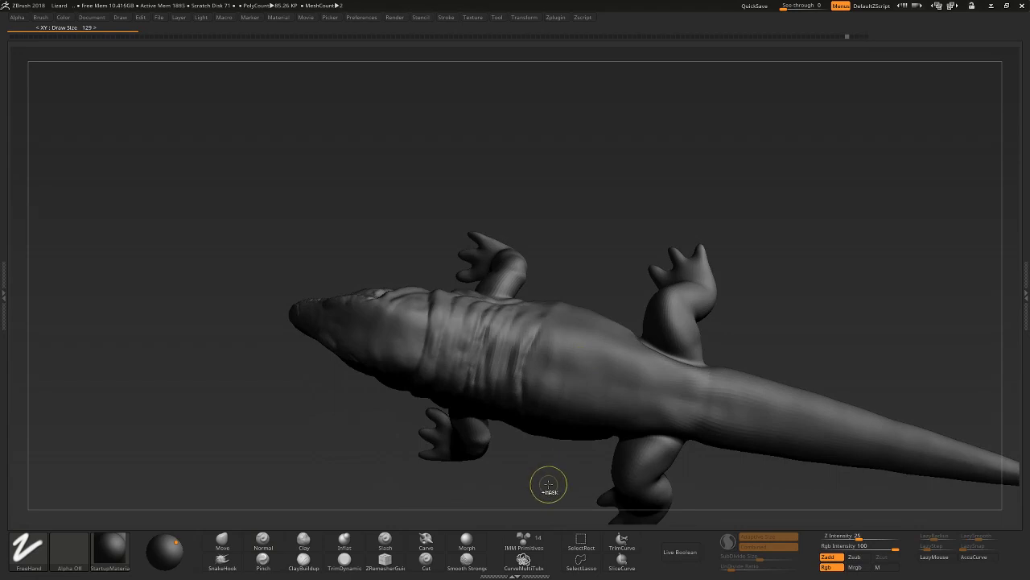
mouse_move(547, 482)
left_mouse_down()
mouse_move(555, 370)
mouse_move(582, 327)
left_mouse_up()
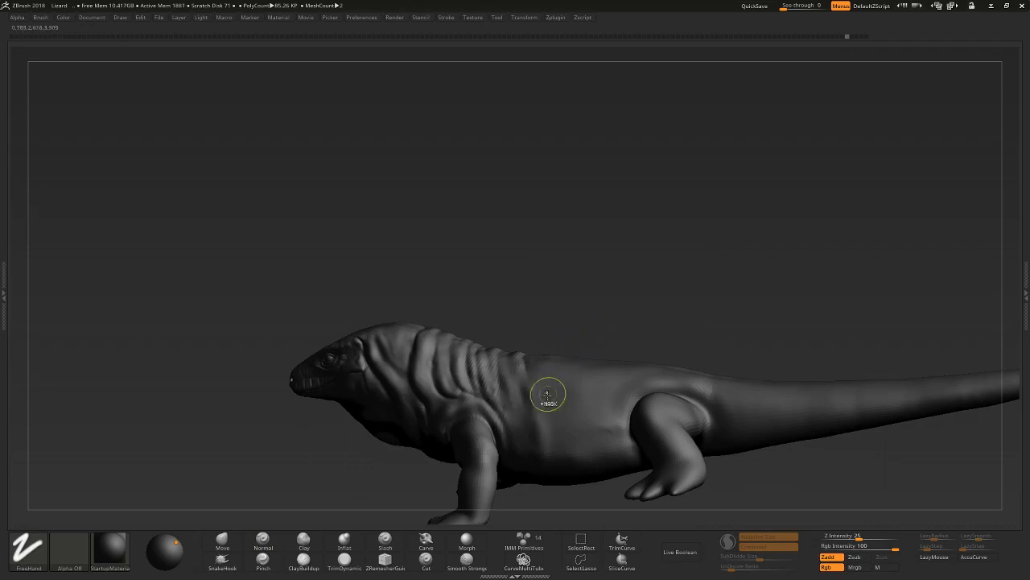
key("n")
left_click_drag(527, 372, 543, 332)
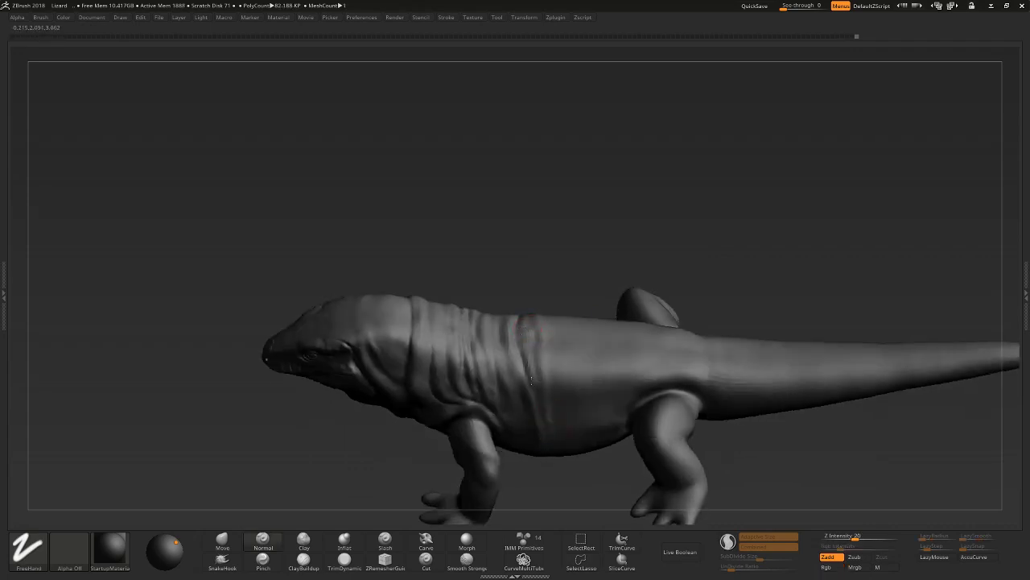
left_click_drag(577, 298, 561, 410)
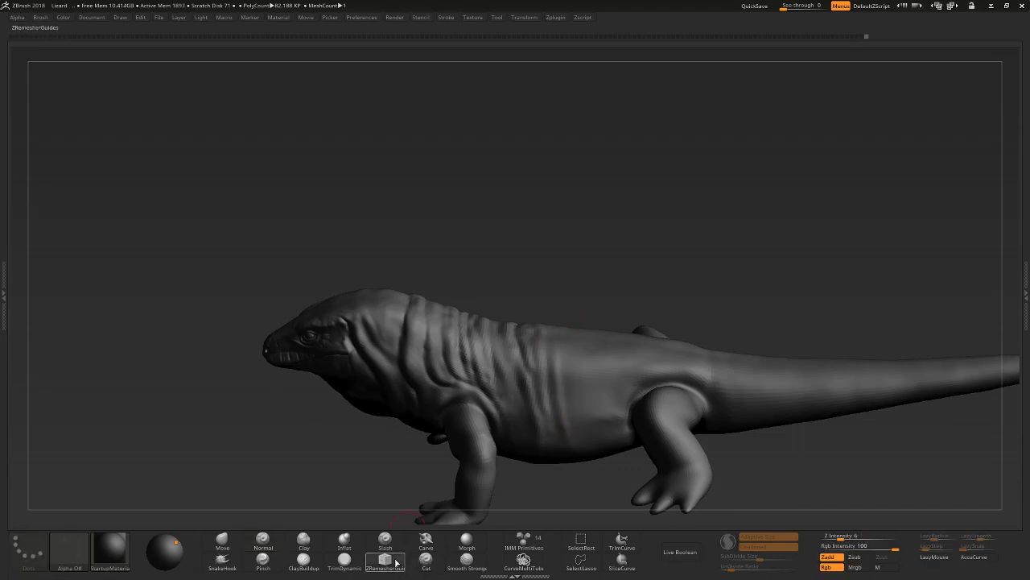
Pick the Clay Carve brush and carve vertical wrinkle grooves into the flank and lower torso.
key("b")
left_click(710, 480)
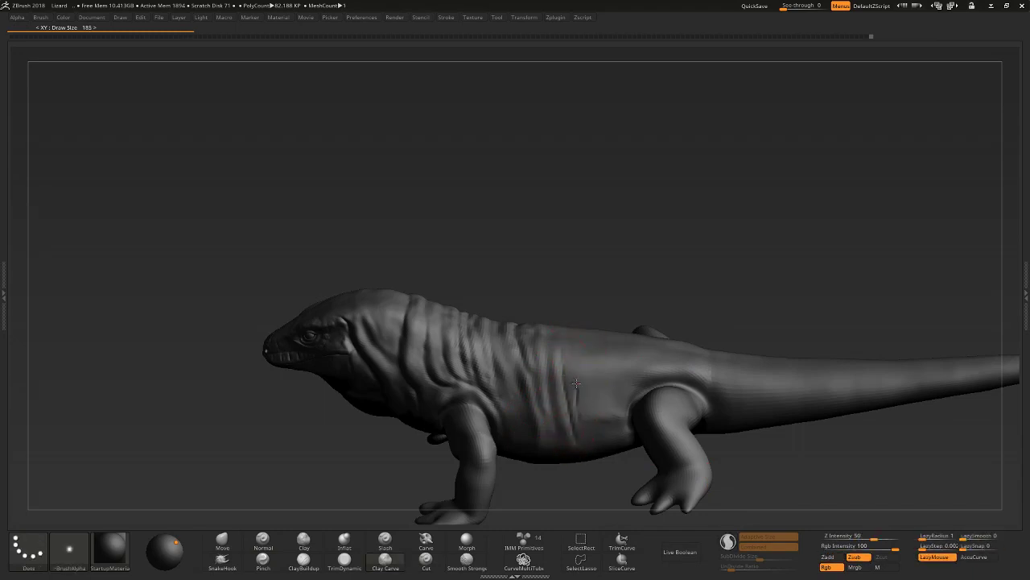
left_click_drag(579, 354, 592, 427)
left_click_drag(599, 355, 601, 423)
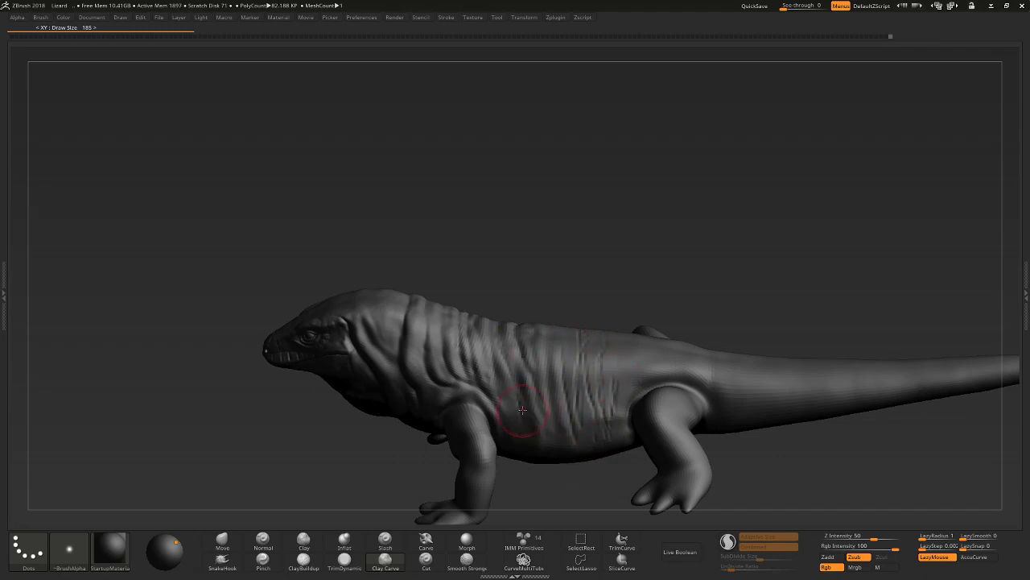
left_click_drag(522, 410, 496, 329)
Carve diagonal creases across the torso and a groove across the tail, smoothing with Shift.
mouse_move(508, 414)
right_mouse_down()
mouse_move(574, 418)
mouse_move(564, 442)
right_mouse_up()
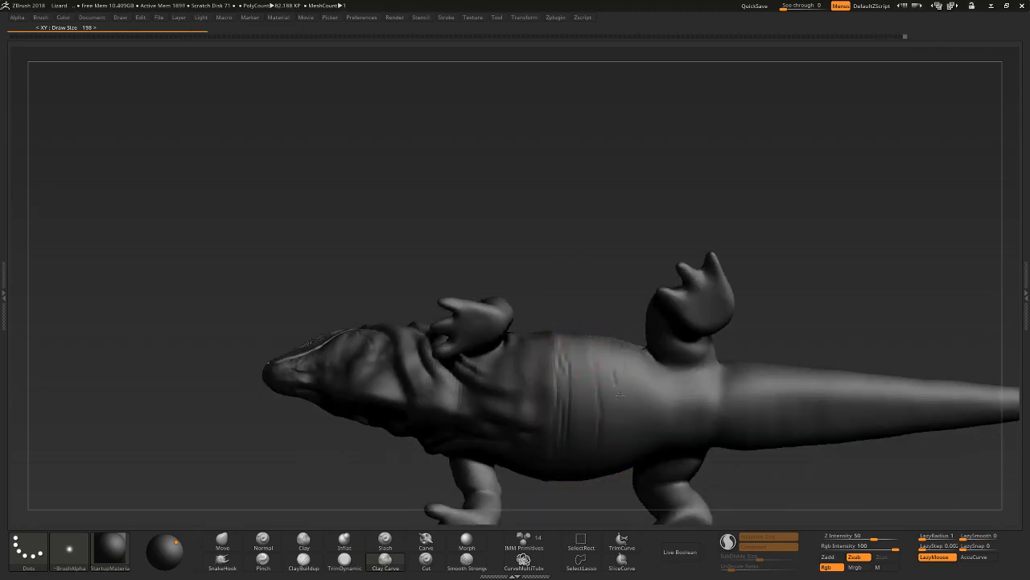
left_click_drag(620, 395, 652, 425)
right_click_drag(630, 361, 631, 371)
right_click_drag(802, 242, 730, 420)
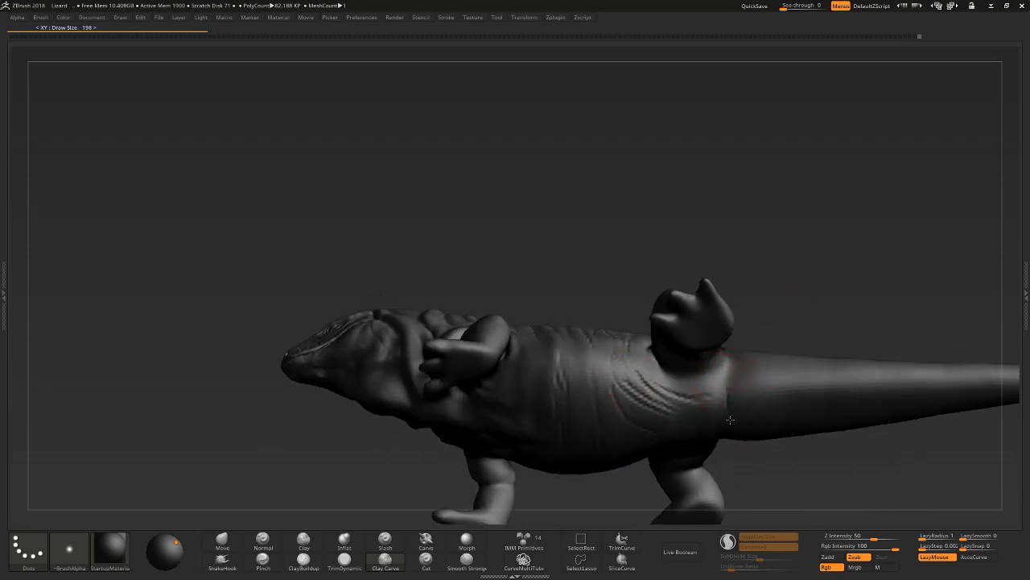
left_click_drag(747, 367, 769, 372)
key("shift")
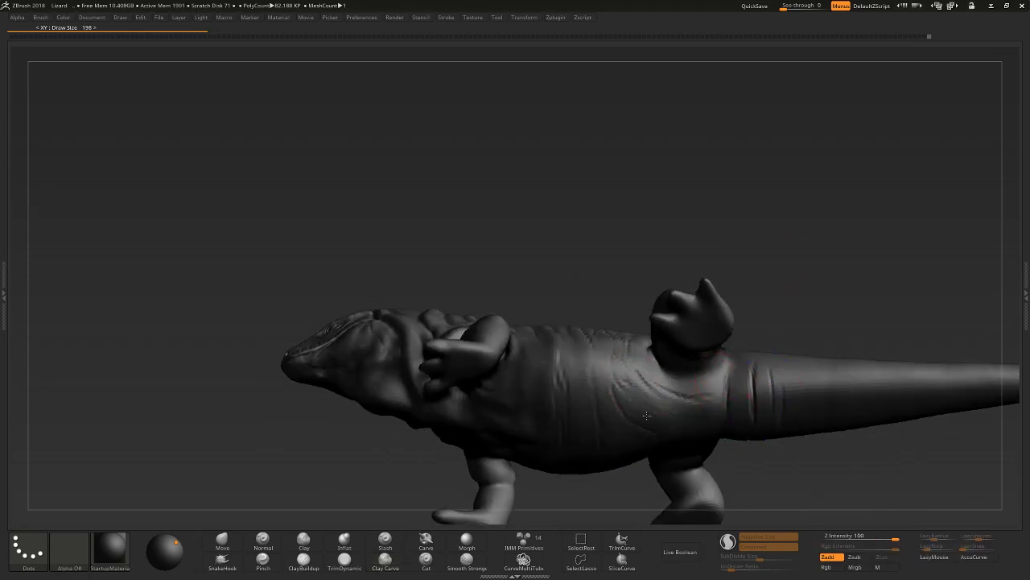
mouse_move(599, 253)
left_mouse_down()
mouse_move(626, 172)
mouse_move(524, 179)
mouse_move(636, 206)
left_mouse_up()
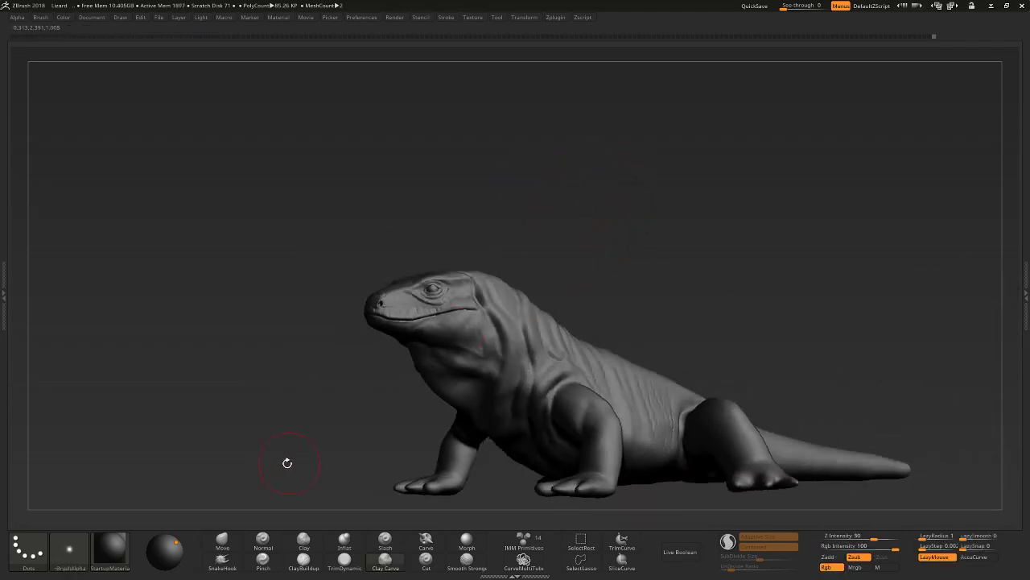
Move the light on the material sphere to relight the lizard from a new direction.
left_click_drag(163, 545, 165, 542)
left_click_drag(190, 488, 247, 440)
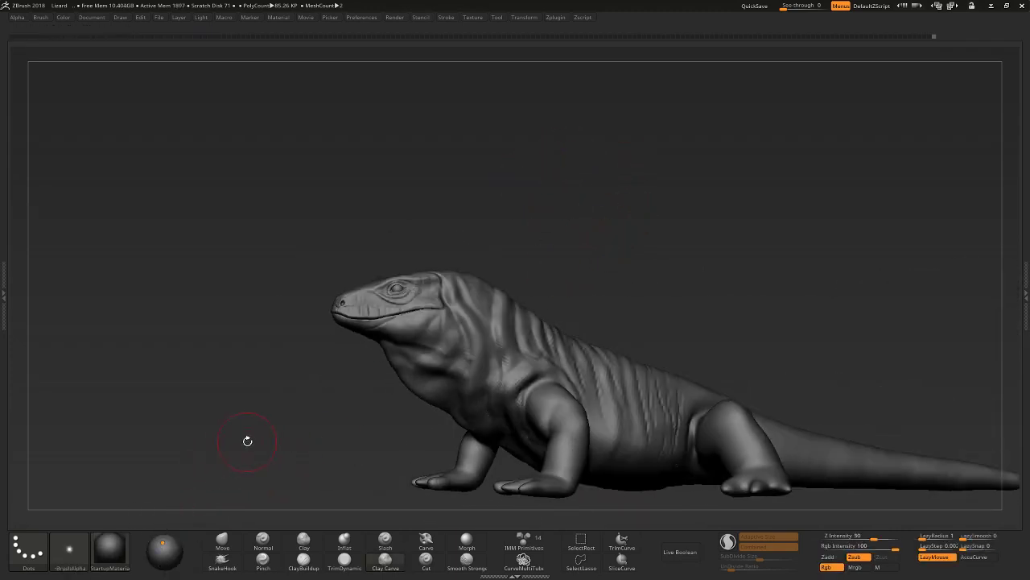
left_click_drag(317, 436, 350, 412, "alt")
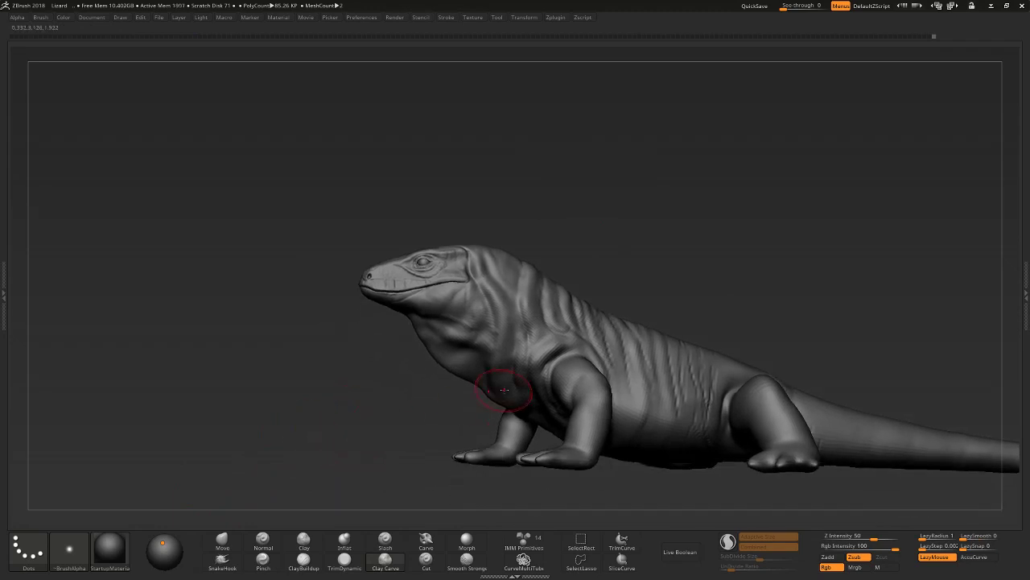
left_click_drag(670, 206, 653, 253)
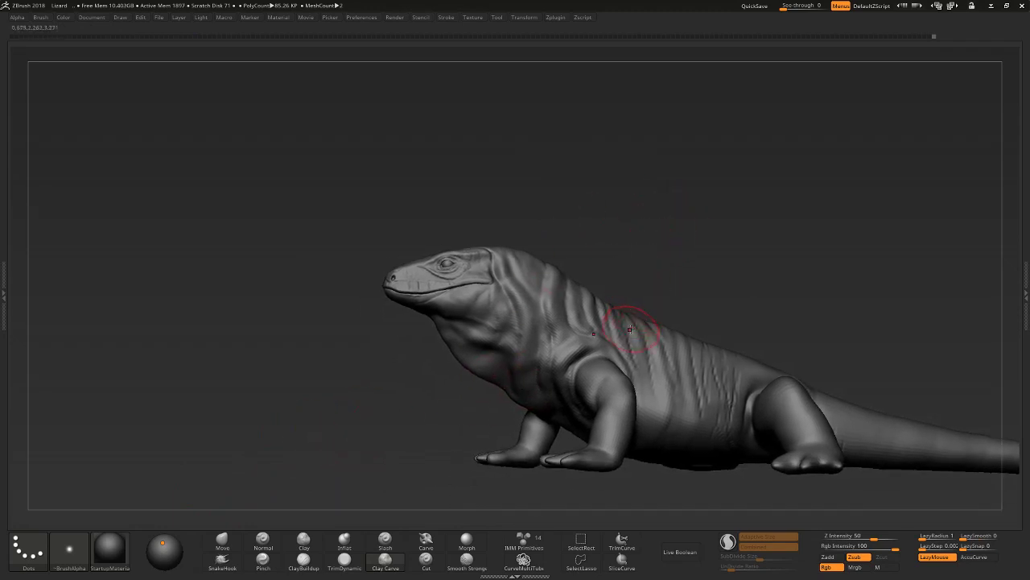
Try the Clay Buildup and Morph brushes, then return to the Standard FreeHand brush at size 207.
key("s")
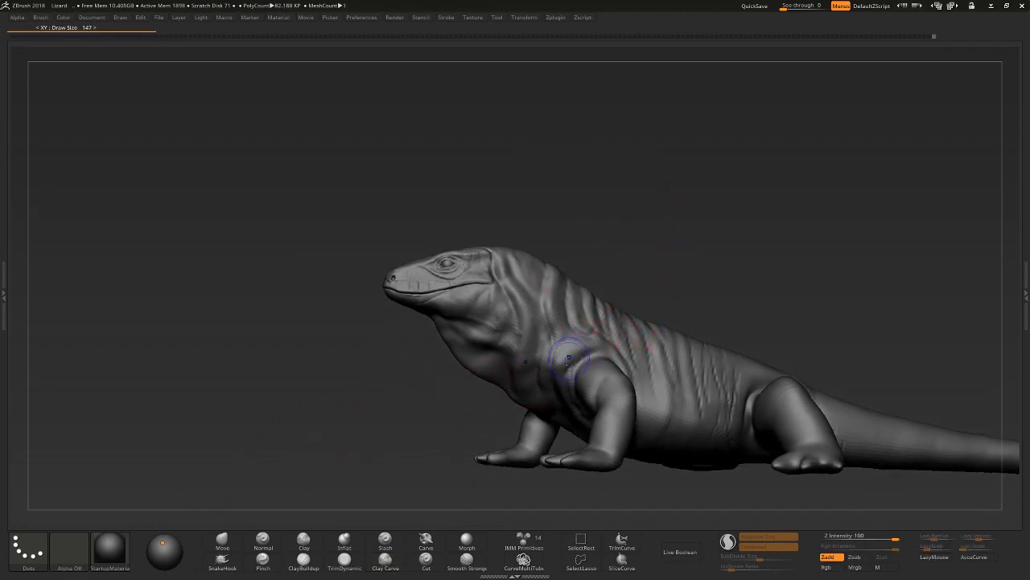
left_click(303, 559)
left_click(467, 540)
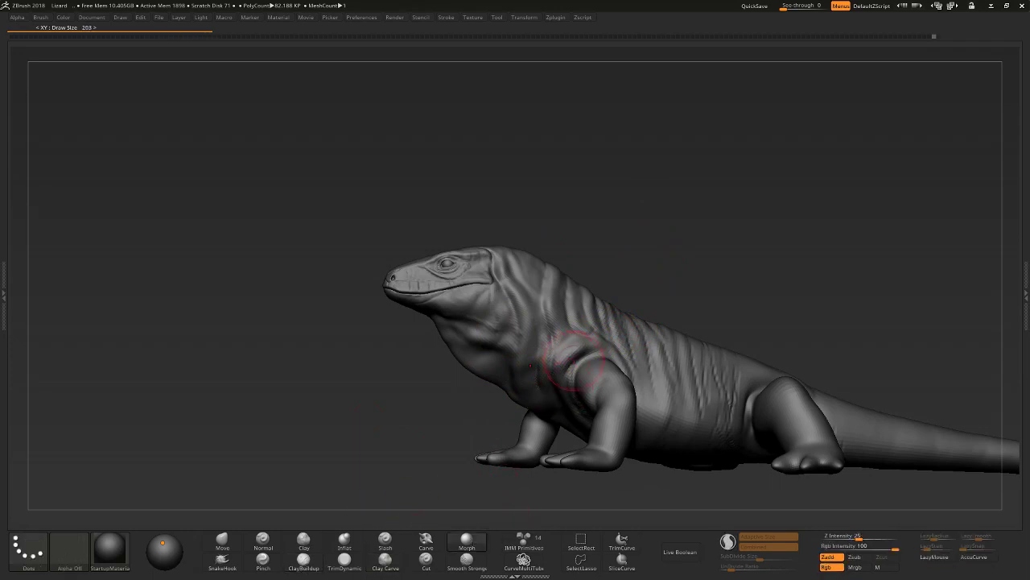
left_click_drag(591, 355, 546, 353)
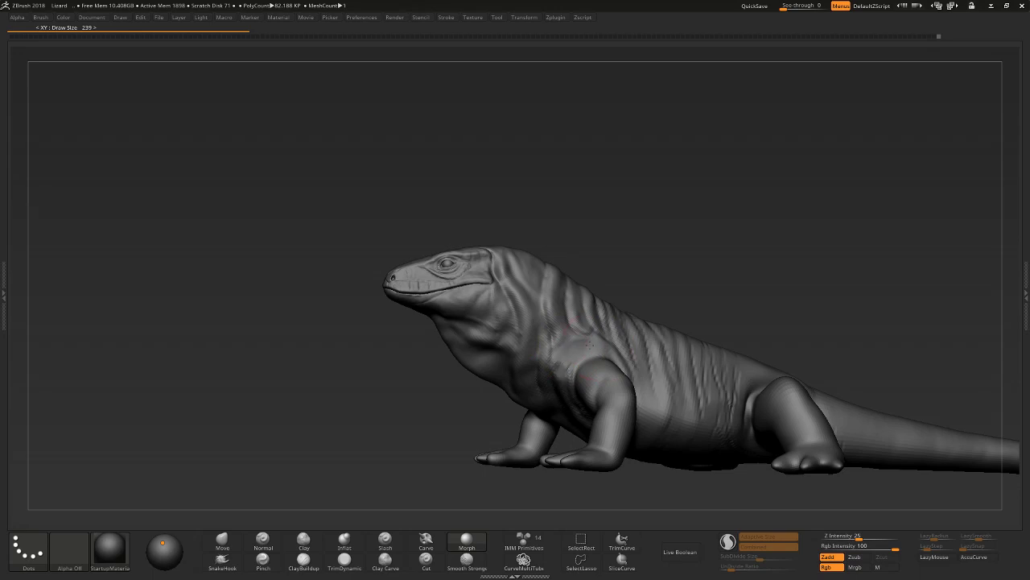
left_click_drag(627, 264, 587, 290)
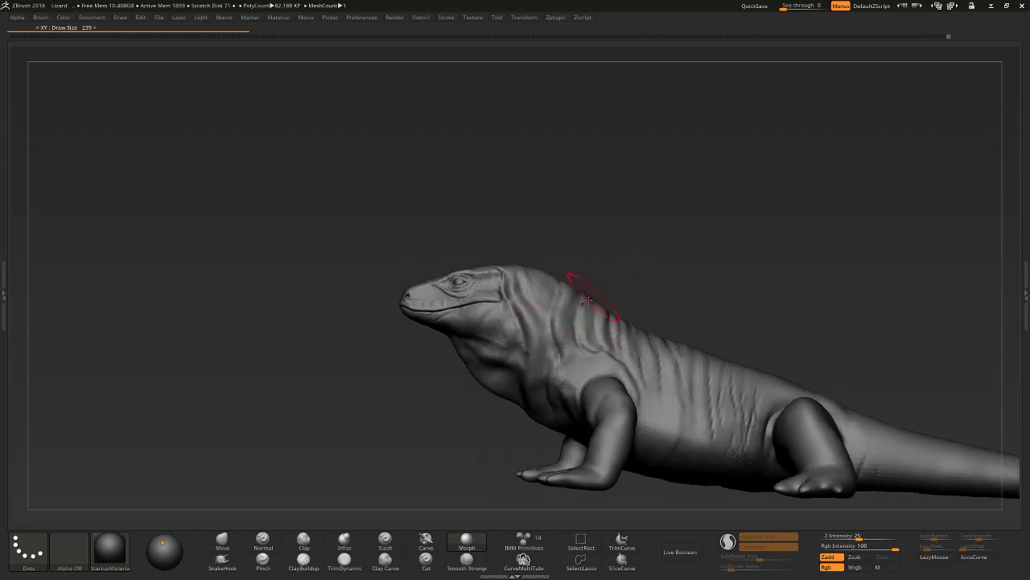
left_click(263, 540)
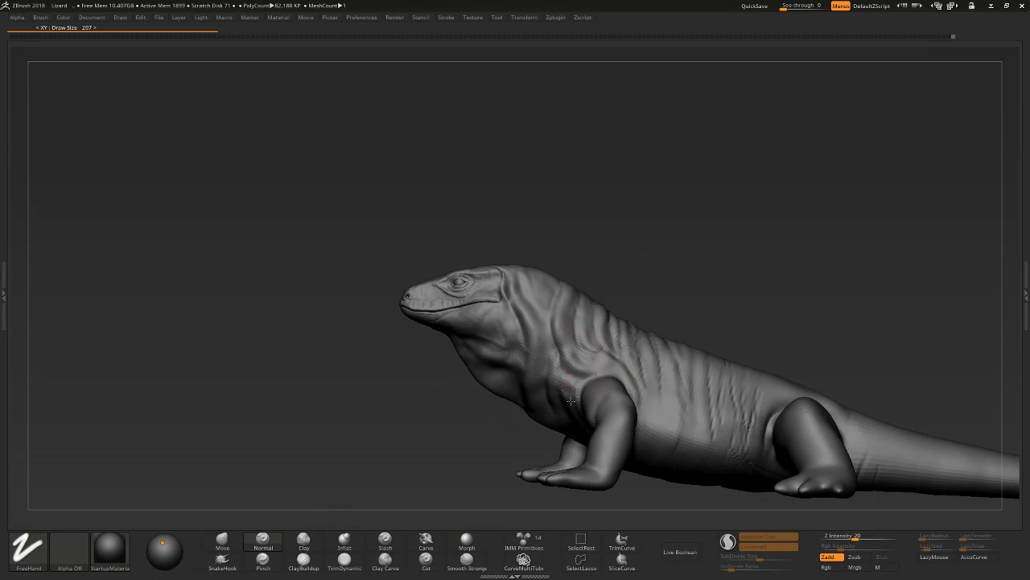
right_click_drag(568, 379, 563, 383)
mouse_move(604, 252)
right_mouse_down()
mouse_move(513, 434)
mouse_move(583, 352)
right_mouse_up()
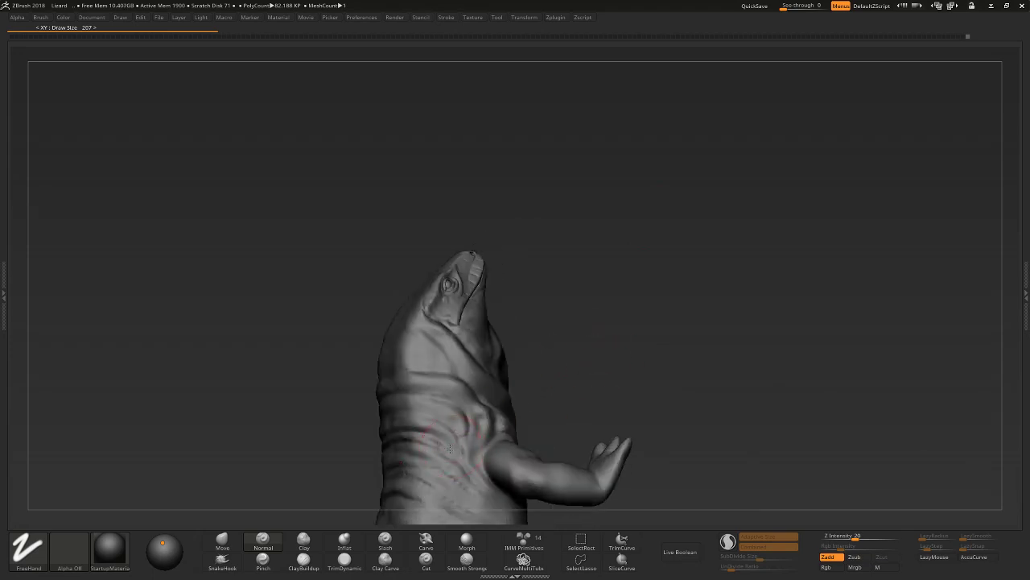
Sculpt a raised fold curving behind the eye around the jaw with ClayBuildup at draw size 107.
mouse_move(463, 425)
right_mouse_down()
mouse_move(642, 323)
mouse_move(559, 386)
right_mouse_up()
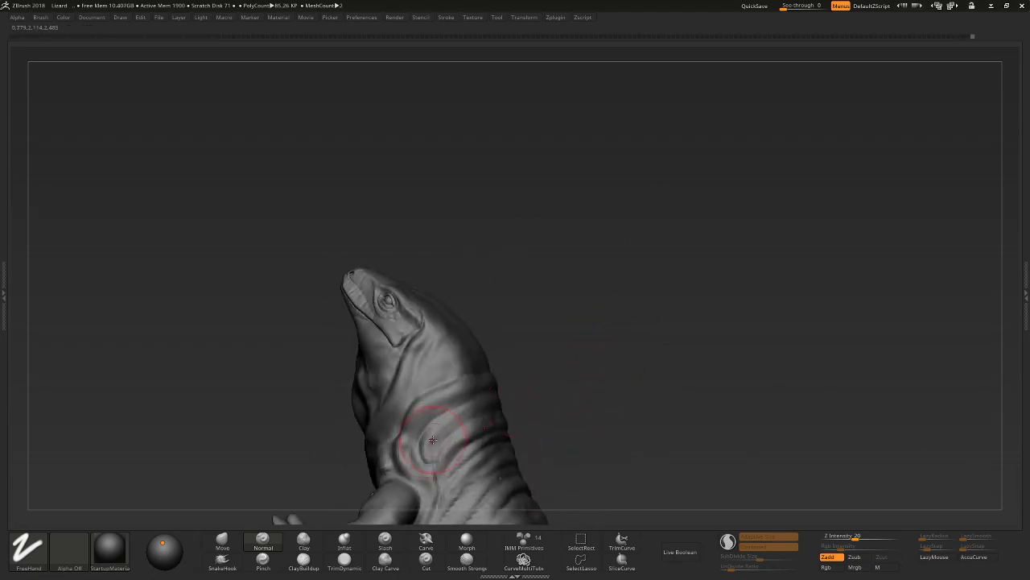
key("[")
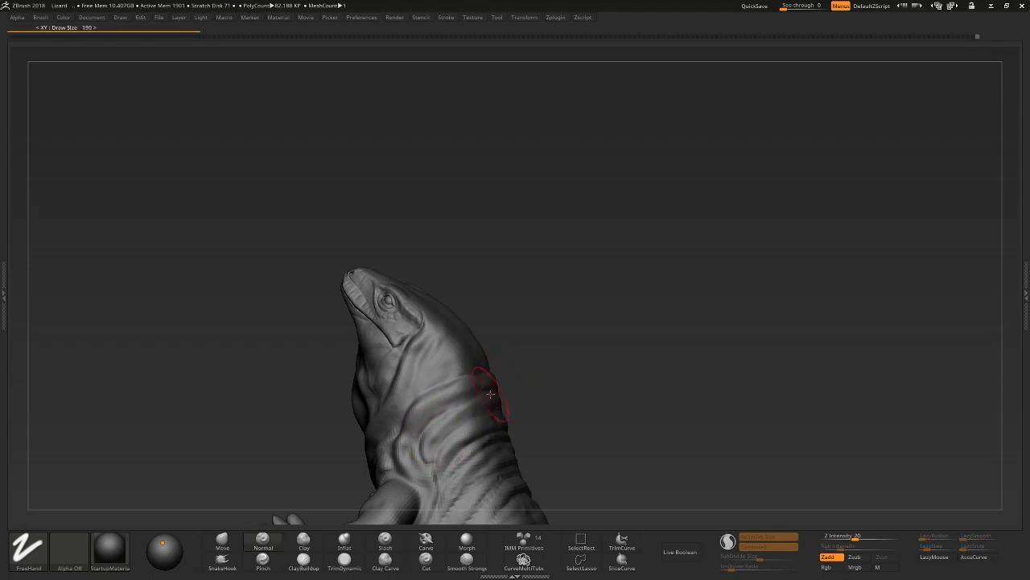
right_click_drag(419, 455, 428, 449)
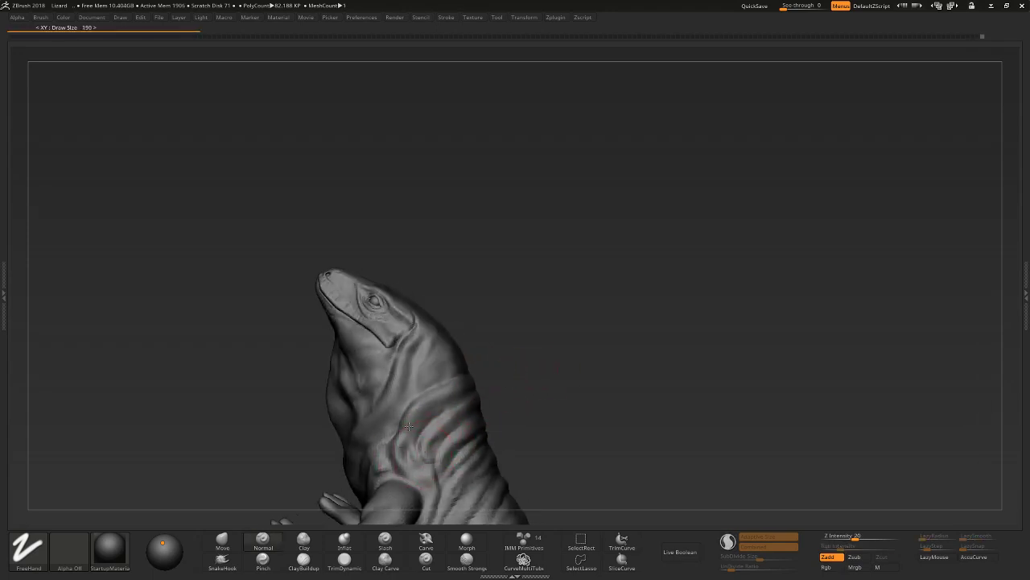
right_click_drag(533, 356, 511, 341)
key("]")
right_click_drag(386, 296, 419, 323, "alt")
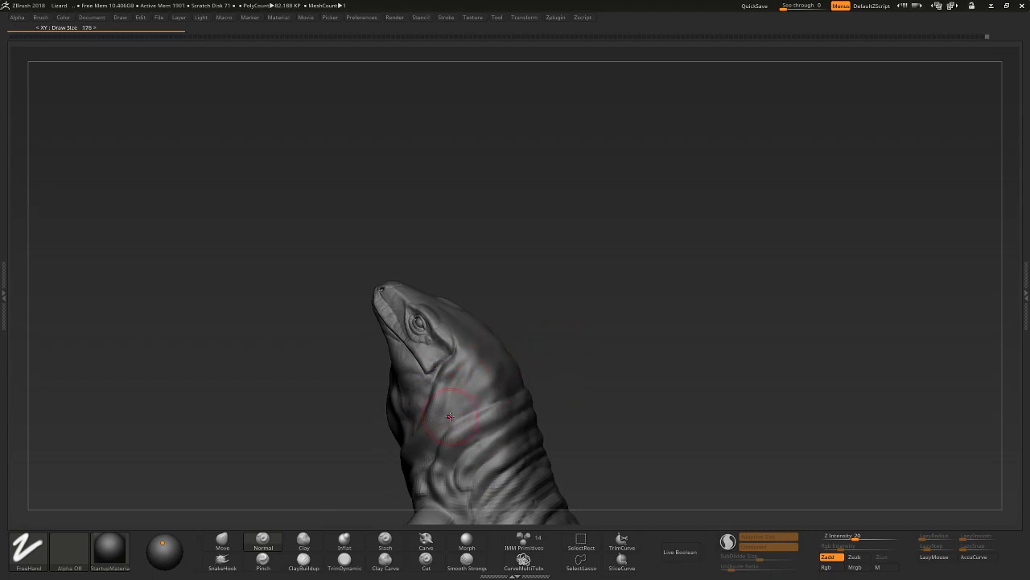
mouse_move(450, 417)
right_mouse_down()
mouse_move(527, 377)
mouse_move(491, 389)
mouse_move(557, 380)
mouse_move(494, 357)
right_mouse_up()
mouse_move(630, 319)
right_mouse_down()
mouse_move(719, 253)
mouse_move(727, 282)
mouse_move(686, 259)
mouse_move(710, 200)
mouse_move(658, 195)
mouse_move(646, 231)
mouse_move(450, 433)
right_mouse_up()
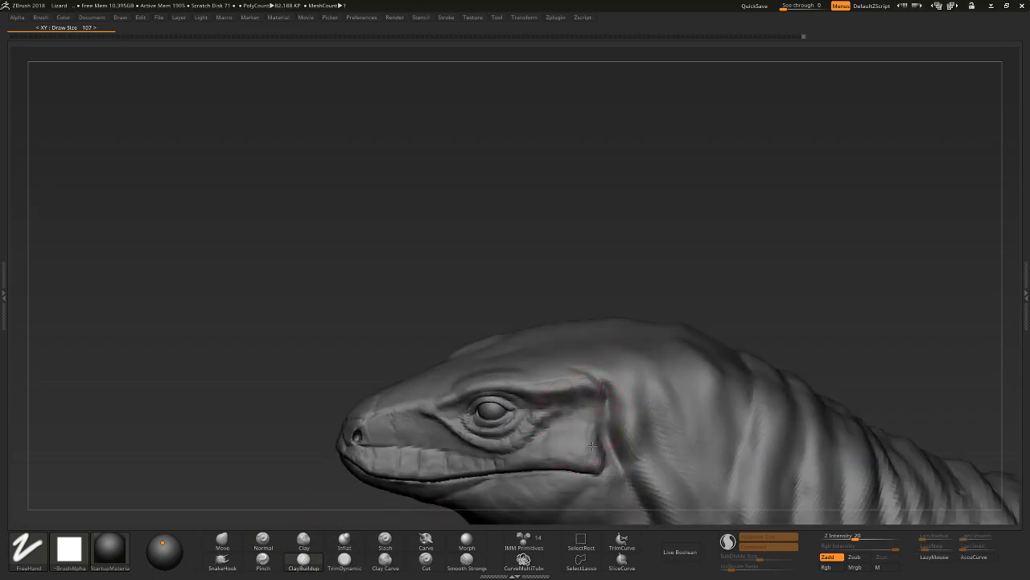
Build up folds under the jaw with an enlarged Clay Buildup brush, viewing the head from below.
left_click_drag(621, 241, 566, 380)
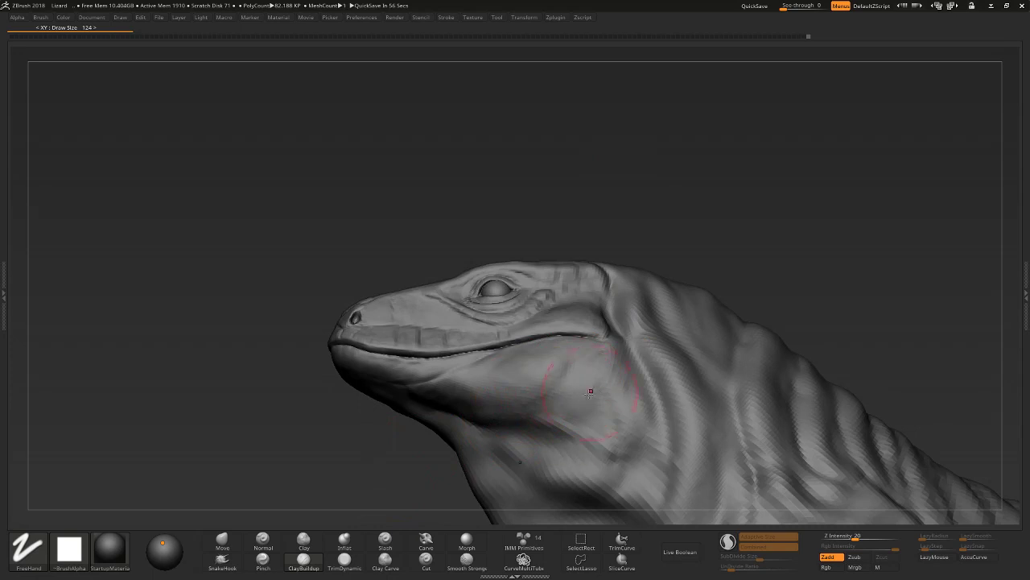
key("bracketright")
left_click_drag(677, 236, 568, 396)
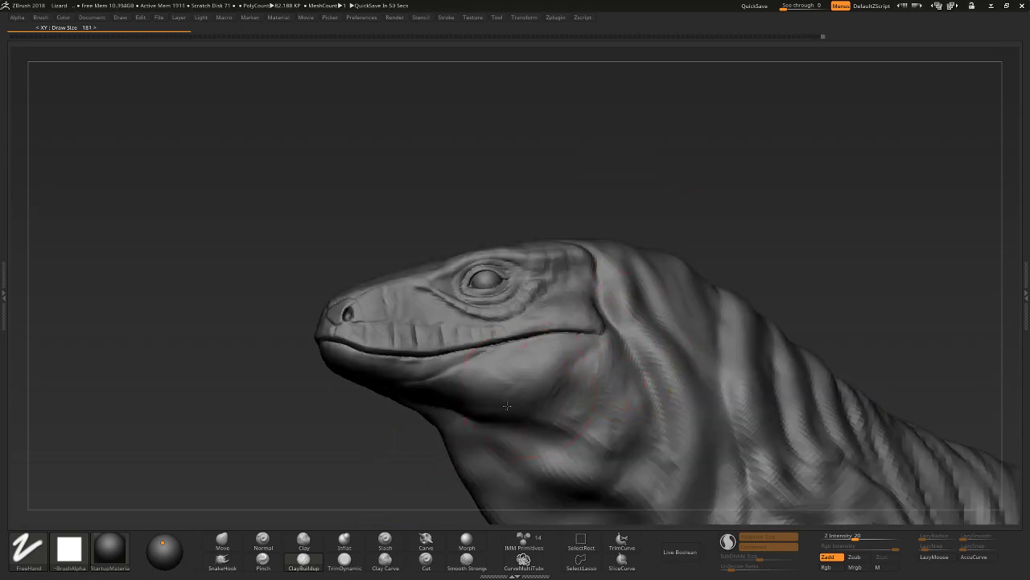
left_click_drag(415, 489, 514, 388)
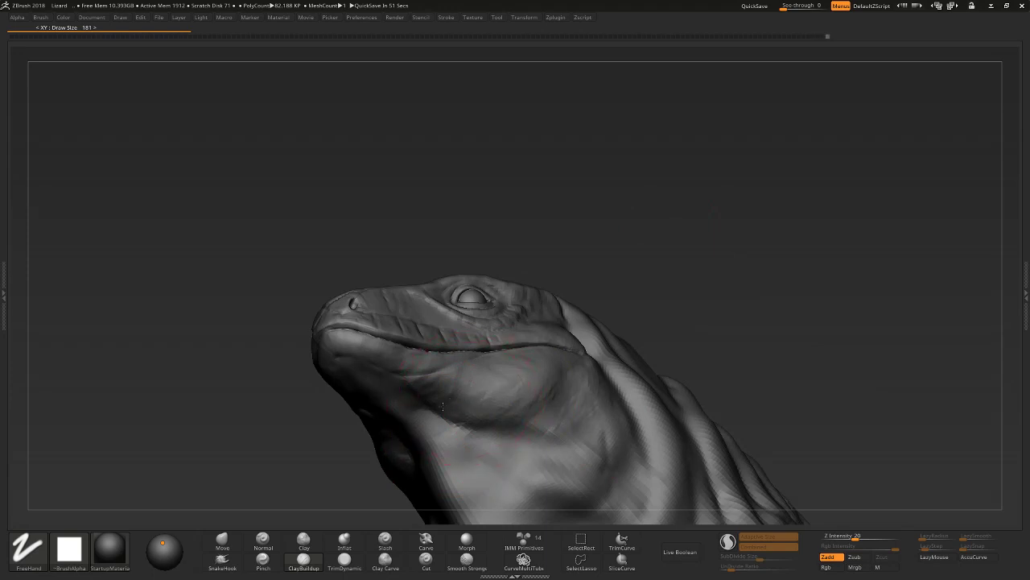
left_click_drag(371, 427, 521, 372)
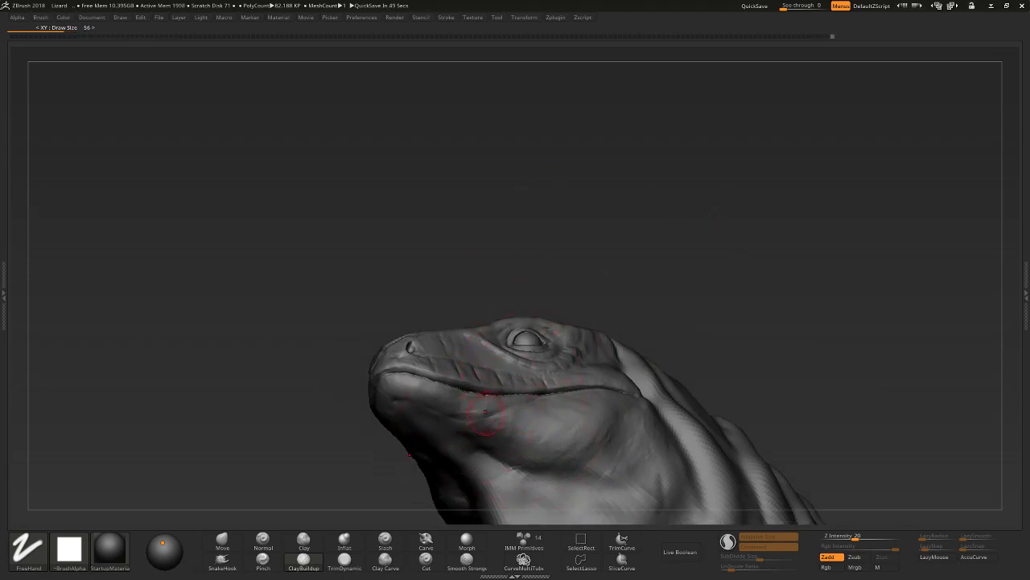
Carve fine creases into the cheek below the jaw line with the Carve brush on a Dots stroke.
left_click(426, 540)
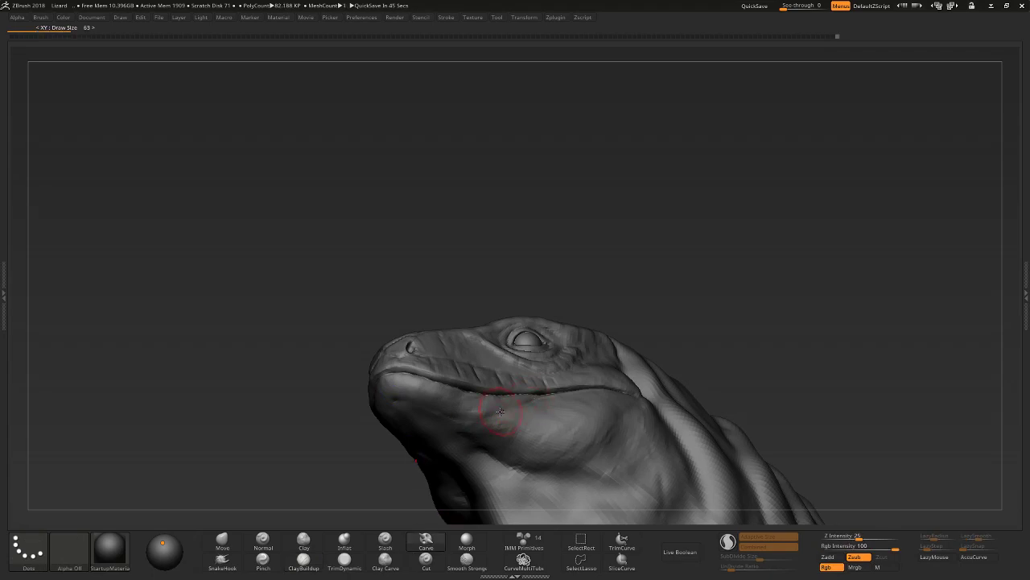
left_click_drag(444, 359, 481, 284)
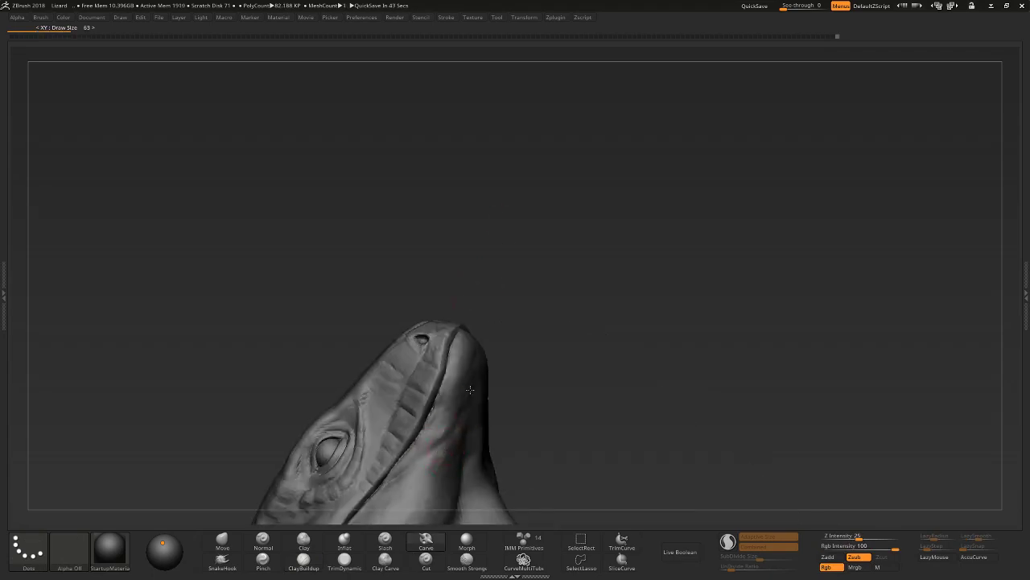
key("shift")
mouse_move(515, 368)
left_mouse_down()
mouse_move(545, 283)
mouse_move(577, 273)
mouse_move(545, 248)
mouse_move(564, 267)
left_mouse_up()
Push the neck and chest folds into fuller shapes with an enlarged Move brush (BMV).
key("b")
key("m")
key("v")
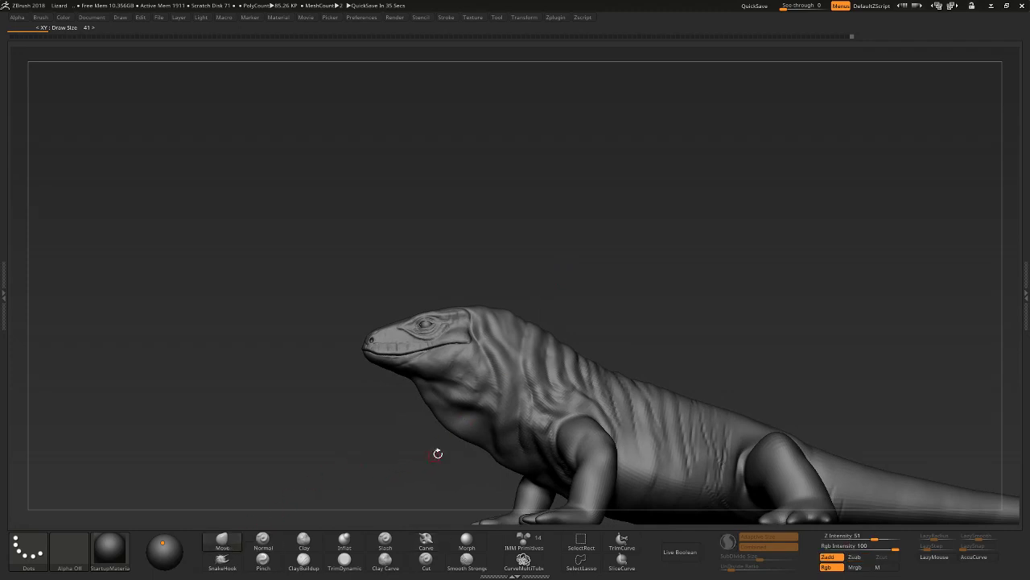
key("bracketright")
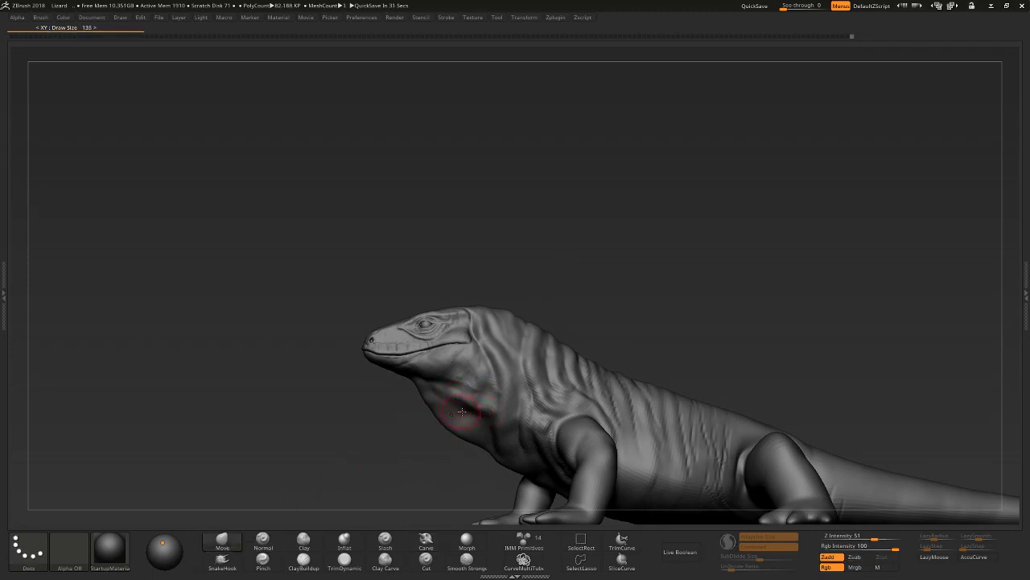
mouse_move(440, 473)
left_mouse_down()
mouse_move(531, 246)
mouse_move(604, 271)
mouse_move(690, 177)
mouse_move(627, 168)
left_mouse_up()
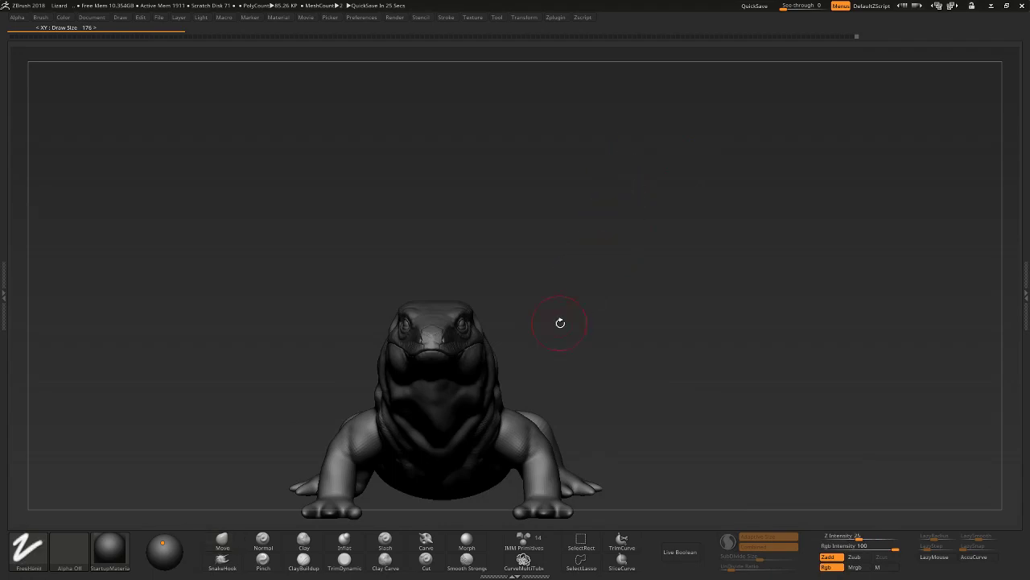
mouse_move(558, 322)
left_mouse_down()
mouse_move(485, 407)
mouse_move(505, 351)
left_mouse_up()
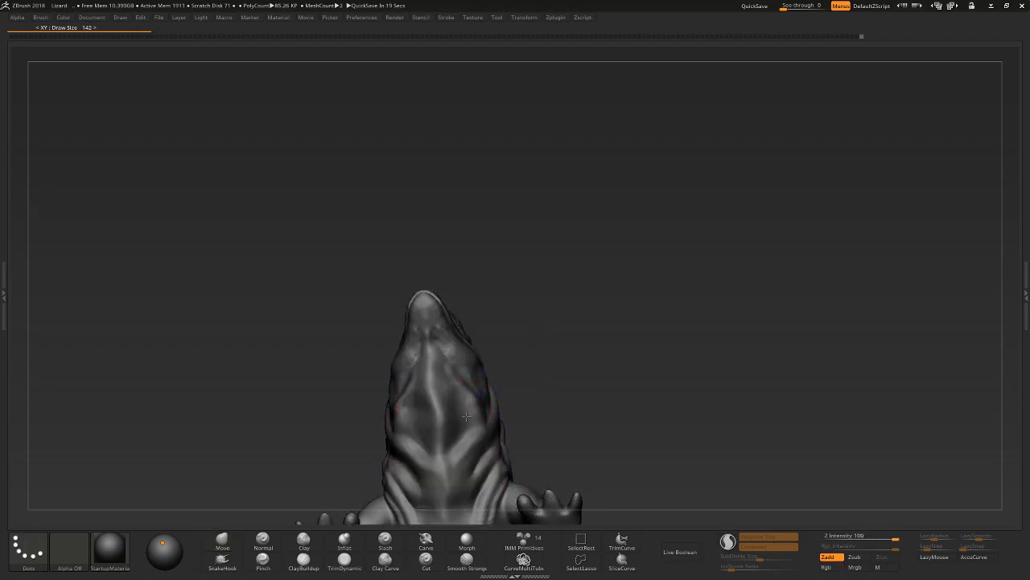
left_click_drag(530, 335, 480, 378)
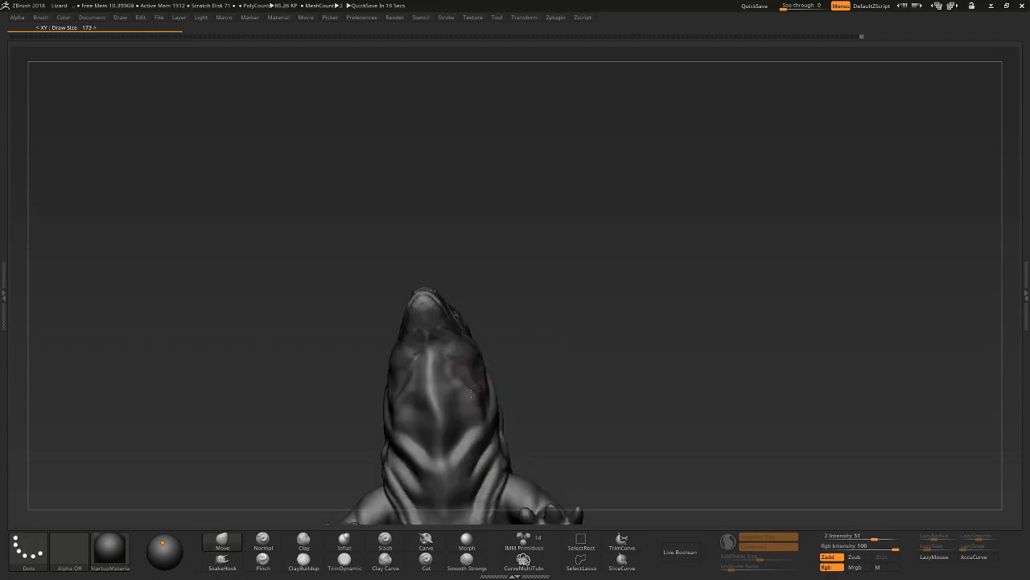
mouse_move(472, 393)
right_mouse_down()
mouse_move(397, 426)
mouse_move(617, 268)
mouse_move(559, 311)
right_mouse_up()
Ease some flank folds back toward their earlier form with the Morph brush.
left_click(467, 543)
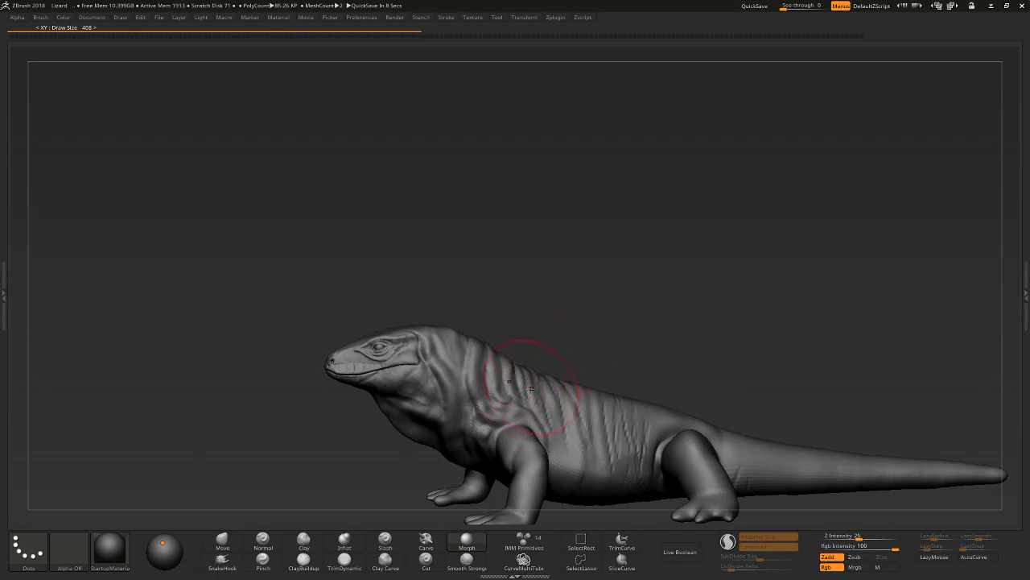
mouse_move(540, 389)
right_mouse_down("ctrl")
mouse_move(489, 387)
mouse_move(525, 297)
mouse_move(471, 397)
mouse_move(545, 334)
mouse_move(467, 423)
right_mouse_up("ctrl")
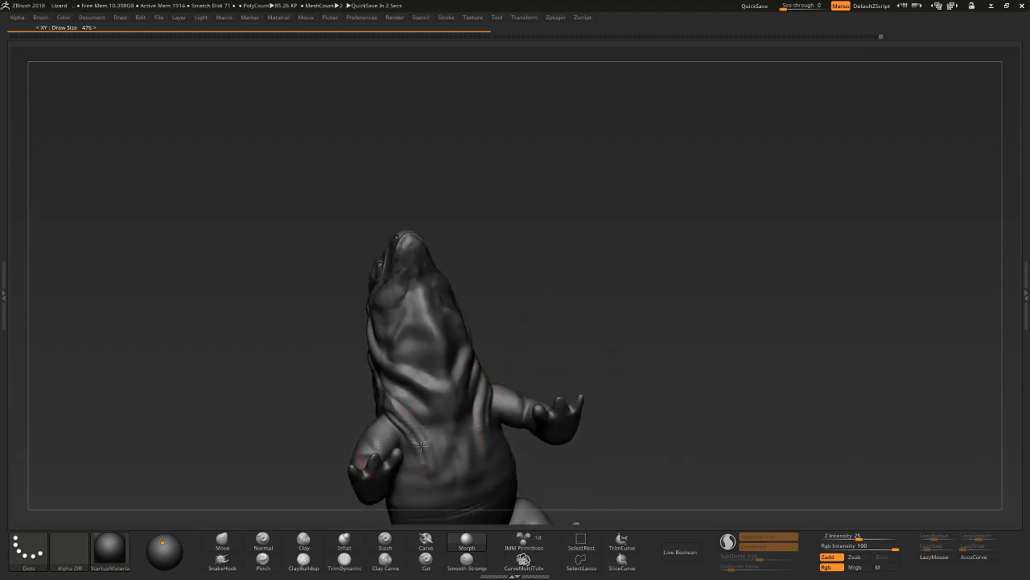
mouse_move(511, 448)
right_mouse_down()
mouse_move(552, 299)
mouse_move(600, 275)
mouse_move(593, 314)
right_mouse_up()
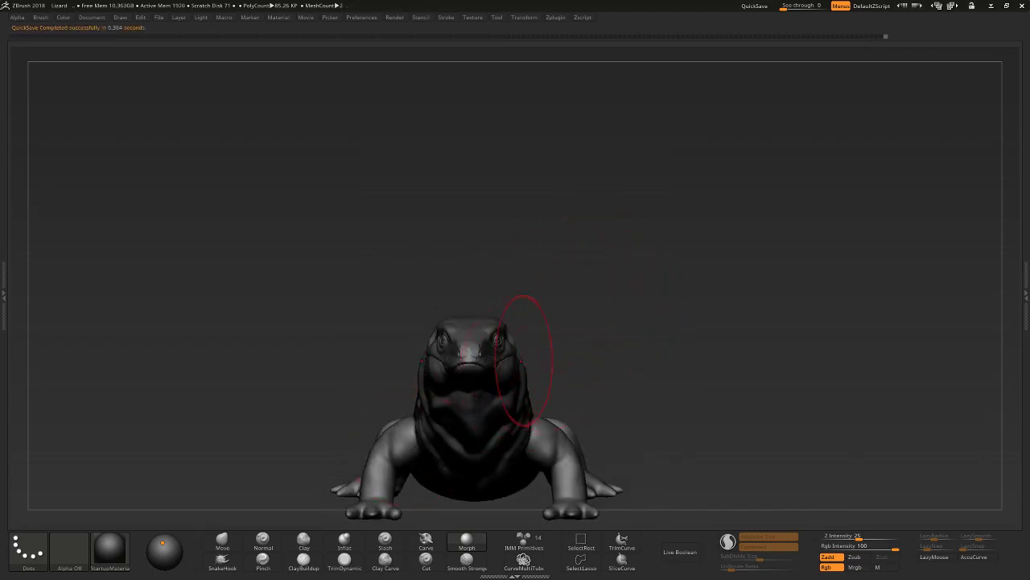
mouse_move(526, 362)
right_mouse_down()
mouse_move(559, 326)
mouse_move(521, 371)
mouse_move(375, 458)
right_mouse_up()
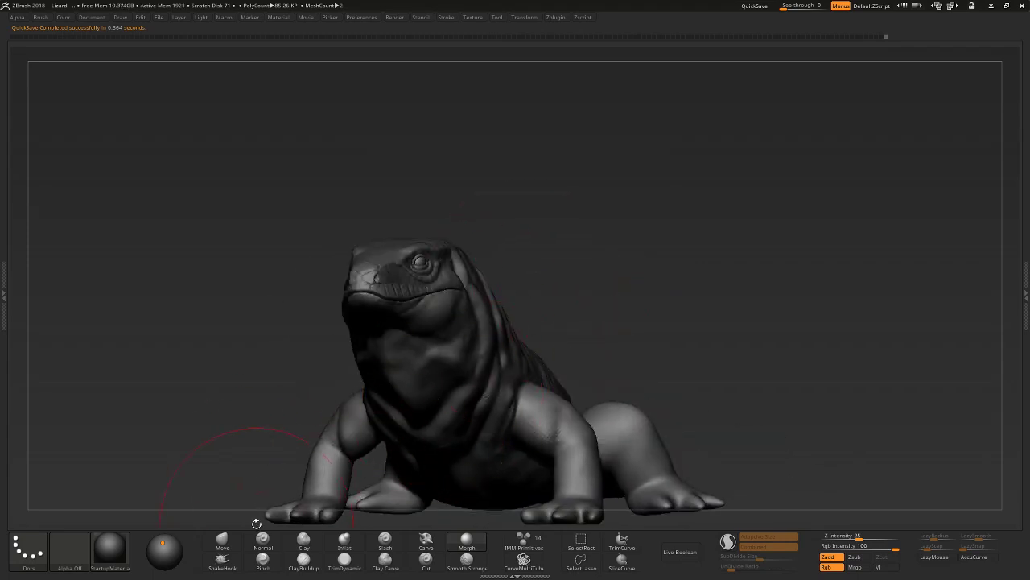
mouse_move(430, 438)
right_mouse_down()
mouse_move(621, 278)
mouse_move(435, 466)
right_mouse_up()
Drop the draw size via the right-click popup, try Inflat, then select the Carve brush at size 71.
left_click(263, 548)
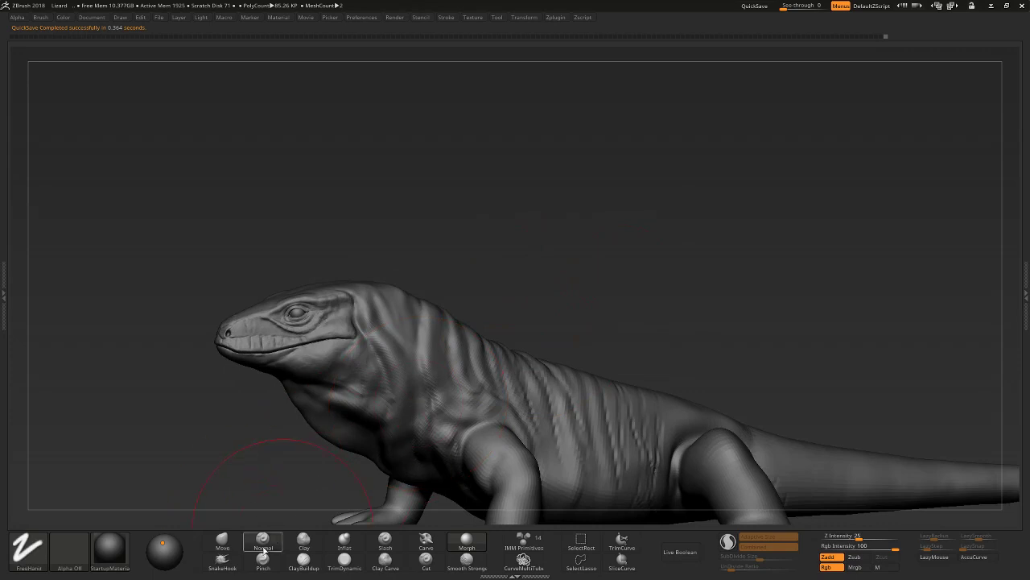
right_click_drag(322, 451, 483, 338)
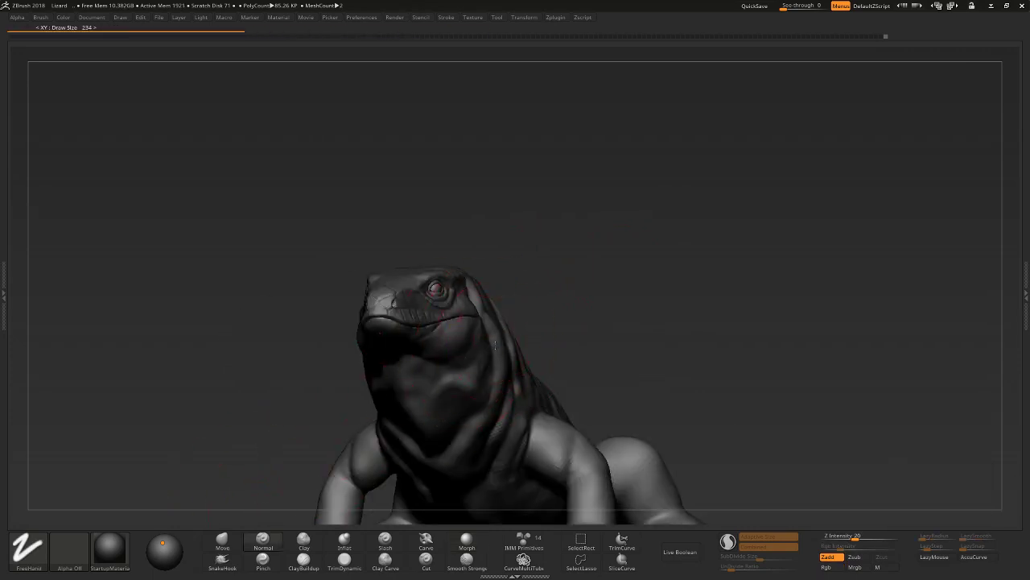
key("bracketleft")
key("bracketleft")
key("bracketleft")
right_click(495, 377)
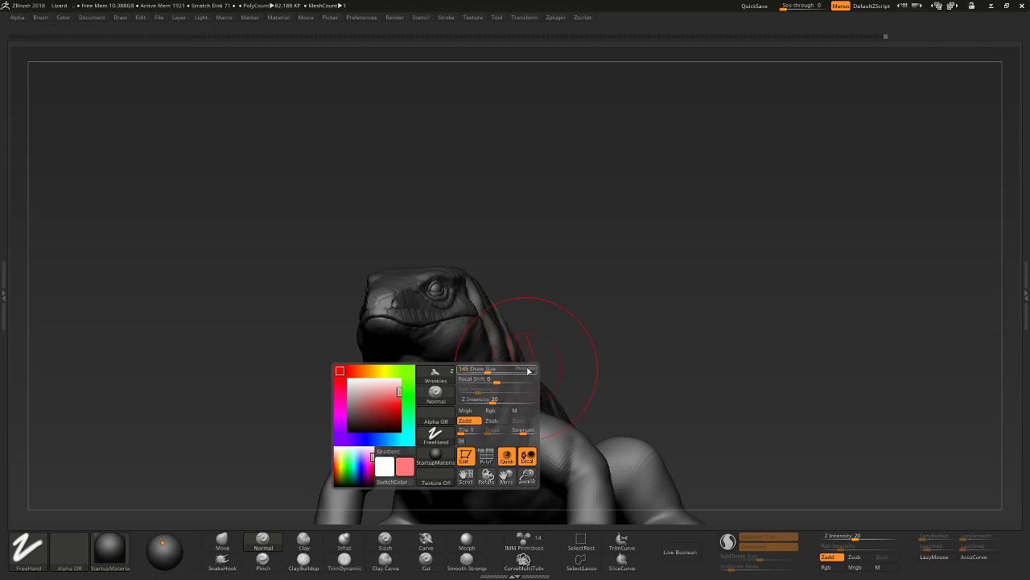
left_click_drag(528, 371, 493, 338)
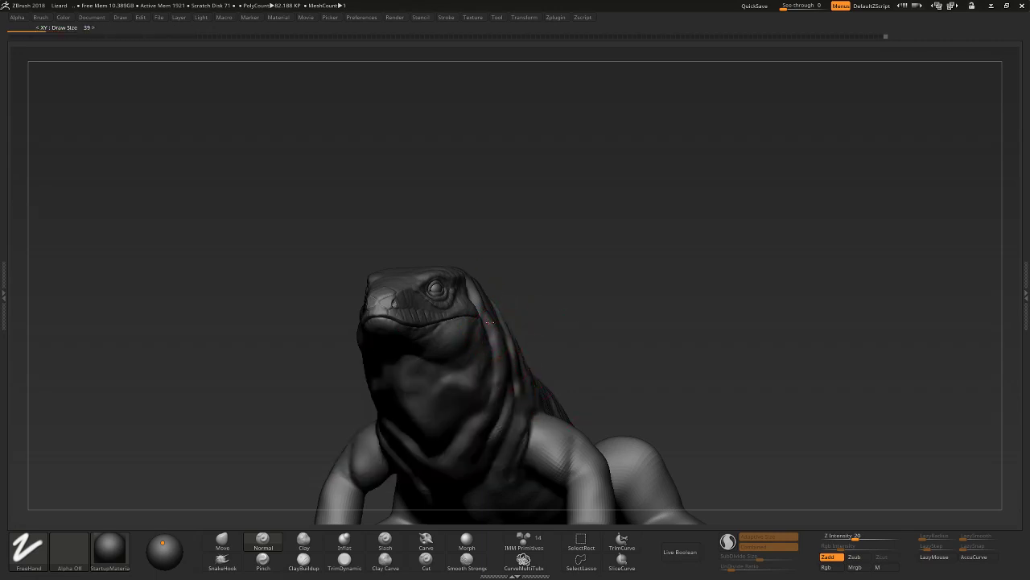
mouse_move(488, 322)
right_mouse_down()
mouse_move(511, 366)
mouse_move(483, 434)
mouse_move(477, 389)
right_mouse_up()
left_click(345, 539)
left_click(426, 539)
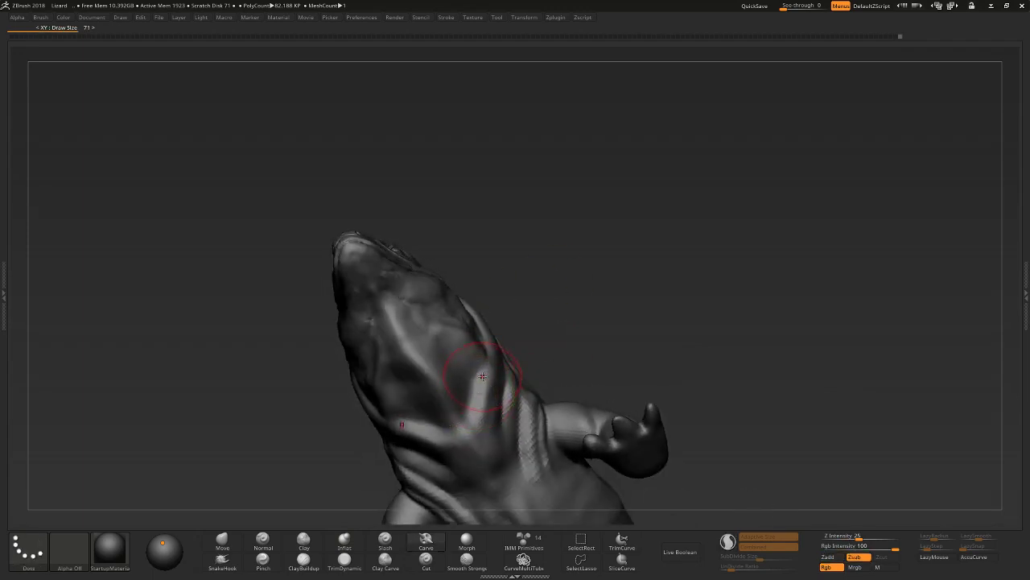
Carve a crease into the underside of the throat and pinch its edges tighter.
key("bracketleft")
left_click_drag(476, 384, 472, 404)
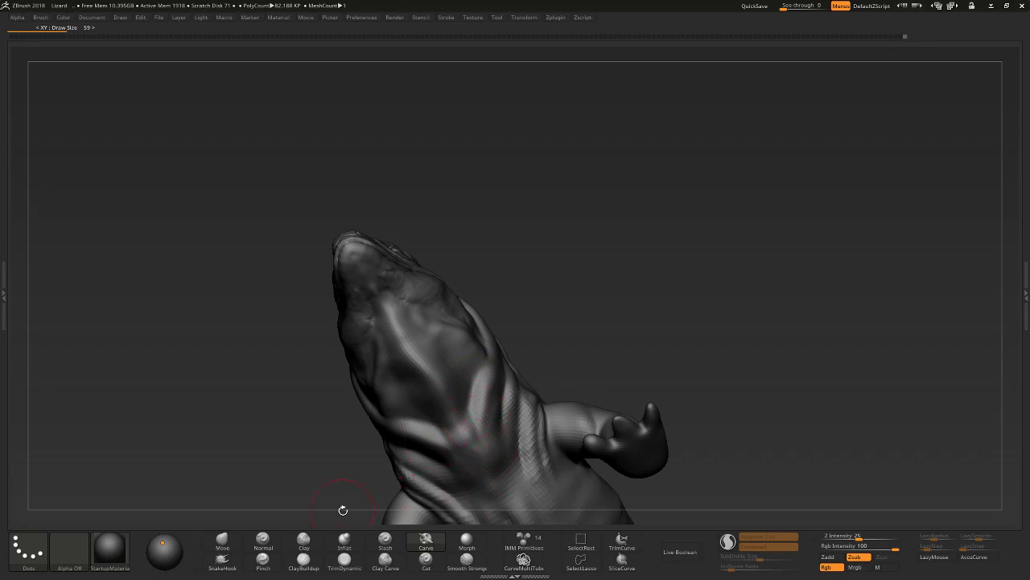
left_click(262, 558)
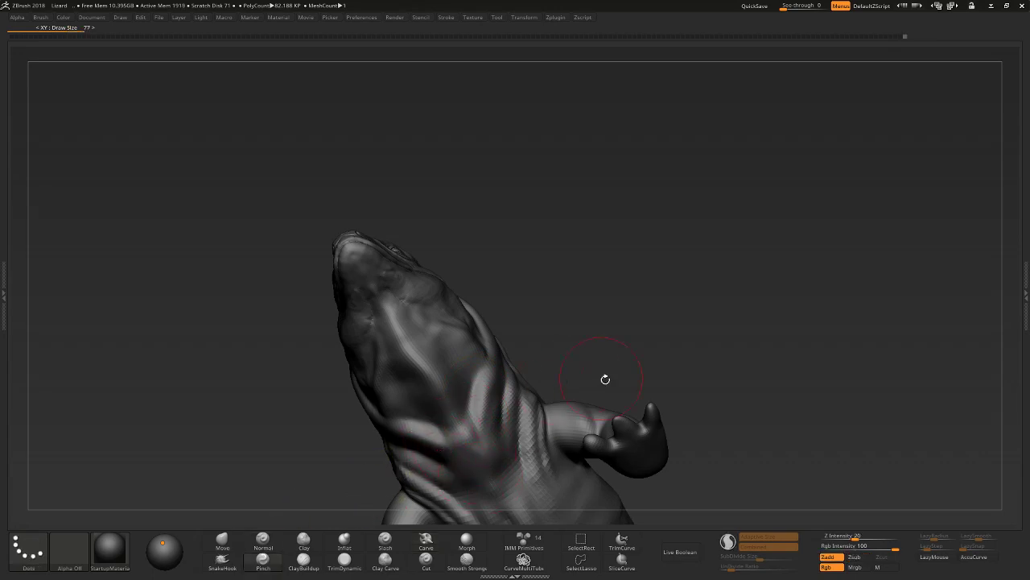
key("1")
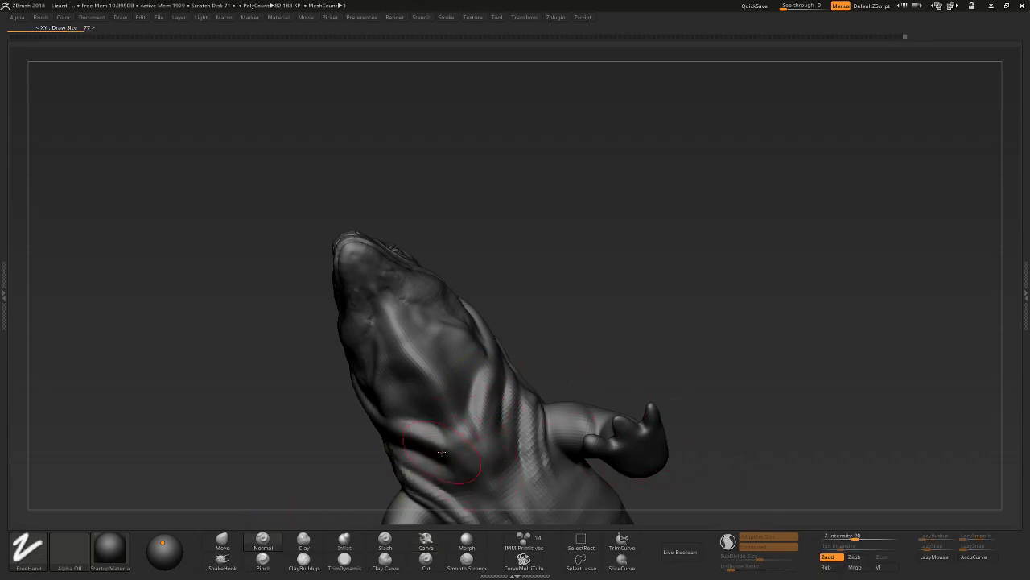
Build up the surrounding throat folds with the Standard brush at size 52 while orbiting the head.
right_click_drag(450, 418, 524, 358)
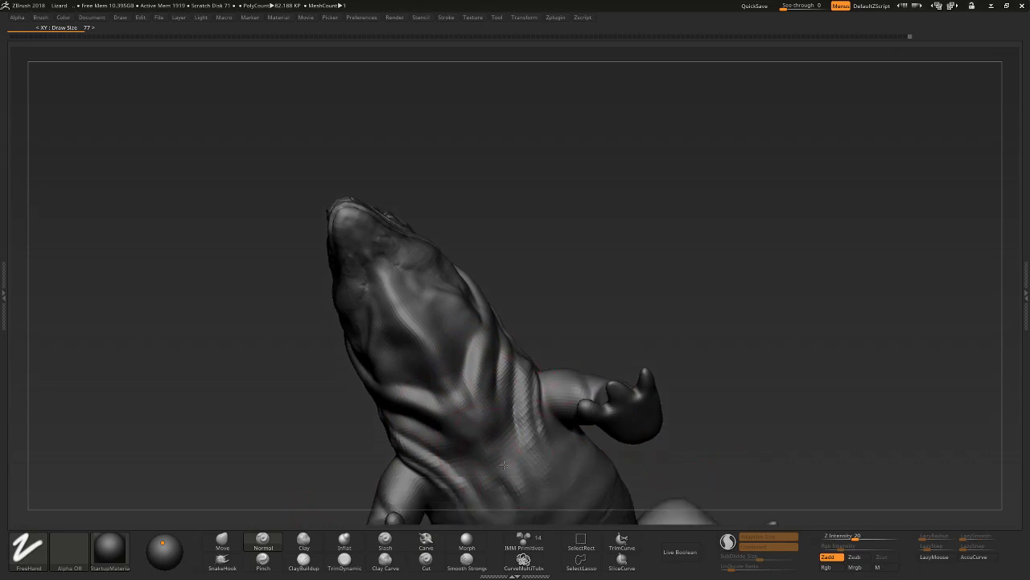
right_click_drag(548, 317, 479, 445)
right_click_drag(441, 398, 430, 403)
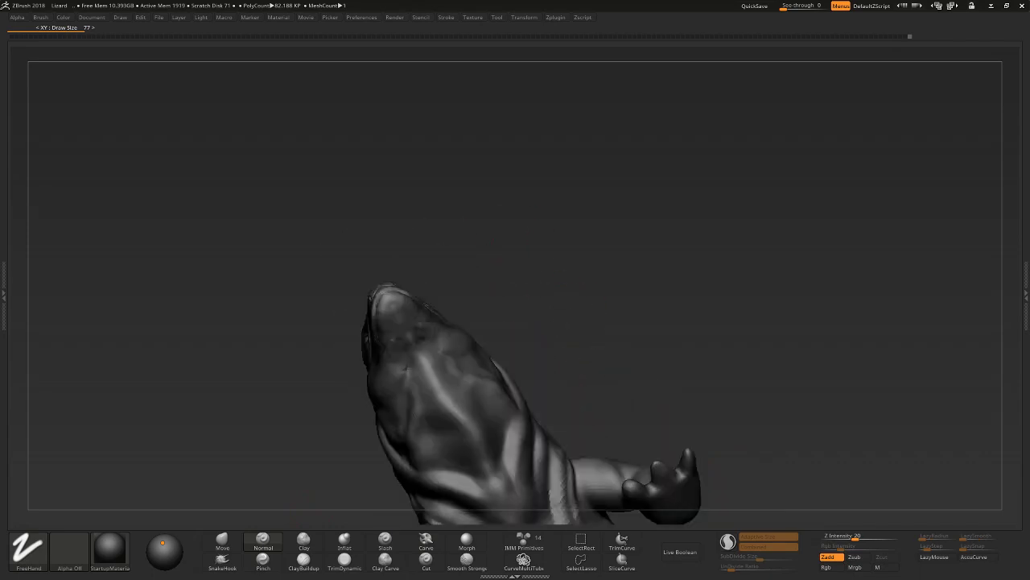
mouse_move(518, 327)
right_mouse_down()
mouse_move(429, 406)
mouse_move(492, 346)
right_mouse_up()
right_click_drag(487, 390, 504, 330)
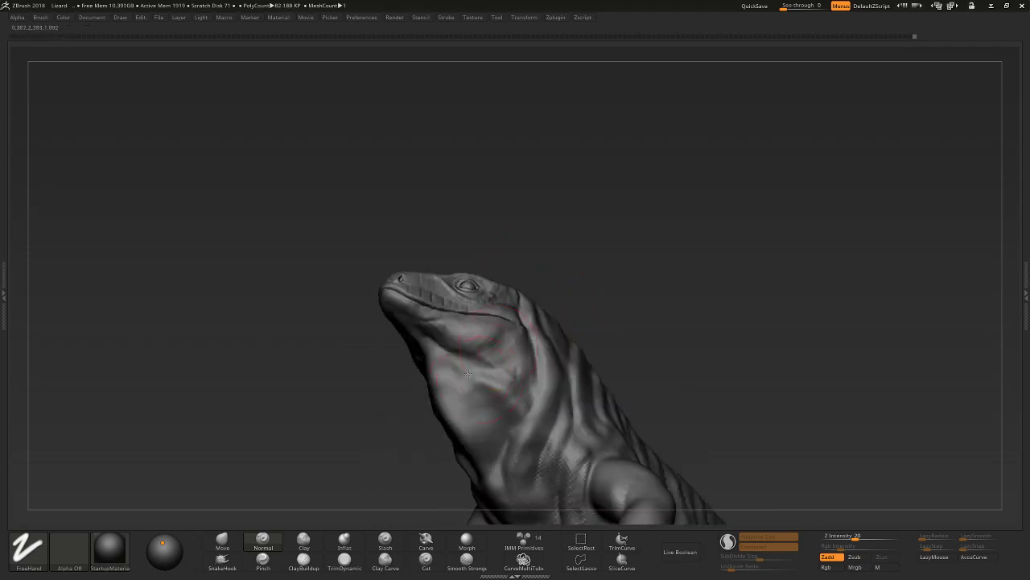
right_click_drag(468, 374, 430, 329)
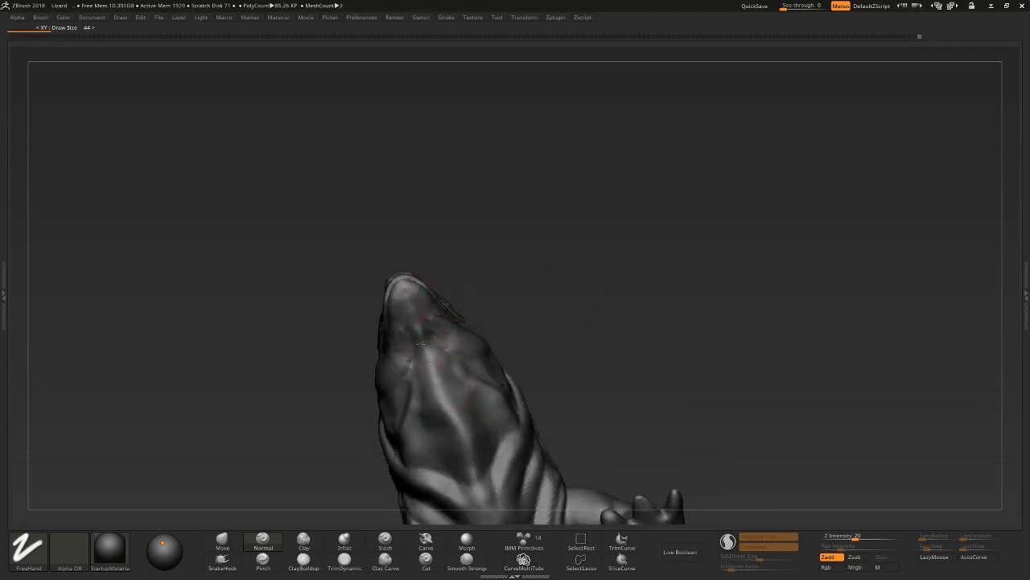
mouse_move(515, 277)
right_mouse_down()
mouse_move(569, 281)
mouse_move(587, 251)
mouse_move(628, 241)
mouse_move(641, 277)
mouse_move(644, 383)
mouse_move(603, 256)
mouse_move(586, 265)
mouse_move(587, 306)
mouse_move(544, 342)
mouse_move(542, 357)
right_mouse_up()
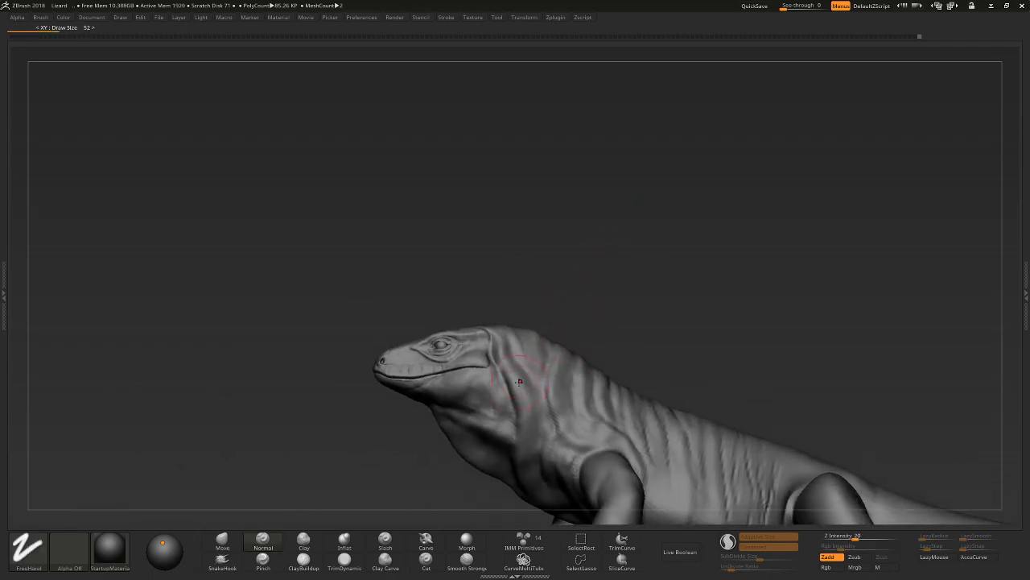
Reshape the throat folds with the Move brush, shrinking it while checking the neck.
right_click_drag(365, 463, 379, 476)
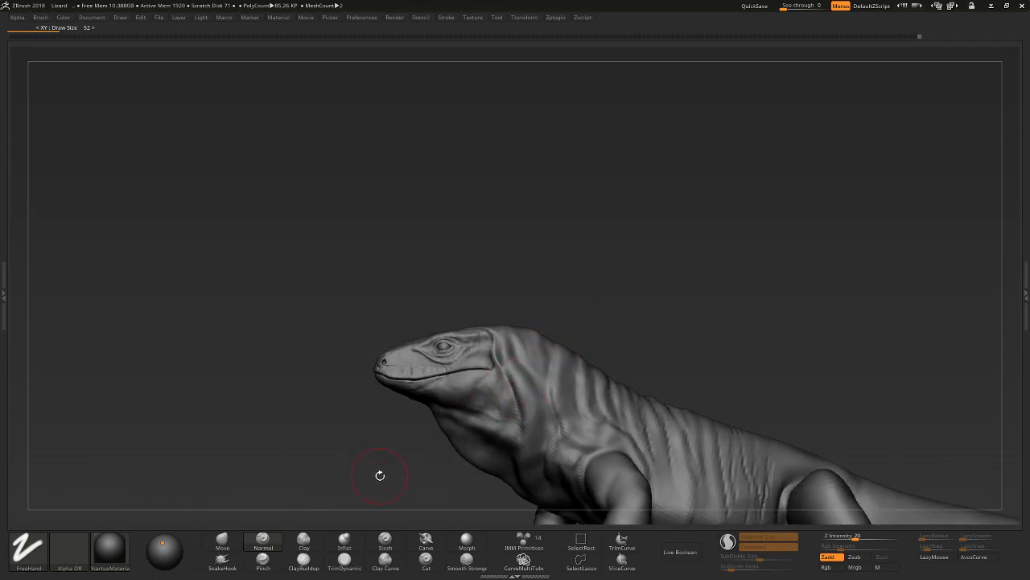
left_click(222, 538)
left_click_drag(488, 432, 462, 490)
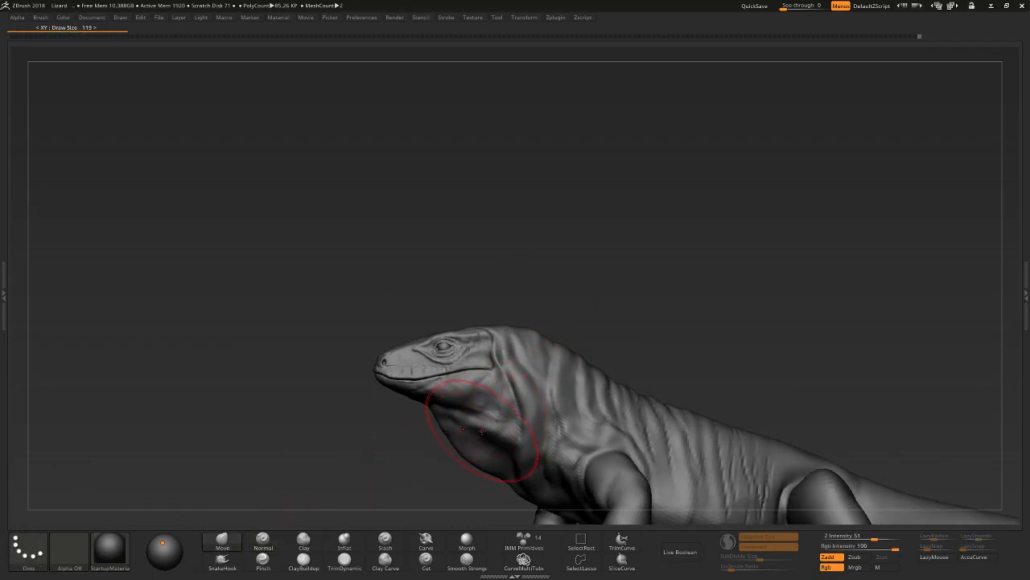
mouse_move(461, 490)
right_mouse_down("alt")
mouse_move(472, 438)
mouse_move(558, 321)
mouse_move(483, 368)
right_mouse_up("alt")
key("bracketleft")
mouse_move(541, 330)
right_mouse_down()
mouse_move(598, 336)
mouse_move(483, 363)
right_mouse_up()
key("bracketleft")
mouse_move(547, 333)
right_mouse_down()
mouse_move(587, 316)
mouse_move(437, 421)
mouse_move(439, 450)
right_mouse_up()
Reload Move (BMV) at about size 60 and push the throat folds from below.
key("b")
key("m")
key("v")
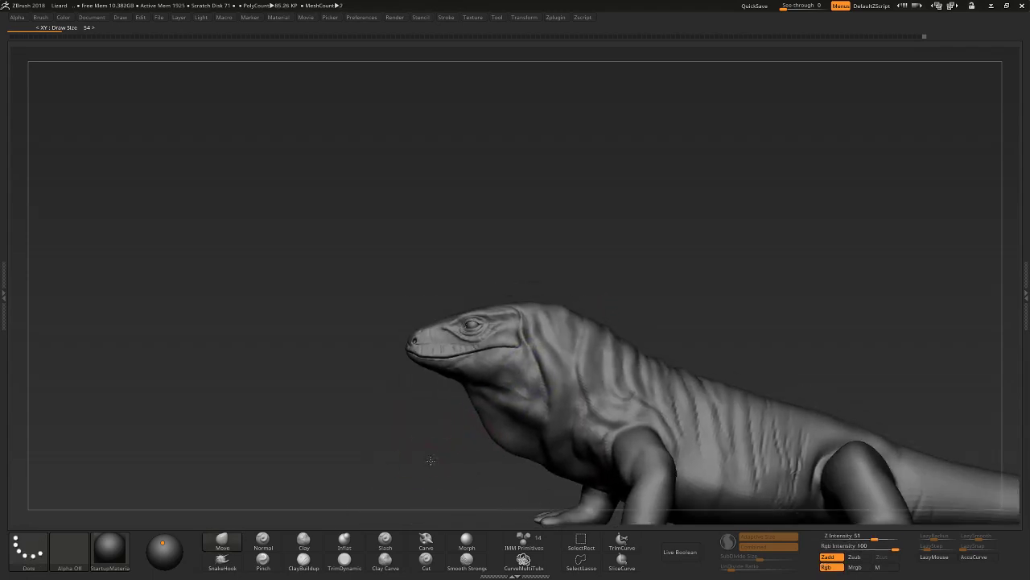
key("bracketright")
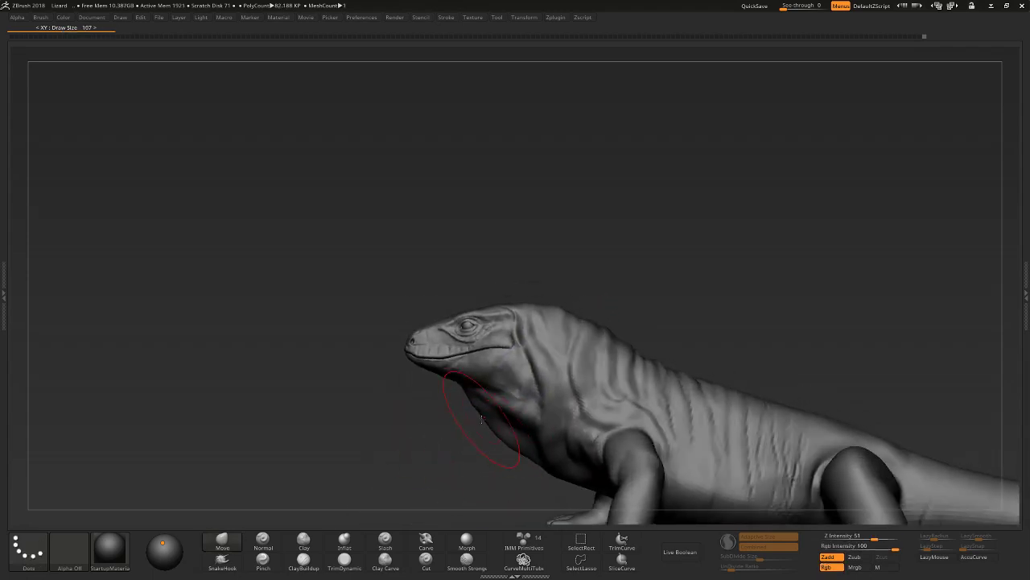
key("bracketleft")
key("bracketleft")
key("bracketleft")
mouse_move(453, 444)
right_mouse_down()
mouse_move(437, 386)
mouse_move(509, 331)
right_mouse_up()
key("bracketleft")
key("bracketright")
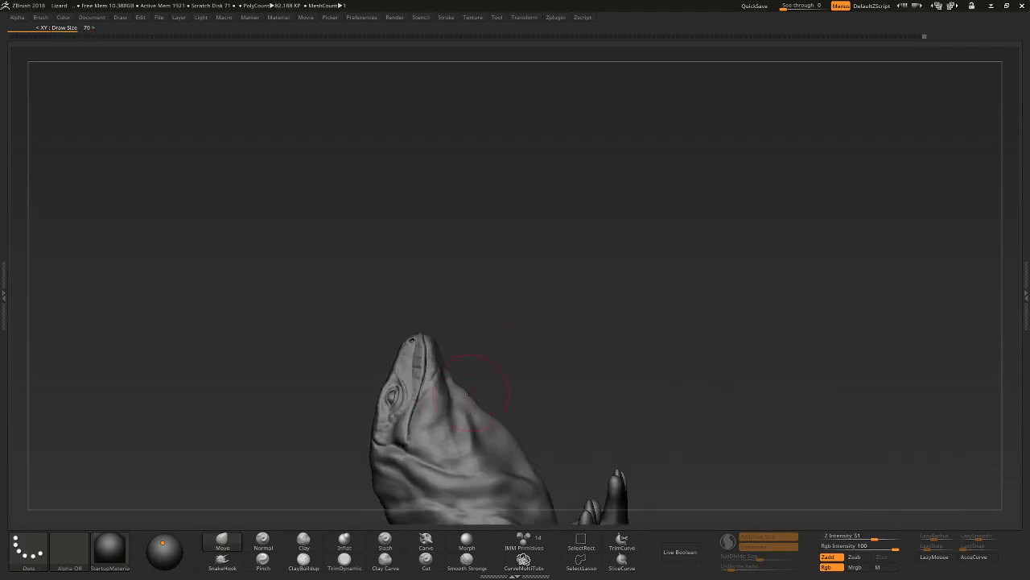
mouse_move(437, 363)
right_mouse_down()
mouse_move(442, 444)
mouse_move(554, 306)
mouse_move(459, 392)
mouse_move(580, 318)
mouse_move(591, 325)
right_mouse_up()
key("bracketright")
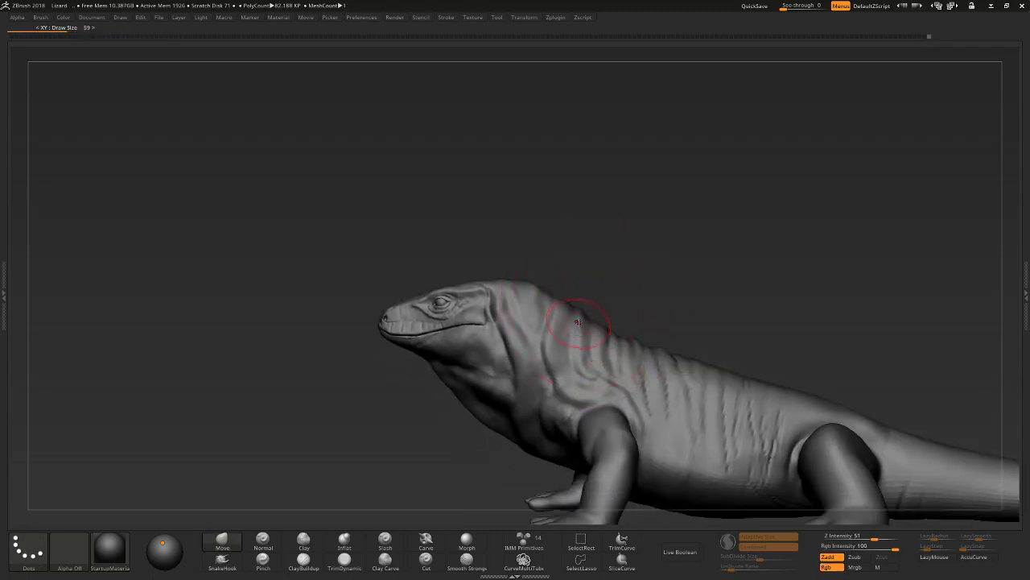
right_click_drag(575, 325, 544, 409)
Blend some neck areas back with Morph, then return to an enlarged Move brush.
left_click(467, 539)
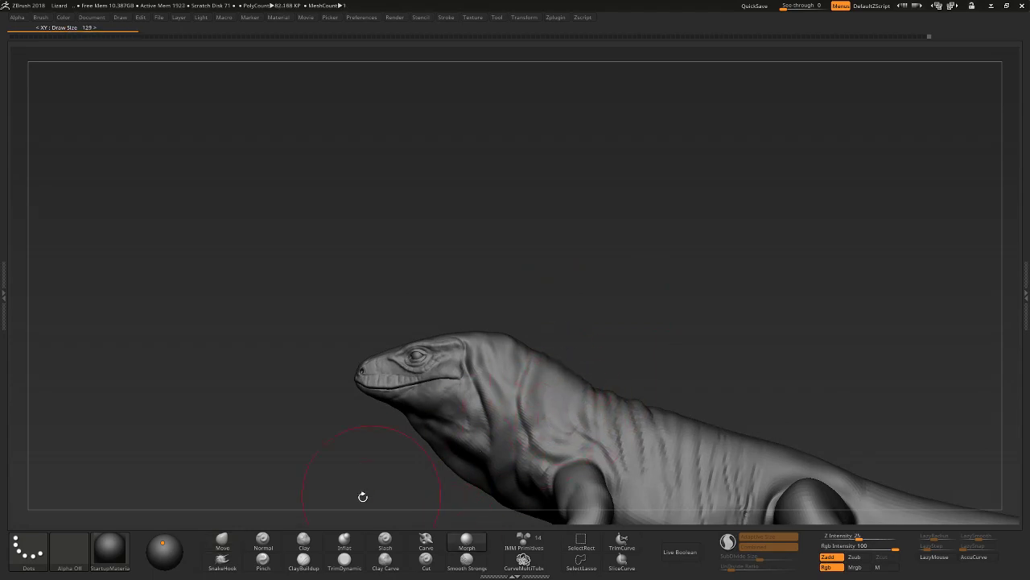
left_click(222, 541)
key("bracketright")
key("bracketright")
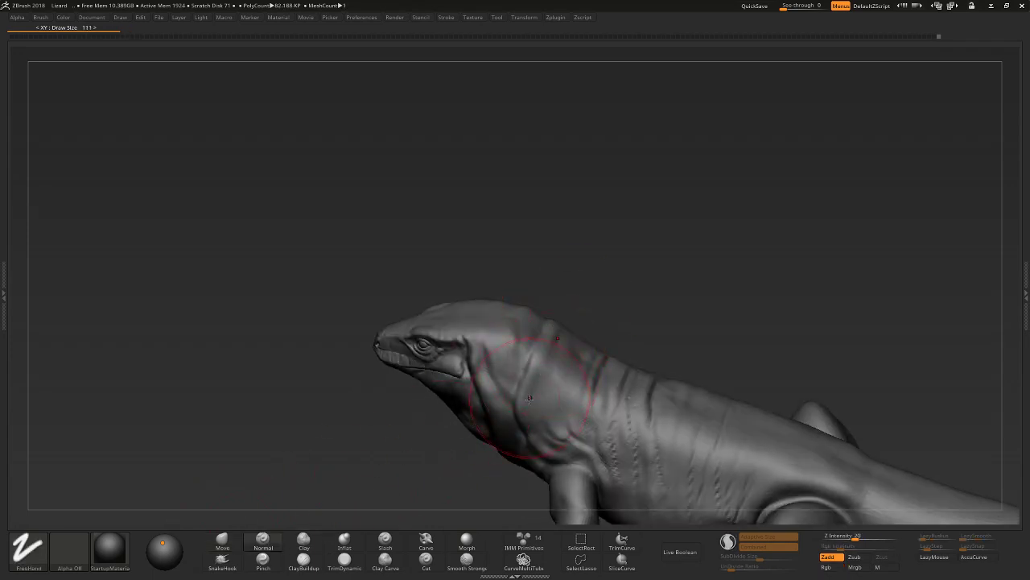
Deepen folds along the lower neck, shoulder and throat with the FreeHand brush at draw size 48.
key("bracketleft")
key("bracketleft")
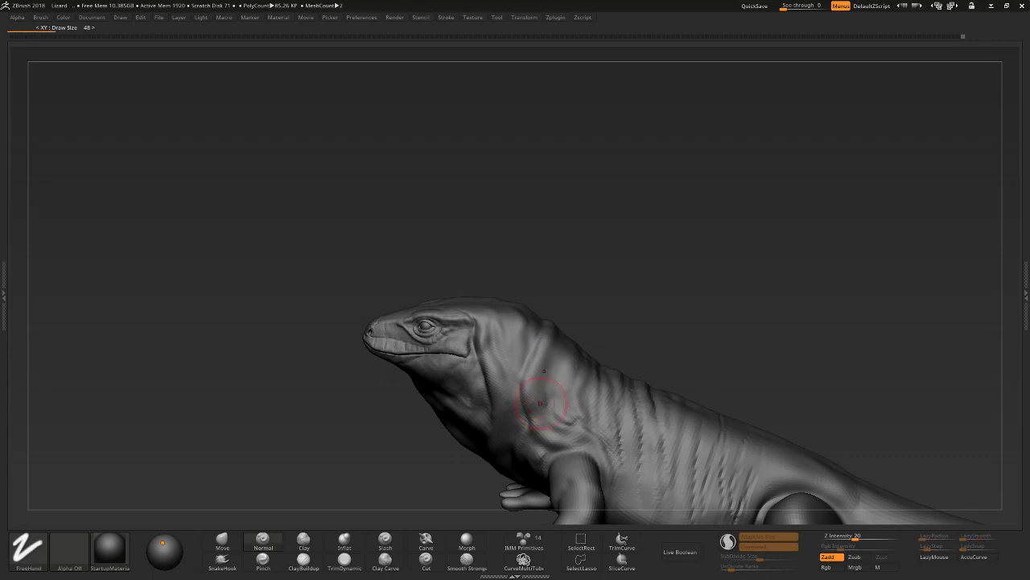
mouse_move(544, 355)
left_mouse_down()
mouse_move(569, 321)
mouse_move(589, 333)
mouse_move(592, 309)
left_mouse_up()
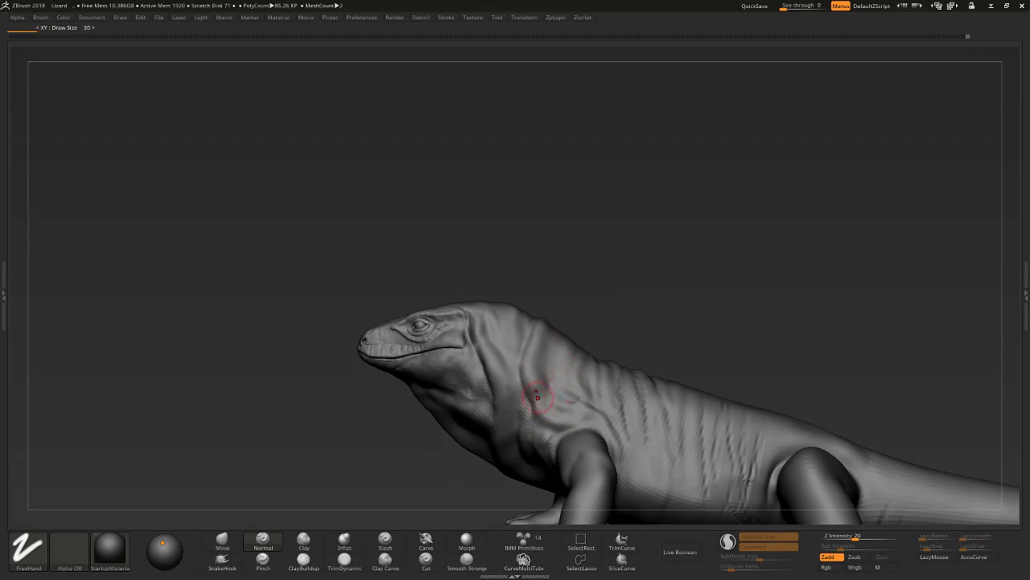
key("bracketright")
left_click_drag(604, 299, 591, 298)
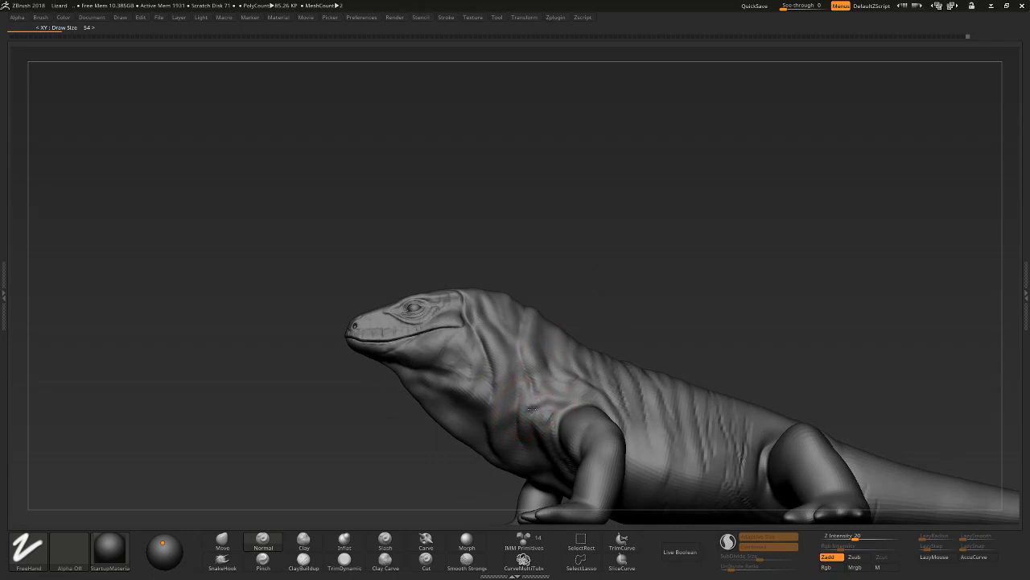
left_click_drag(524, 398, 606, 334)
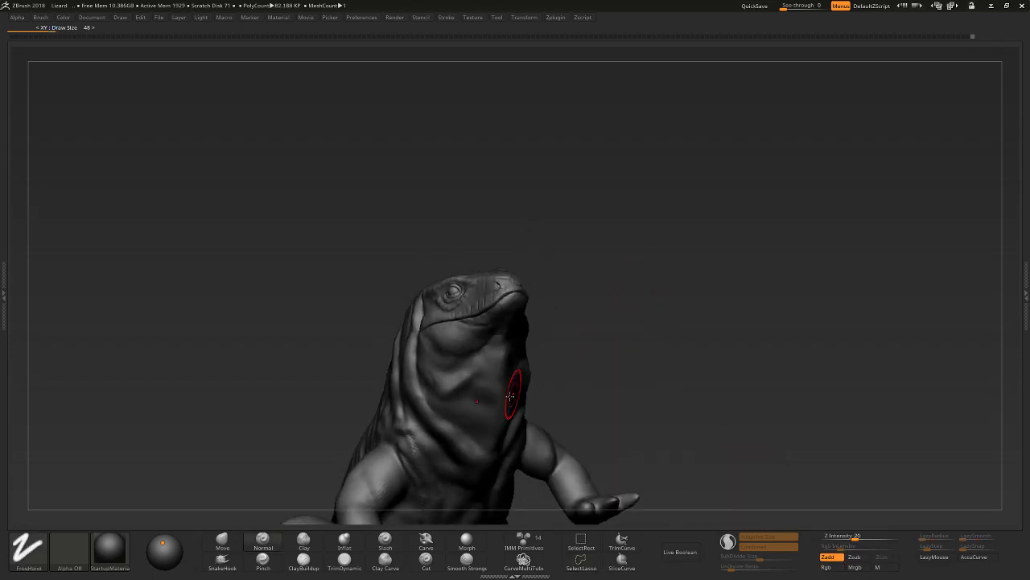
Orbit the lizard from a three-quarter view to below, looking up at its chest and throat.
left_click_drag(588, 340, 542, 416)
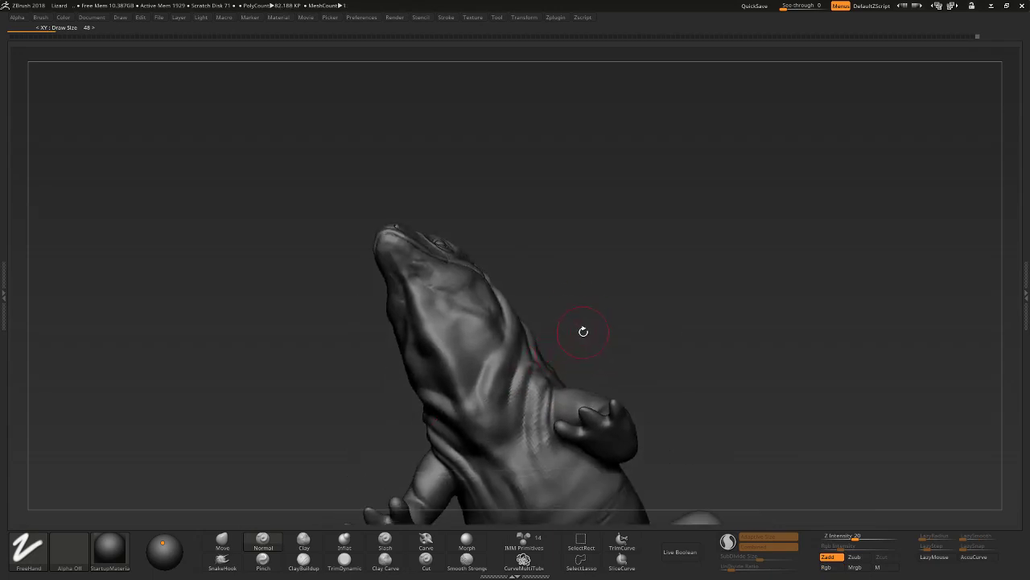
left_click_drag(585, 329, 532, 368)
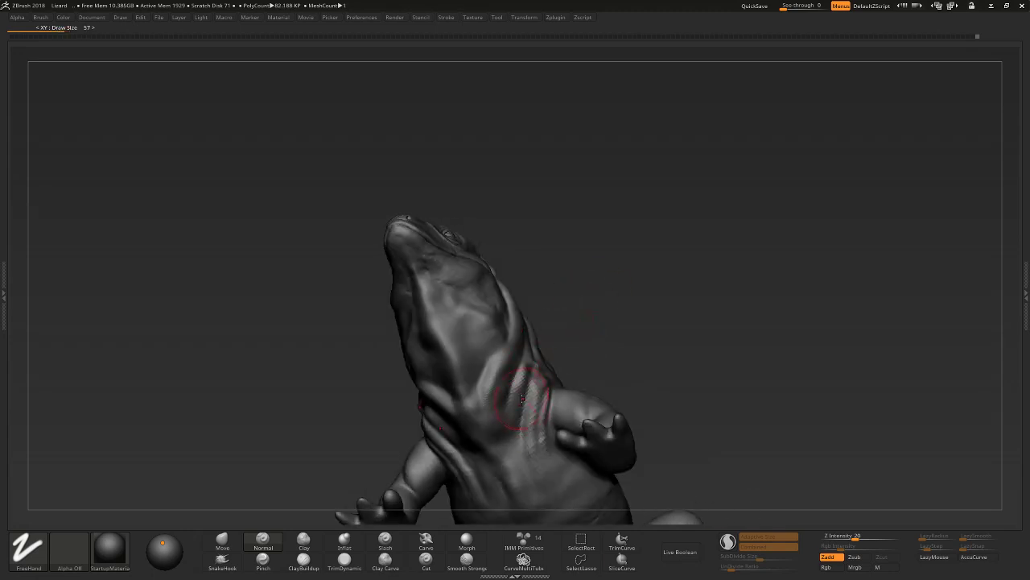
left_click_drag(588, 313, 519, 465)
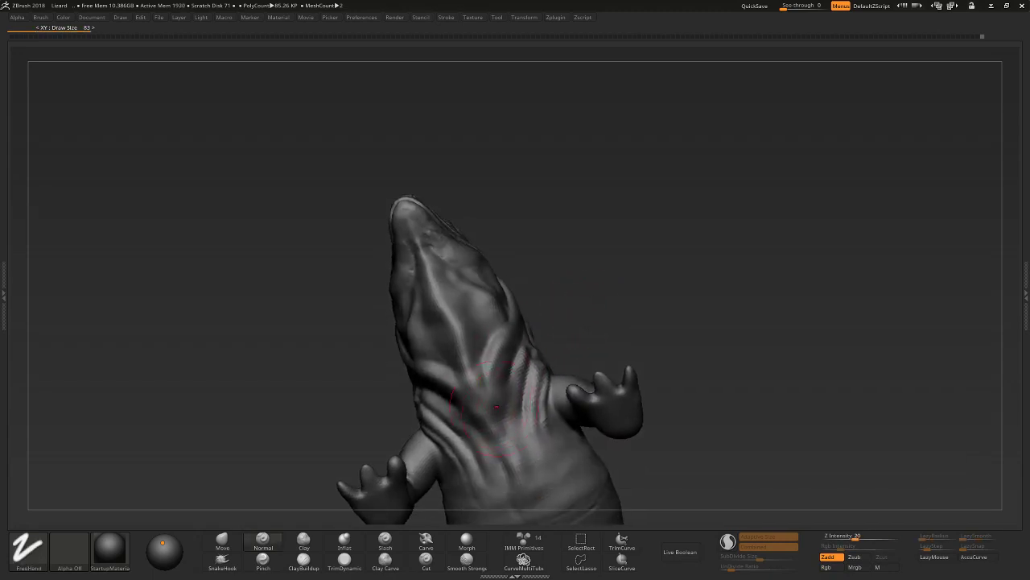
left_click_drag(590, 324, 444, 384)
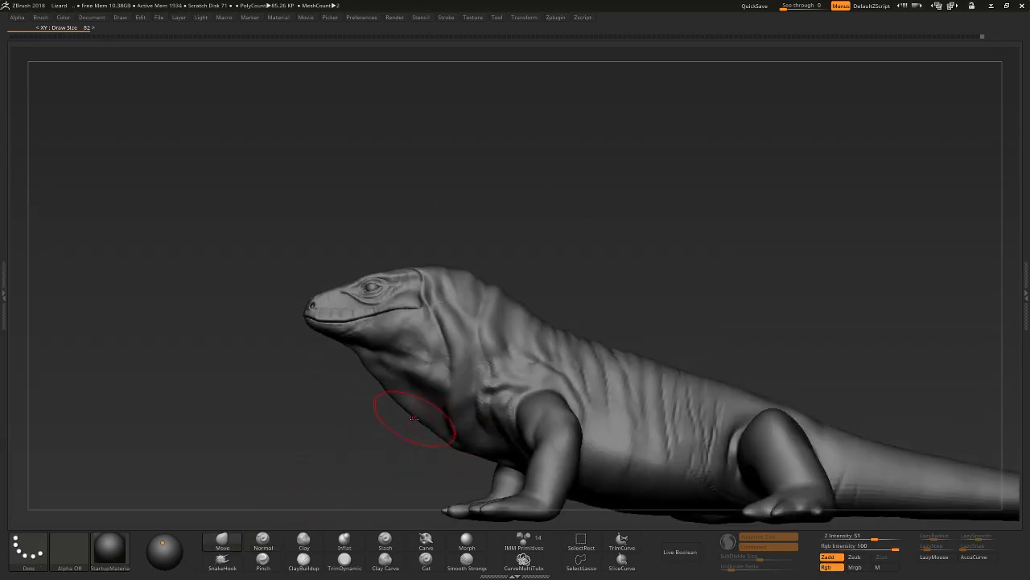
Enlarge the brush and switch to freehand Normal-brush sculpting with the lizard facing the viewer.
key("]")
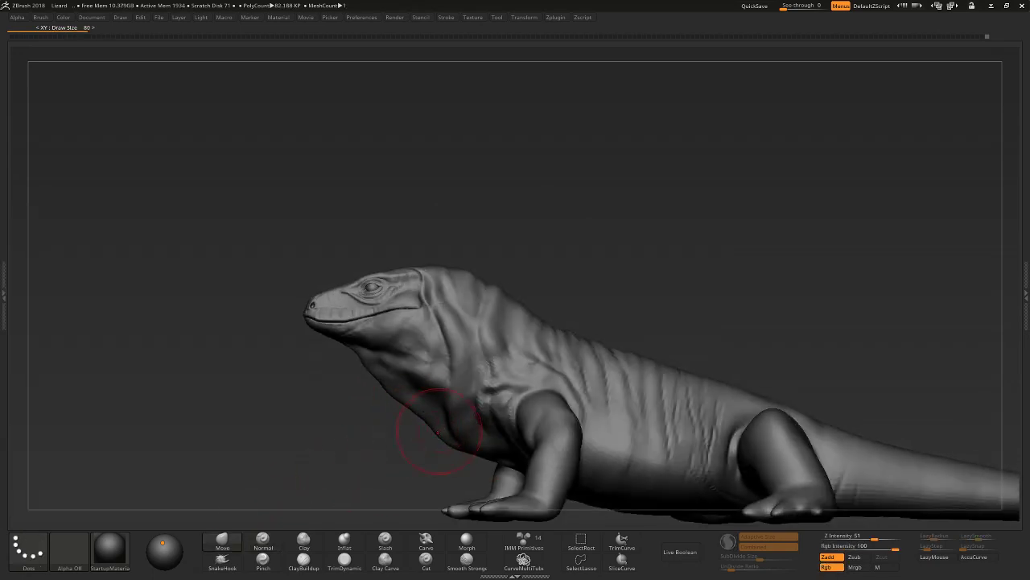
left_click_drag(396, 396, 506, 397)
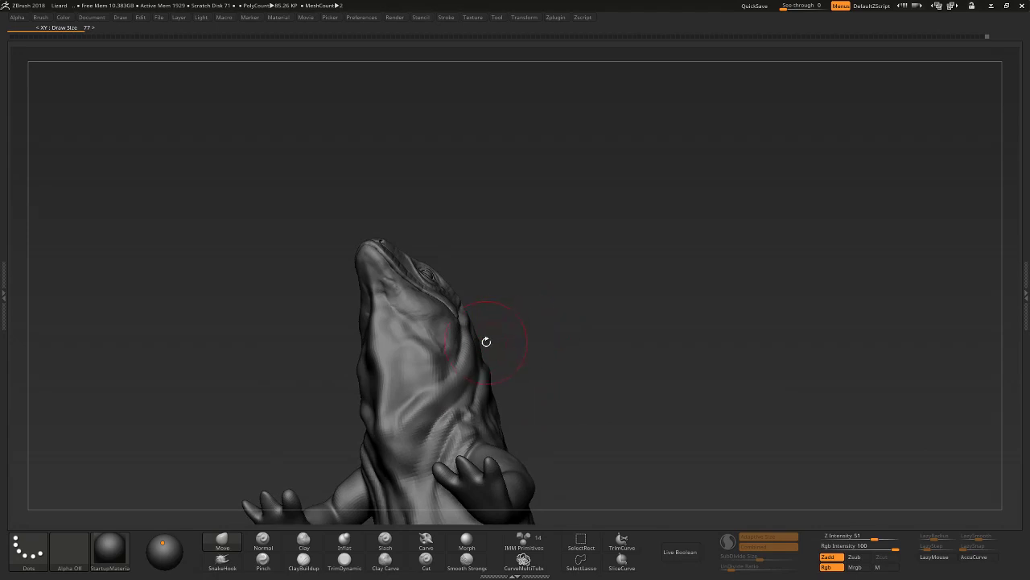
left_click(263, 538)
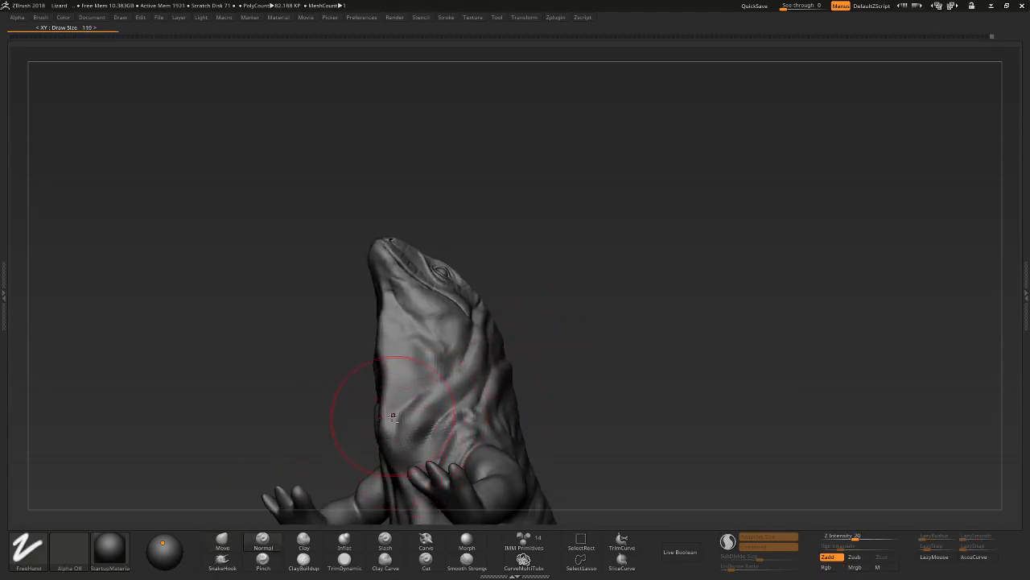
Shrink the brush to draw size 79, working around the chest, front leg and side profile.
mouse_move(392, 417)
right_mouse_down()
mouse_move(379, 426)
mouse_move(368, 391)
right_mouse_up()
key("bracketleft")
mouse_move(375, 434)
right_mouse_down()
mouse_move(455, 368)
mouse_move(322, 437)
mouse_move(315, 467)
mouse_move(357, 448)
mouse_move(346, 460)
right_mouse_up()
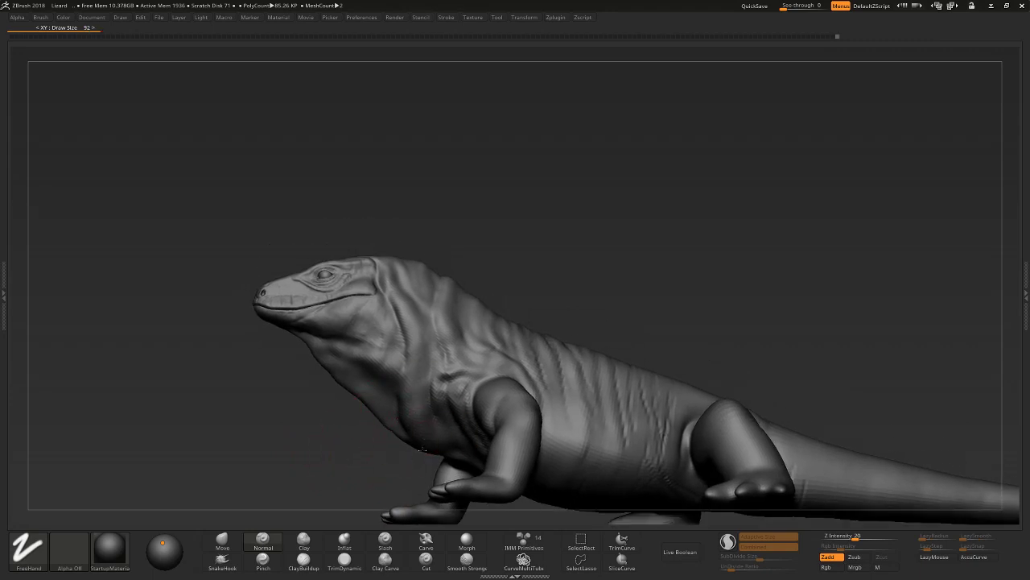
mouse_move(417, 401)
right_mouse_down()
mouse_move(404, 414)
mouse_move(357, 403)
mouse_move(345, 414)
mouse_move(382, 416)
right_mouse_up()
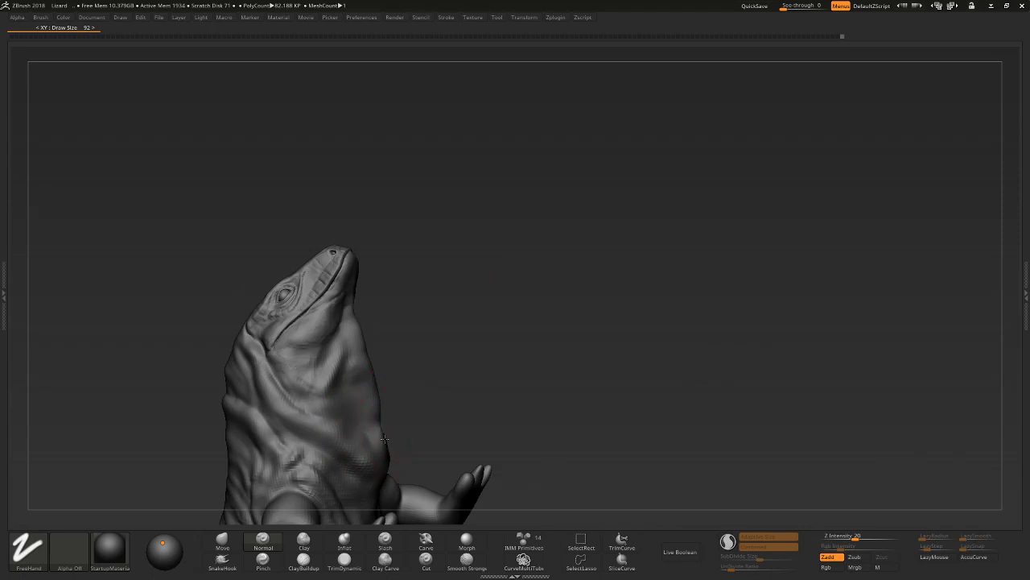
mouse_move(437, 391)
right_mouse_down()
mouse_move(388, 445)
mouse_move(423, 407)
mouse_move(411, 444)
right_mouse_up()
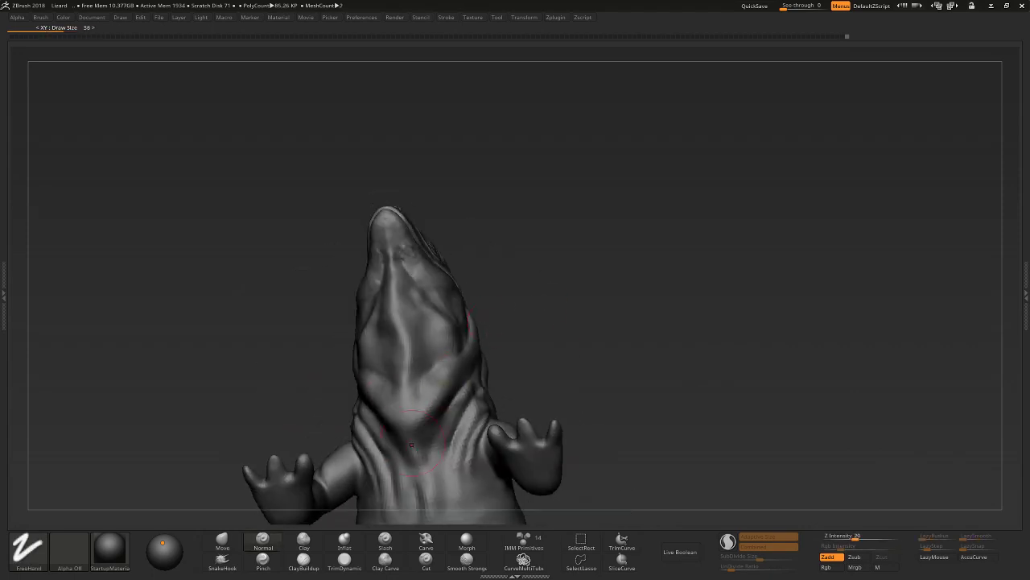
mouse_move(561, 297)
right_mouse_down()
mouse_move(643, 231)
mouse_move(603, 228)
mouse_move(610, 267)
right_mouse_up()
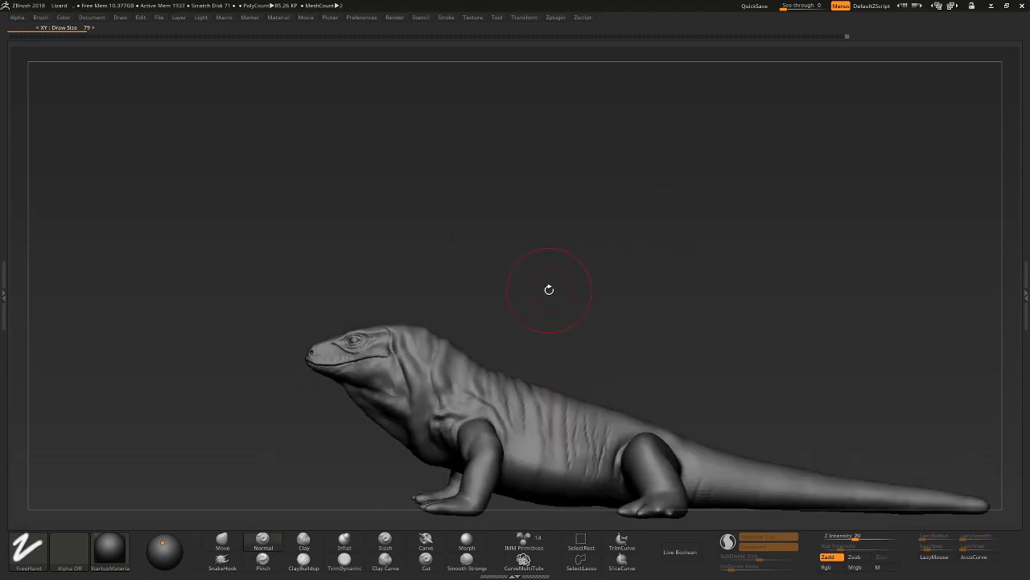
Preview the lizard's smoother surface with Dynamic Subdiv, then revert to the lower-resolution surface.
right_click_drag(541, 291, 555, 310, "alt")
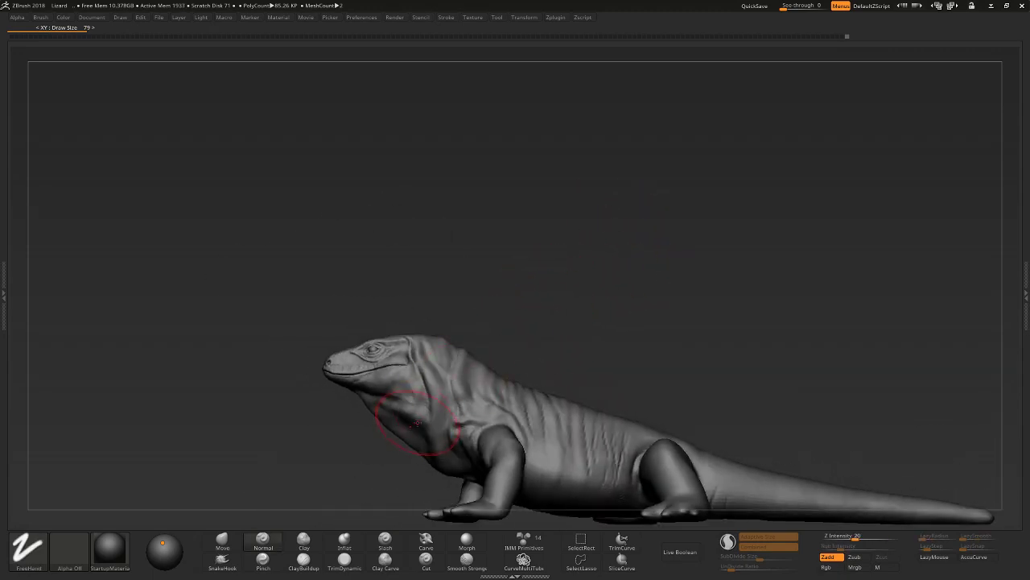
key("ctrl+z")
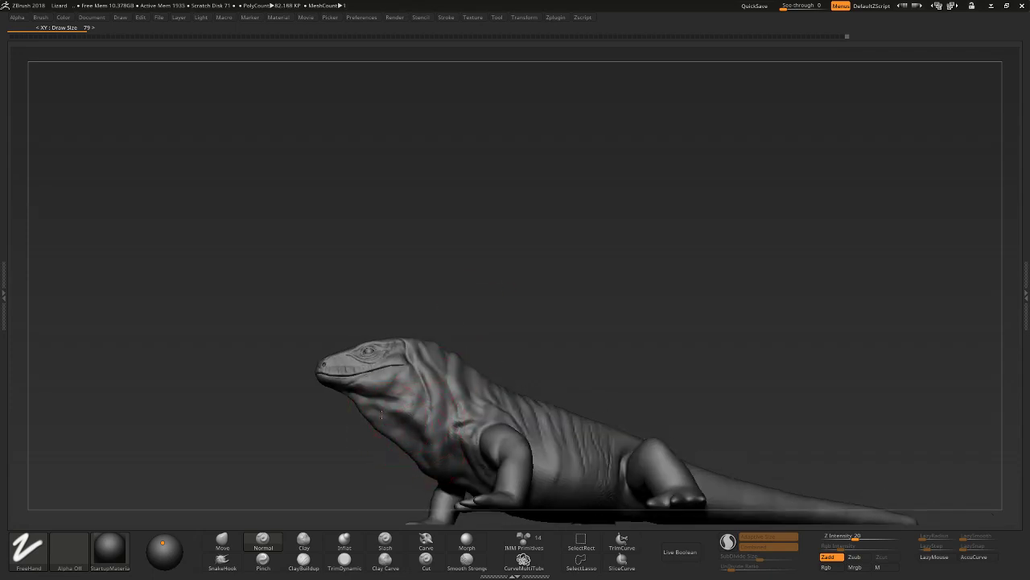
mouse_move(381, 414)
right_mouse_down()
mouse_move(510, 292)
mouse_move(534, 287)
mouse_move(566, 361)
mouse_move(627, 402)
mouse_move(596, 290)
mouse_move(545, 263)
right_mouse_up()
key("ctrl+d")
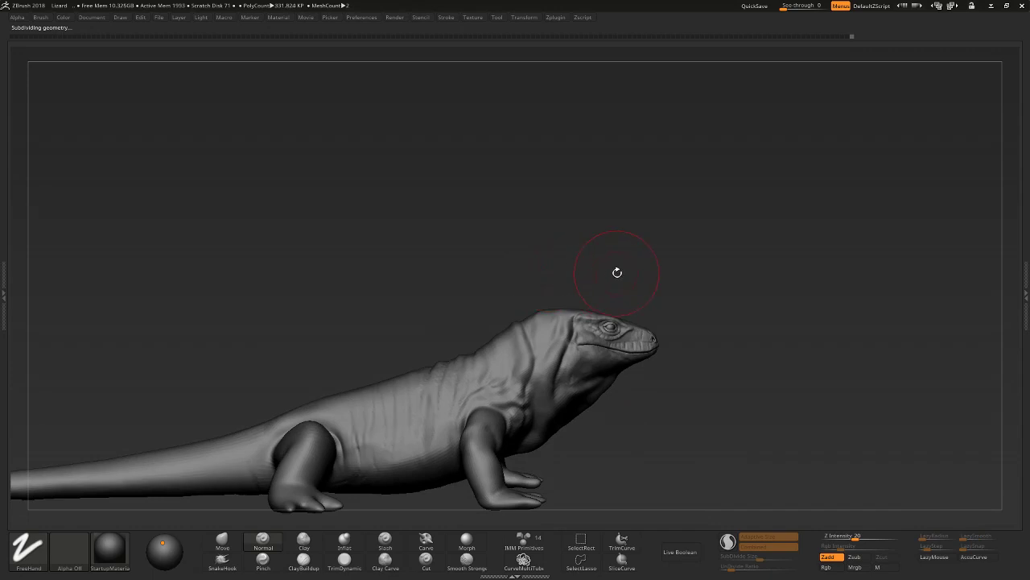
key("ctrl+z")
mouse_move(665, 266)
right_mouse_down()
mouse_move(628, 255)
mouse_move(473, 378)
mouse_move(451, 378)
right_mouse_up()
Reposition the light in the Light Placement sphere until it sits straight in front.
left_click(164, 548)
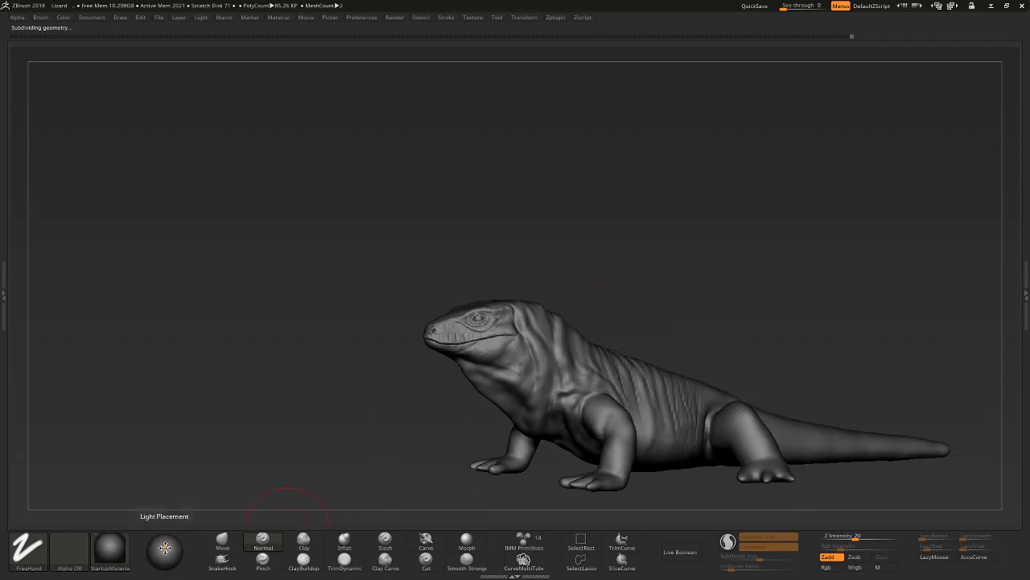
left_click(164, 548)
left_click(164, 547)
left_click(164, 547)
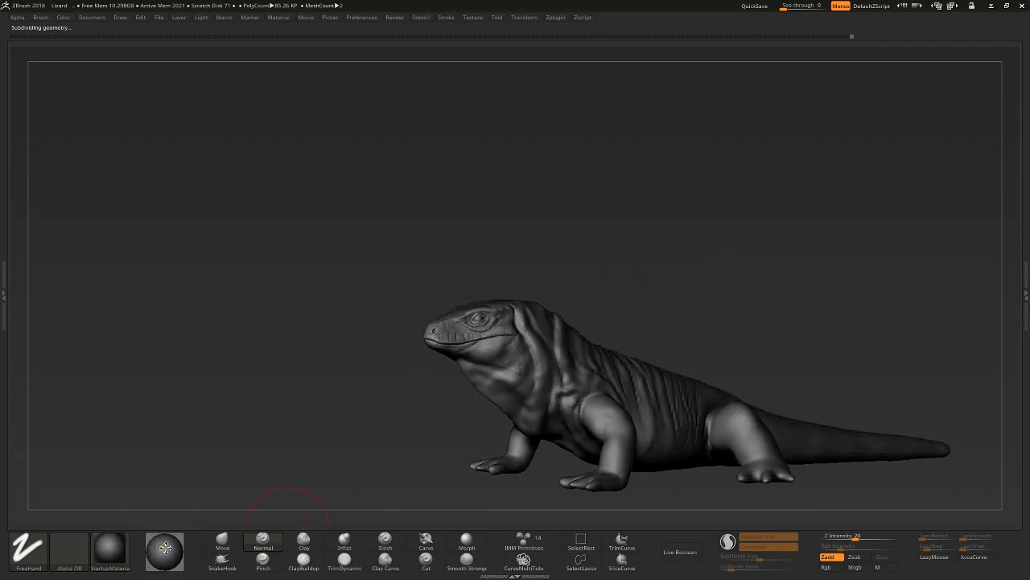
left_click(164, 548)
left_click(164, 548)
left_click(164, 547)
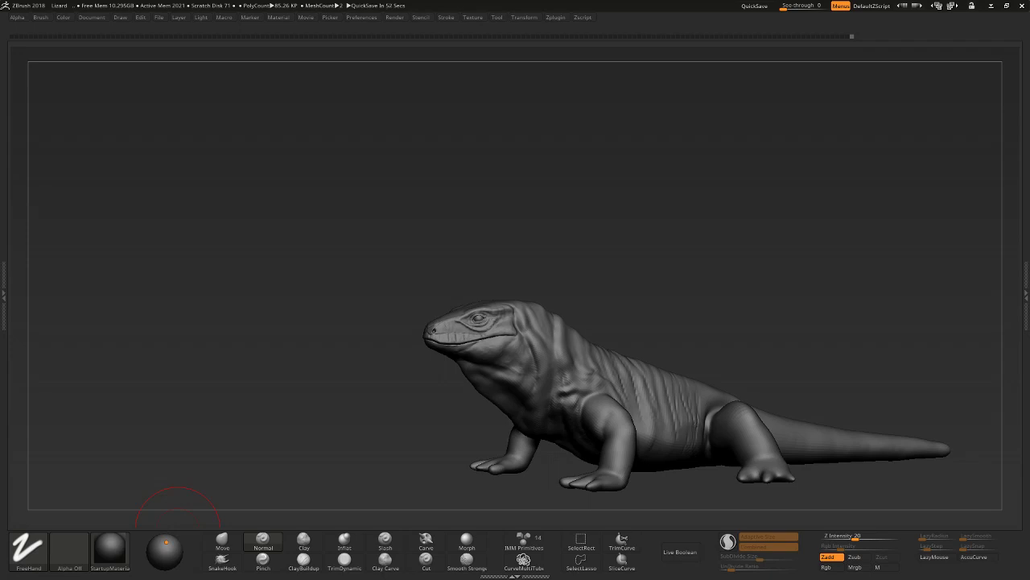
Frame the whole lizard with F, then zoom in on its head and front body.
key("f")
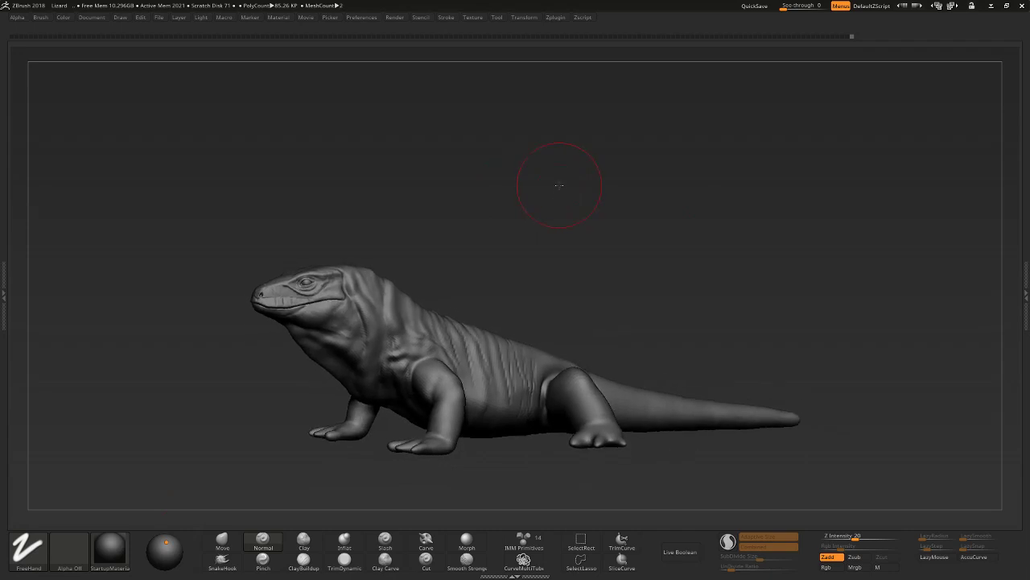
mouse_move(547, 313)
right_mouse_down("alt")
mouse_move(701, 231)
mouse_move(690, 177)
mouse_move(763, 198)
right_mouse_up("alt")
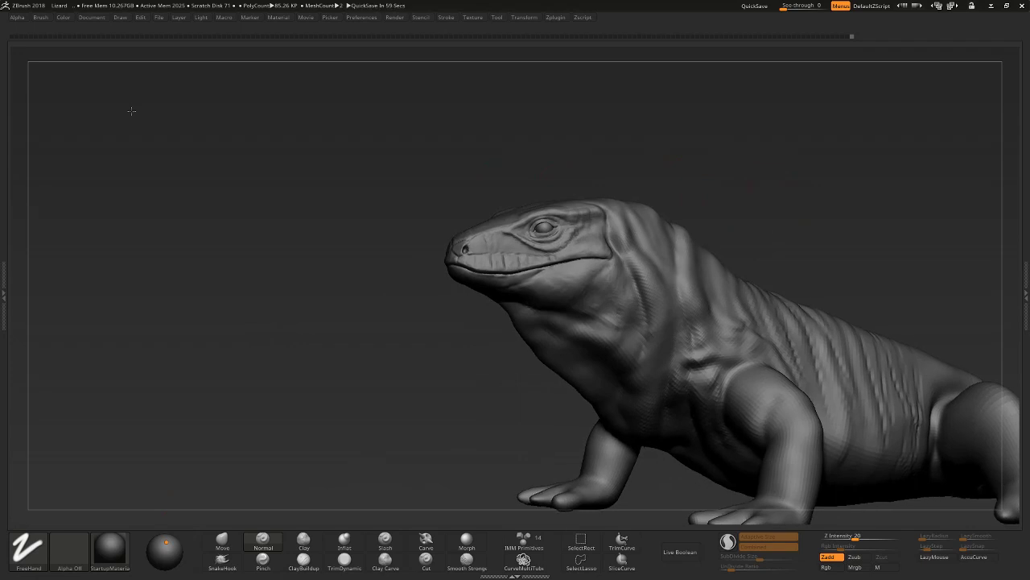
right_click_drag(766, 189, 368, 129)
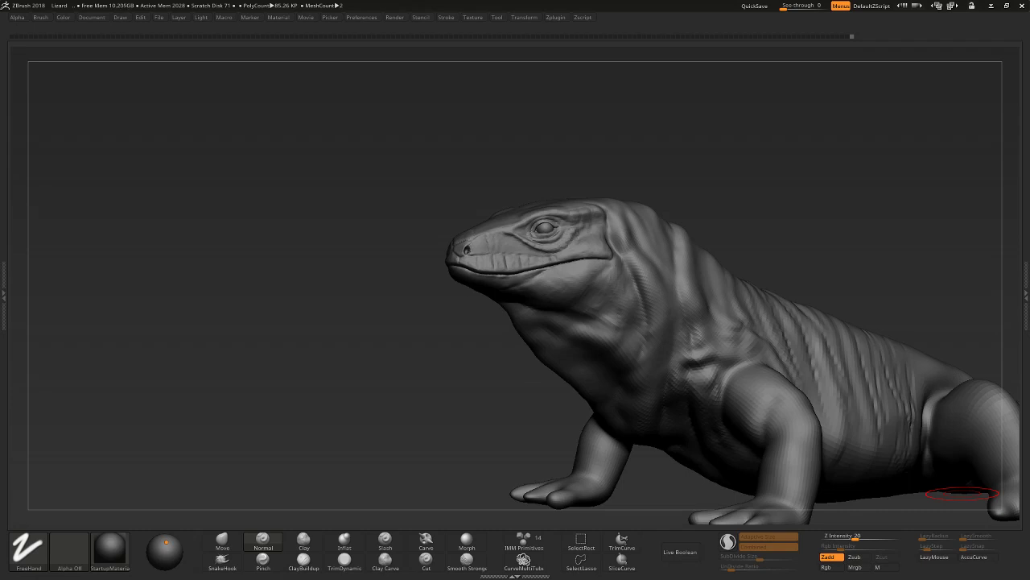
Orbit the lizard through several angles to a three-quarter view of the chest.
mouse_move(962, 493)
left_mouse_down()
mouse_move(731, 179)
mouse_move(776, 295)
mouse_move(649, 134)
mouse_move(722, 115)
mouse_move(736, 281)
left_mouse_up()
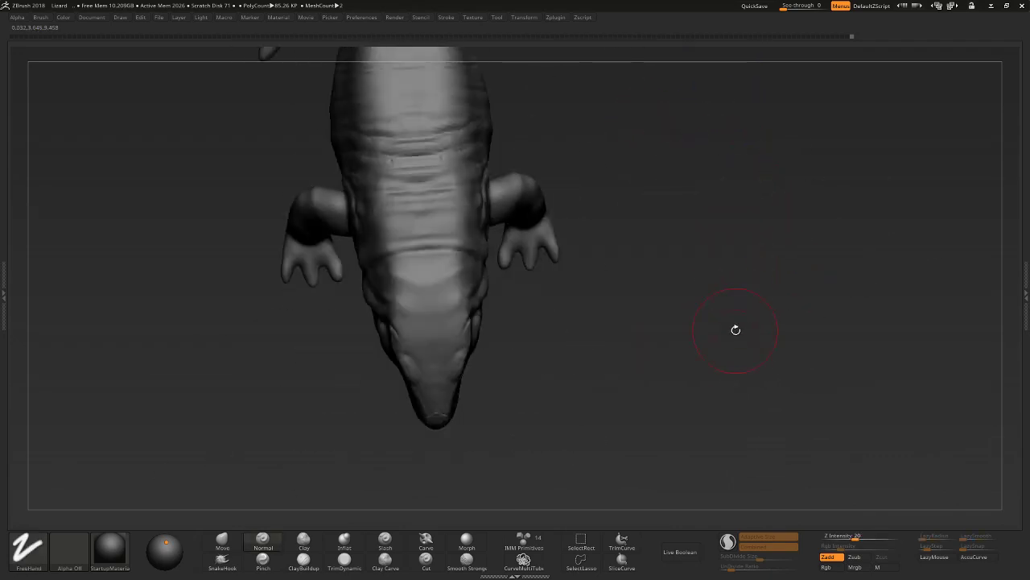
mouse_move(736, 330)
left_mouse_down()
mouse_move(766, 347)
mouse_move(759, 253)
mouse_move(720, 221)
mouse_move(719, 249)
mouse_move(720, 198)
mouse_move(620, 179)
mouse_move(727, 211)
mouse_move(665, 200)
left_mouse_up()
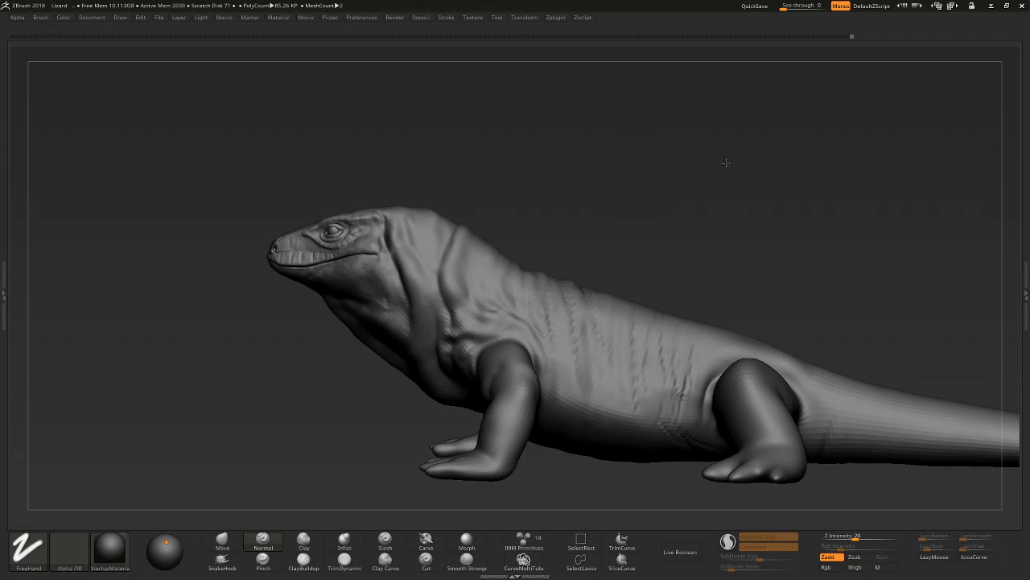
left_click_drag(726, 163, 684, 175)
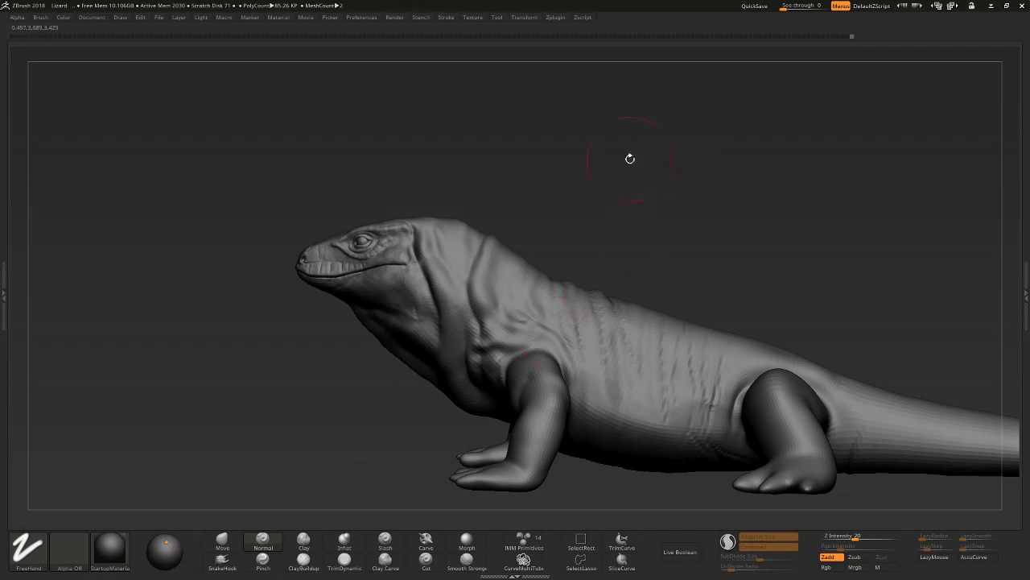
left_click_drag(628, 161, 639, 159)
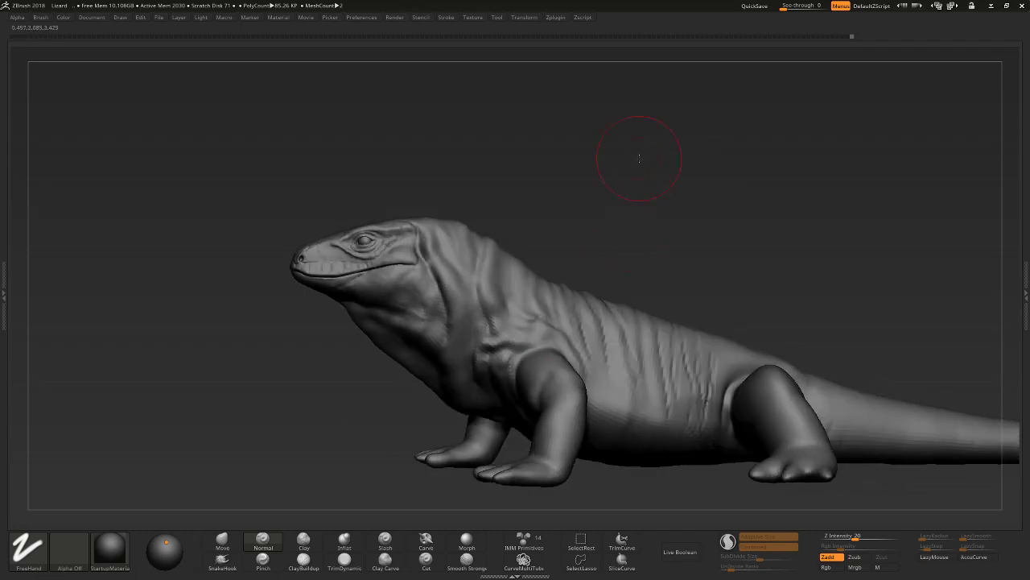
left_click_drag(617, 124, 246, 513)
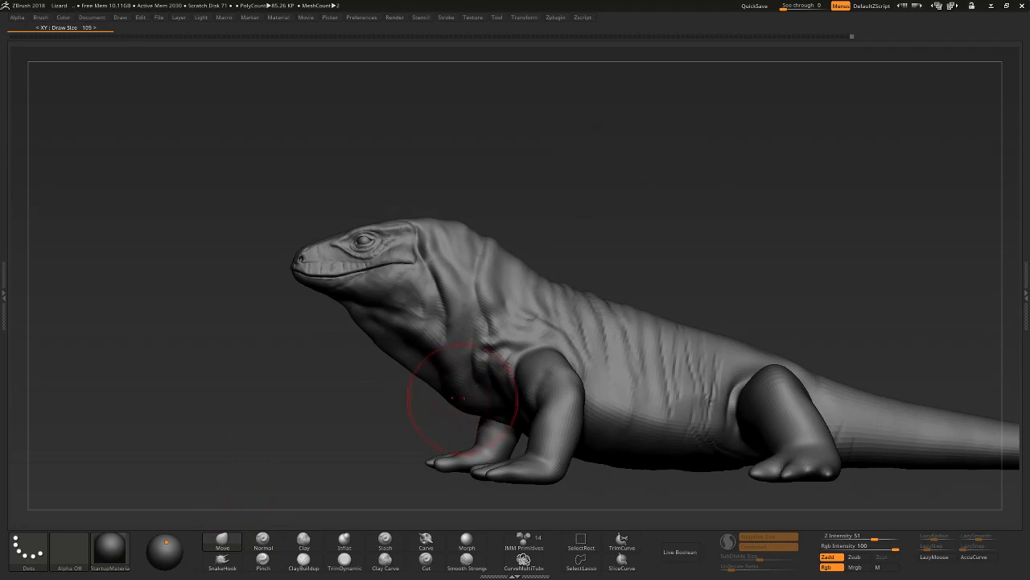
left_click_drag(402, 368, 411, 393)
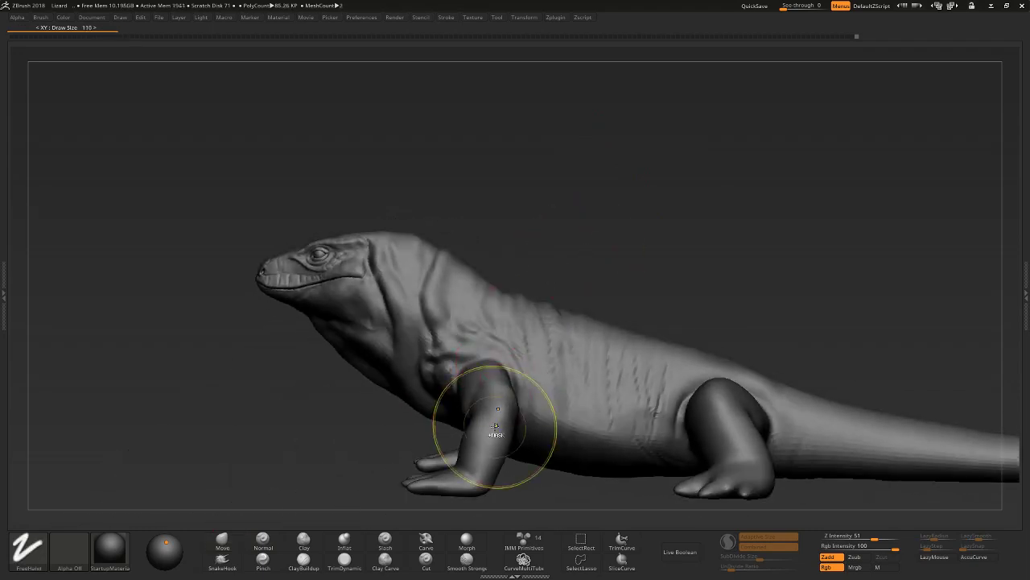
Isolate and hide the front leg, shrink the brush, and orbit to face the chest.
left_click(497, 426, "ctrl+shift")
left_click(516, 490, "ctrl+shift")
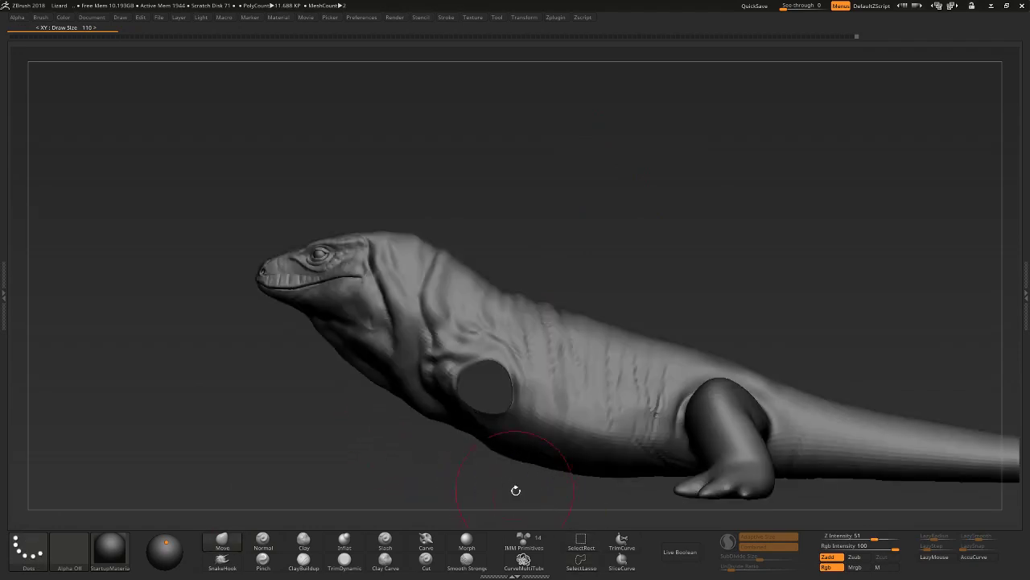
left_click_drag(516, 490, 502, 444)
key("[")
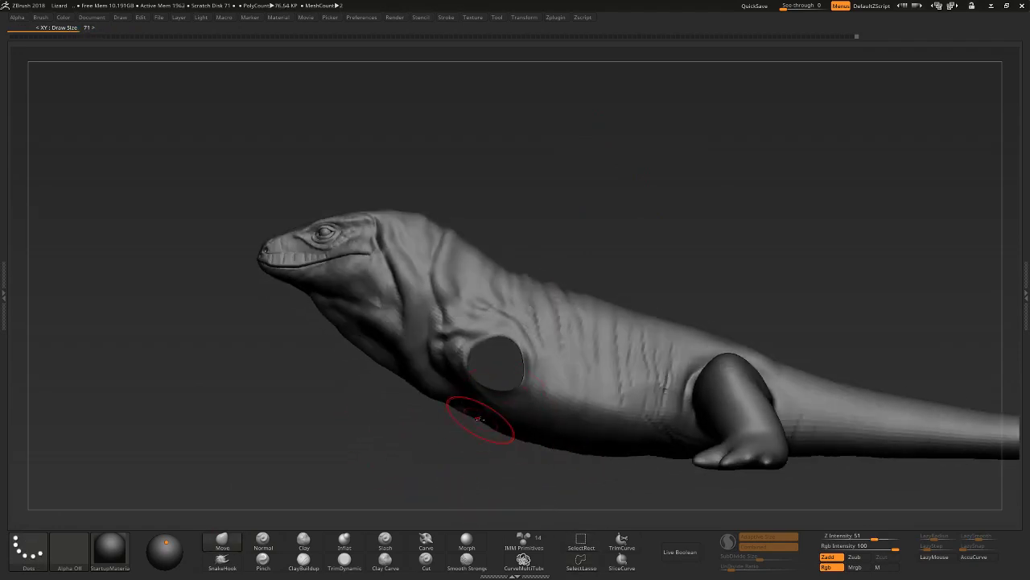
mouse_move(433, 442)
left_mouse_down()
mouse_move(537, 386)
mouse_move(545, 357)
left_mouse_up()
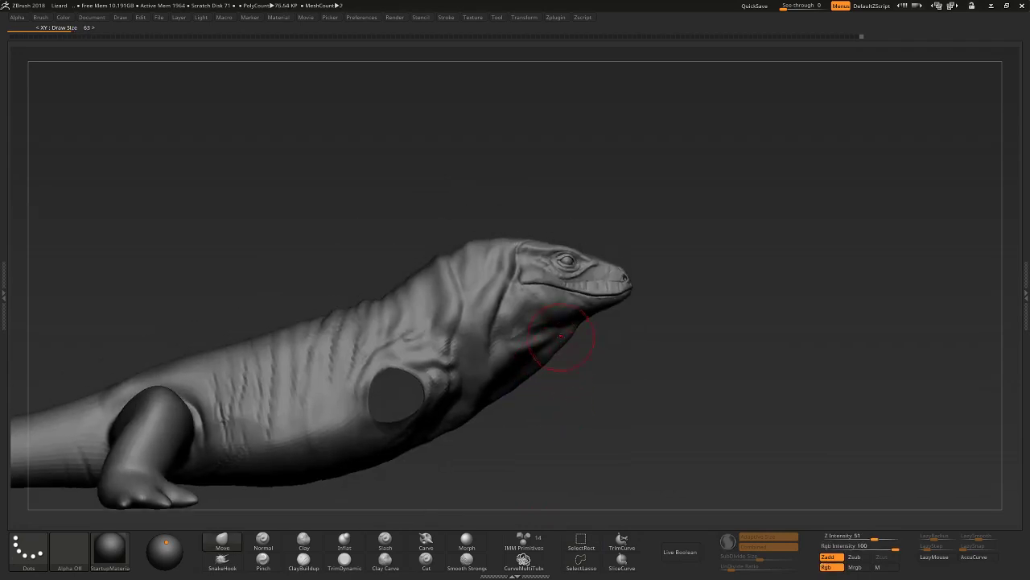
mouse_move(564, 338)
left_mouse_down()
mouse_move(570, 371)
mouse_move(517, 427)
mouse_move(533, 407)
left_mouse_up()
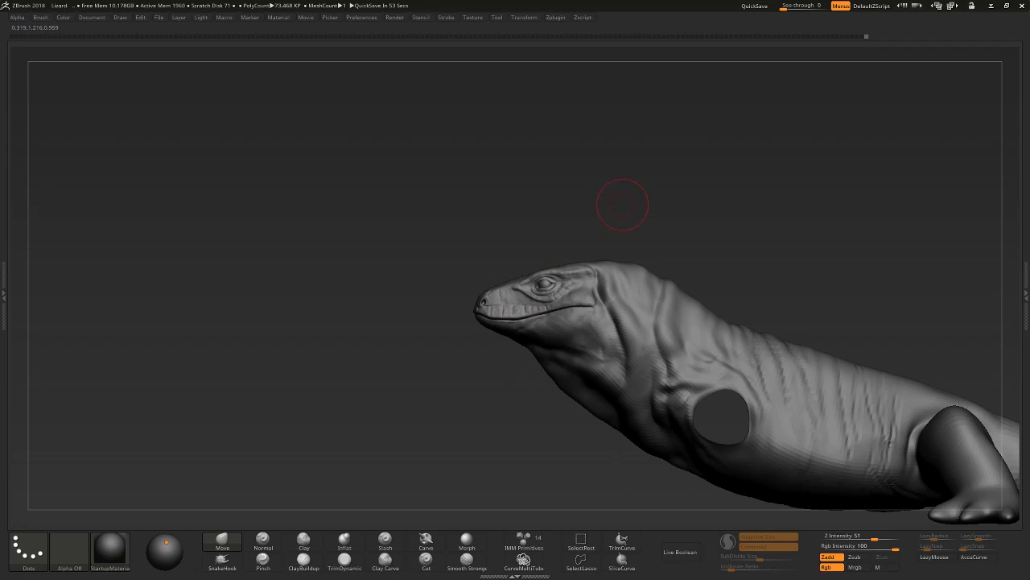
left_click_drag(622, 204, 445, 476)
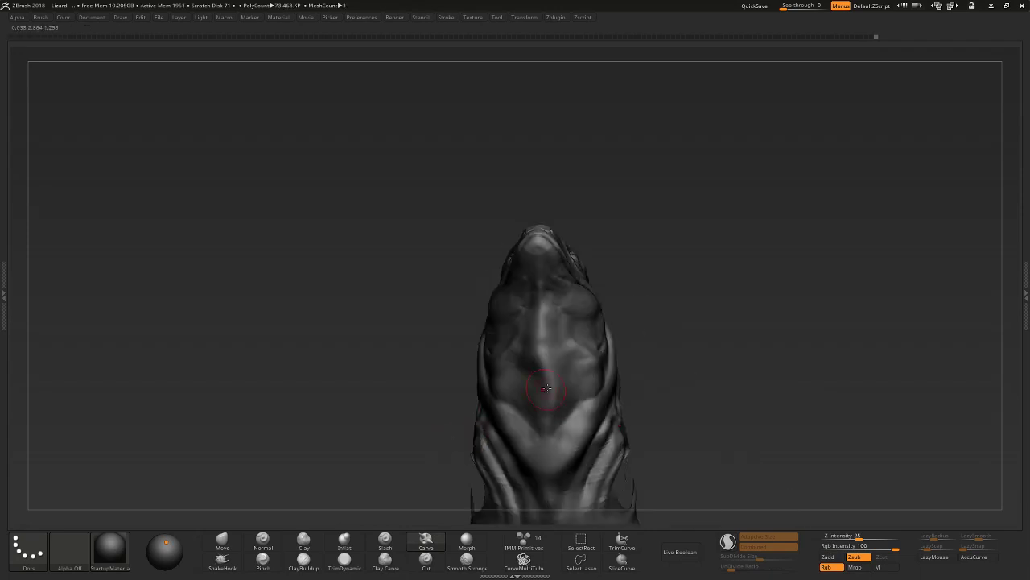
Carve a fold into the chest, then switch to the Standard brush and orbit around the throat.
left_click_drag(559, 319, 569, 354)
mouse_move(524, 403)
left_mouse_down()
mouse_move(493, 346)
mouse_move(483, 378)
mouse_move(508, 416)
mouse_move(590, 376)
left_mouse_up()
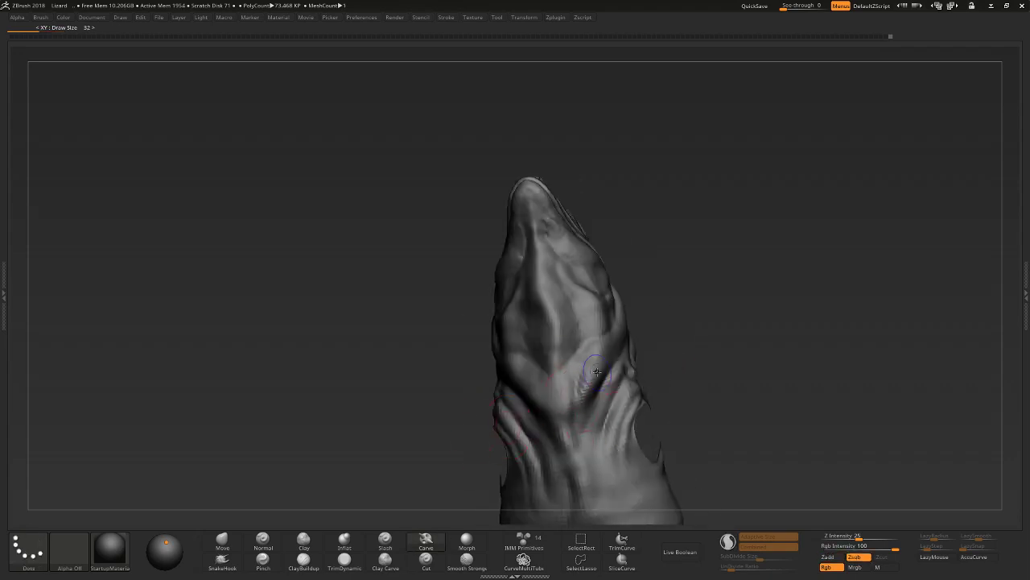
left_click(263, 537)
left_click_drag(276, 516, 355, 449)
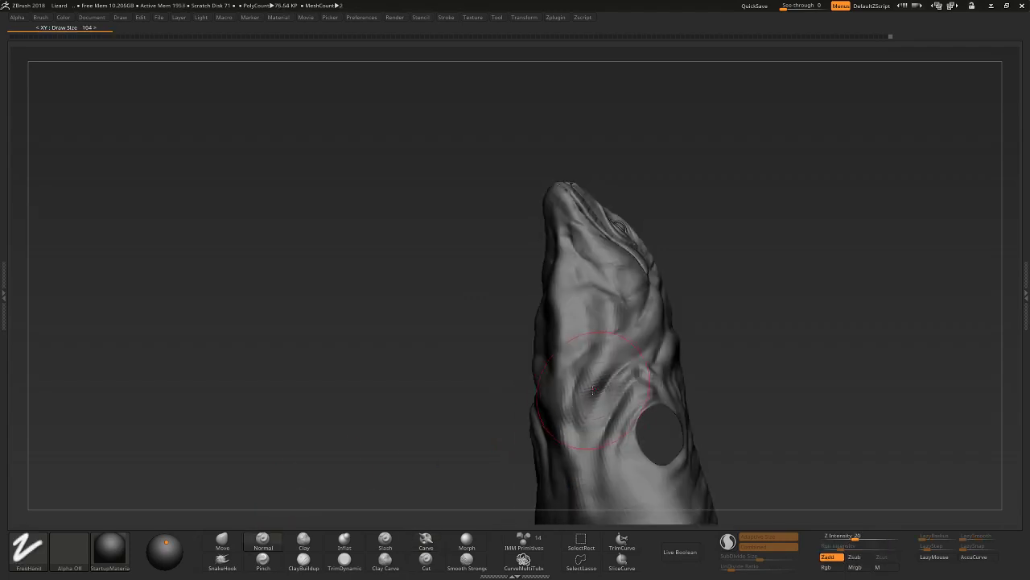
mouse_move(585, 397)
left_mouse_down()
mouse_move(571, 442)
mouse_move(539, 414)
mouse_move(592, 371)
mouse_move(521, 416)
mouse_move(555, 421)
left_mouse_up()
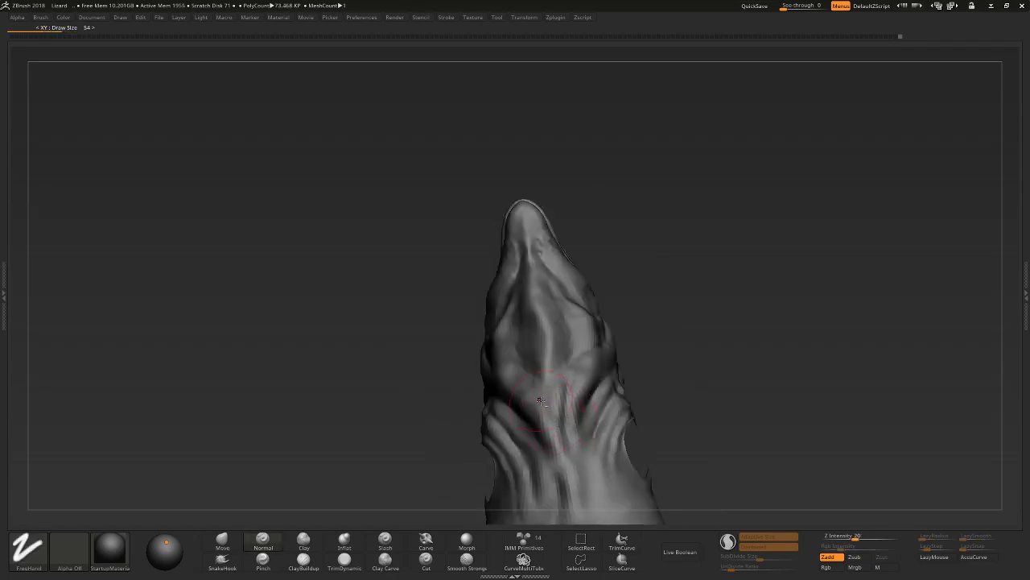
mouse_move(556, 481)
left_mouse_down()
mouse_move(564, 453)
mouse_move(660, 343)
mouse_move(485, 398)
mouse_move(692, 354)
mouse_move(618, 269)
left_mouse_up()
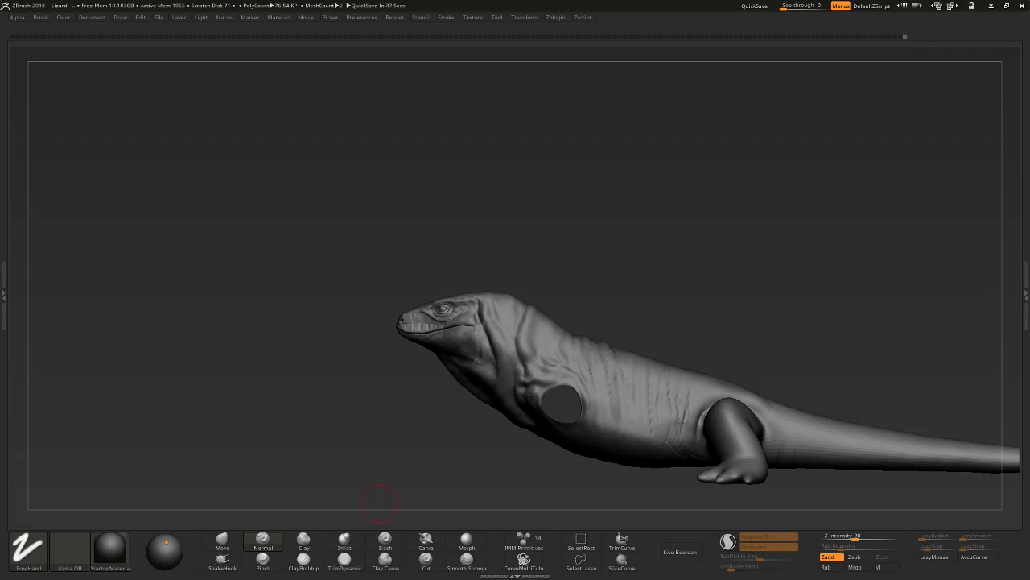
left_click_drag(416, 374, 379, 345)
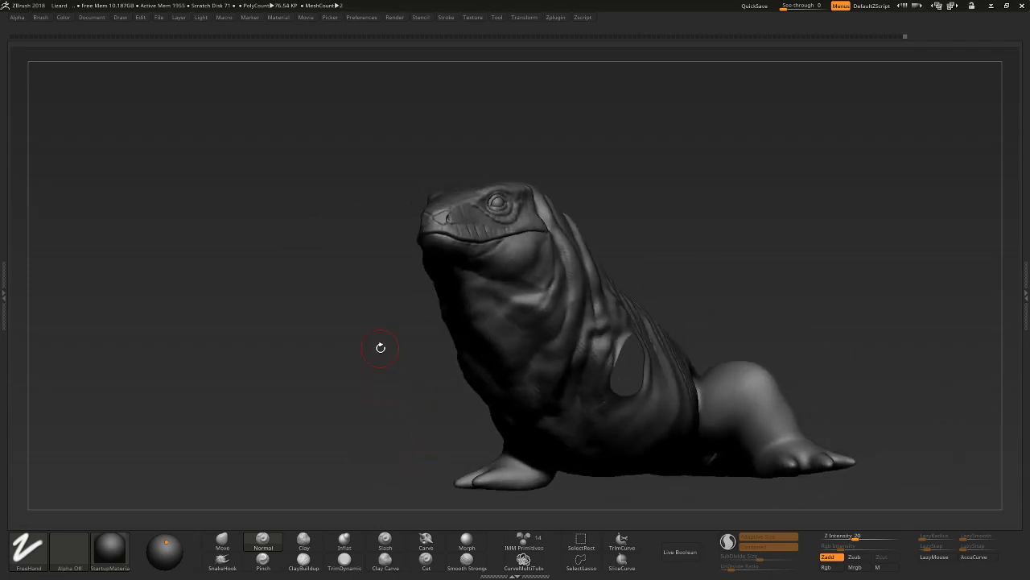
left_click_drag(391, 401, 698, 186)
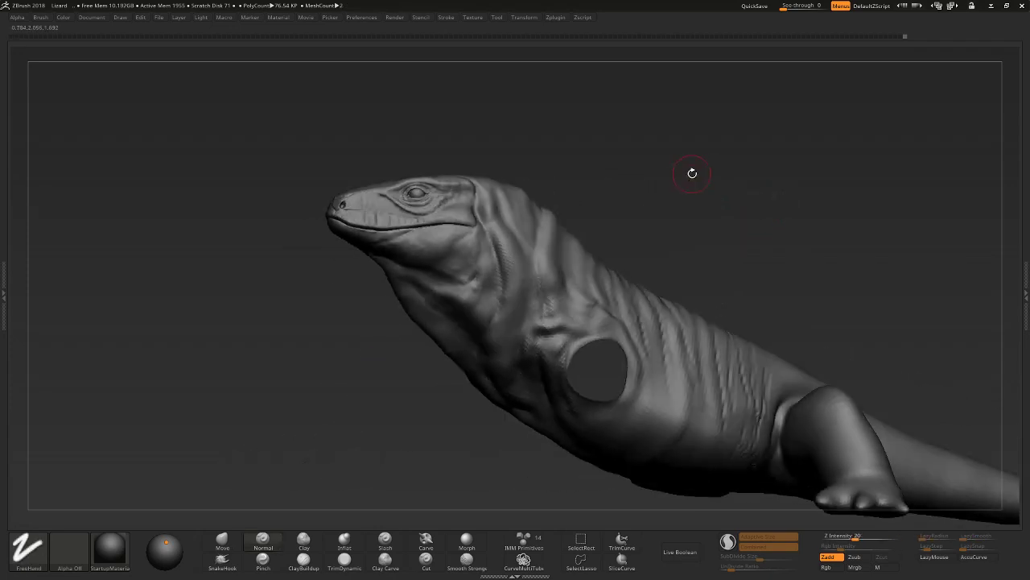
left_click_drag(698, 186, 674, 187)
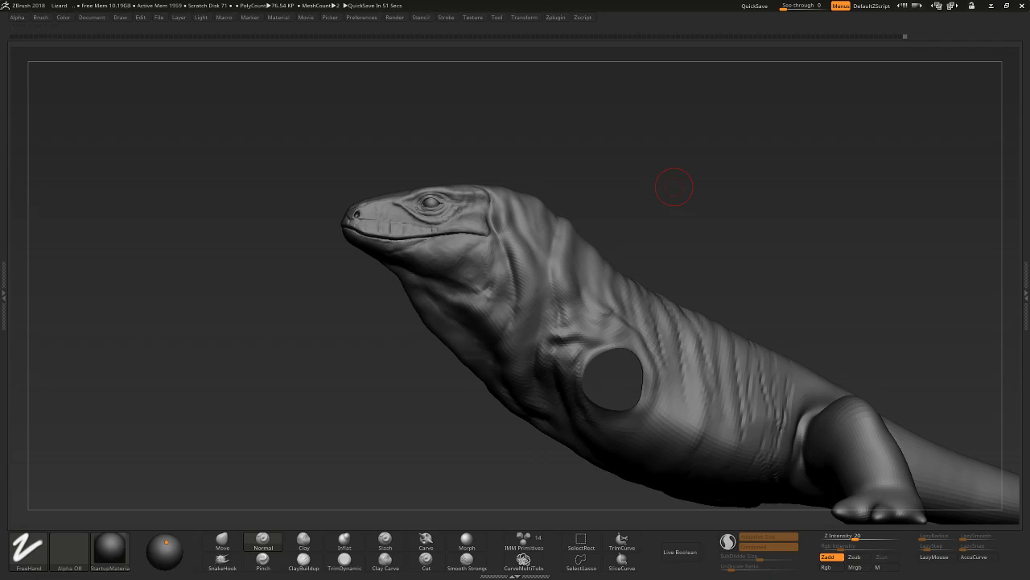
left_click_drag(771, 152, 724, 199)
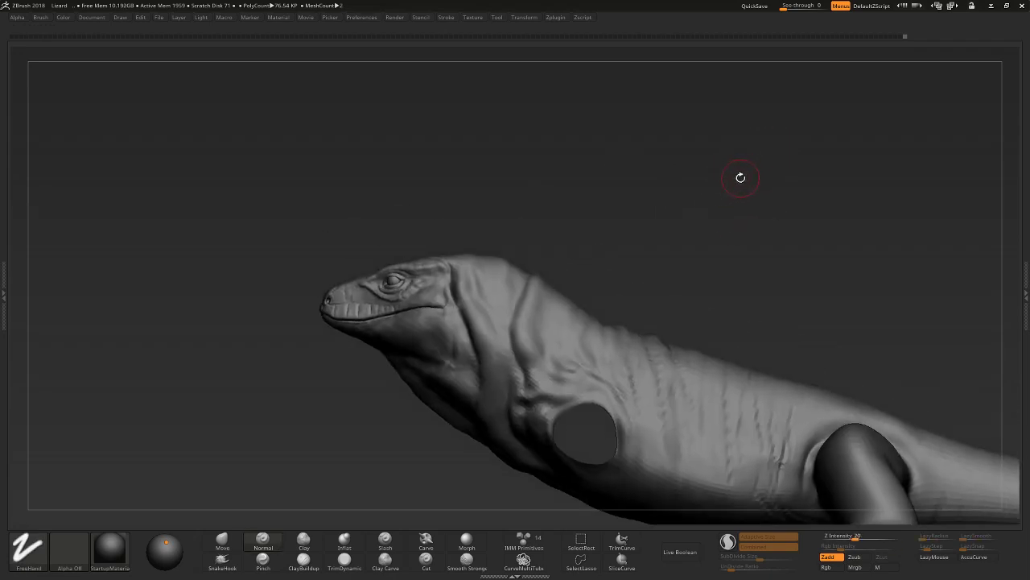
mouse_move(391, 372)
left_mouse_down()
mouse_move(314, 436)
mouse_move(455, 370)
mouse_move(420, 358)
mouse_move(345, 362)
mouse_move(596, 267)
mouse_move(585, 249)
mouse_move(598, 247)
left_mouse_up()
left_click(222, 538)
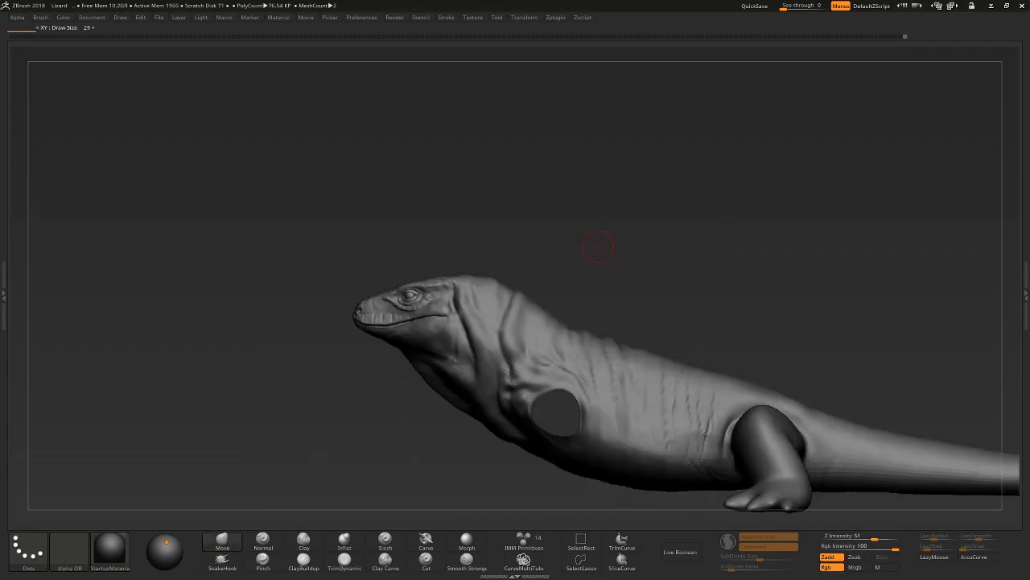
Undo and redo the neck adjustment, shrink the brush, and smooth the top of the neck.
mouse_move(626, 214)
left_mouse_down()
mouse_move(598, 226)
mouse_move(596, 255)
mouse_move(587, 233)
left_mouse_up()
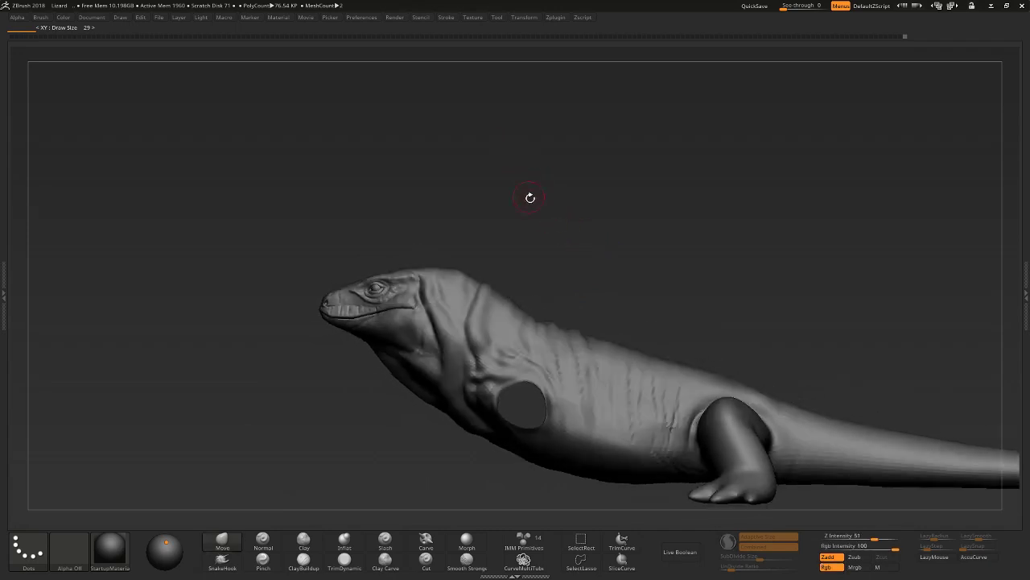
mouse_move(531, 198)
left_mouse_down()
mouse_move(547, 239)
mouse_move(377, 345)
left_mouse_up()
key("bracketright")
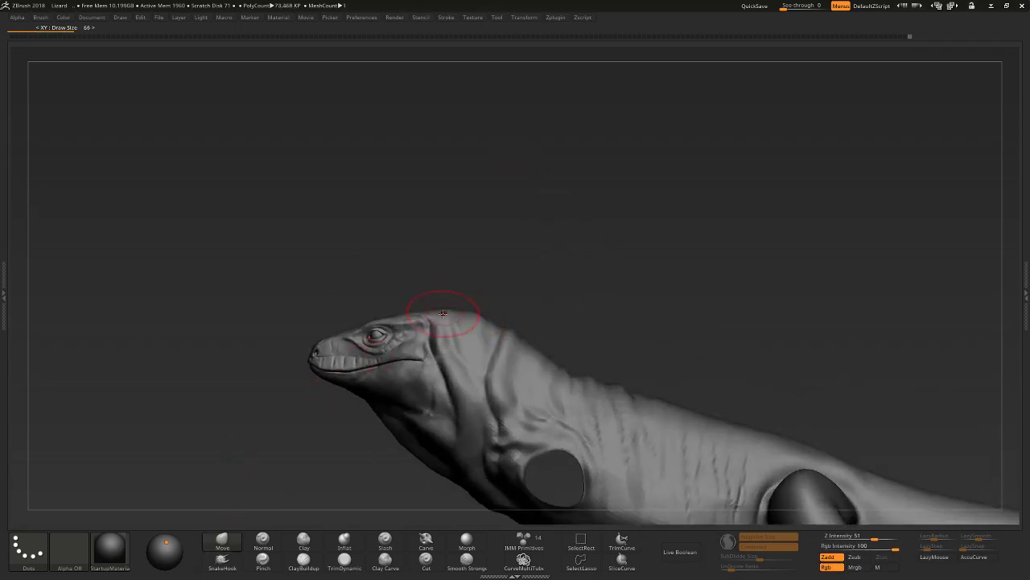
key("ctrl+z")
key("bracketright")
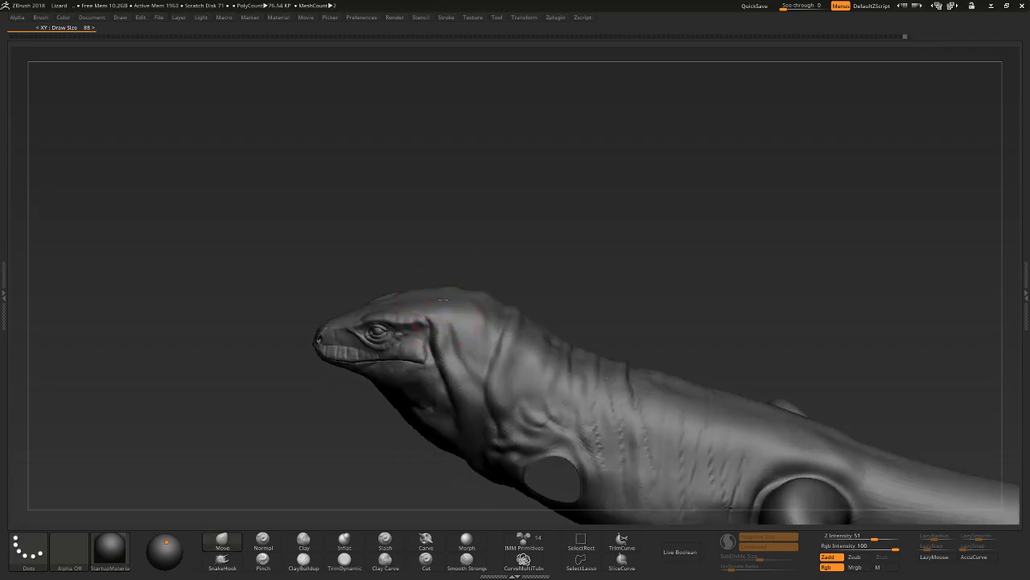
key("ctrl+shift+z")
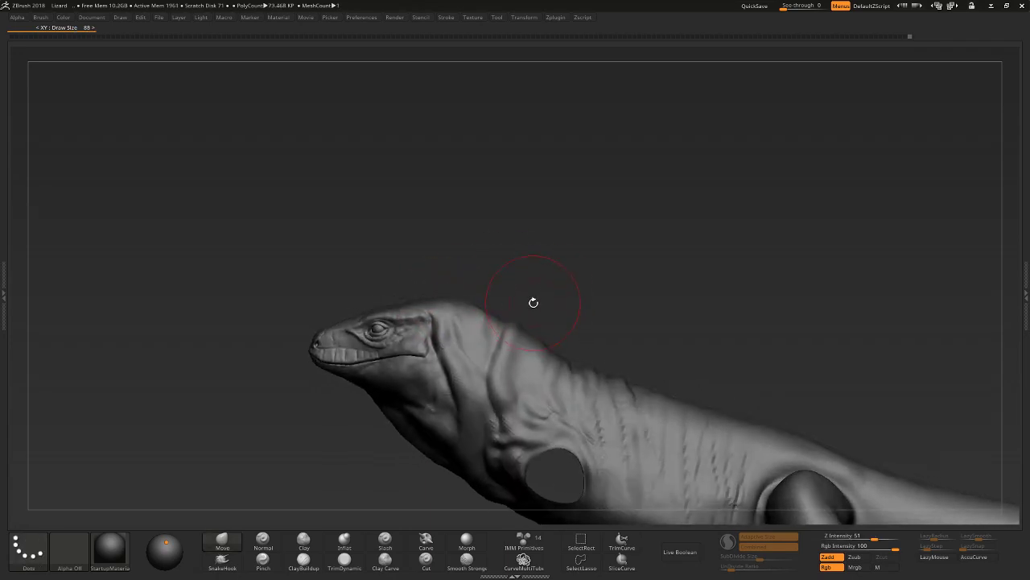
key("bracketleft")
key("bracketleft")
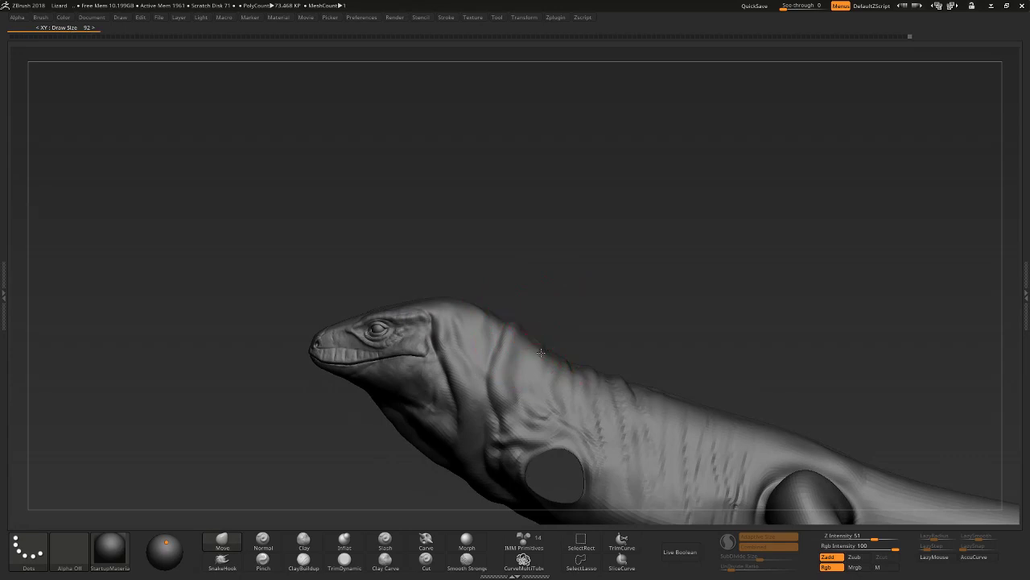
key("bracketleft")
key("shift")
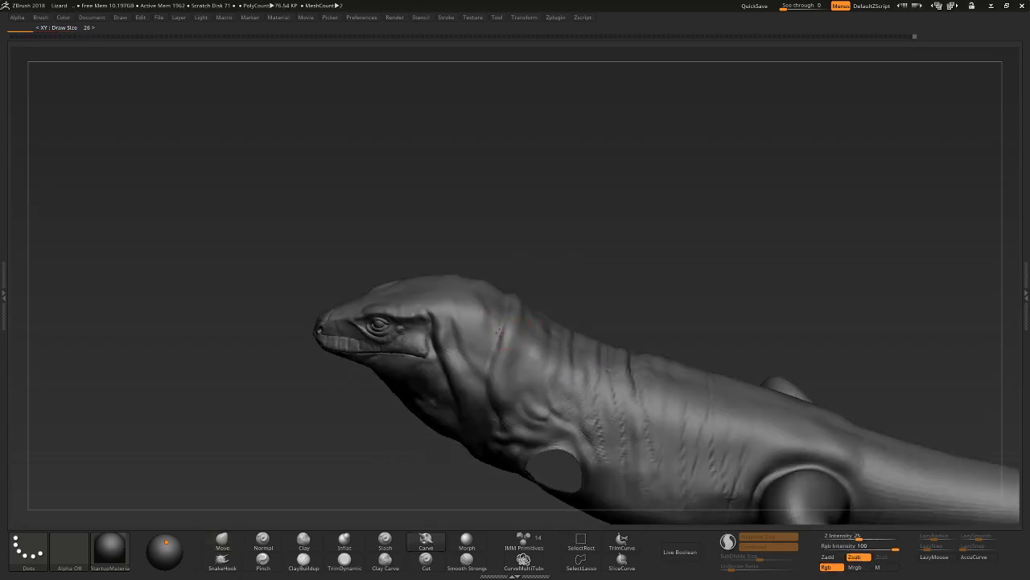
Smooth the neck surface and orbit to a side view of the head.
key("shift")
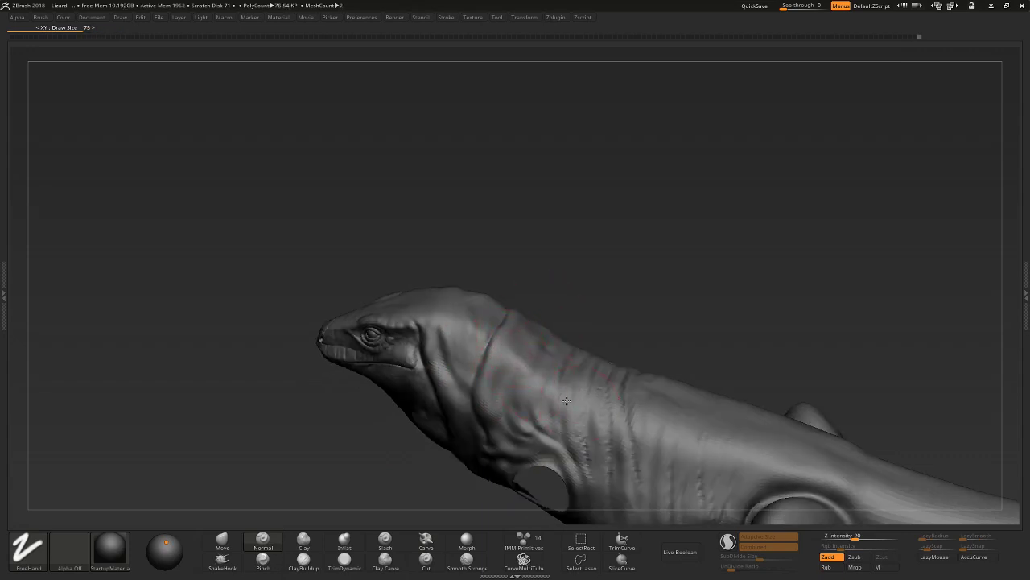
left_click_drag(567, 400, 522, 357)
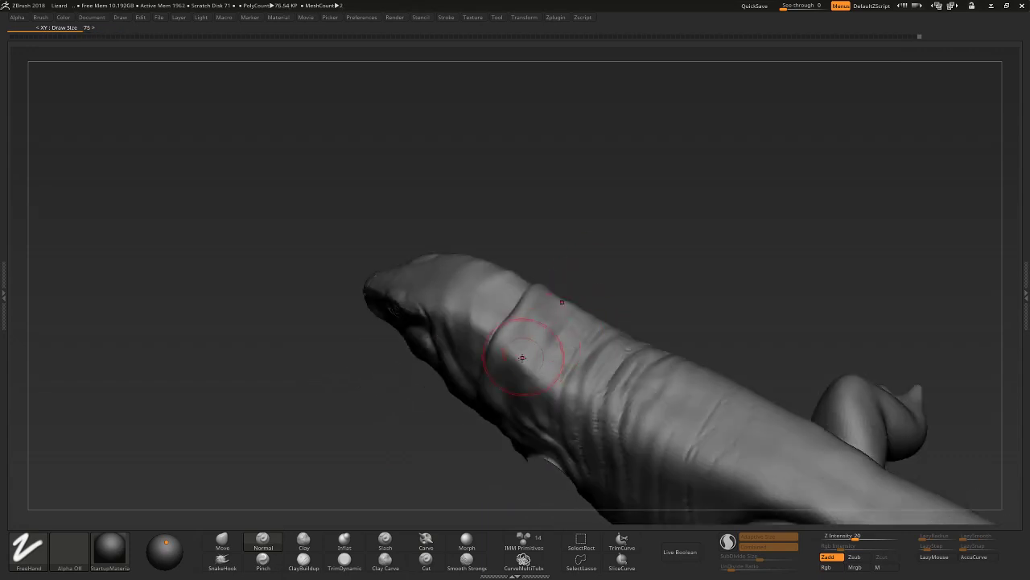
left_click_drag(527, 260, 524, 344)
mouse_move(566, 276)
left_mouse_down()
mouse_move(528, 329)
mouse_move(559, 281)
mouse_move(561, 309)
left_mouse_up()
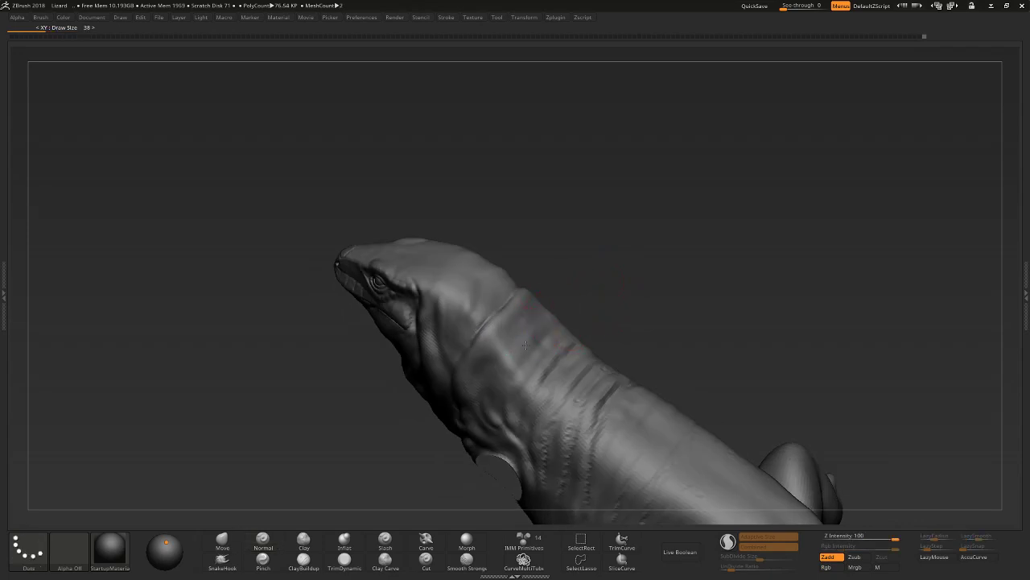
left_click_drag(512, 352, 442, 462)
Switch to the Carve brush, enlarge it, and angle the model to reach the upper neck.
left_click(426, 540)
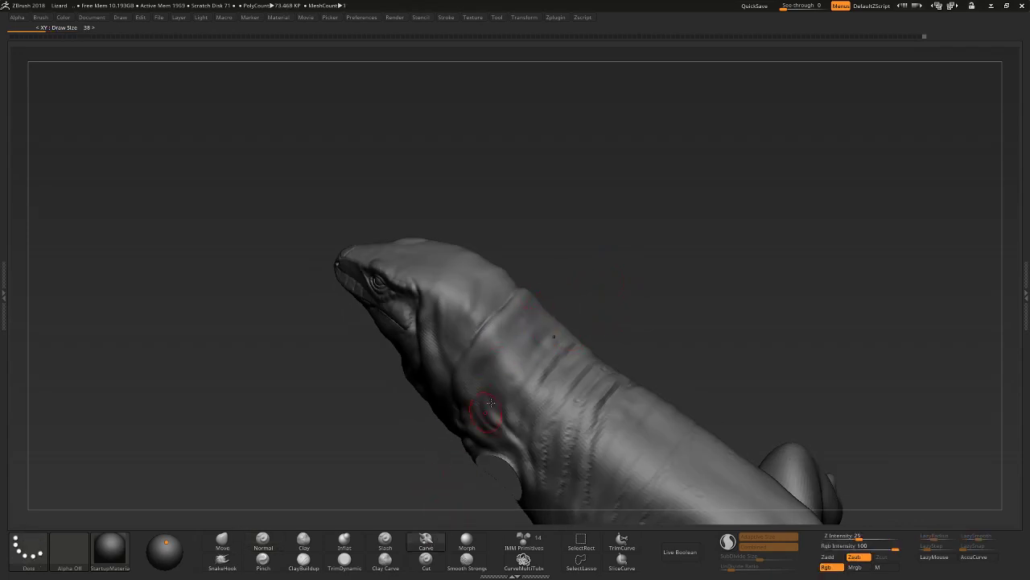
left_click_drag(472, 410, 527, 333)
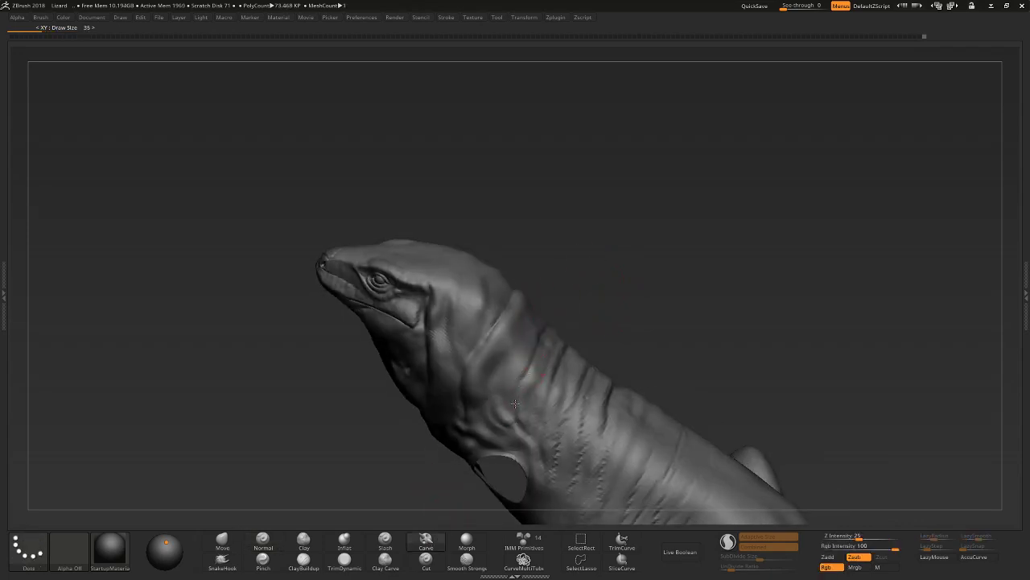
right_click_drag(515, 404, 519, 370)
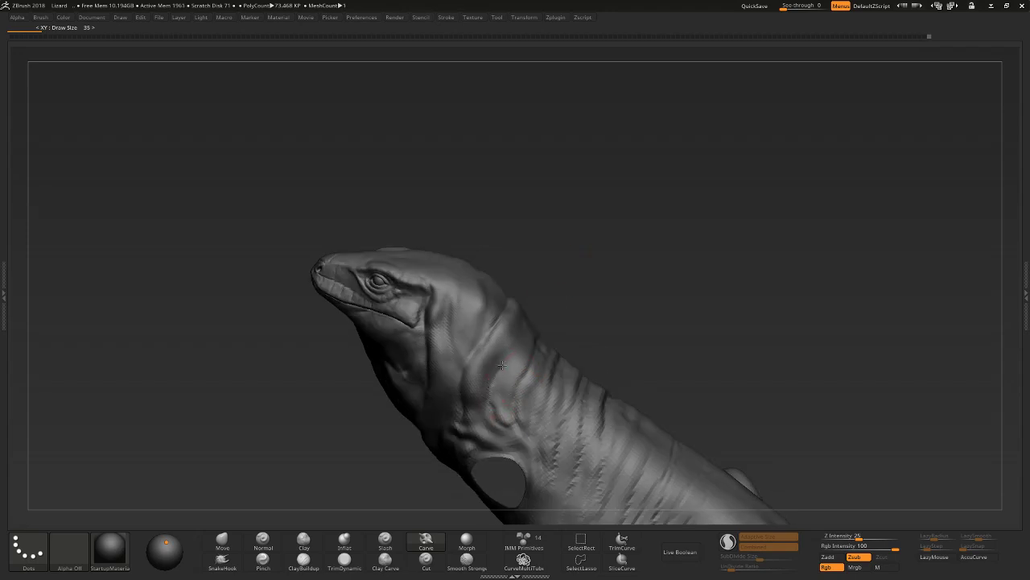
right_click_drag(492, 402, 463, 374)
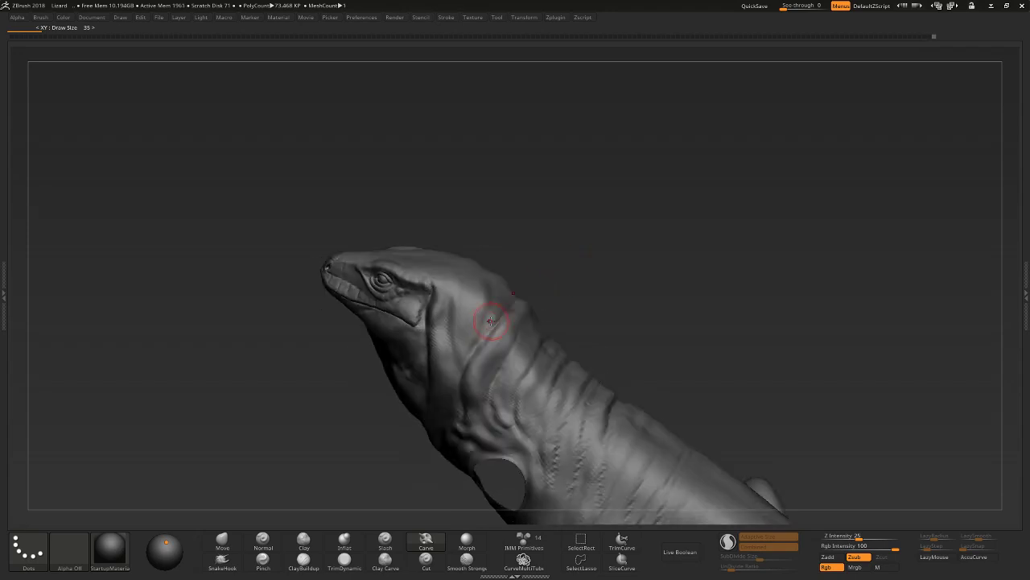
right_click_drag(491, 305, 488, 315)
mouse_move(582, 248)
right_mouse_down()
mouse_move(472, 341)
mouse_move(450, 325)
mouse_move(440, 255)
right_mouse_up()
key("bracketright")
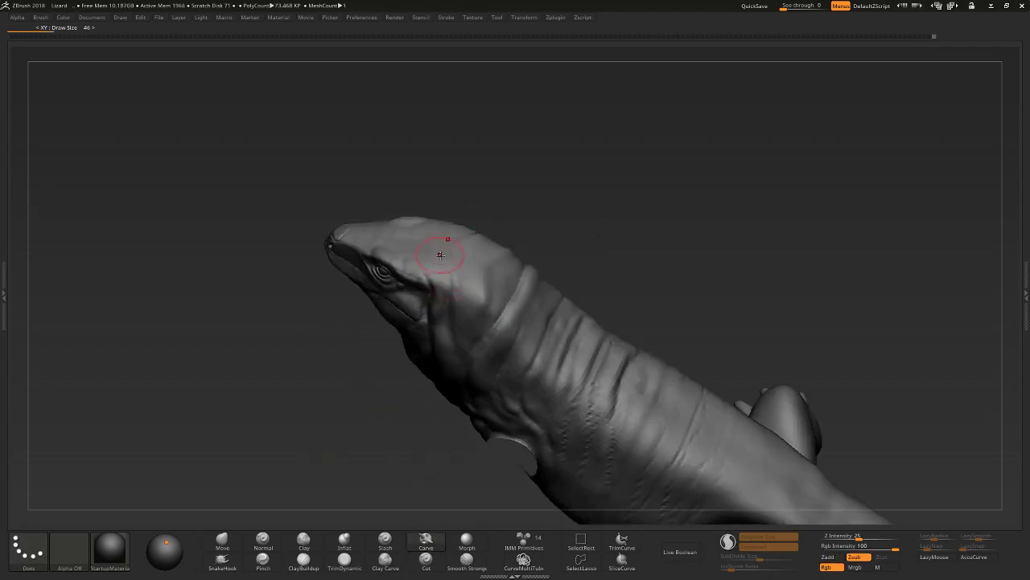
Carve deeper creases along the neck and beneath the jaw while turning the lizard.
right_click_drag(478, 292, 533, 207)
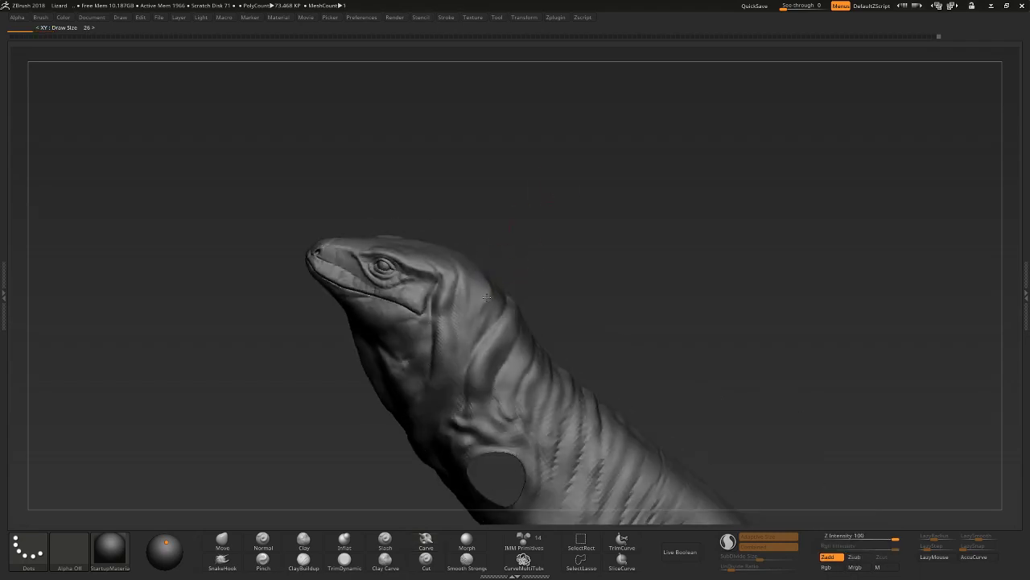
right_click_drag(558, 298, 529, 298)
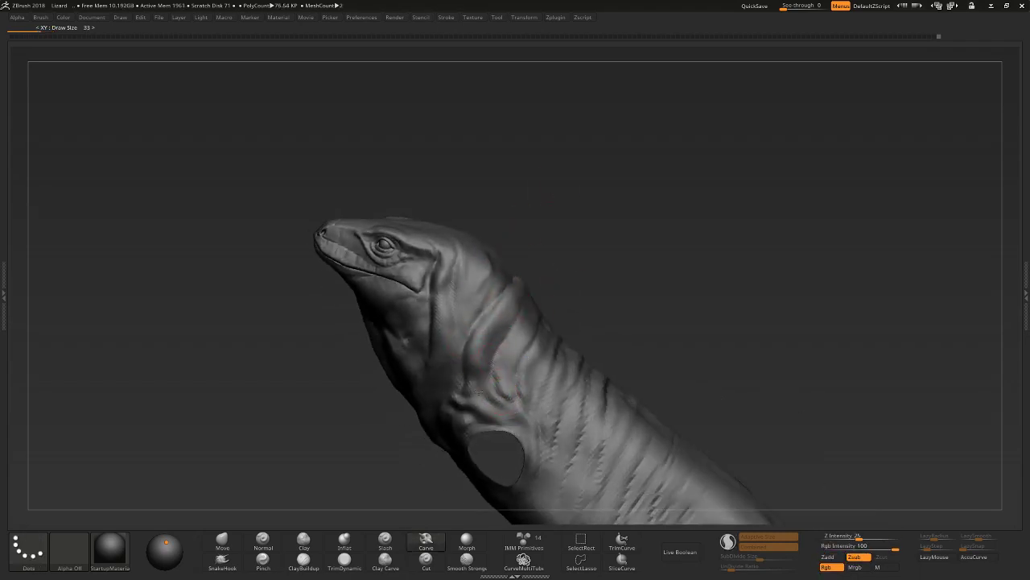
mouse_move(542, 314)
right_mouse_down()
mouse_move(516, 371)
mouse_move(522, 421)
right_mouse_up()
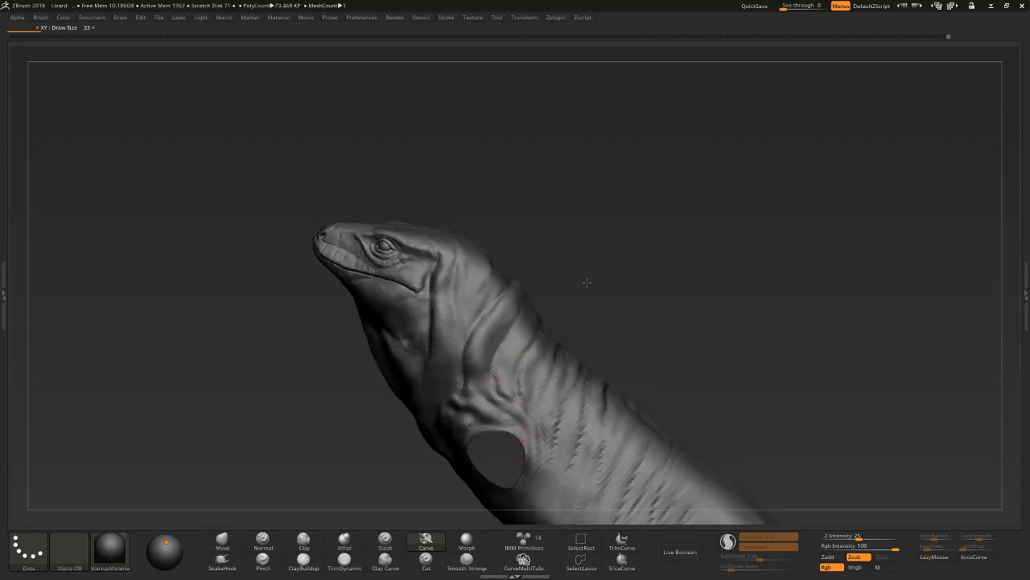
right_click_drag(587, 283, 602, 268)
right_click_drag(459, 376, 455, 402)
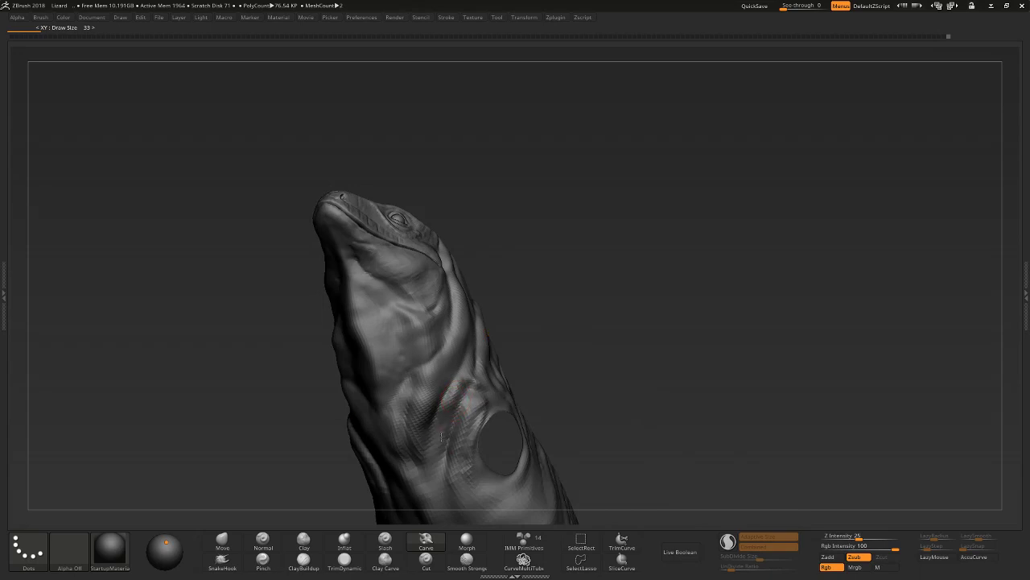
right_click_drag(441, 460, 437, 421)
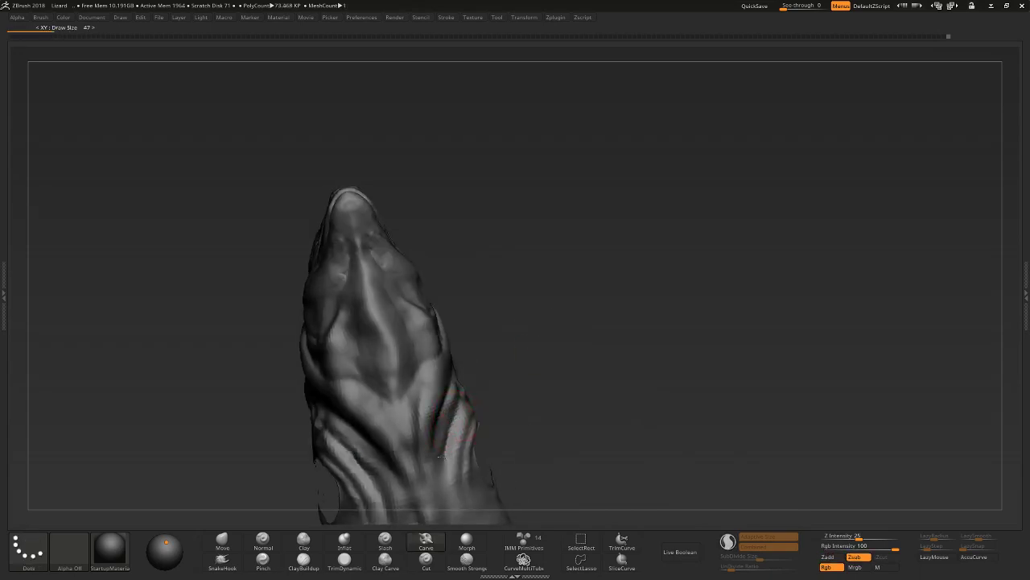
right_click_drag(452, 501, 427, 395)
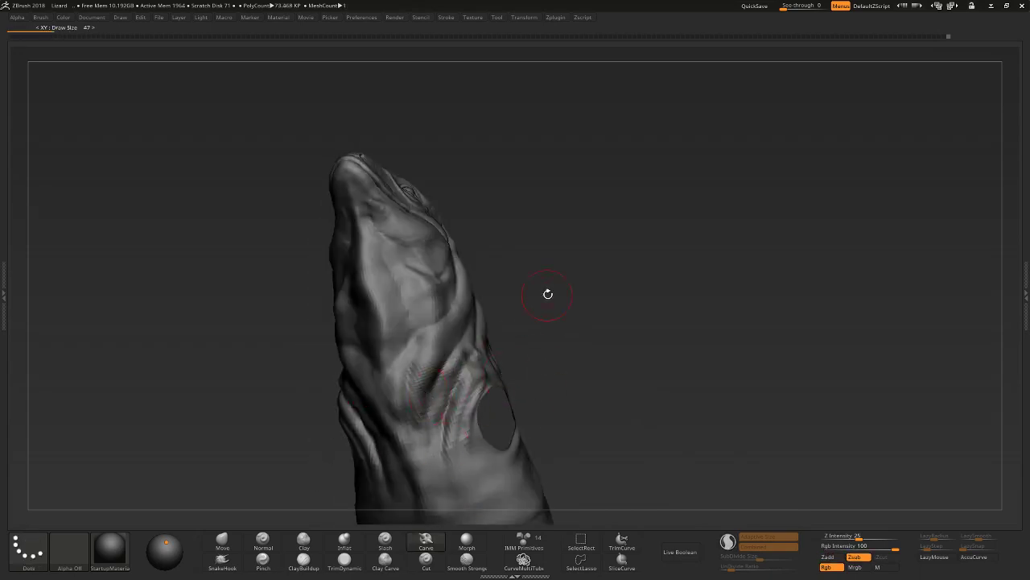
right_click_drag(547, 293, 440, 412)
right_click_drag(534, 226, 388, 327)
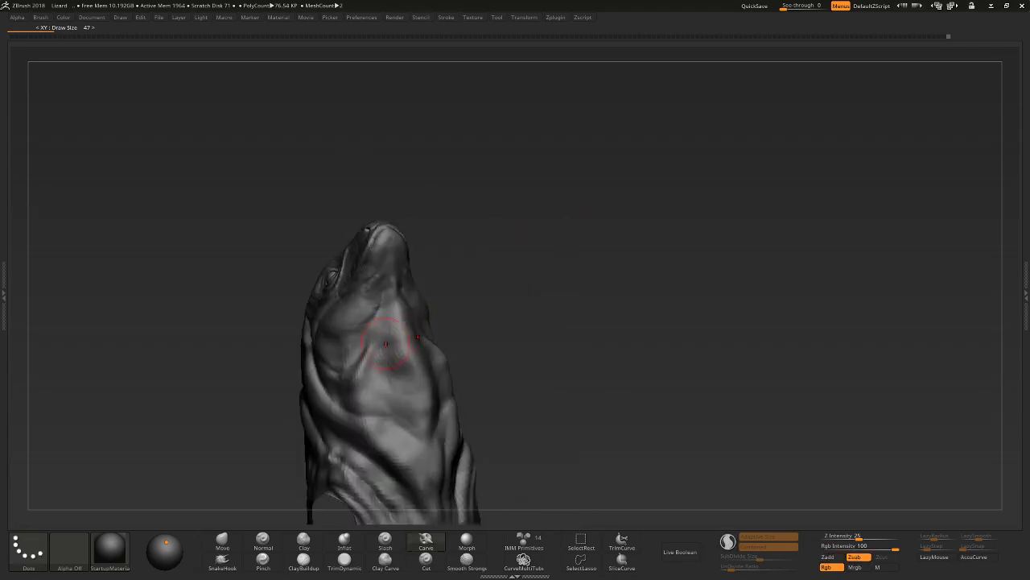
right_click_drag(395, 374, 509, 302)
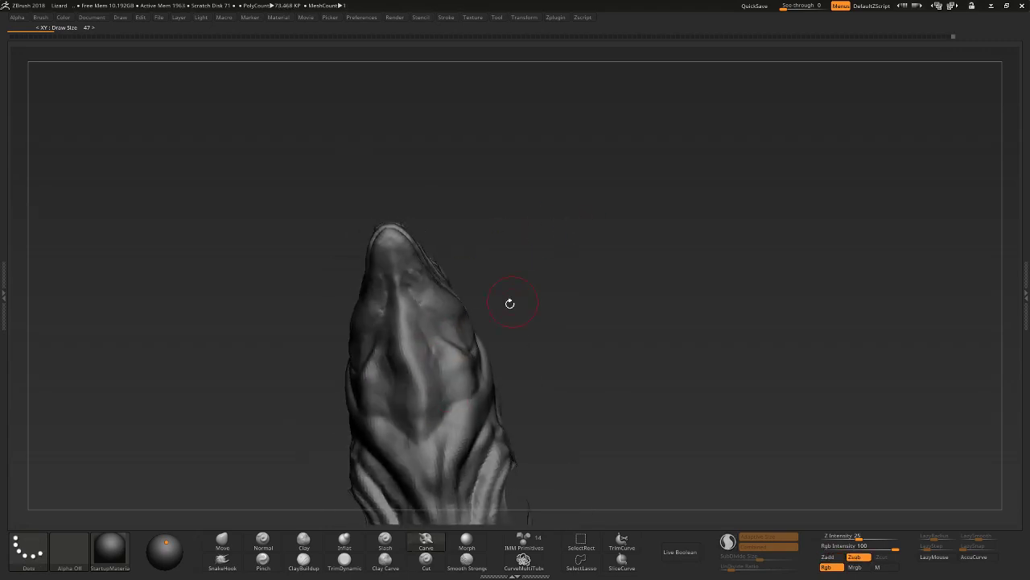
right_click_drag(421, 333, 434, 351)
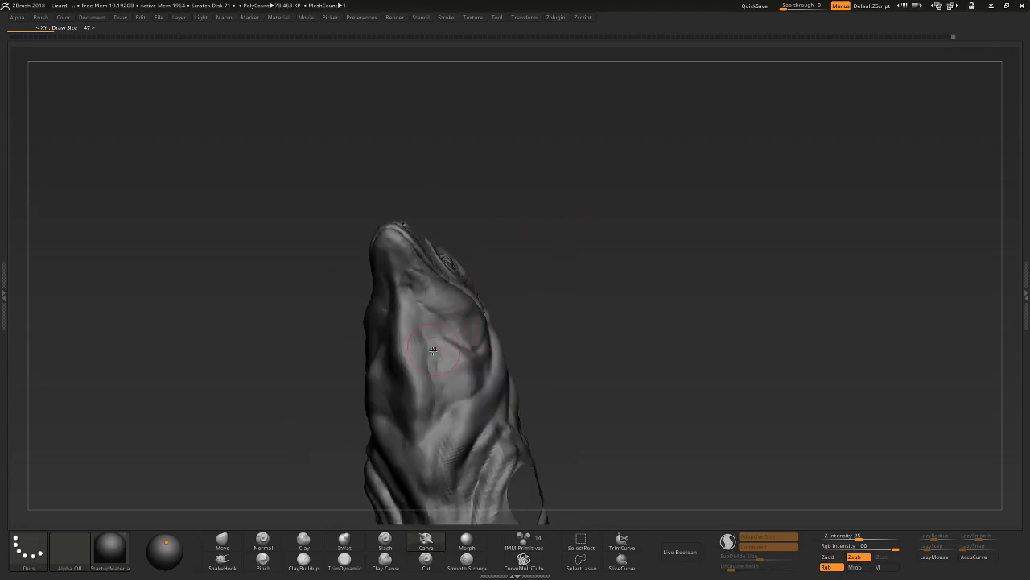
Raise skin folds on the throat with the Normal brush using FreeHand strokes.
left_click(264, 544)
right_click_drag(338, 467, 443, 394)
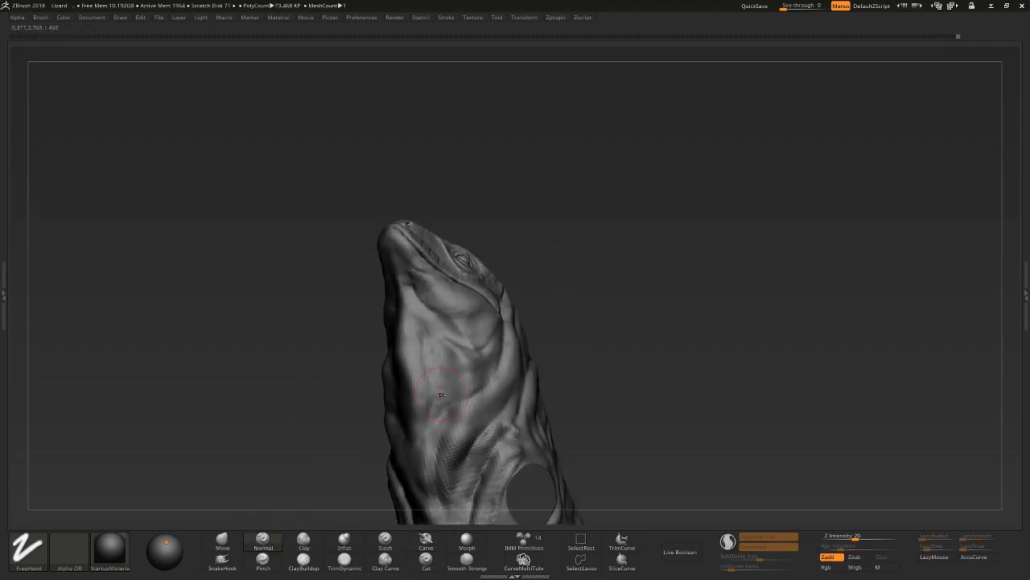
mouse_move(537, 249)
right_mouse_down()
mouse_move(431, 355)
mouse_move(559, 247)
mouse_move(556, 236)
right_mouse_up()
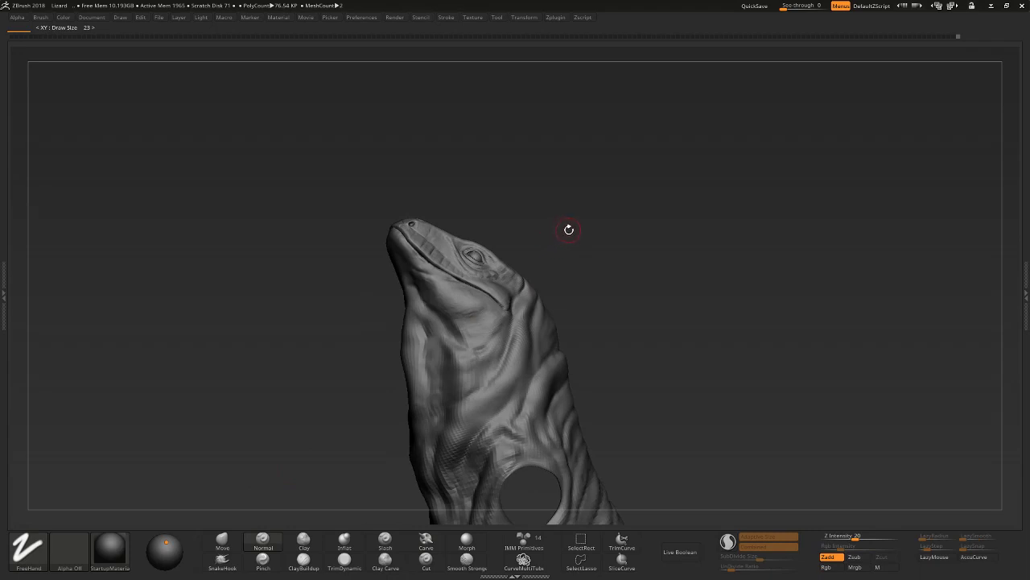
right_click_drag(569, 229, 558, 265)
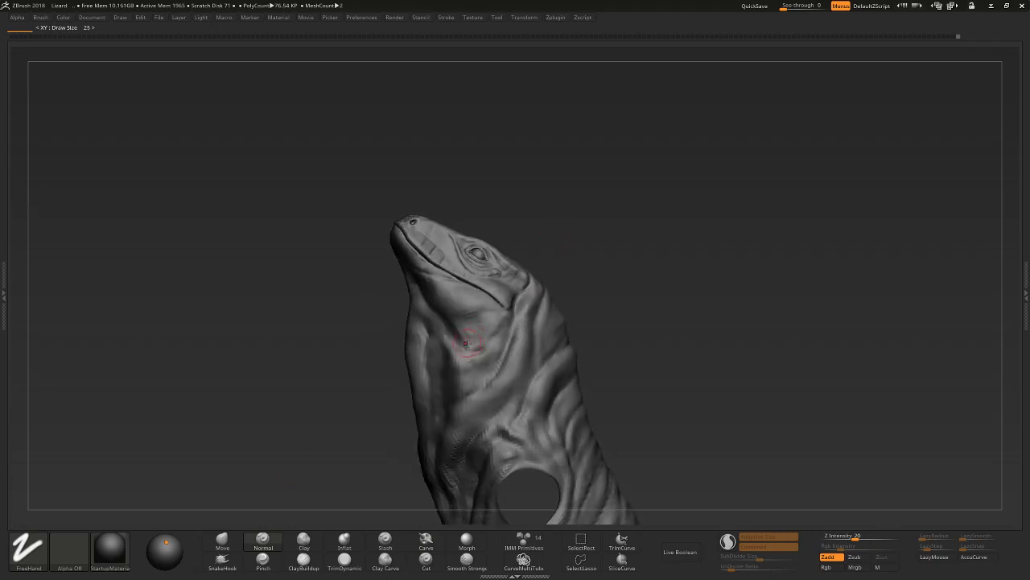
right_click_drag(490, 322, 463, 352)
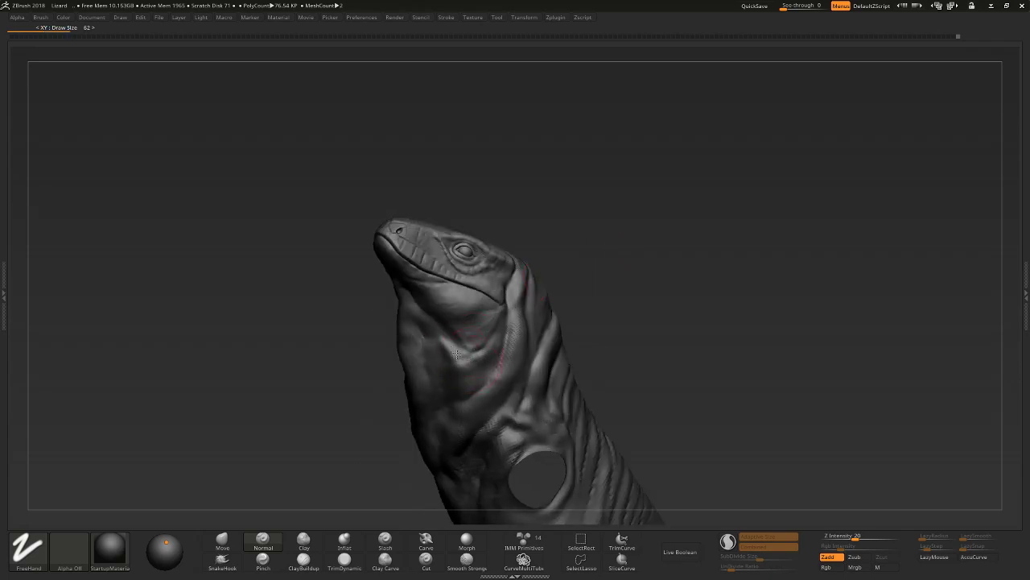
right_click_drag(558, 248, 475, 338)
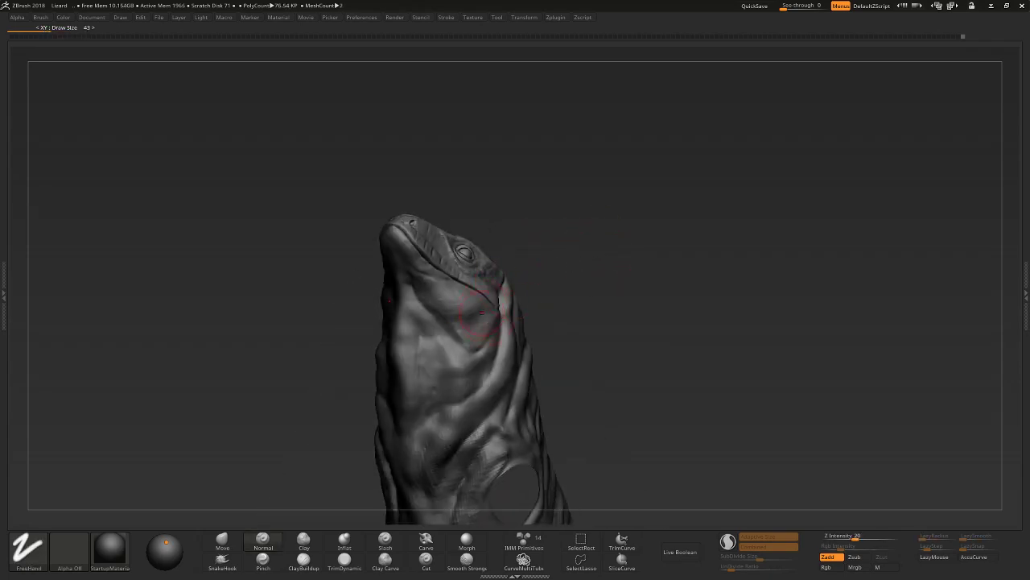
right_click_drag(545, 285, 487, 346)
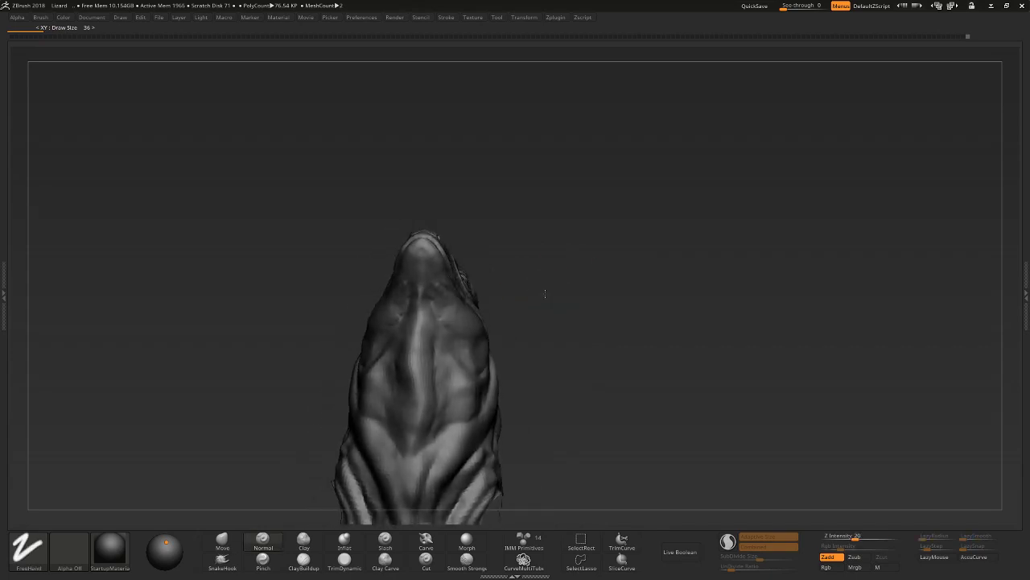
right_click_drag(568, 344, 452, 398)
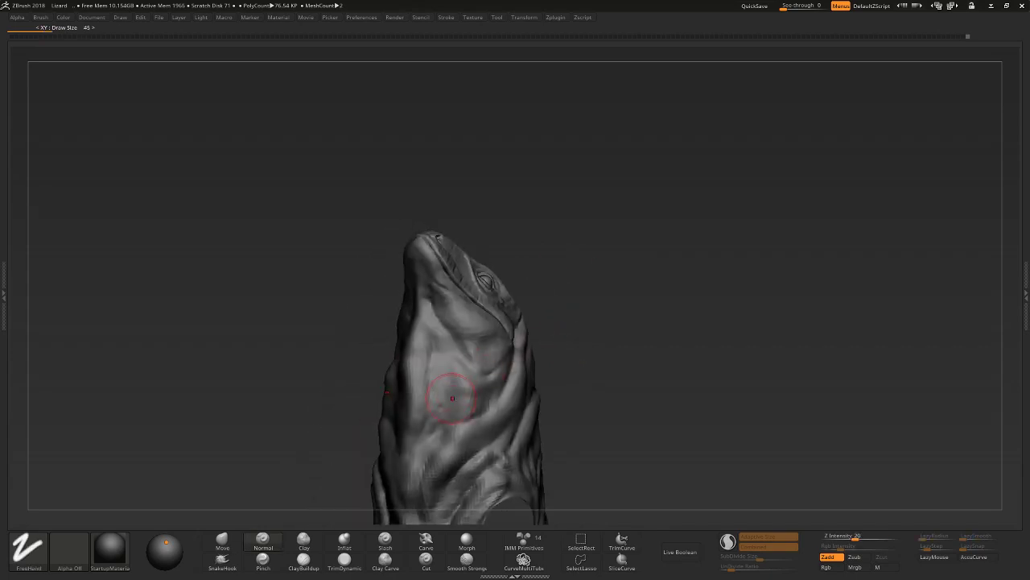
Switch to the Move brush with the B-M-V hotkeys and turn the lizard slightly.
key("b")
key("m")
key("v")
right_click_drag(255, 484, 278, 468)
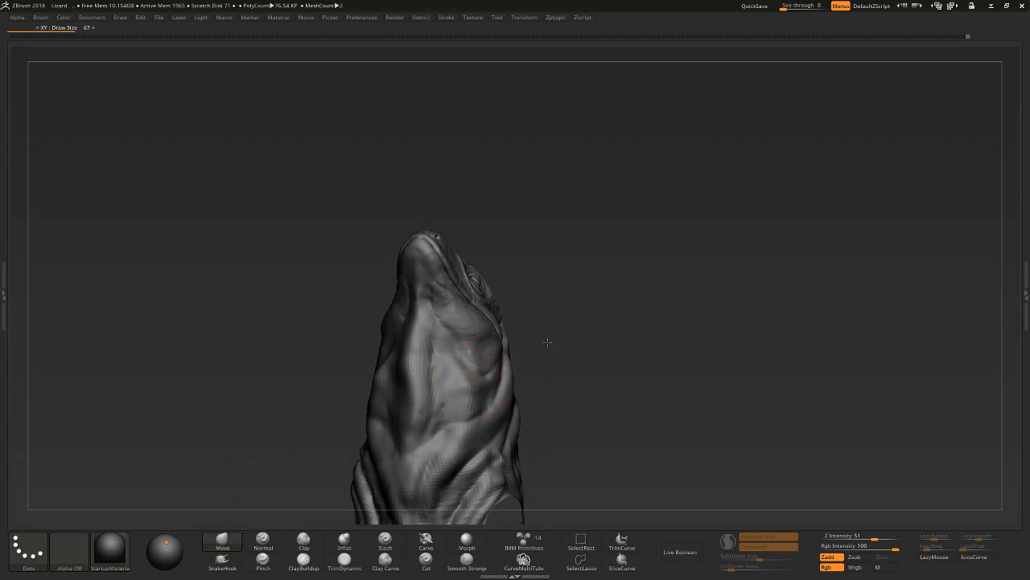
Push the folds on the throat underside into shape with the Move brush.
right_click_drag(547, 342, 467, 383)
left_click(463, 384, "ctrl+shift")
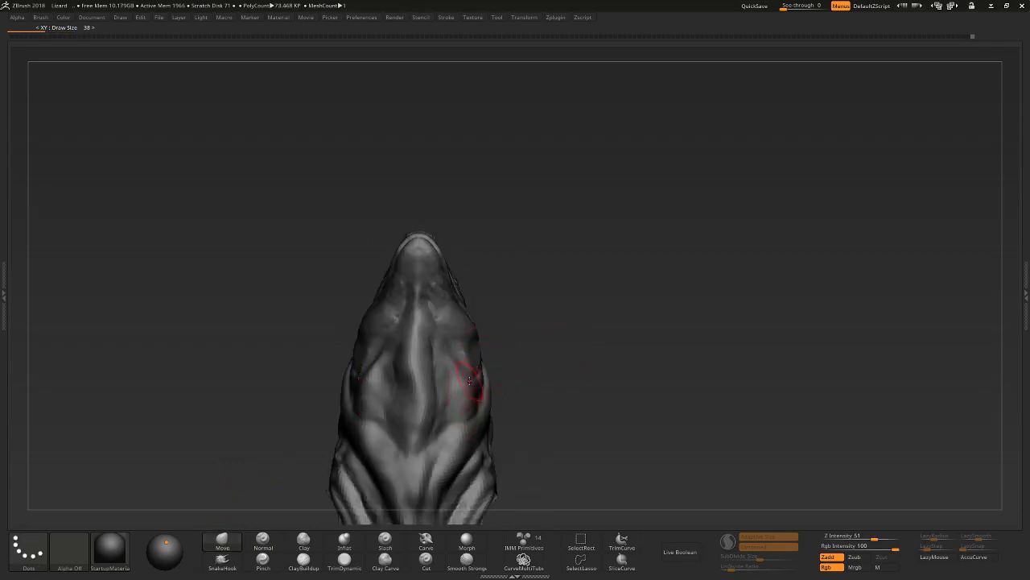
right_click_drag(465, 382, 472, 392)
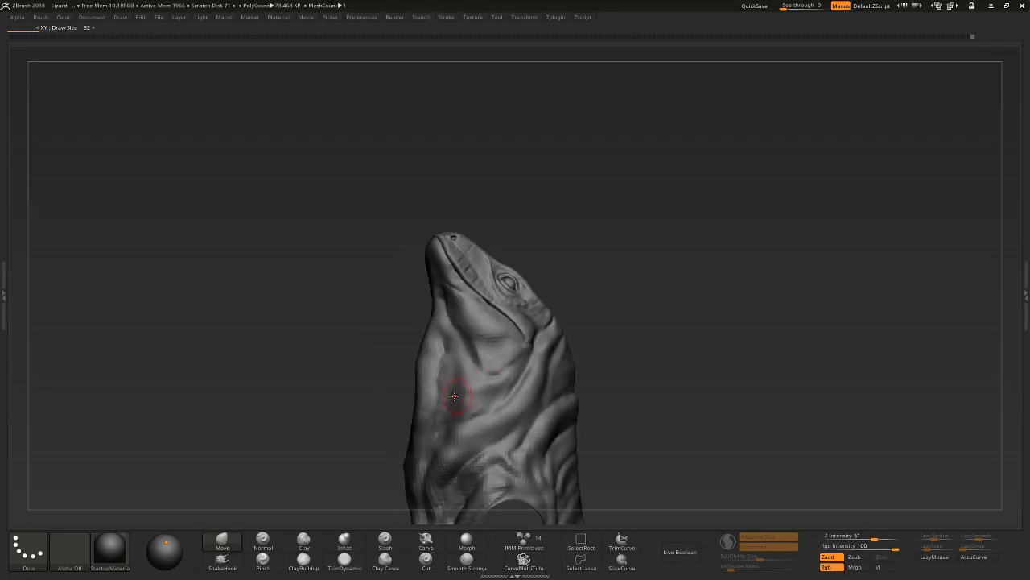
Switch to the Carve brush (B-C-V) and tilt to a side view of the head.
key("b")
key("c")
key("v")
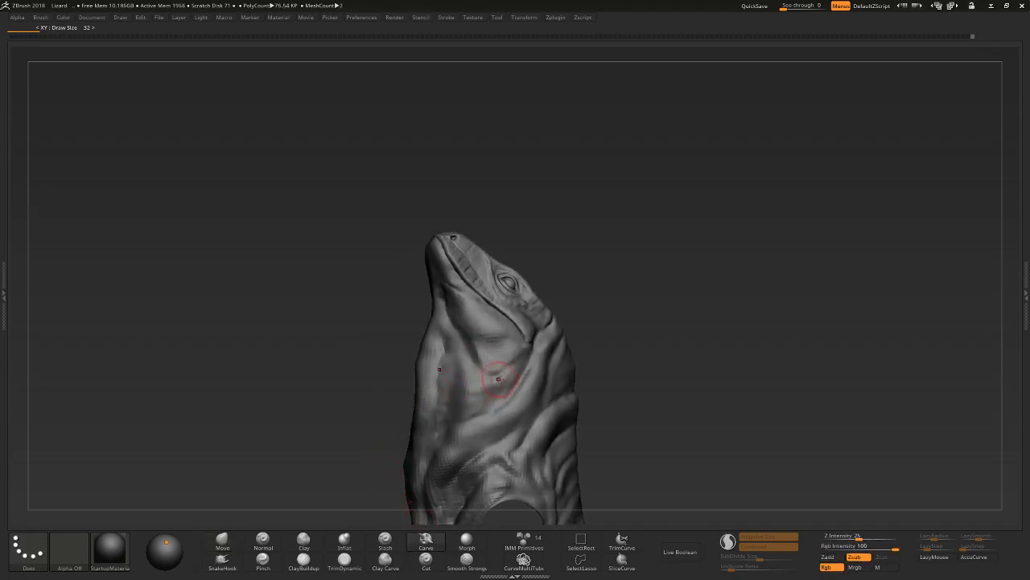
mouse_move(626, 247)
right_mouse_down()
mouse_move(642, 230)
mouse_move(516, 351)
right_mouse_up()
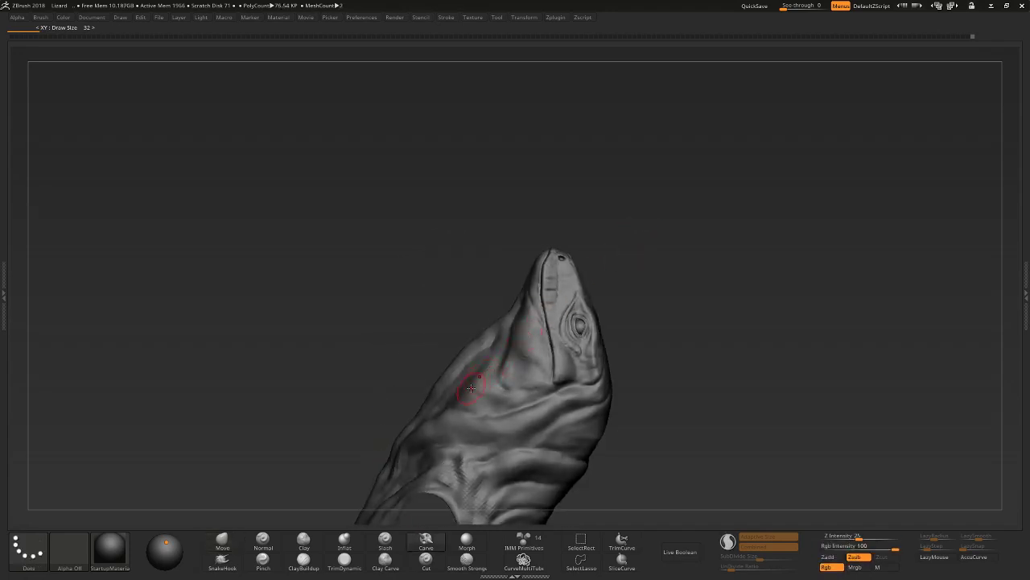
Return to the Move brush, undo a stroke, reshape and smooth the throat folds, then view the side profile.
key("b")
key("m")
key("v")
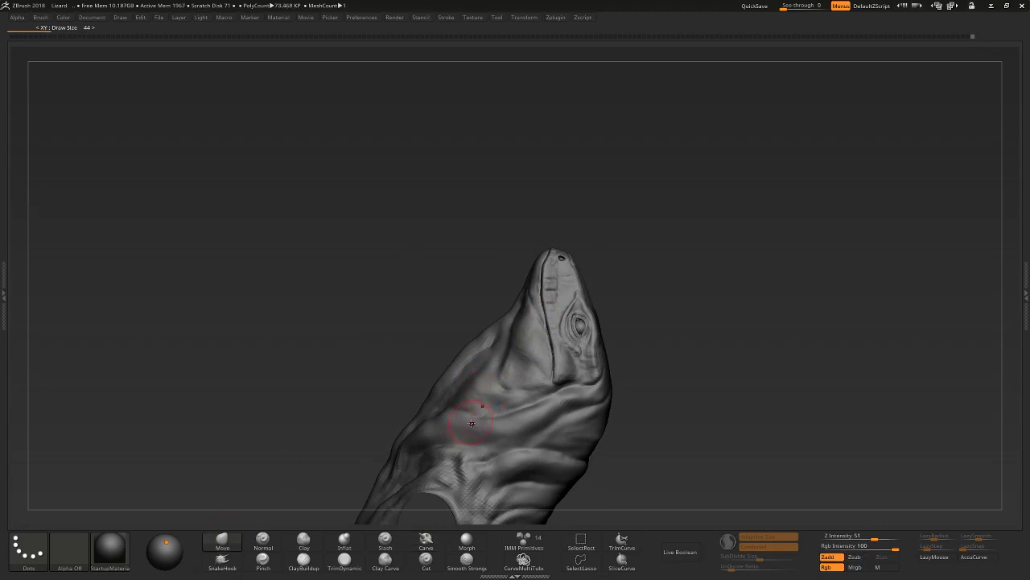
key("ctrl+z")
key("bracketright")
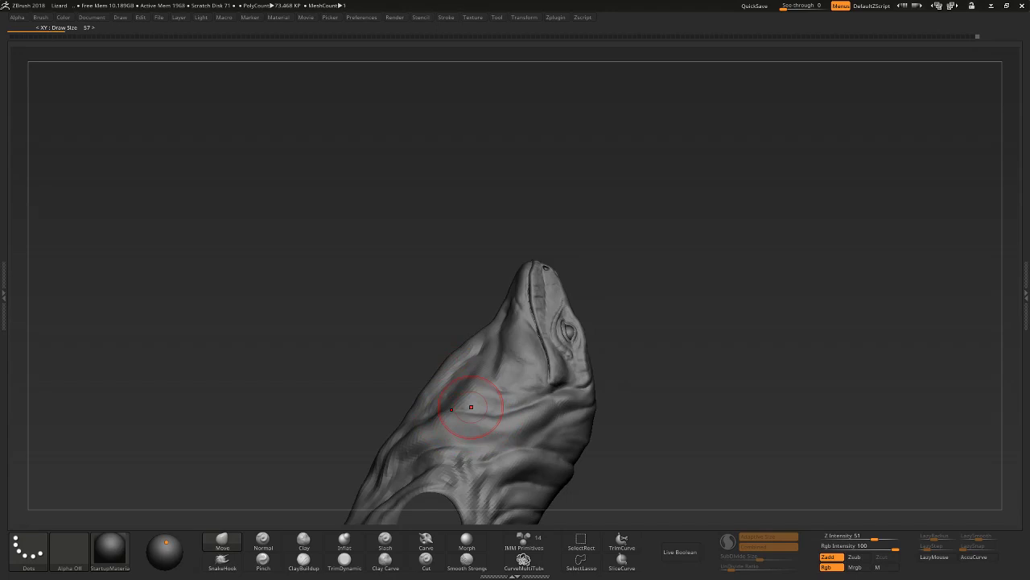
mouse_move(471, 407)
left_mouse_down()
mouse_move(559, 327)
mouse_move(484, 345)
left_mouse_up()
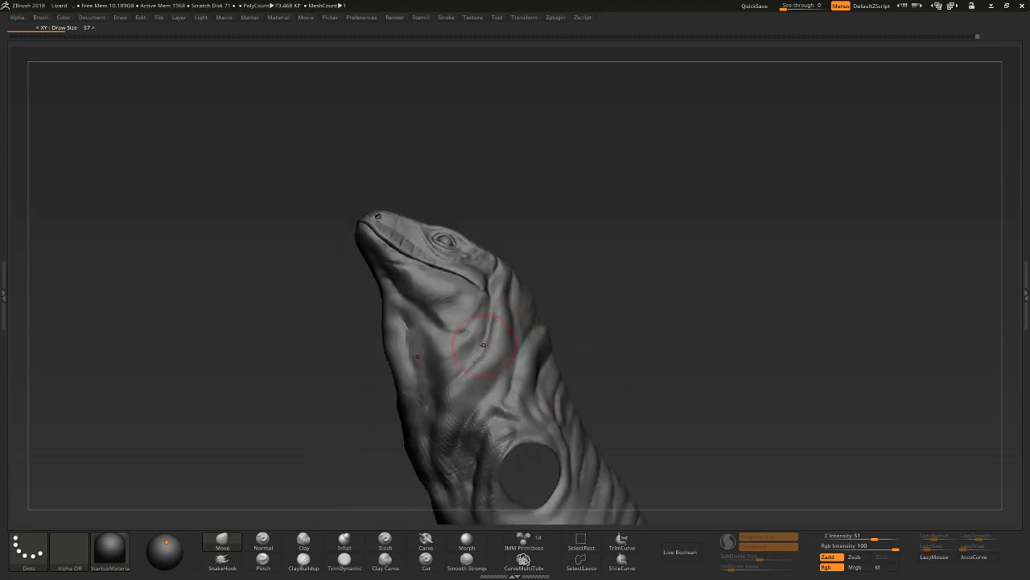
key("bracketleft")
left_click_drag(356, 454, 430, 407)
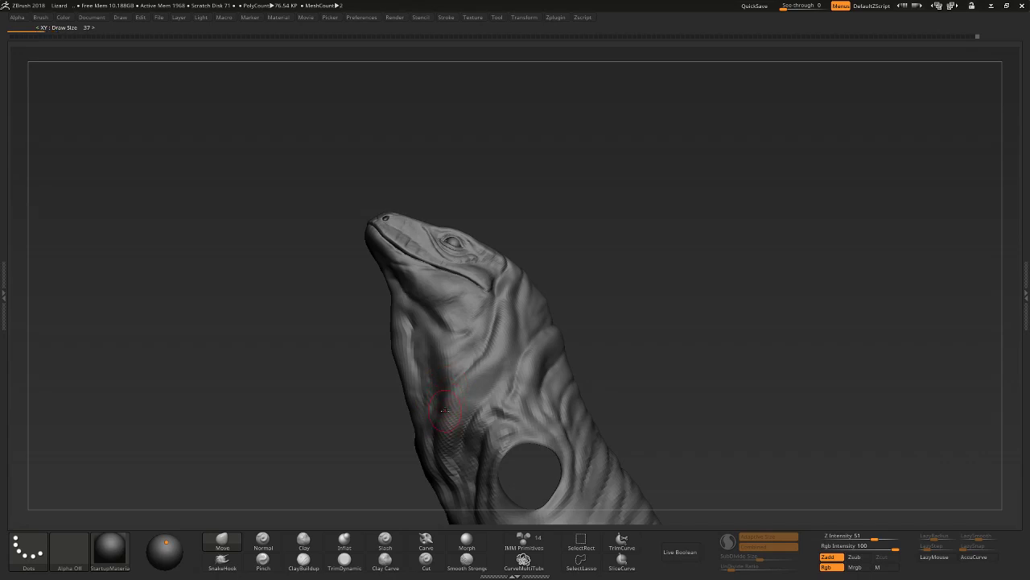
key("shift")
mouse_move(443, 449)
left_mouse_down()
mouse_move(381, 451)
mouse_move(426, 451)
mouse_move(379, 487)
left_mouse_up()
Sculpt and smooth fold detail on the neck with the Standard brush, checking it from several angles.
left_click(262, 538)
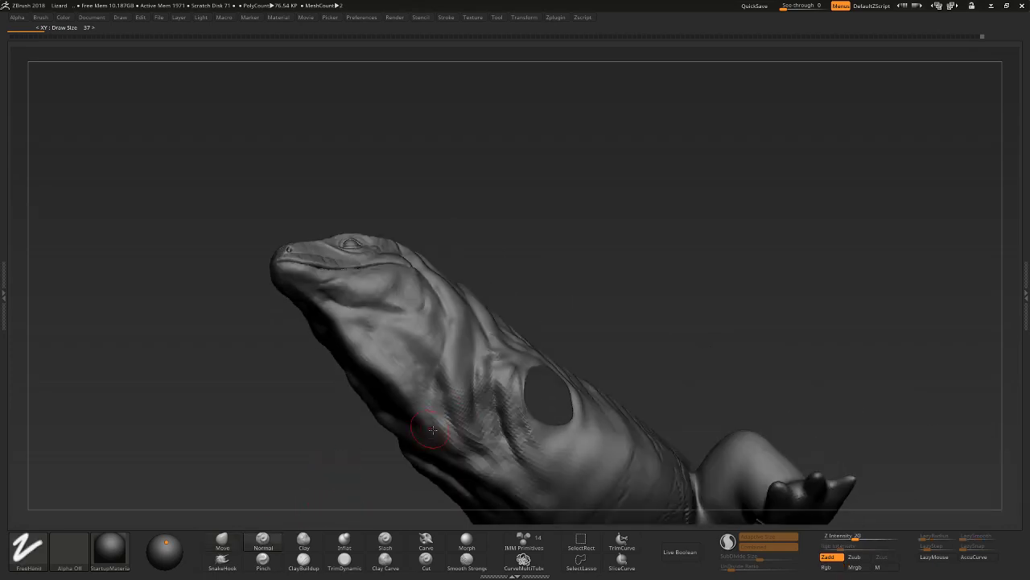
key("shift")
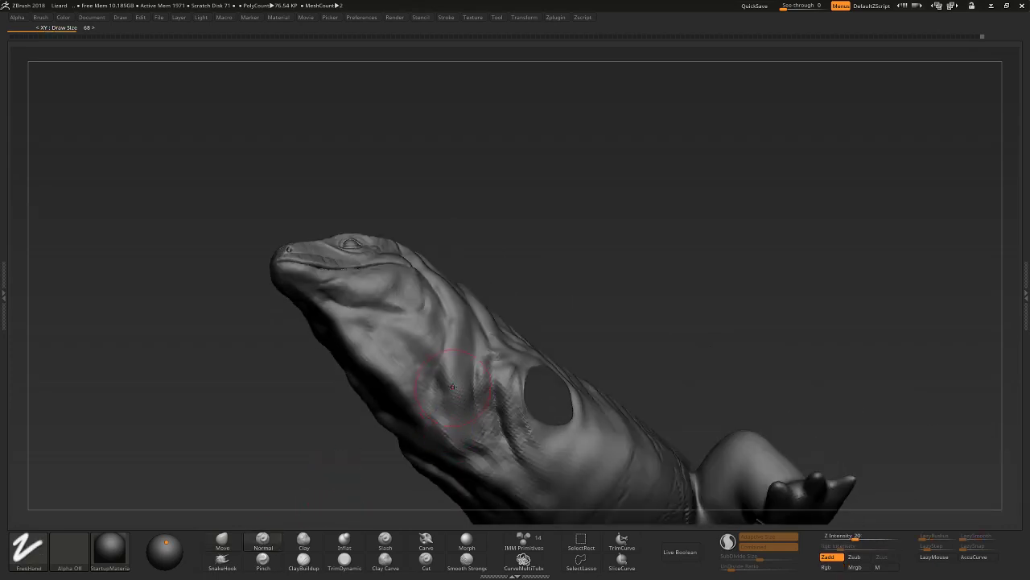
mouse_move(453, 401)
right_mouse_down()
mouse_move(435, 378)
mouse_move(457, 361)
mouse_move(421, 453)
mouse_move(436, 412)
right_mouse_up()
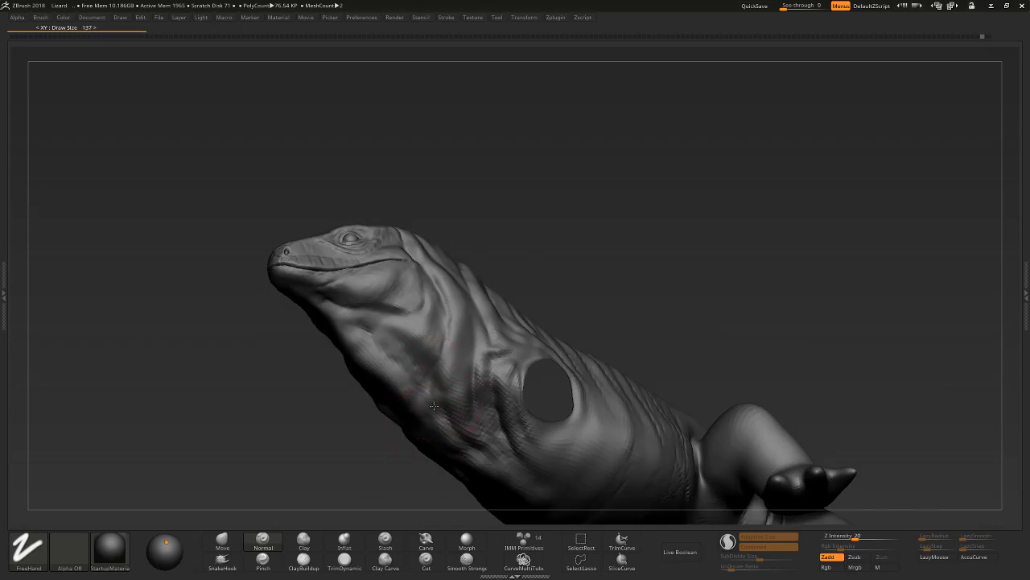
right_click_drag(382, 472, 462, 395)
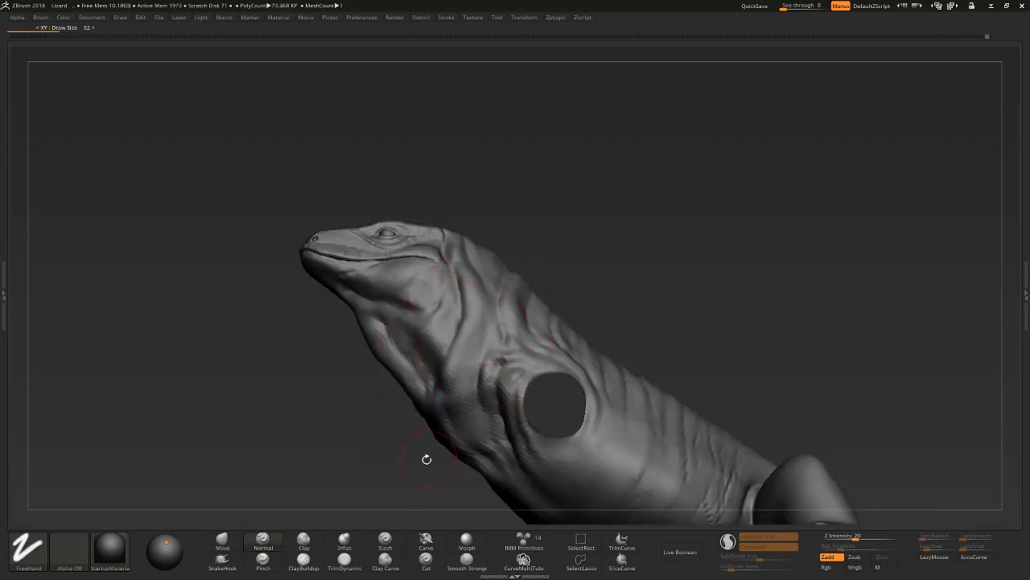
mouse_move(426, 456)
right_mouse_down()
mouse_move(407, 476)
mouse_move(459, 430)
mouse_move(450, 405)
right_mouse_up()
left_click_drag(455, 436, 425, 411)
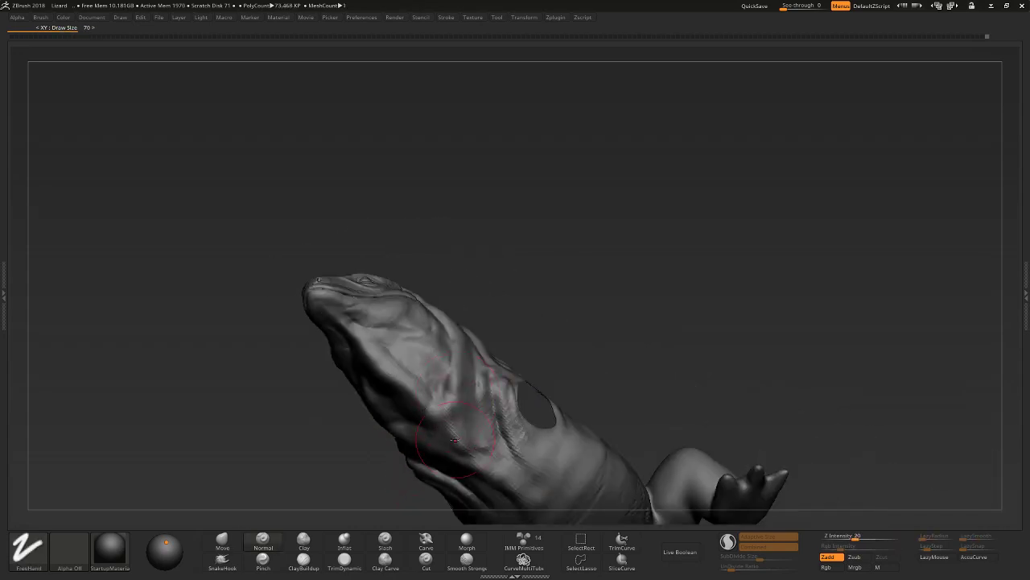
mouse_move(459, 432)
right_mouse_down()
mouse_move(441, 420)
mouse_move(451, 373)
right_mouse_up()
right_click_drag(430, 427, 452, 452)
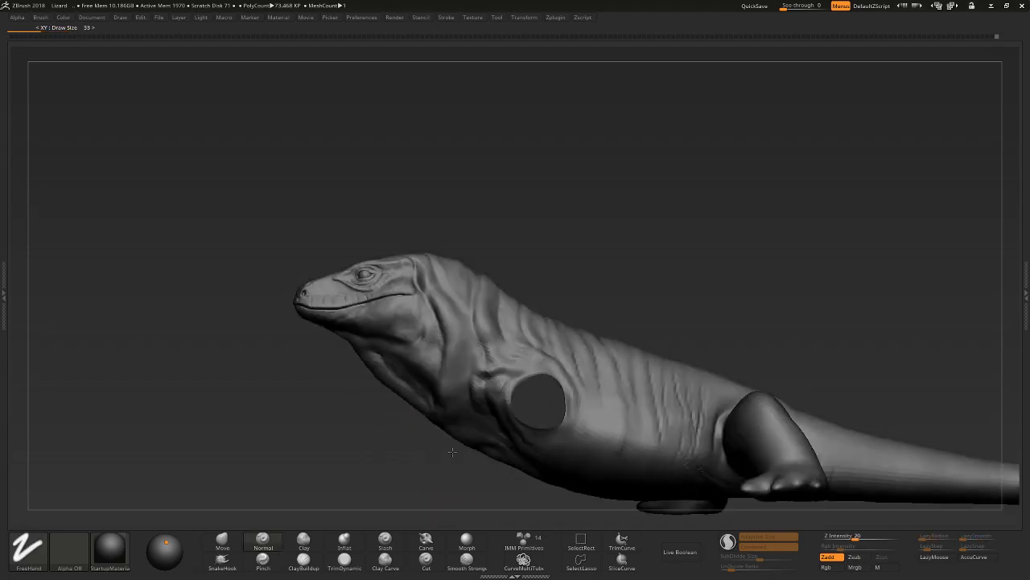
Undo the last five sculpting strokes on the neck.
key("ctrl+z")
key("ctrl+z")
key("ctrl+z")
key("ctrl+z")
key("ctrl+z")
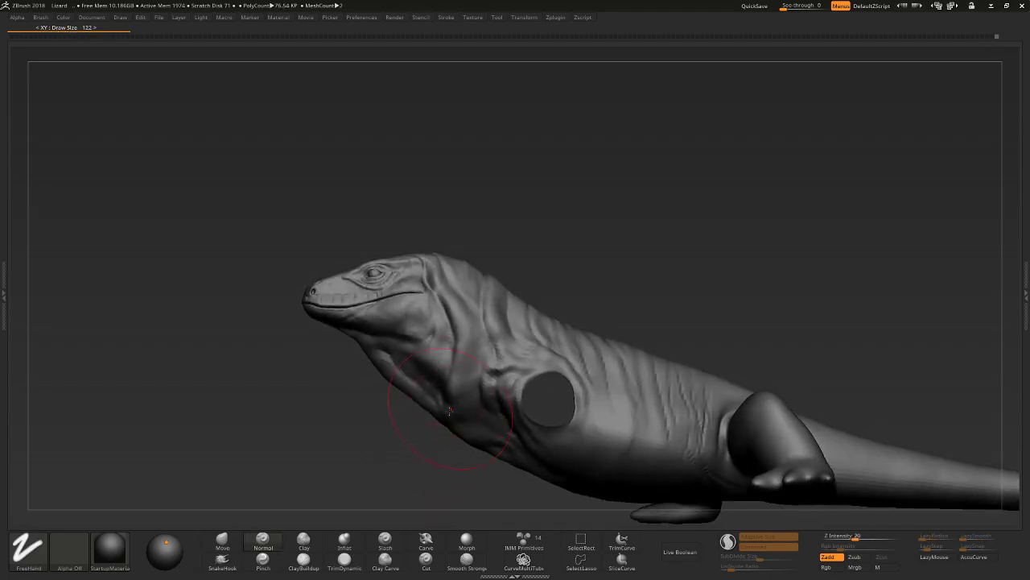
key("ctrl+z")
key("ctrl+z")
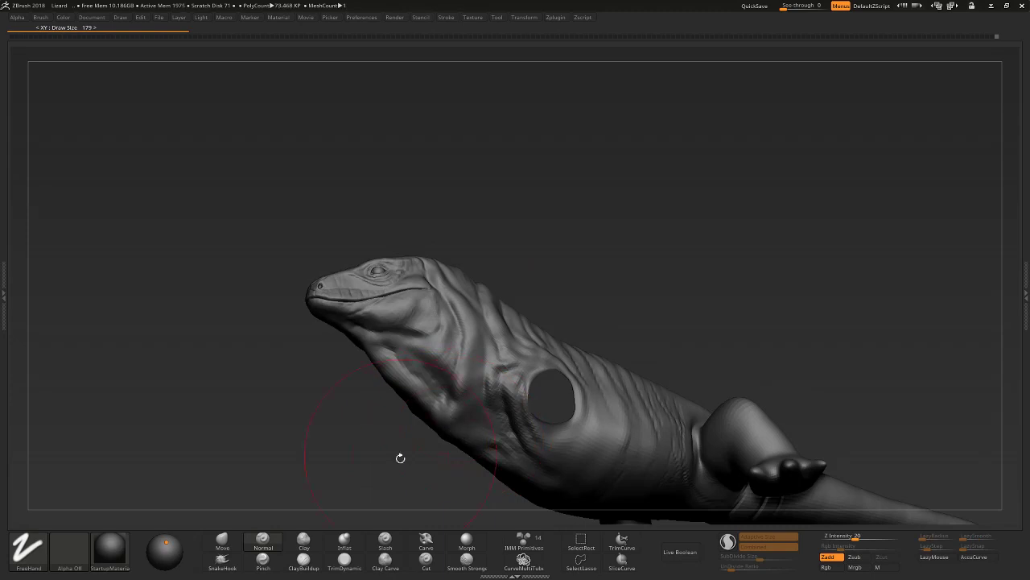
key("ctrl+z")
key("ctrl+z")
key("ctrl+z")
key("ctrl+z")
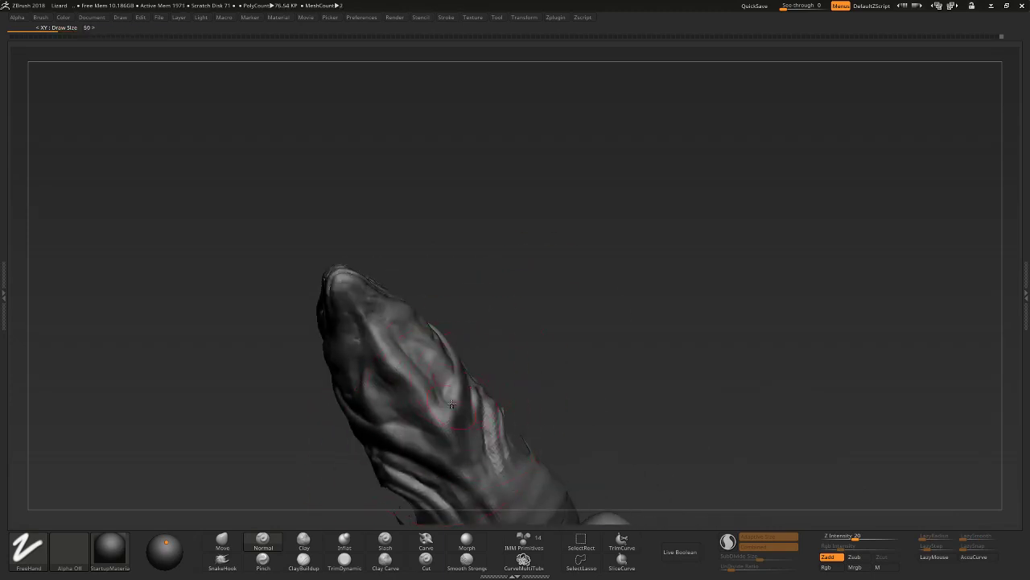
key("ctrl+z")
key("ctrl+z")
key("ctrl+z")
key("ctrl+z")
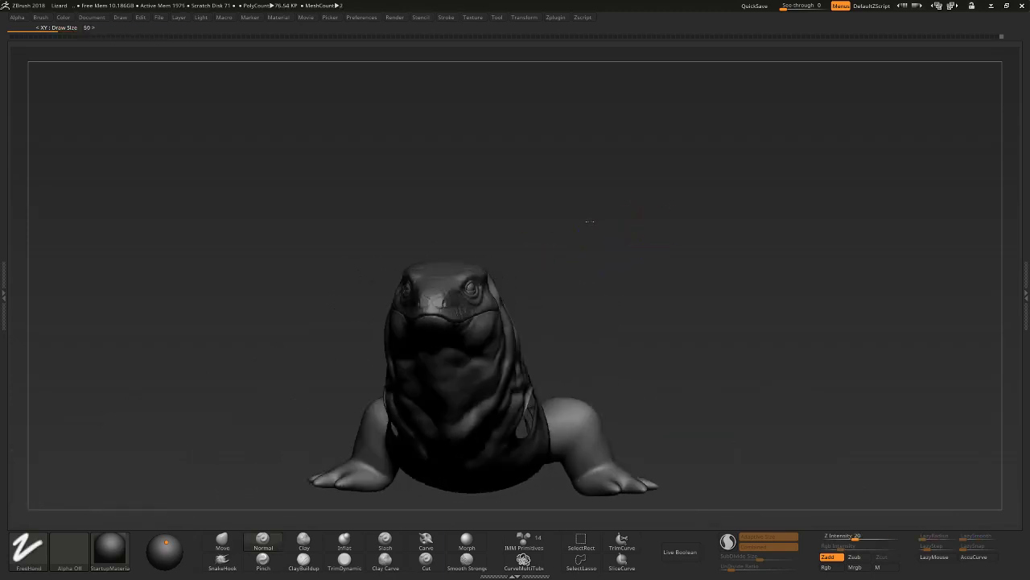
key("ctrl+z")
Step the history forward to the 85.26 KP state, orbit head-on, and pick the Move brush.
key("ctrl+z")
key("ctrl+z")
key("ctrl+z")
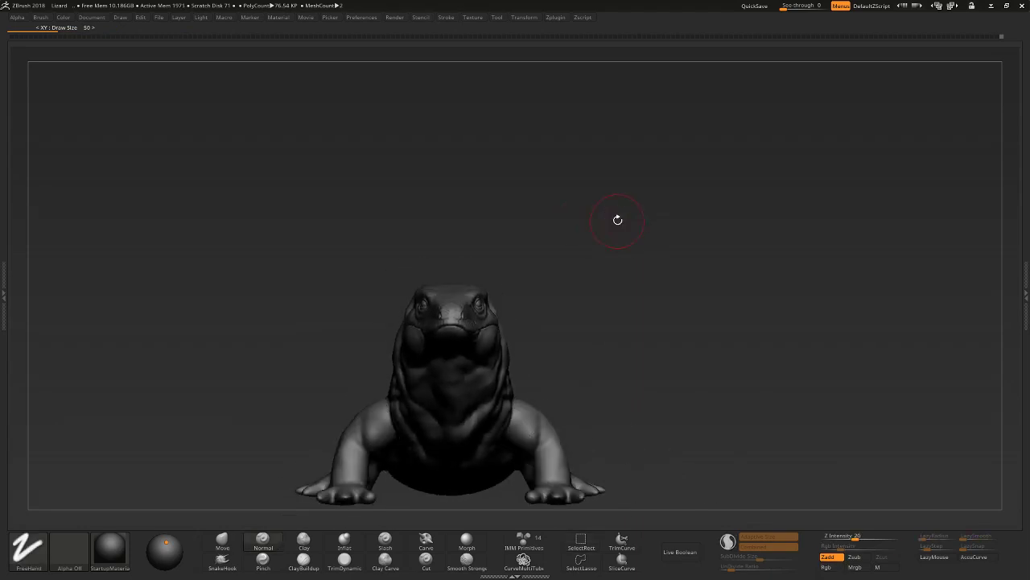
key("ctrl+z")
key("ctrl+z")
key("ctrl+z")
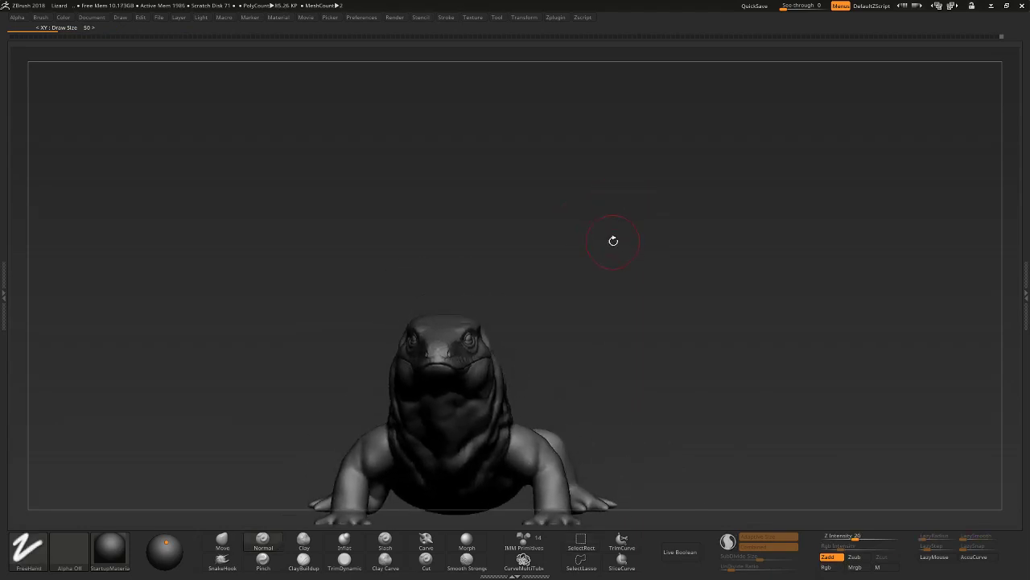
key("ctrl+z")
key("ctrl+z")
key("ctrl+z")
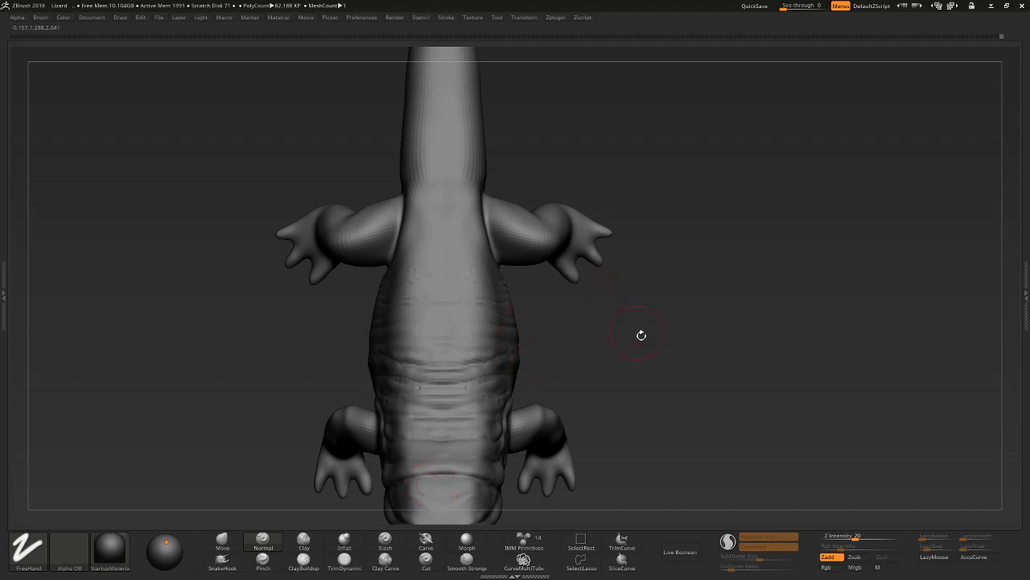
left_click_drag(642, 335, 673, 348)
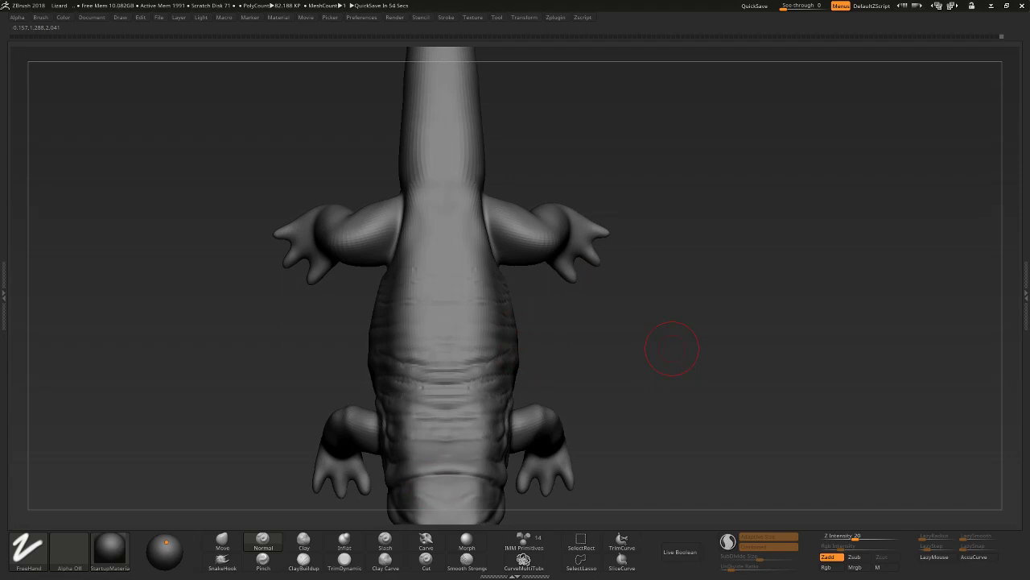
left_click_drag(597, 377, 611, 256)
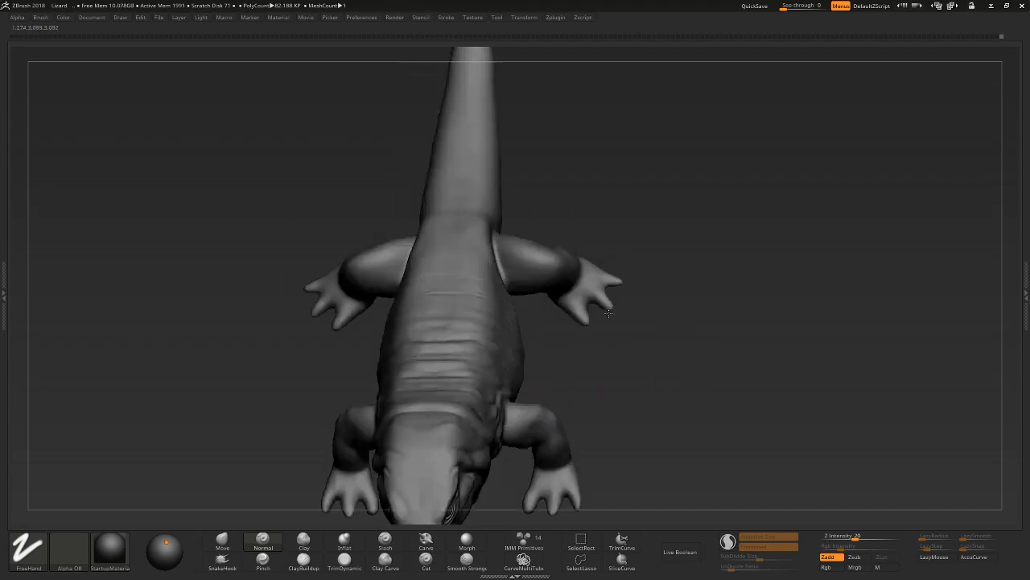
left_click(222, 541)
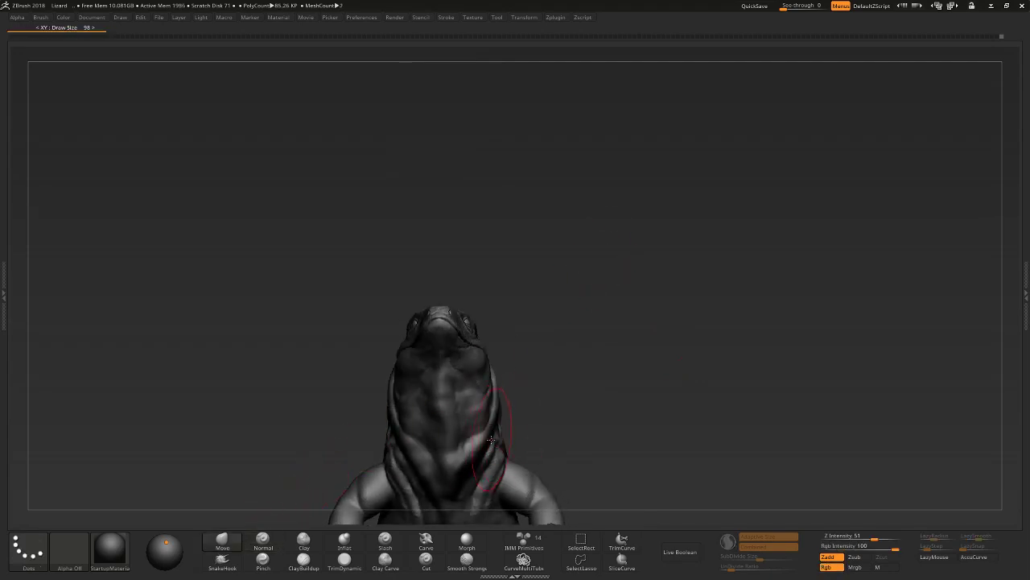
Pull the head and neck up and right with the Move brush, then orbit to a three-quarter side view.
mouse_move(499, 447)
left_mouse_down()
mouse_move(494, 392)
mouse_move(488, 403)
left_mouse_up()
key("b")
key("m")
key("v")
mouse_move(552, 371)
left_mouse_down()
mouse_move(580, 324)
mouse_move(510, 375)
mouse_move(491, 427)
mouse_move(586, 303)
mouse_move(595, 335)
left_mouse_up()
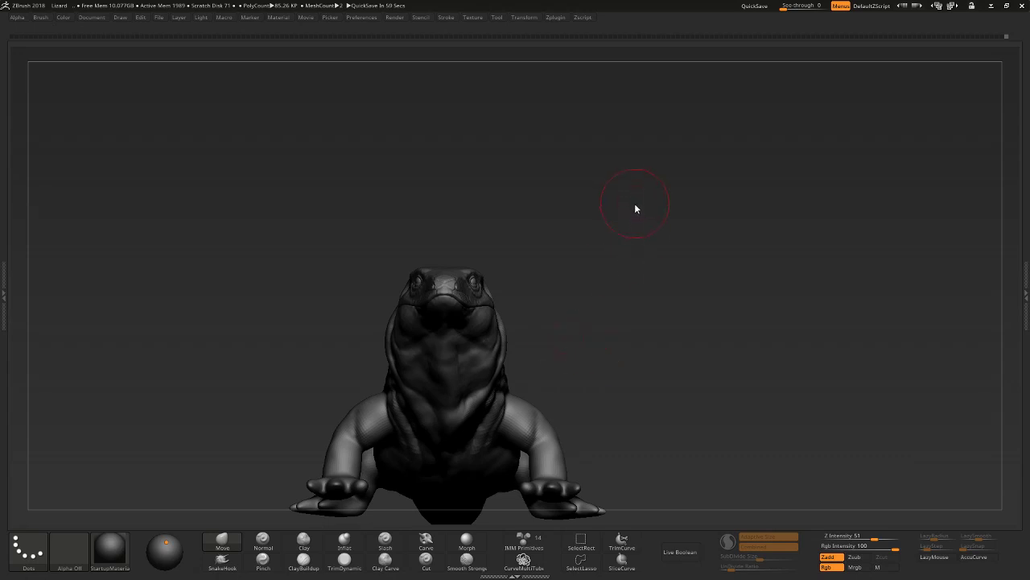
mouse_move(661, 220)
left_mouse_down()
mouse_move(616, 207)
mouse_move(588, 232)
mouse_move(628, 226)
mouse_move(620, 216)
left_mouse_up()
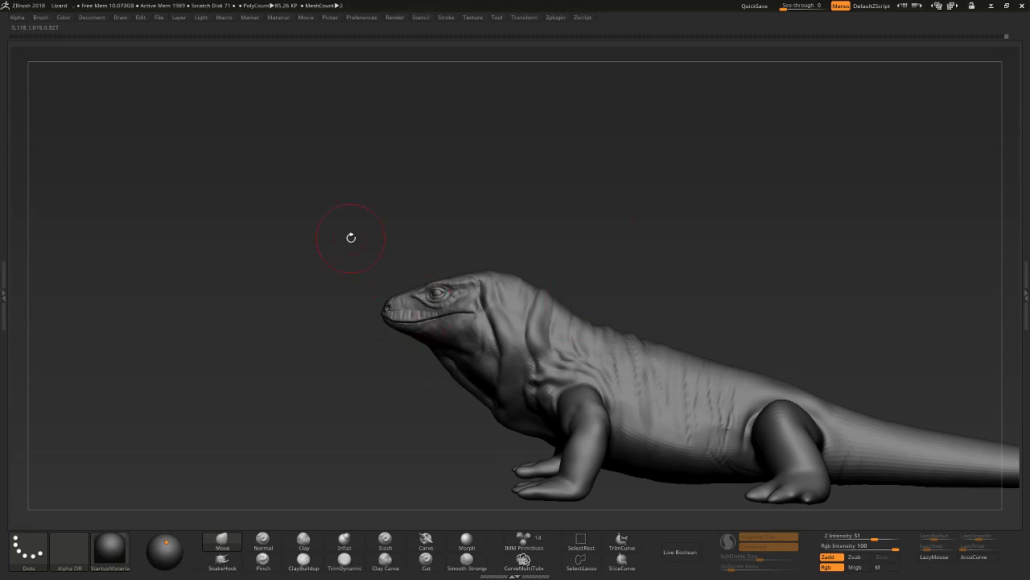
Select the Cut brush and orbit the lizard back to a side view.
left_click_drag(448, 442, 405, 432)
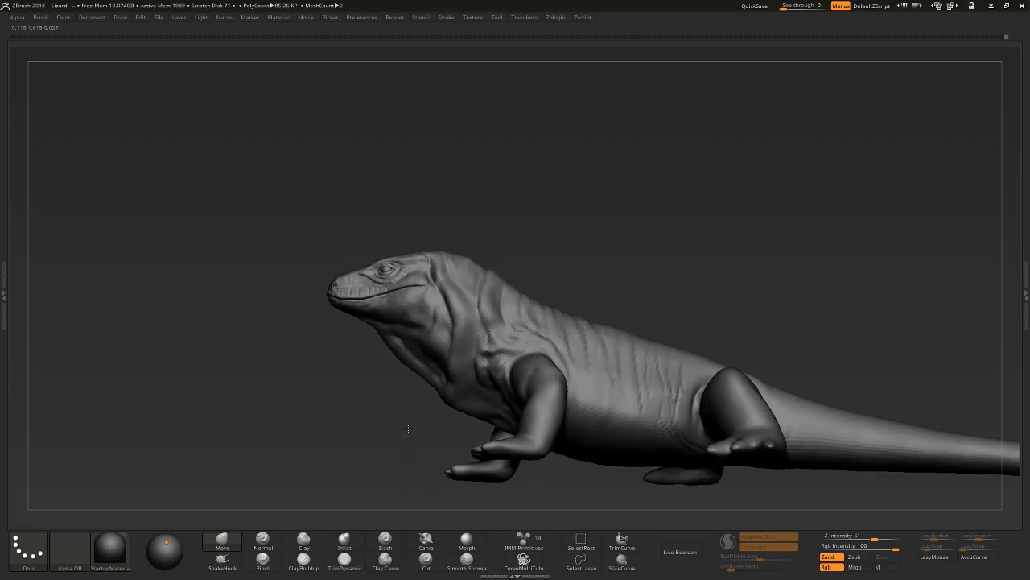
left_click(426, 559)
mouse_move(451, 515)
left_mouse_down()
mouse_move(465, 392)
mouse_move(441, 424)
left_mouse_up()
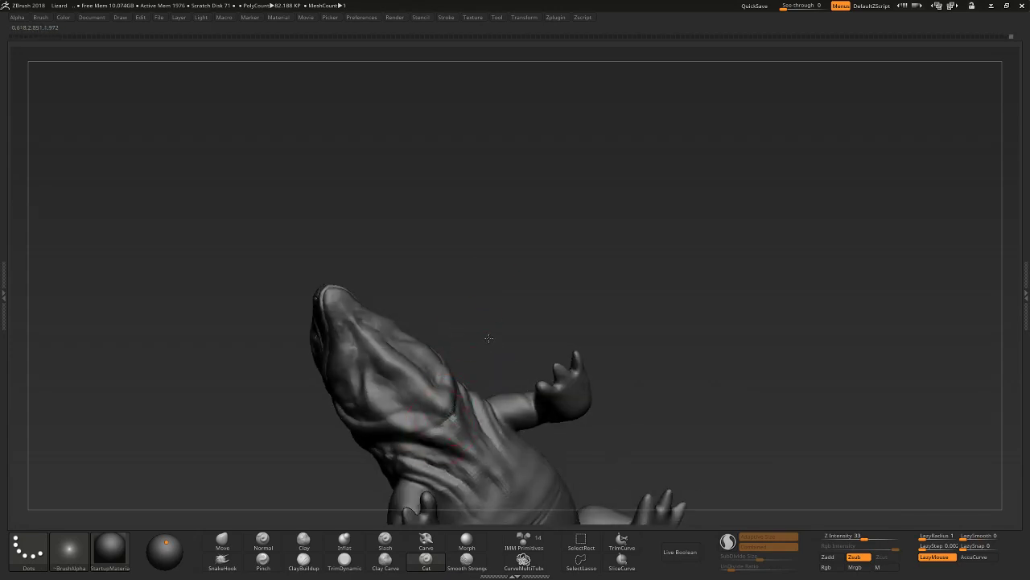
mouse_move(486, 338)
left_mouse_down()
mouse_move(494, 308)
mouse_move(398, 428)
mouse_move(411, 435)
left_mouse_up()
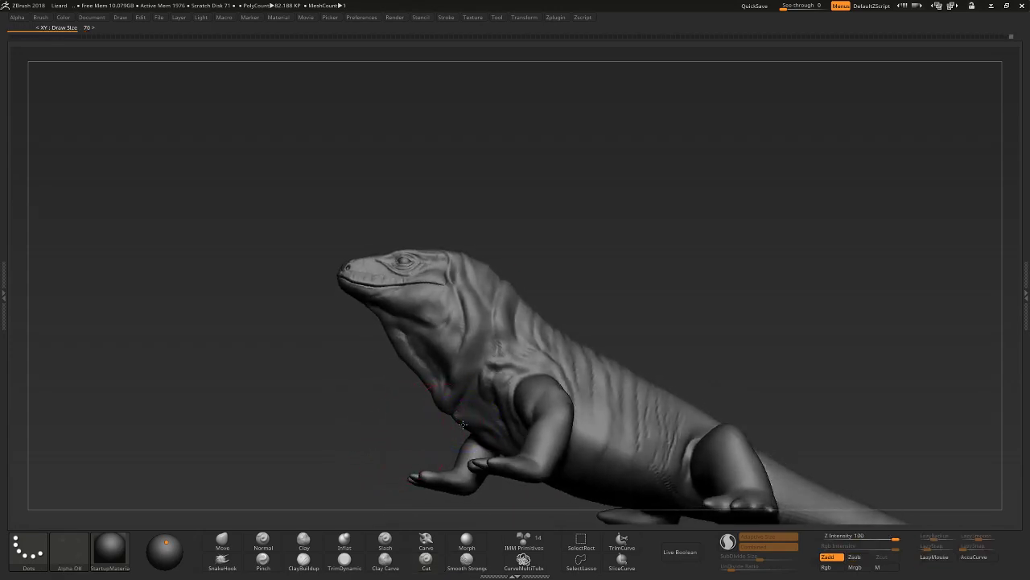
Switch through the Normal and Move brushes, shrink the brush twice, and orbit to look up at the throat.
key("n")
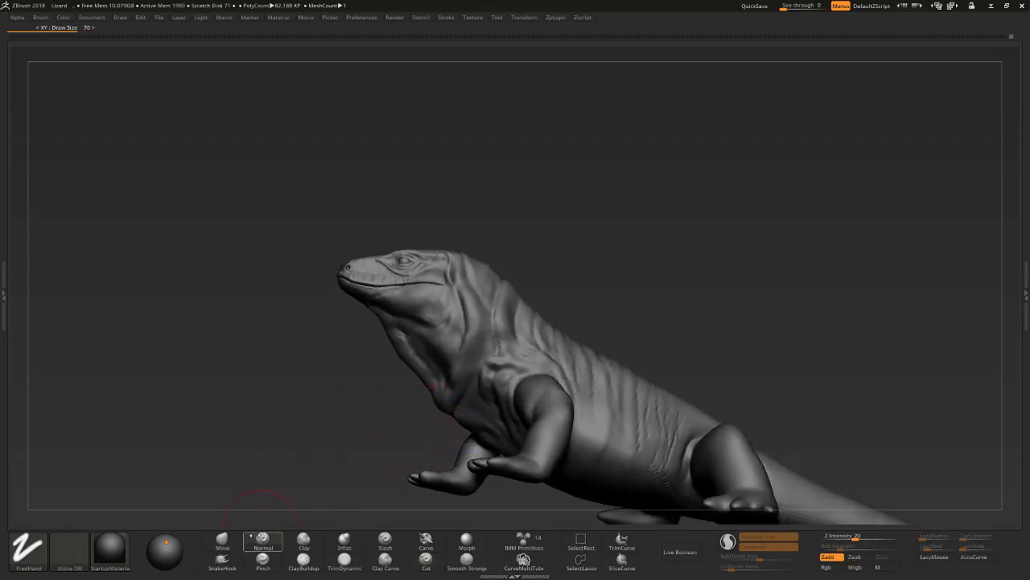
key("m")
key("bracketleft")
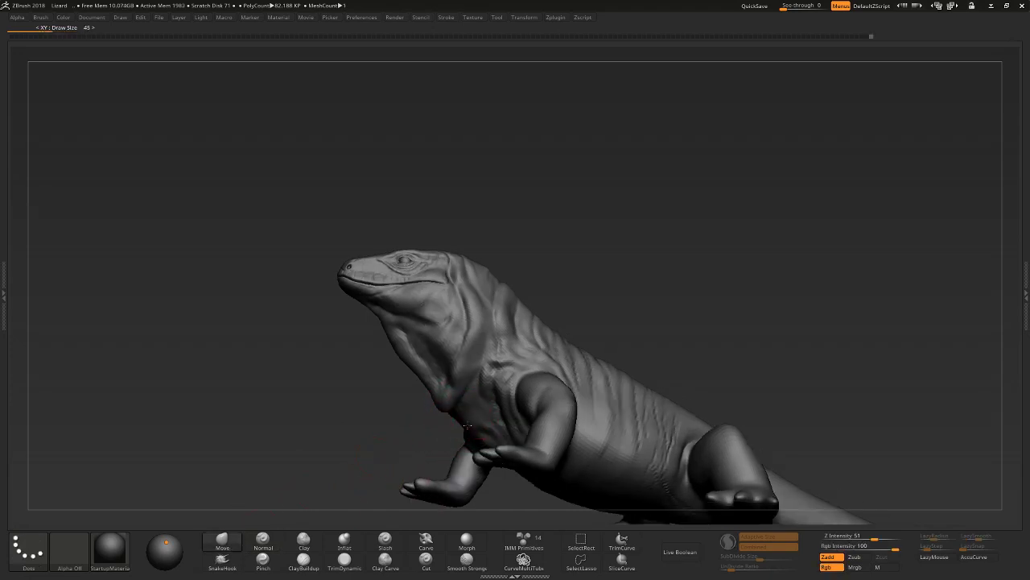
mouse_move(467, 417)
right_mouse_down()
mouse_move(471, 379)
mouse_move(432, 426)
right_mouse_up()
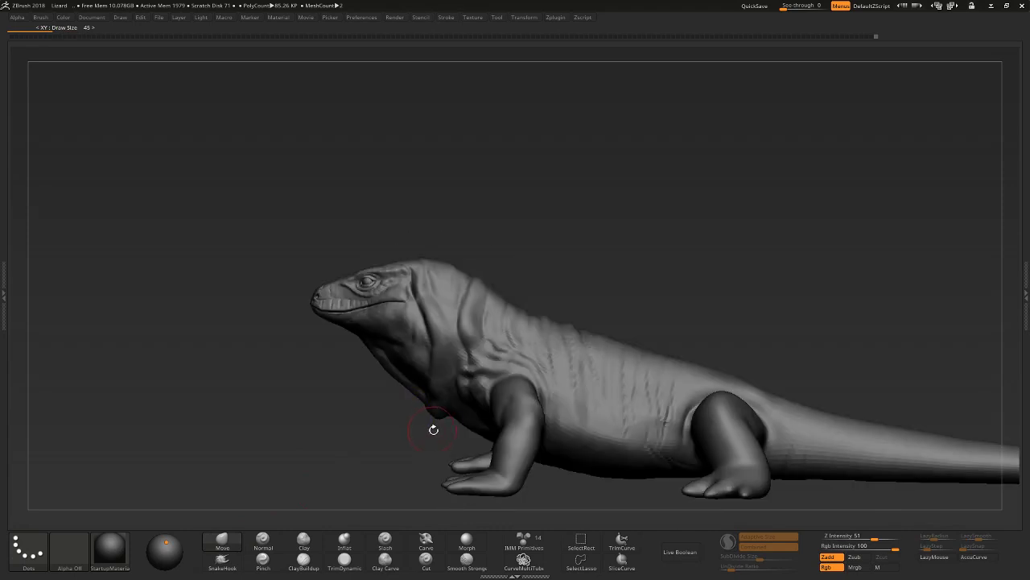
key("bracketleft")
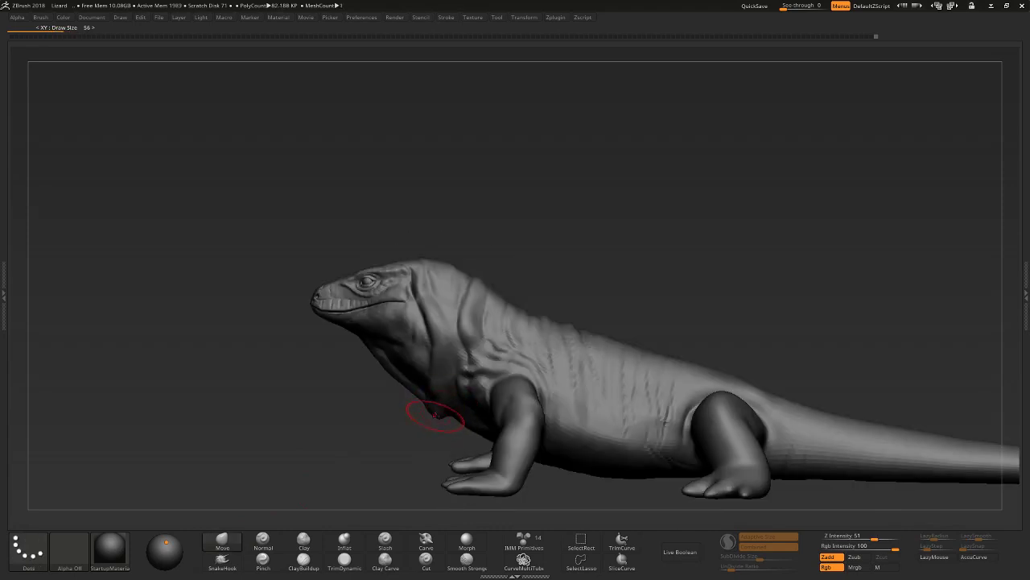
mouse_move(413, 451)
right_mouse_down()
mouse_move(425, 464)
mouse_move(453, 406)
right_mouse_up()
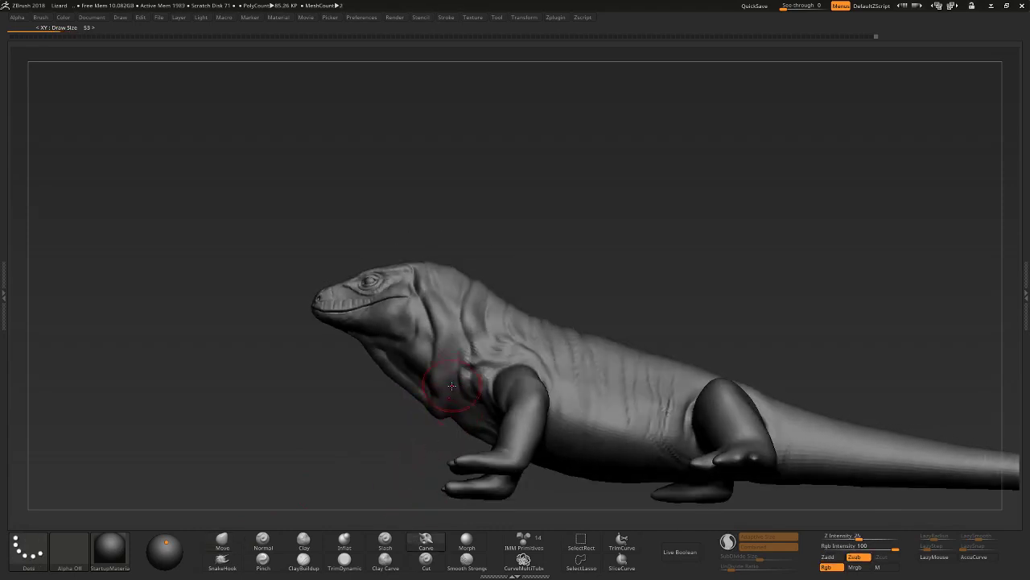
right_click_drag(455, 340, 464, 323)
mouse_move(491, 242)
right_mouse_down()
mouse_move(536, 212)
mouse_move(409, 396)
mouse_move(341, 384)
mouse_move(255, 459)
right_mouse_up()
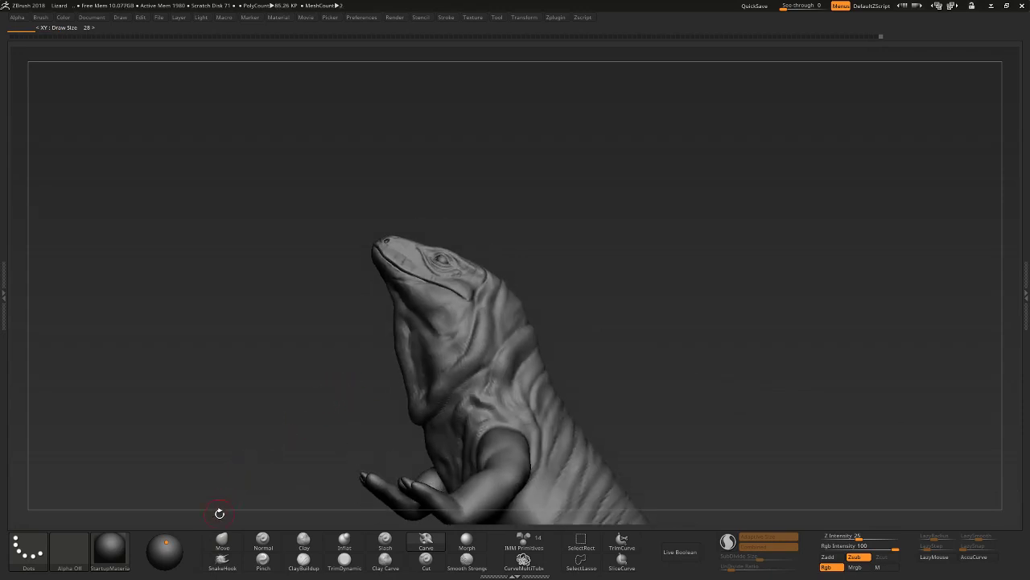
Try the Move, morph (BMR) and Inflat (BIN) brushes on the lizard.
left_click(222, 541)
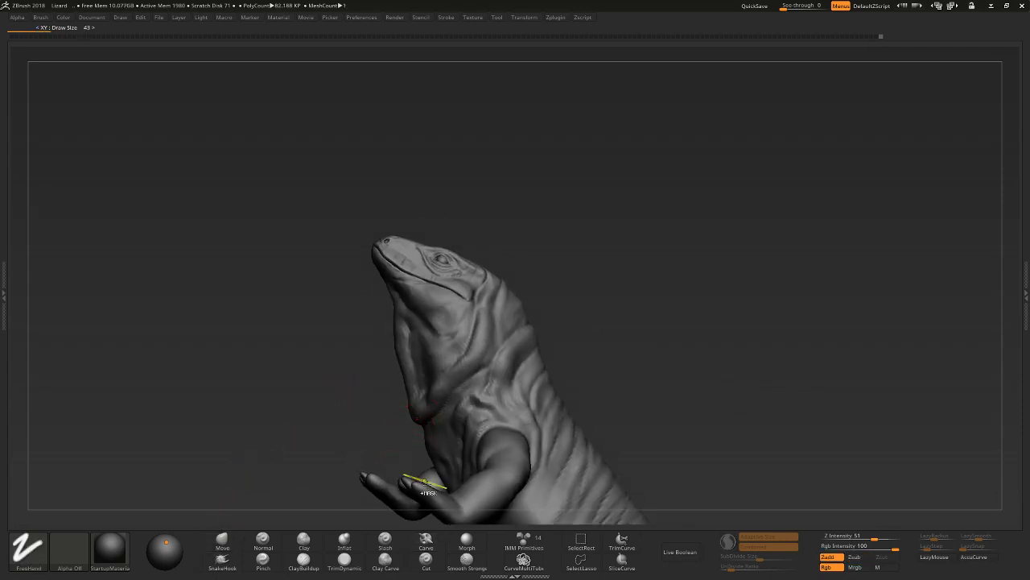
key("b")
key("m")
key("r")
key("b")
key("i")
key("n")
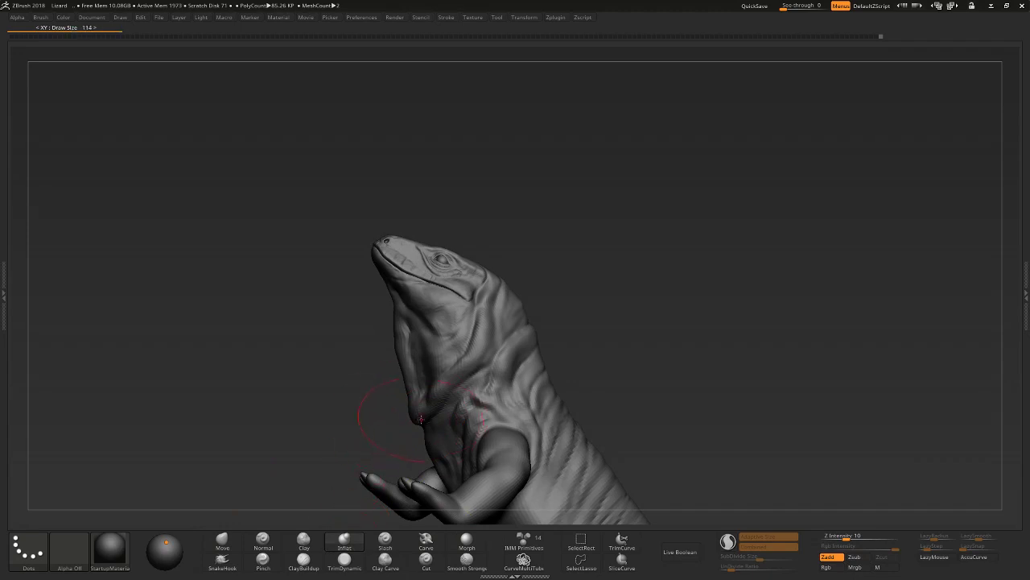
Select the Standard brush (BST) and orbit to the lizard's right side.
right_click_drag(412, 427, 425, 409)
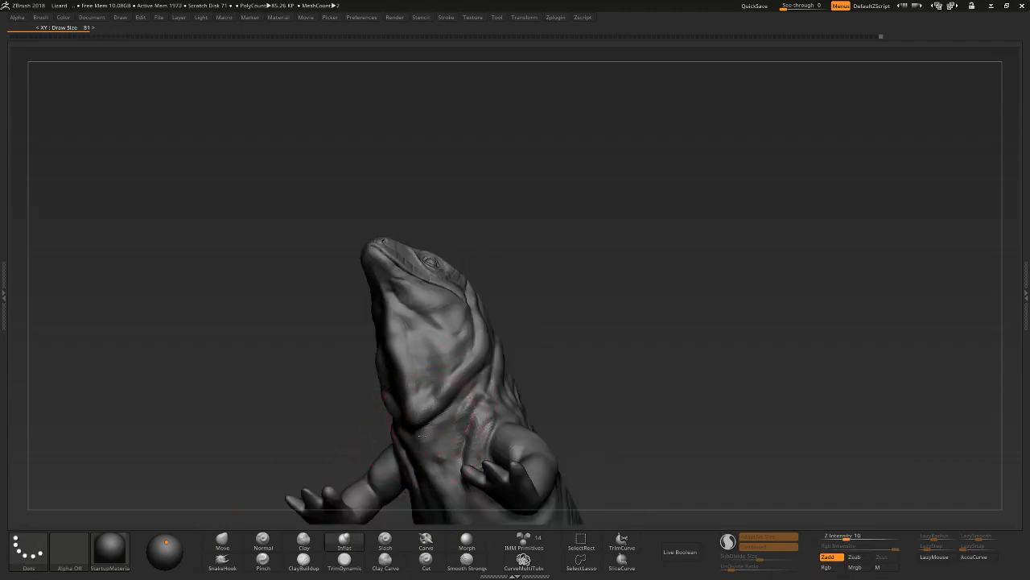
key("b")
key("s")
key("t")
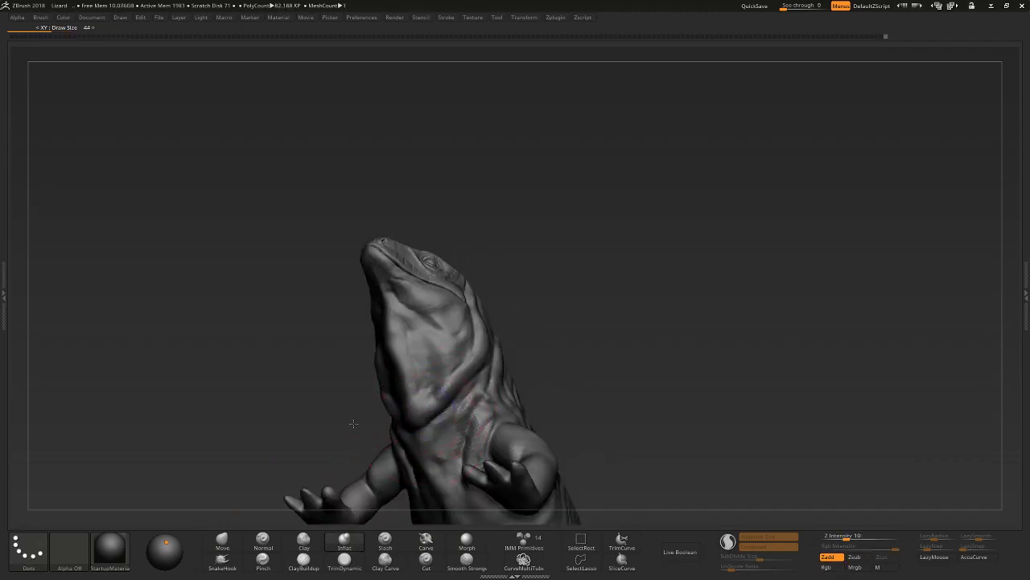
right_click_drag(349, 421, 403, 413)
right_click_drag(489, 371, 270, 484)
Switch to the Move brush and orbit through side and three-quarter views with the head raised.
left_click(222, 541)
mouse_move(415, 455)
right_mouse_down()
mouse_move(419, 418)
mouse_move(435, 403)
right_mouse_up()
mouse_move(507, 357)
right_mouse_down()
mouse_move(451, 380)
mouse_move(427, 357)
right_mouse_up()
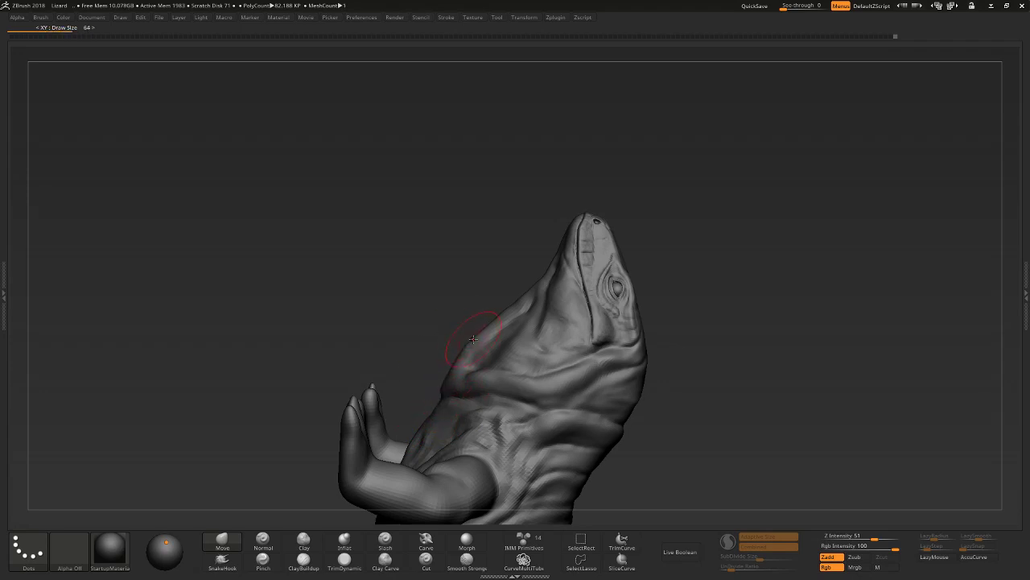
left_click_drag(462, 315, 465, 351, "shift")
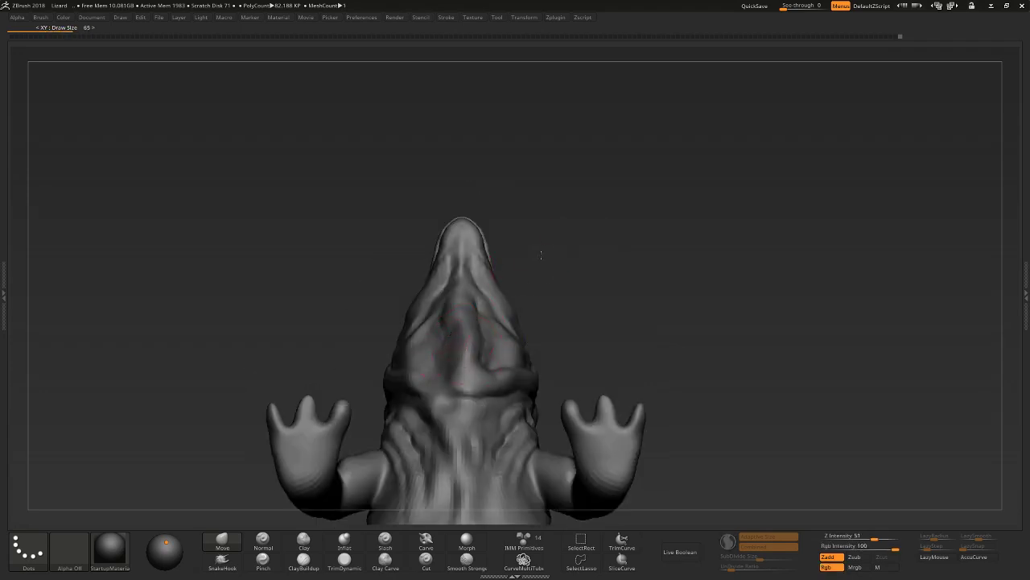
mouse_move(446, 352)
right_mouse_down()
mouse_move(471, 310)
mouse_move(483, 310)
mouse_move(443, 253)
mouse_move(409, 258)
mouse_move(430, 247)
mouse_move(444, 283)
right_mouse_up()
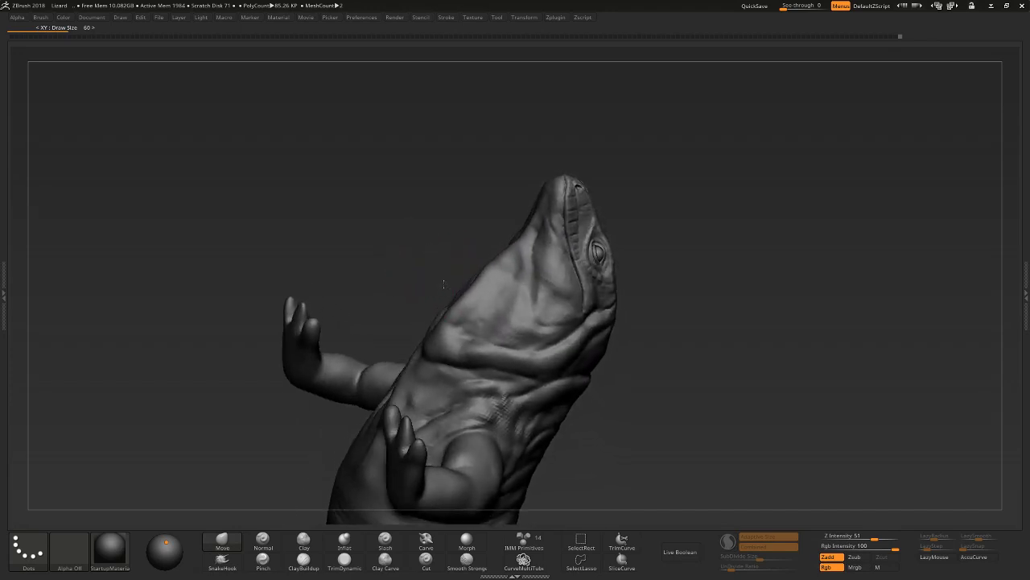
Pick the Standard brush, enlarge it, and turn the lizard's belly toward the viewer.
left_click(263, 536)
key("bracketright")
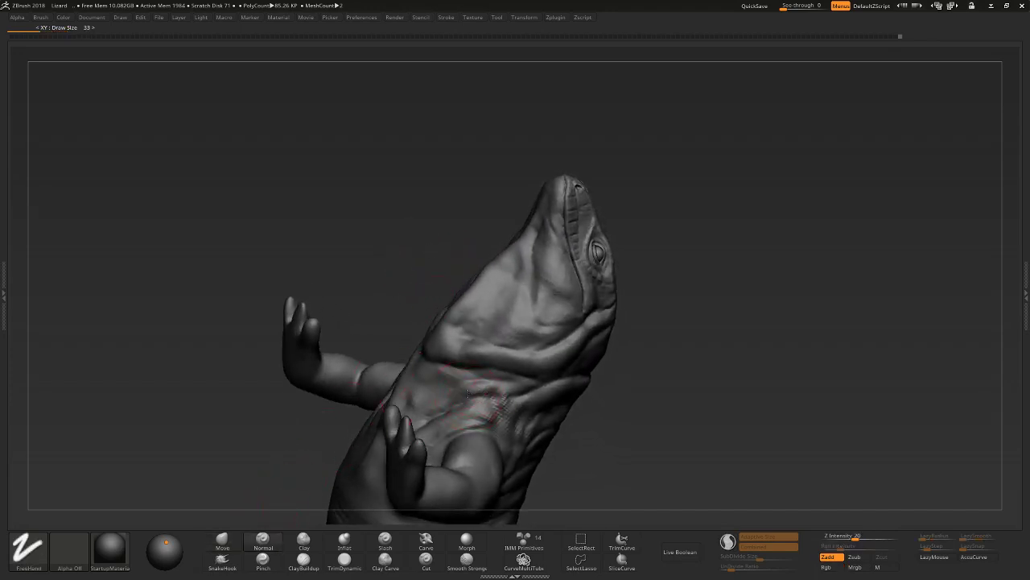
right_click_drag(438, 403, 426, 358)
key("bracketright")
key("bracketright")
key("bracketright")
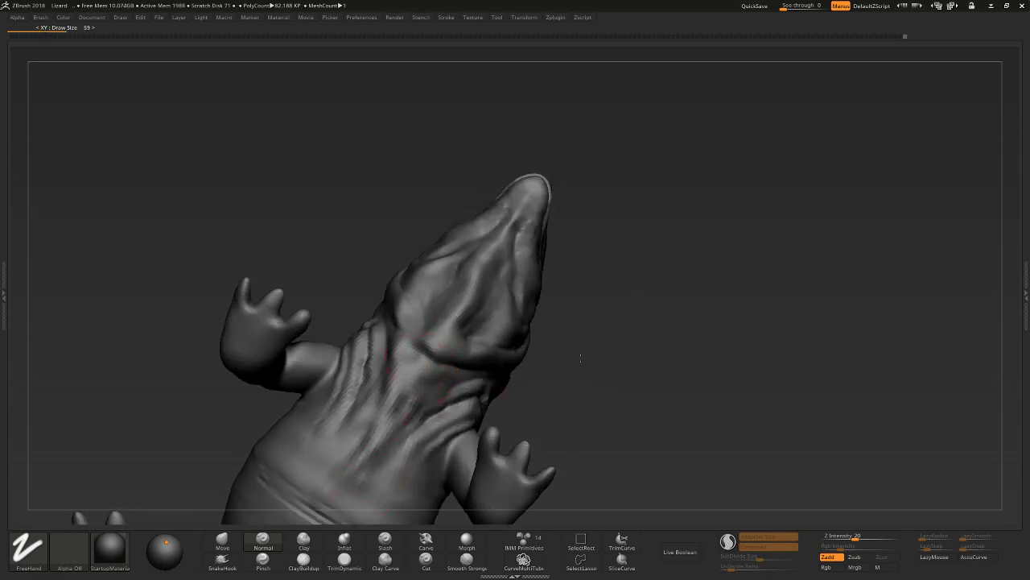
right_click_drag(349, 499, 370, 441)
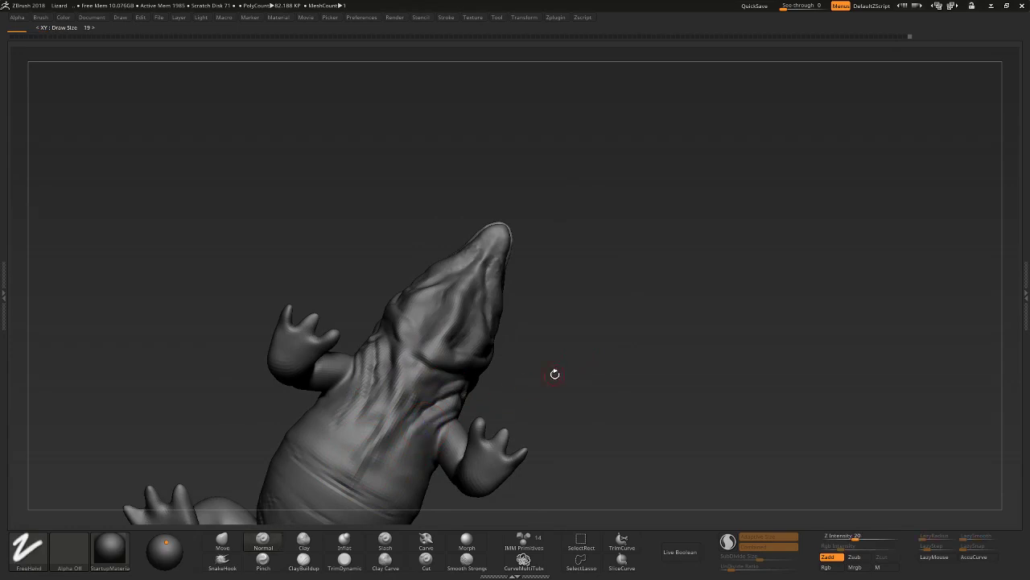
right_click_drag(525, 378, 530, 347, "alt")
right_click_drag(431, 399, 471, 375)
Fine-tune the brush size while orbiting around the chest underside.
key("bracketright")
key("bracketright")
key("bracketright")
key("bracketleft")
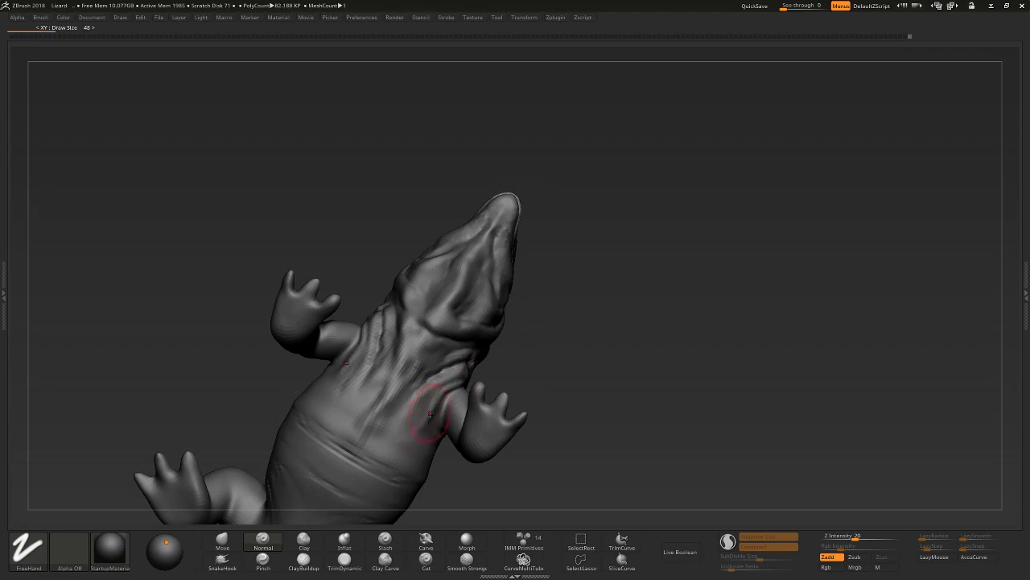
right_click_drag(420, 435, 427, 439)
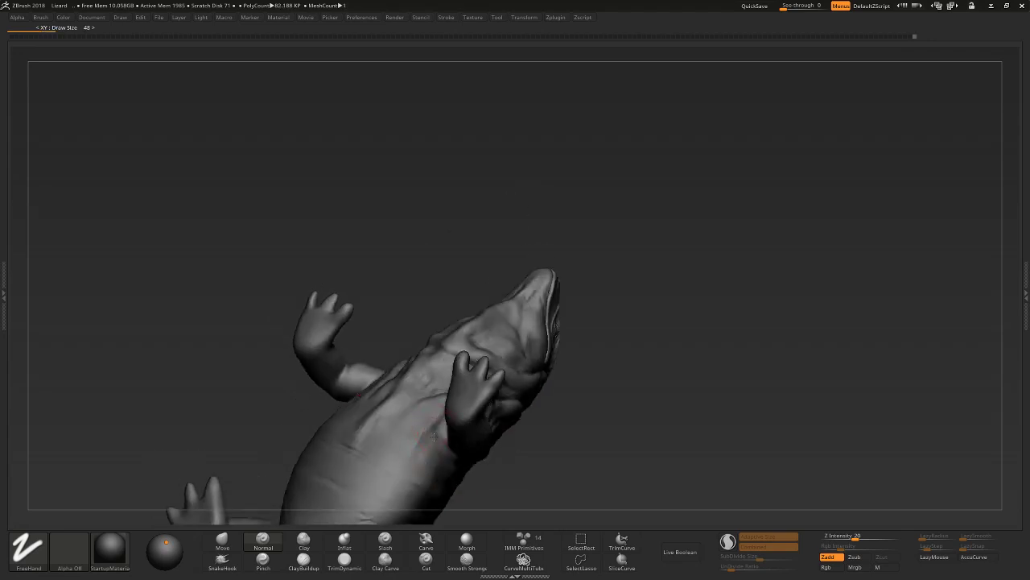
mouse_move(443, 479)
right_mouse_down()
mouse_move(485, 464)
mouse_move(508, 361)
mouse_move(575, 290)
mouse_move(435, 375)
mouse_move(449, 346)
right_mouse_up()
key("bracketleft")
key("bracketleft")
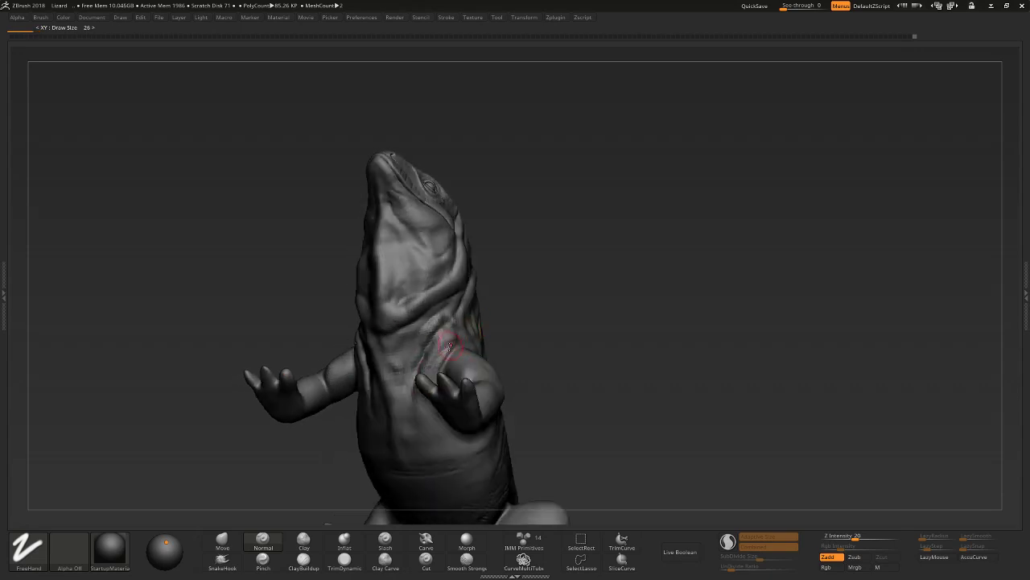
right_click_drag(498, 302, 437, 340)
key("bracketleft")
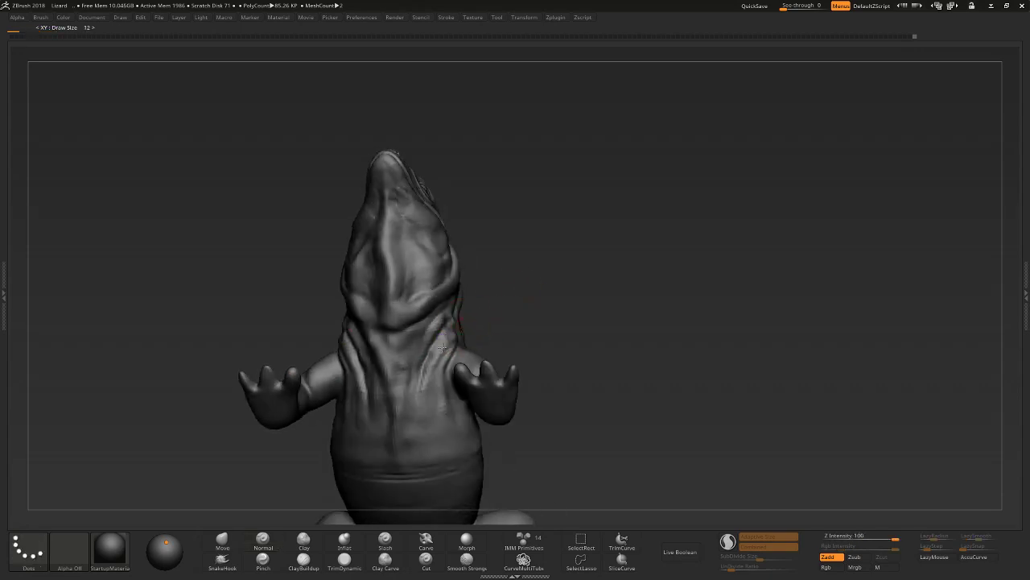
Use the Normal FreeHand brush at size 44, Z intensity 20, for chest wrinkles.
key("n")
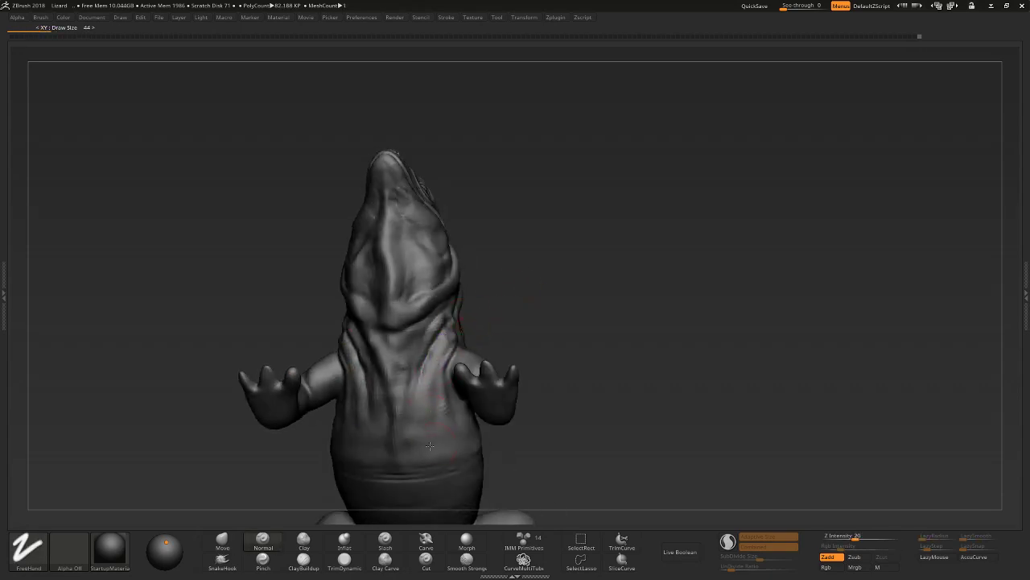
key("ctrl+z")
right_click_drag(424, 446, 371, 432)
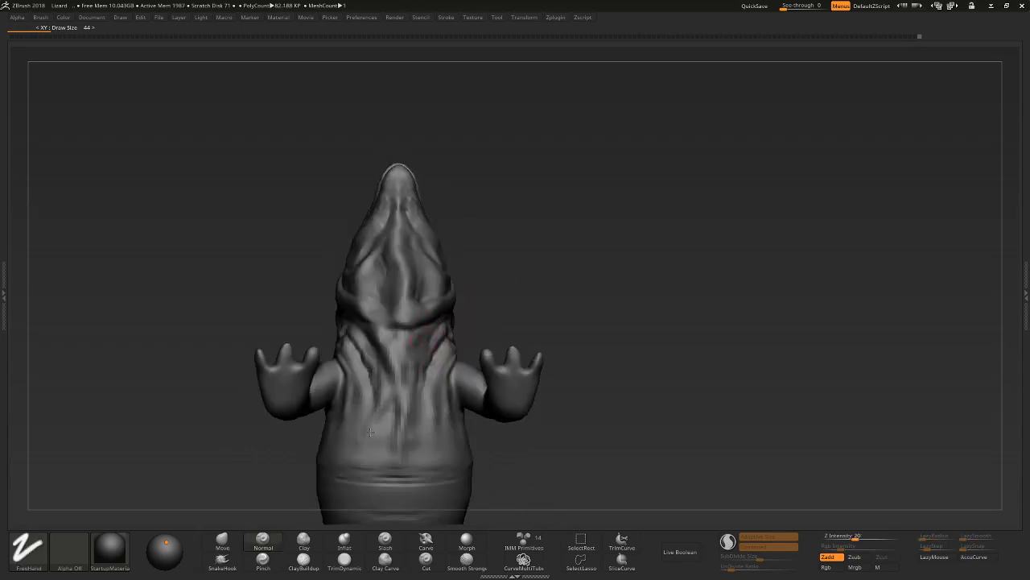
right_click_drag(435, 419, 480, 324)
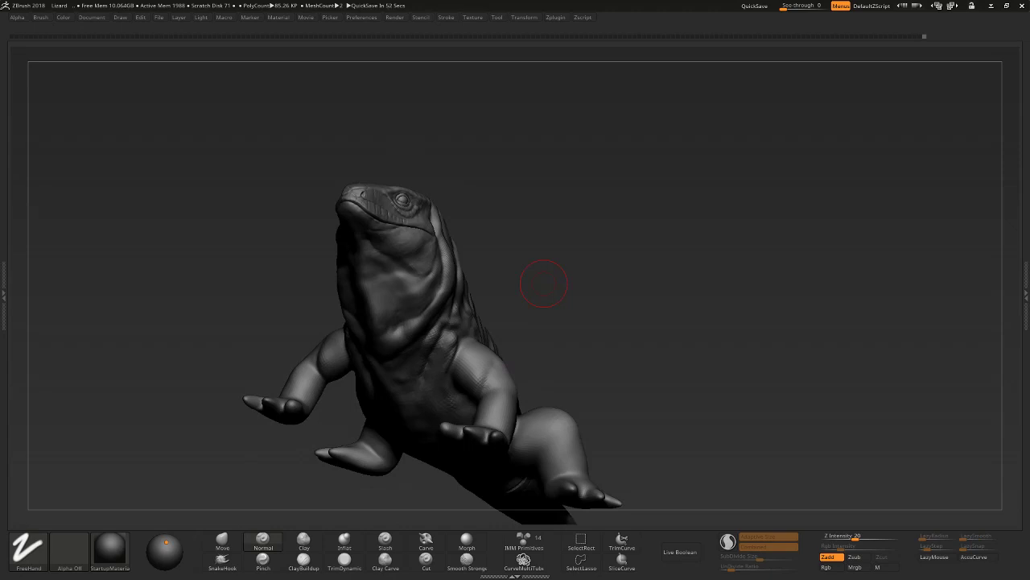
Shape the side of the neck with the Move brush from side and three-quarter views.
mouse_move(306, 437)
left_mouse_down()
mouse_move(269, 488)
mouse_move(296, 479)
mouse_move(293, 453)
mouse_move(283, 496)
left_mouse_up()
left_click(222, 540)
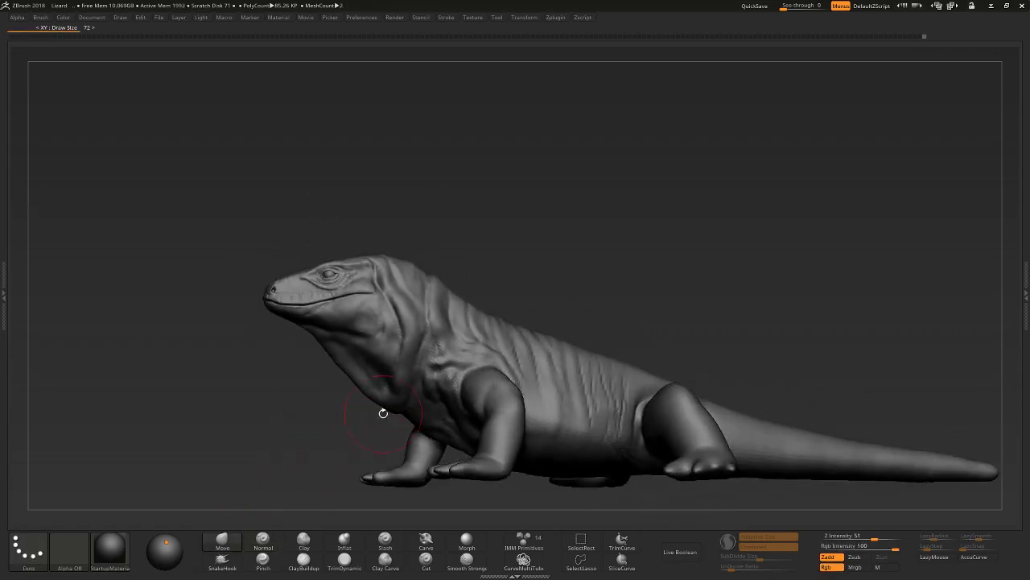
left_click_drag(383, 413, 384, 402)
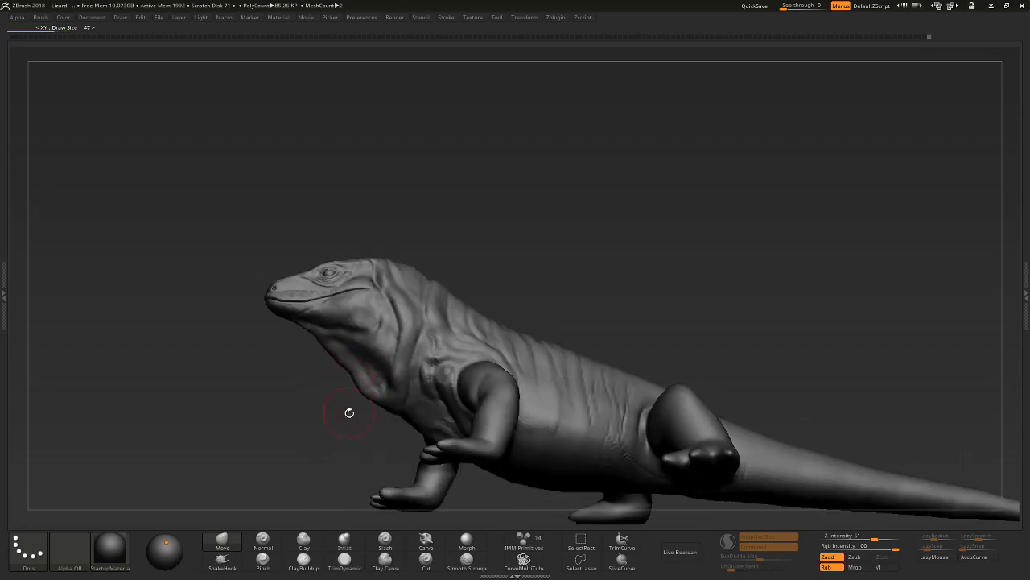
mouse_move(347, 412)
left_mouse_down()
mouse_move(379, 406)
mouse_move(437, 346)
left_mouse_up()
mouse_move(416, 379)
left_mouse_down()
mouse_move(495, 256)
mouse_move(551, 222)
mouse_move(580, 219)
mouse_move(545, 237)
left_mouse_up()
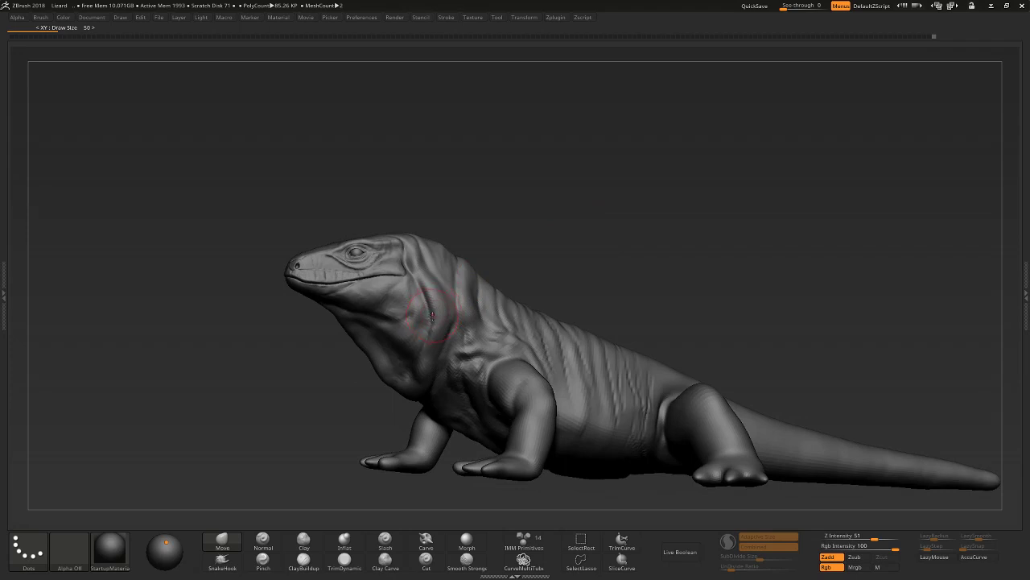
Sculpt neck folds with the Normal brush at size 48, then reposition the scene light.
left_click(262, 541)
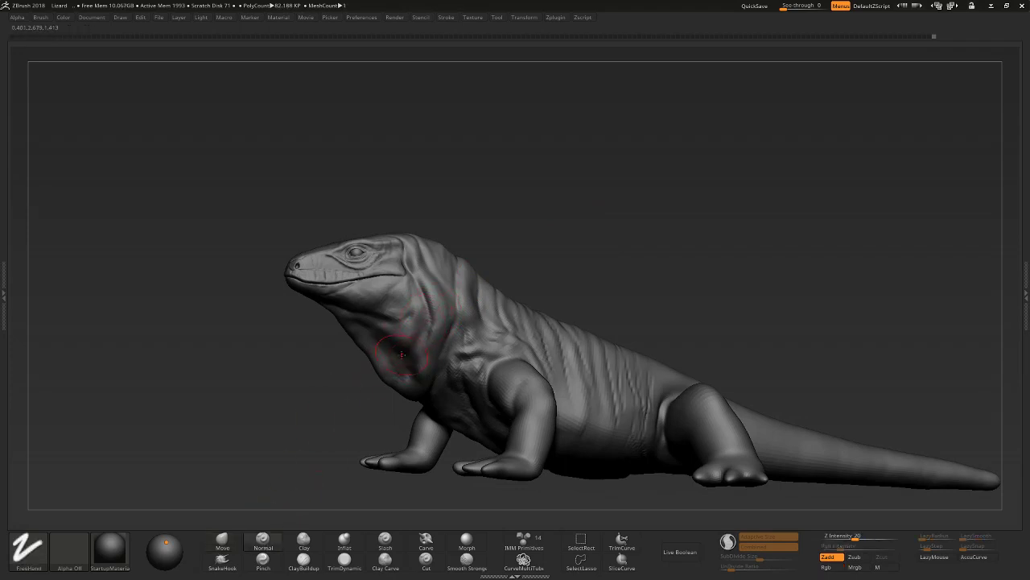
key("bracketright")
right_click_drag(409, 337, 361, 319)
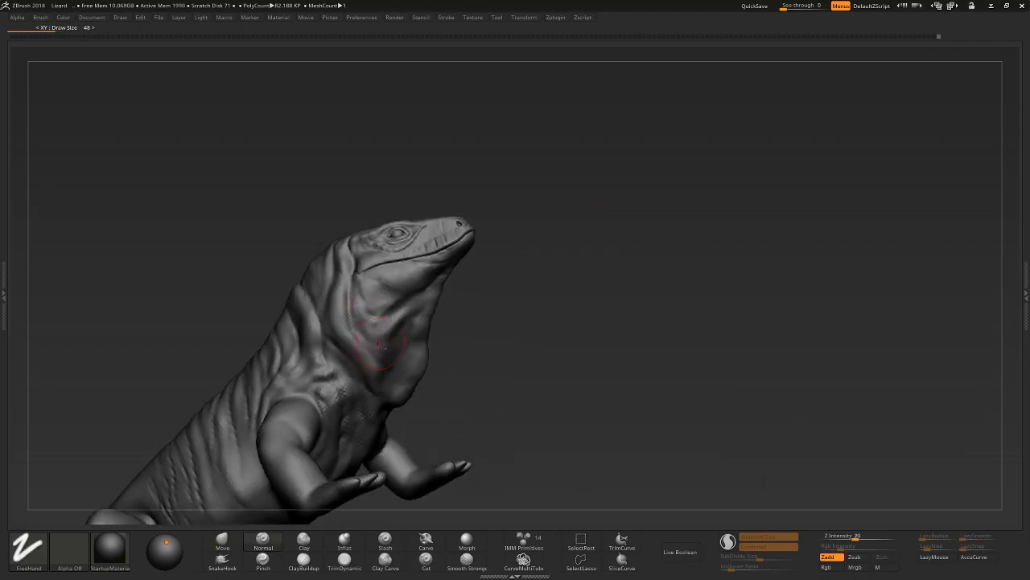
mouse_move(376, 342)
right_mouse_down()
mouse_move(369, 314)
mouse_move(507, 247)
mouse_move(529, 260)
mouse_move(603, 214)
mouse_move(572, 219)
mouse_move(563, 241)
right_mouse_up()
left_click_drag(166, 542, 160, 546)
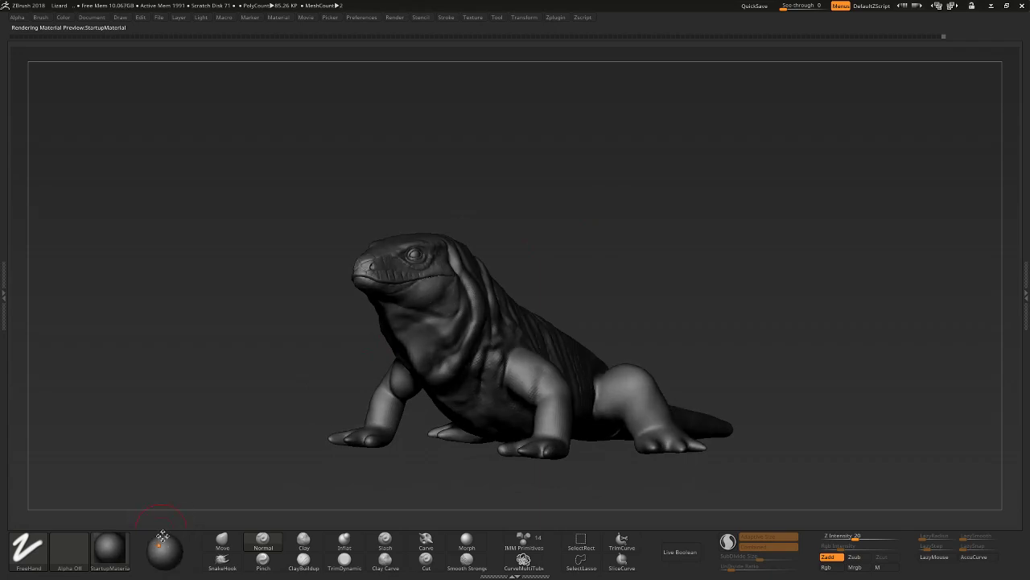
mouse_move(242, 450)
right_mouse_down()
mouse_move(251, 446)
mouse_move(233, 449)
right_mouse_up()
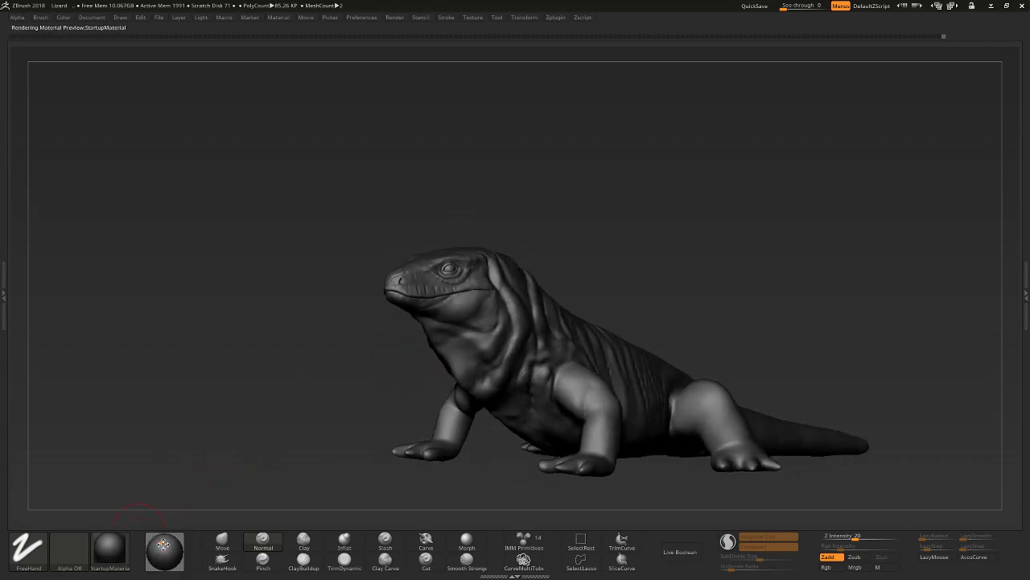
left_click_drag(191, 481, 226, 454)
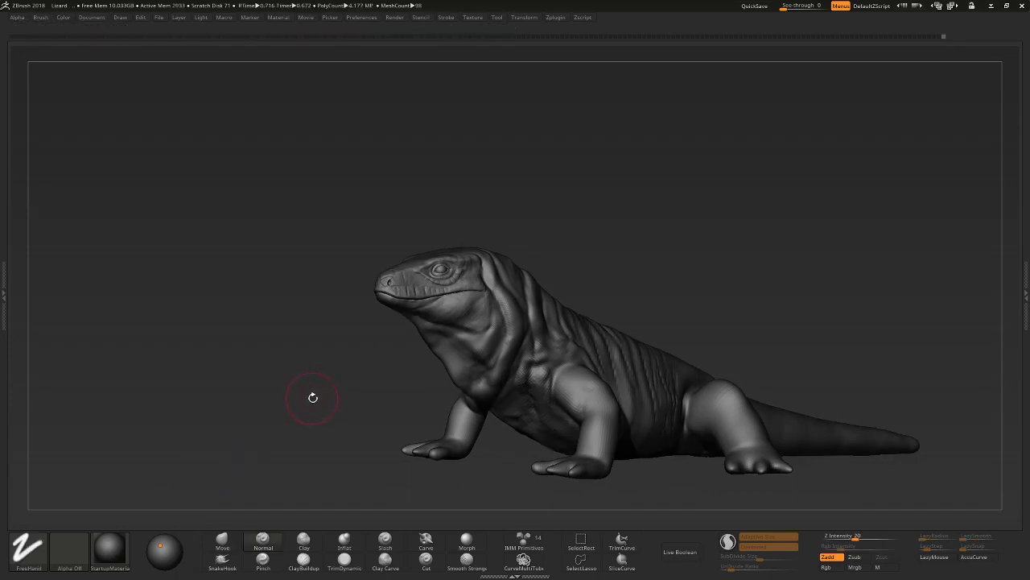
left_click_drag(301, 414, 292, 414)
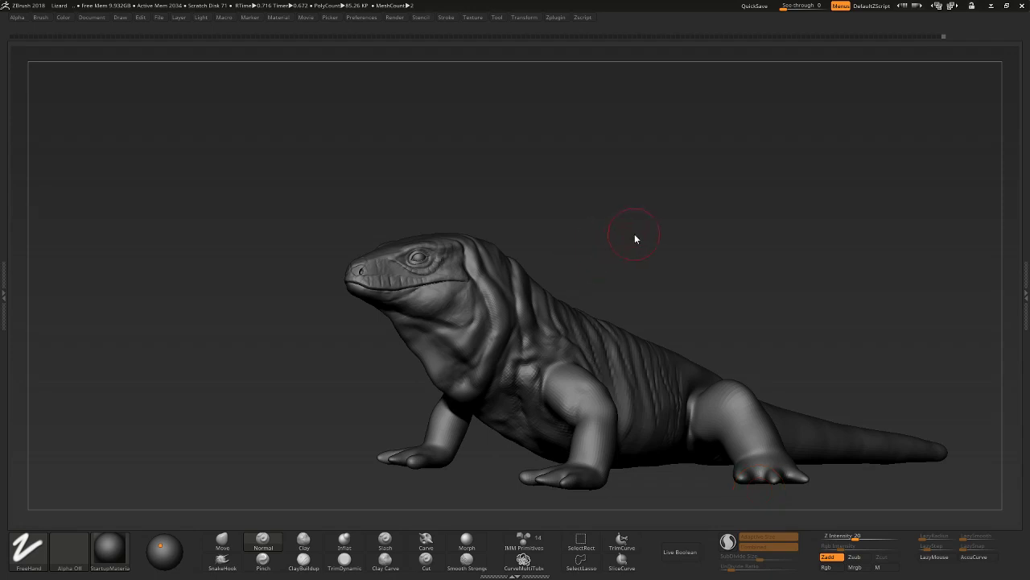
mouse_move(638, 233)
left_mouse_down()
mouse_move(529, 288)
mouse_move(556, 230)
left_mouse_up()
key("shift")
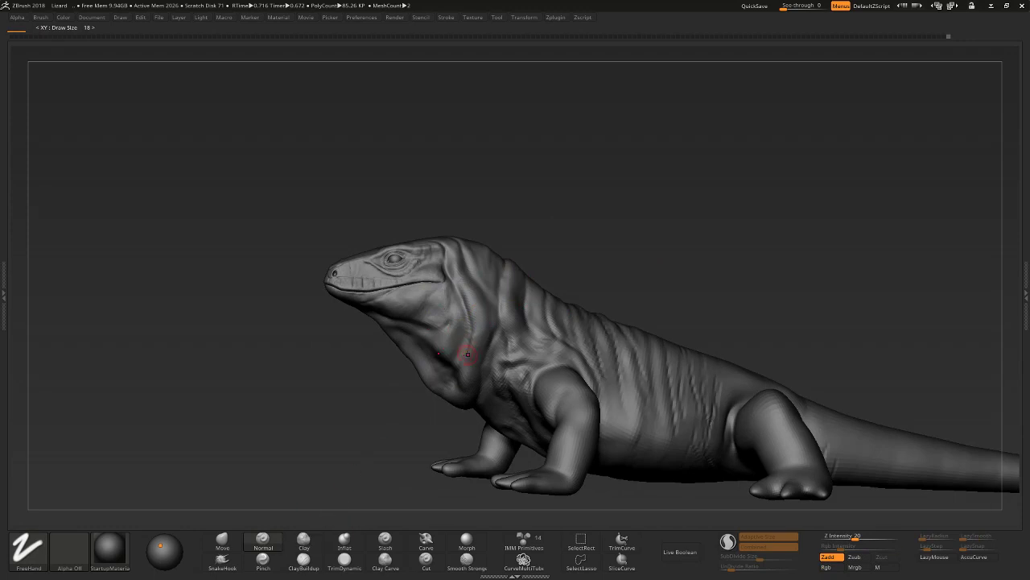
Carve creases into the neck folds, smoothing with Shift and enlarging the brush.
mouse_move(468, 355)
left_mouse_down()
mouse_move(477, 373)
mouse_move(473, 352)
mouse_move(472, 362)
left_mouse_up()
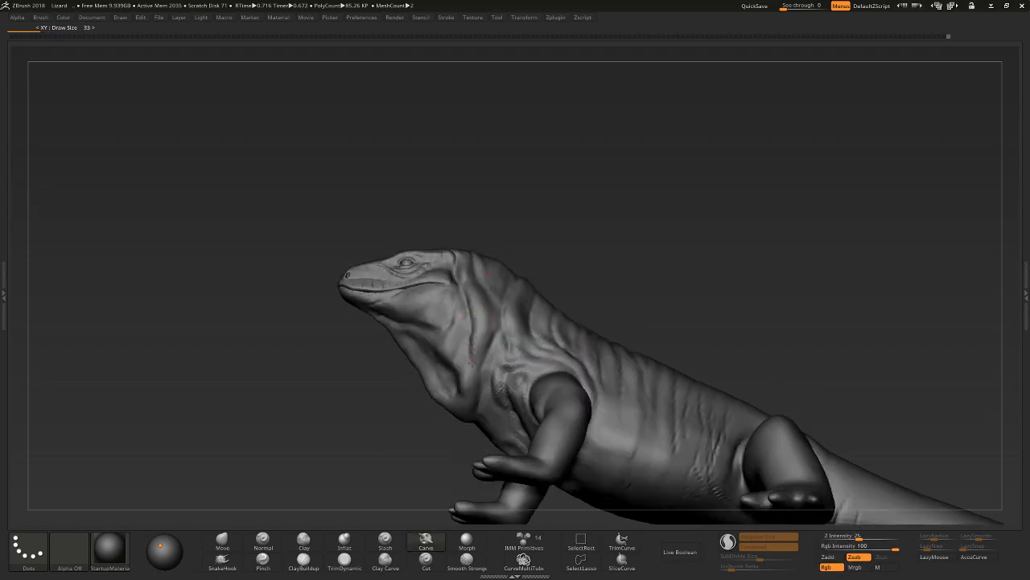
key("shift")
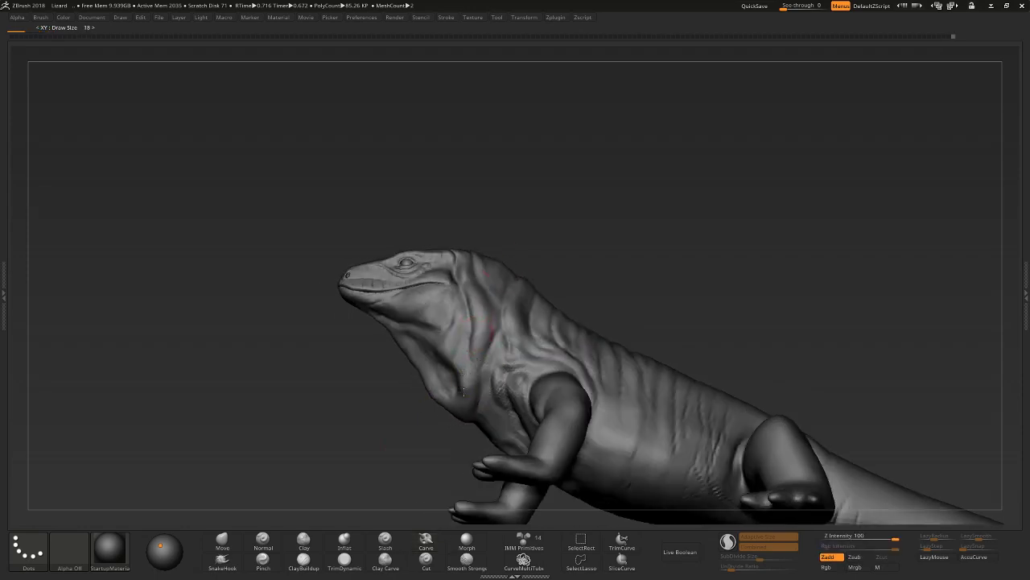
right_click_drag(476, 393, 473, 388)
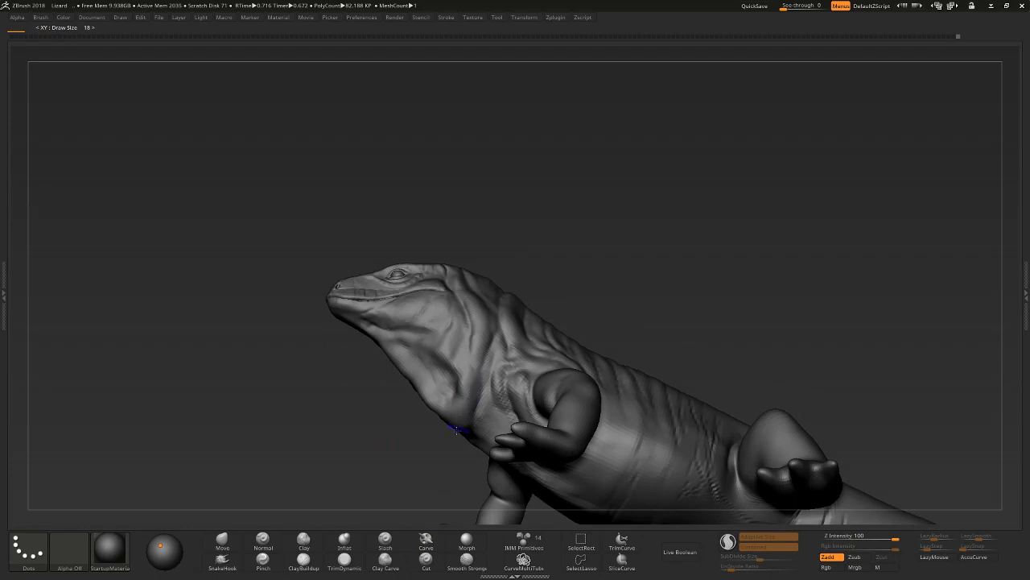
mouse_move(456, 429)
right_mouse_down()
mouse_move(472, 352)
mouse_move(479, 395)
mouse_move(512, 423)
mouse_move(536, 406)
right_mouse_up()
key("bracketright")
key("bracketright")
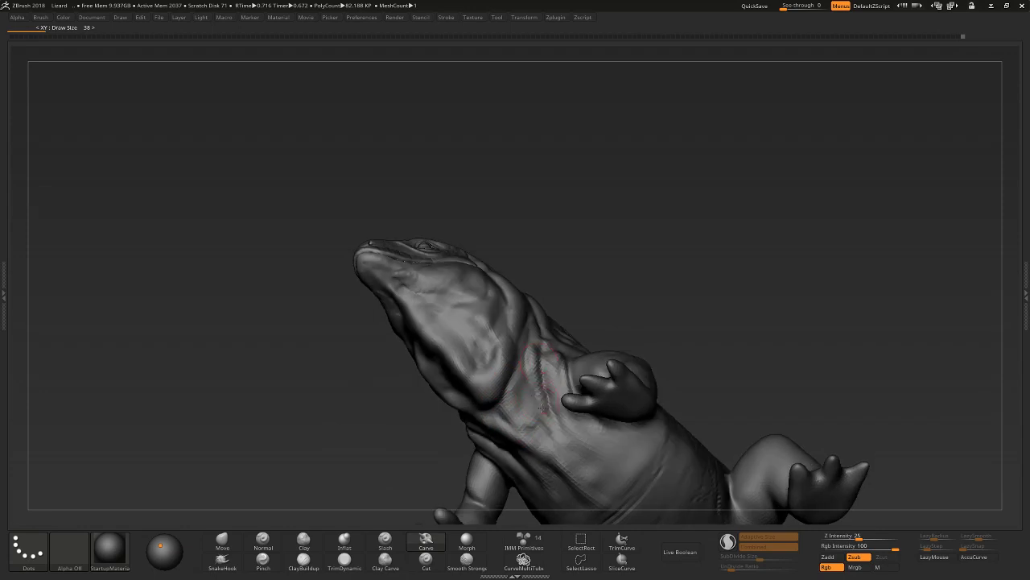
mouse_move(611, 466)
right_mouse_down()
mouse_move(548, 491)
mouse_move(523, 453)
right_mouse_up()
Recarve creases with BCA, then refine them with the Normal brush and smoothing at size 51.
key("b")
key("c")
key("a")
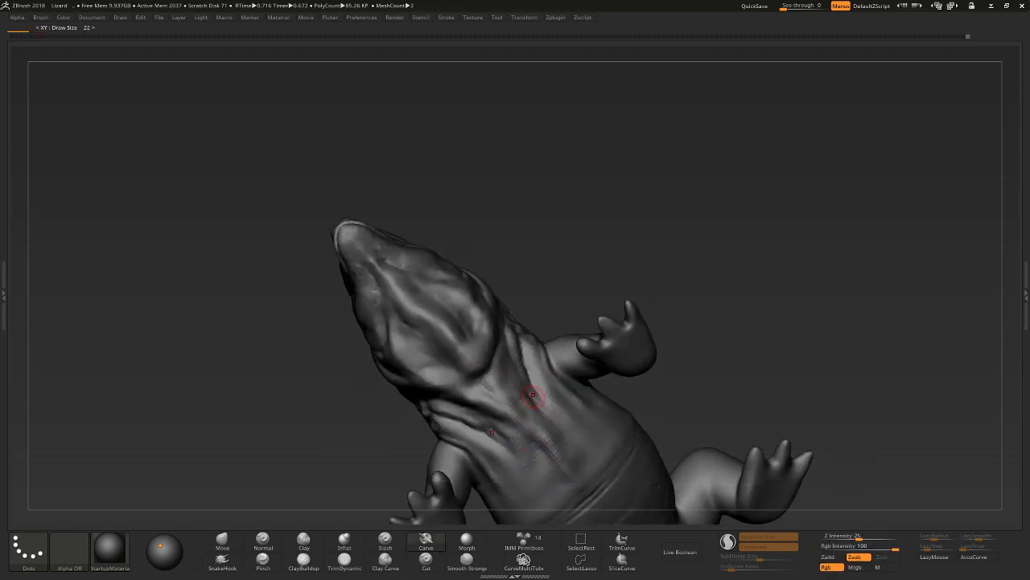
right_click_drag(581, 225, 628, 234)
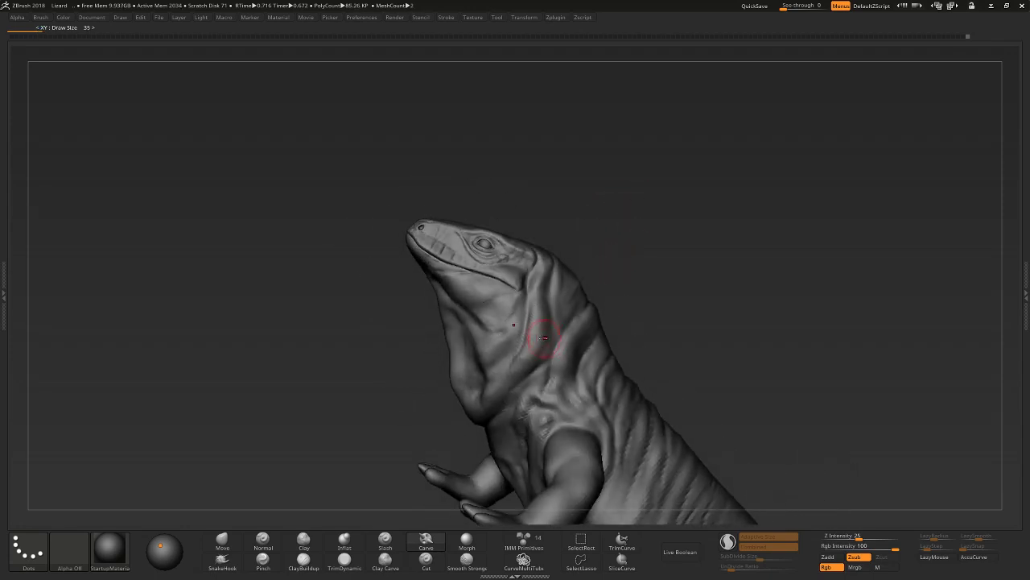
key("b")
key("s")
key("t")
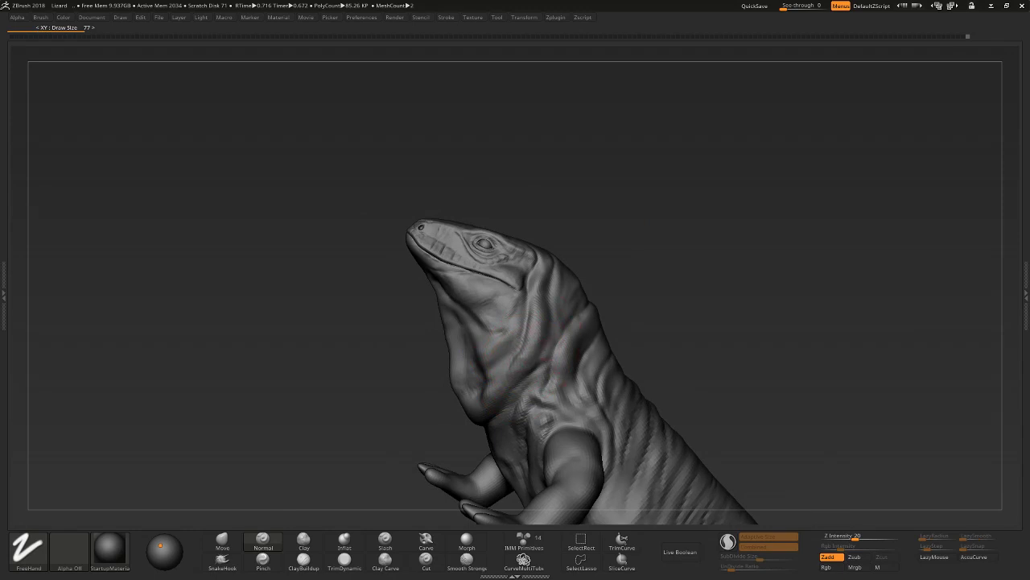
key("b")
key("s")
key("t")
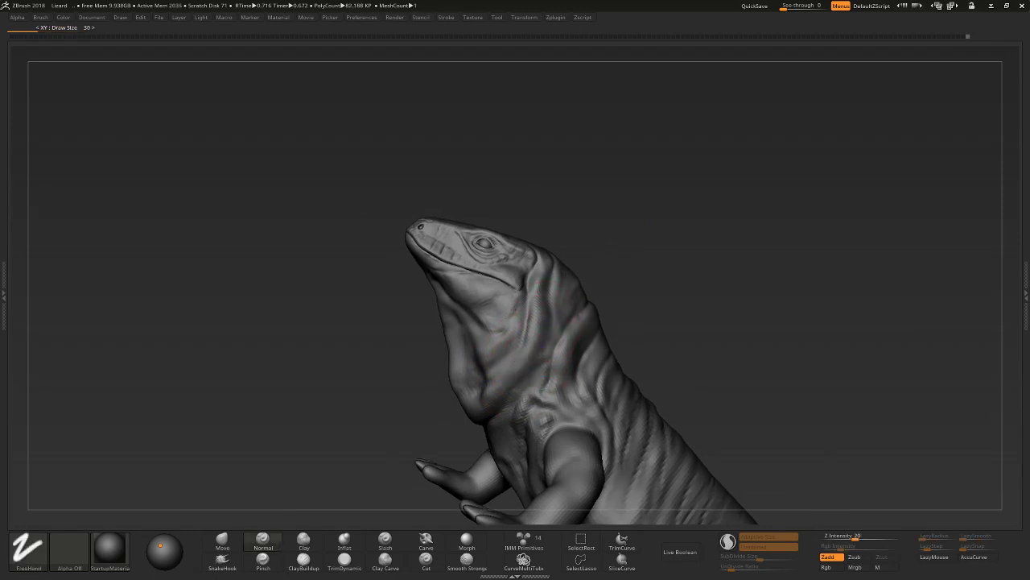
mouse_move(517, 355)
right_mouse_down()
mouse_move(739, 215)
mouse_move(552, 330)
right_mouse_up()
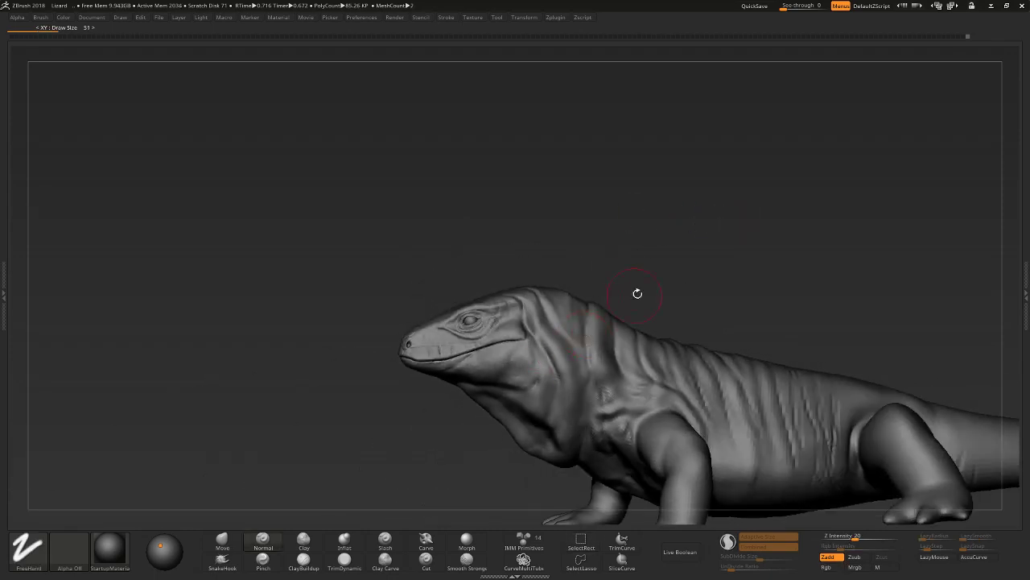
Resize the brush and step the lizard down a subdivision level.
right_click_drag(637, 294, 599, 347)
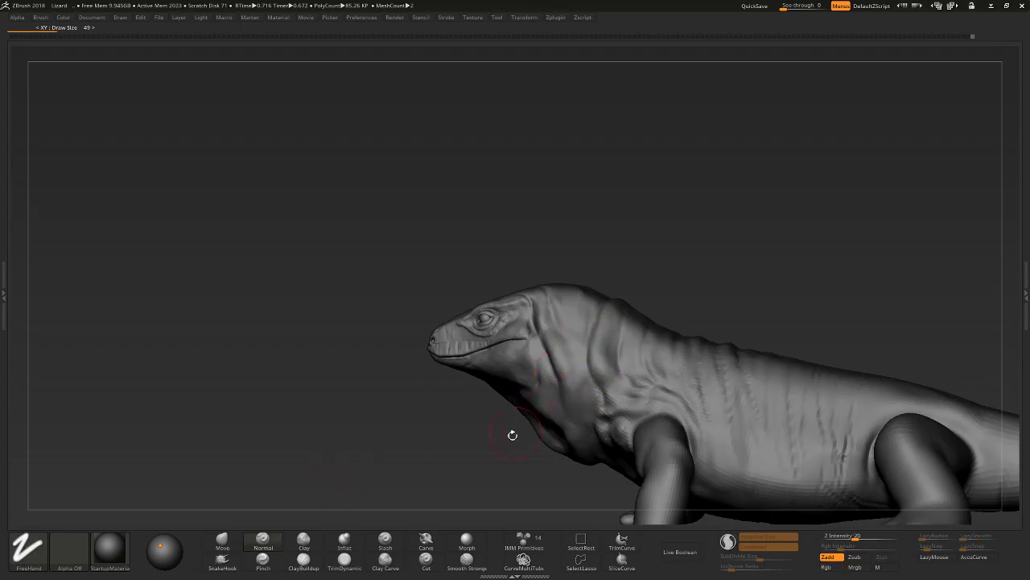
key("bracketright")
key("bracketright")
key("bracketright")
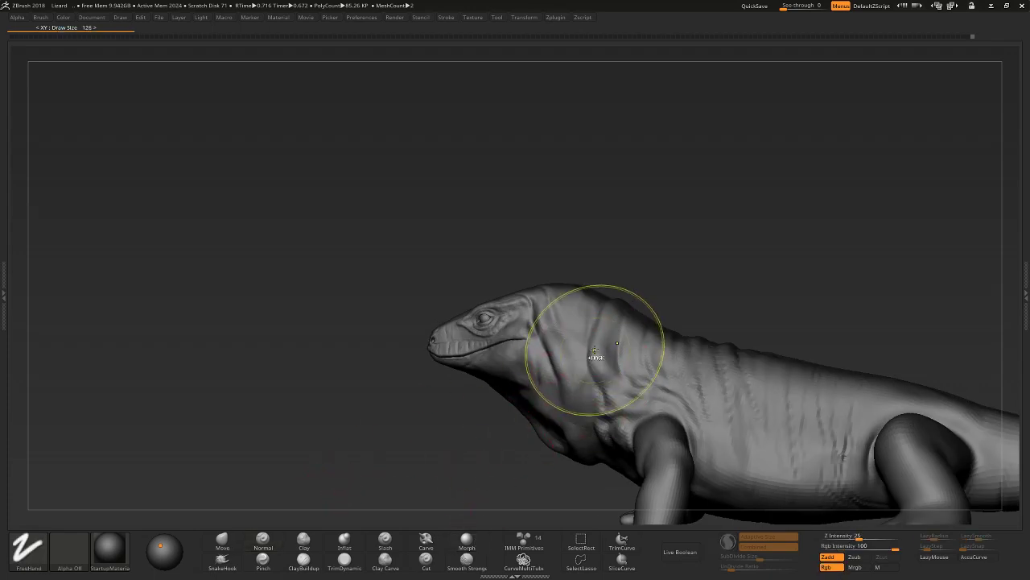
key("bracketleft")
key("bracketleft")
key("bracketleft")
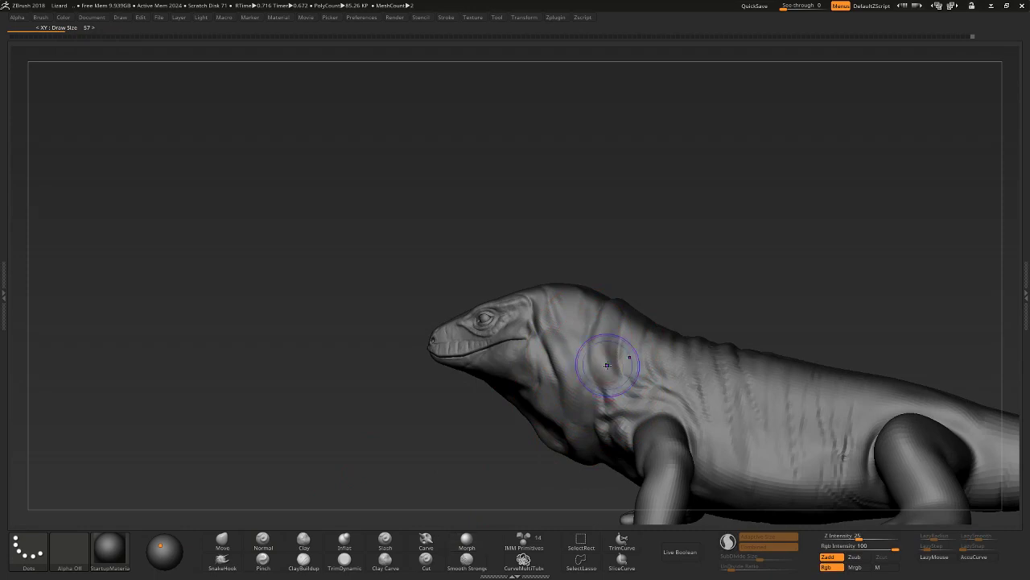
key("shift+d")
key("bracketleft")
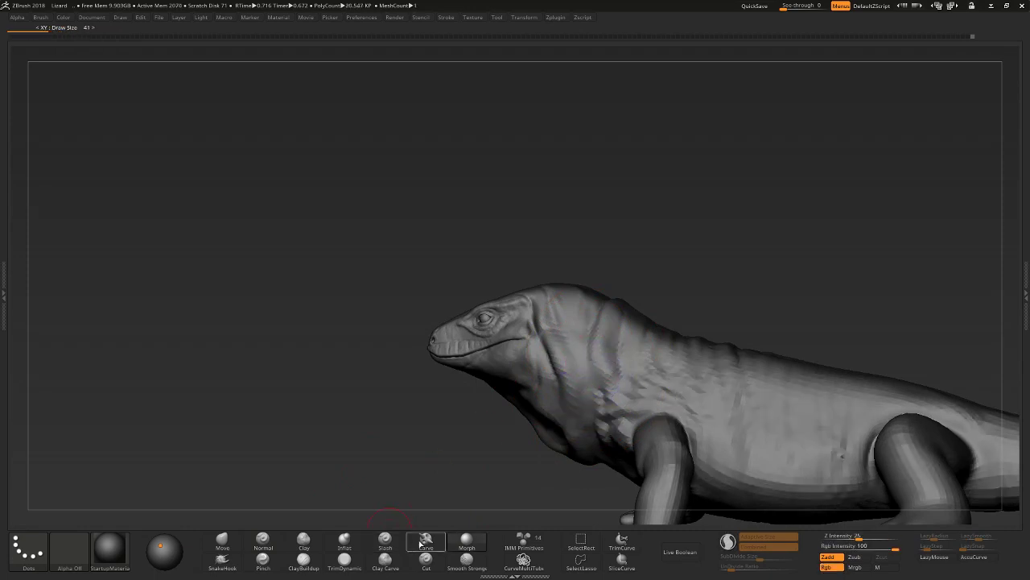
Try the Carve then Standard brush while turning the lizard to a side-on view.
left_click(420, 544)
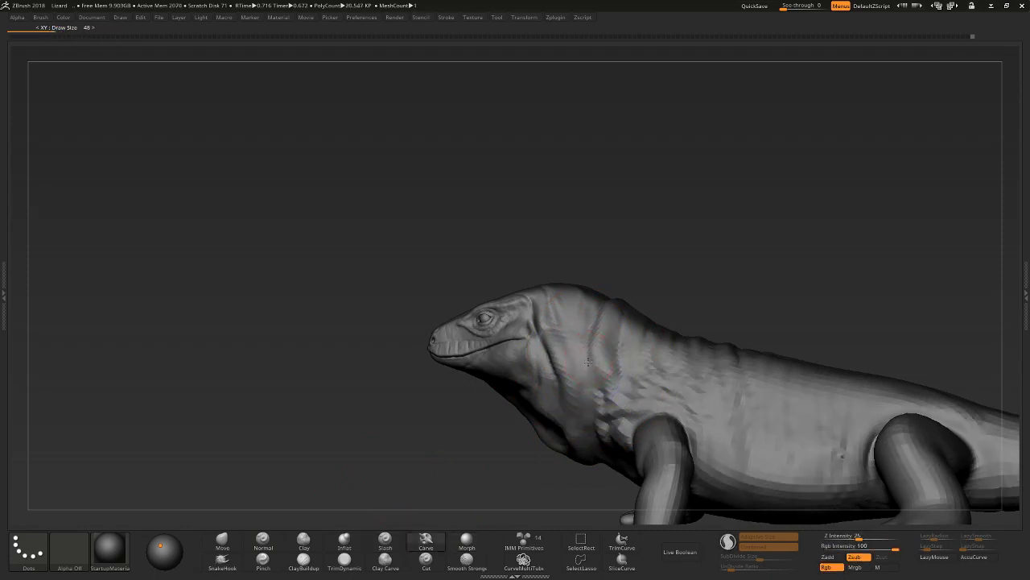
right_click_drag(586, 337, 603, 297)
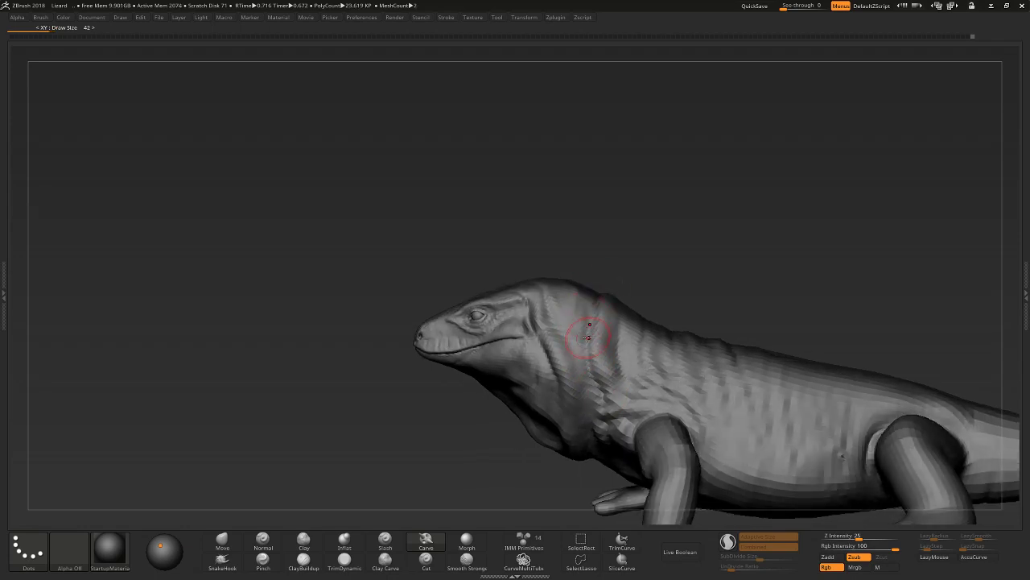
left_click(262, 540)
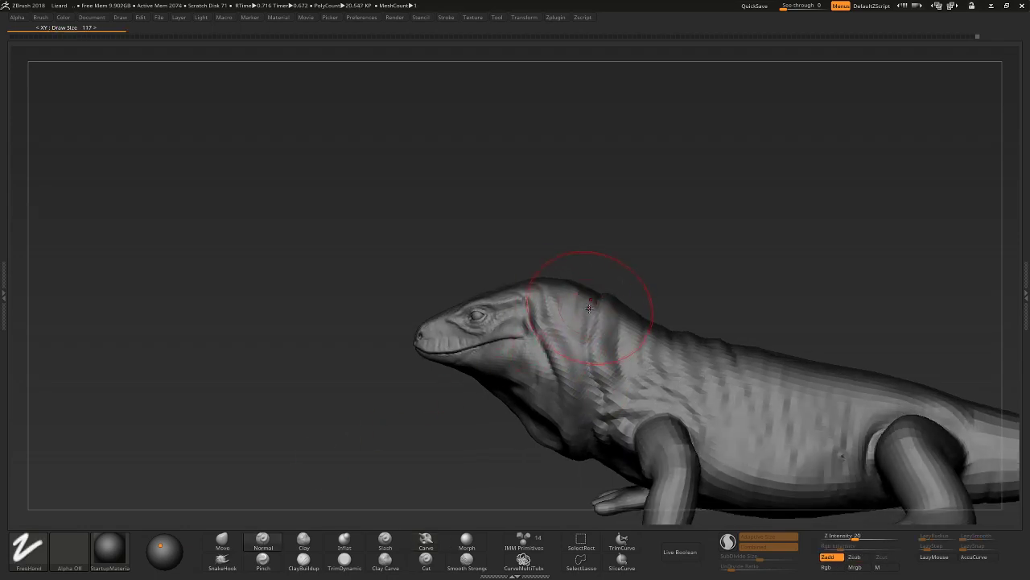
mouse_move(623, 330)
right_mouse_down()
mouse_move(642, 294)
mouse_move(705, 363)
right_mouse_up()
right_click_drag(721, 213, 665, 361)
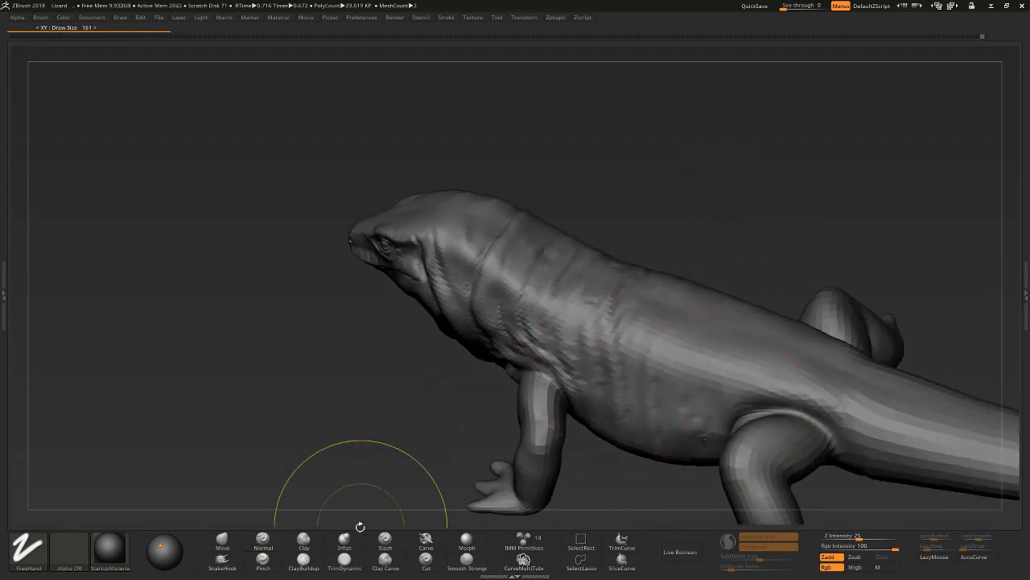
right_click_drag(652, 373, 667, 298)
Build faint ClayBuildup creases at size 100 on the tail base and flank.
key("b")
key("c")
key("b")
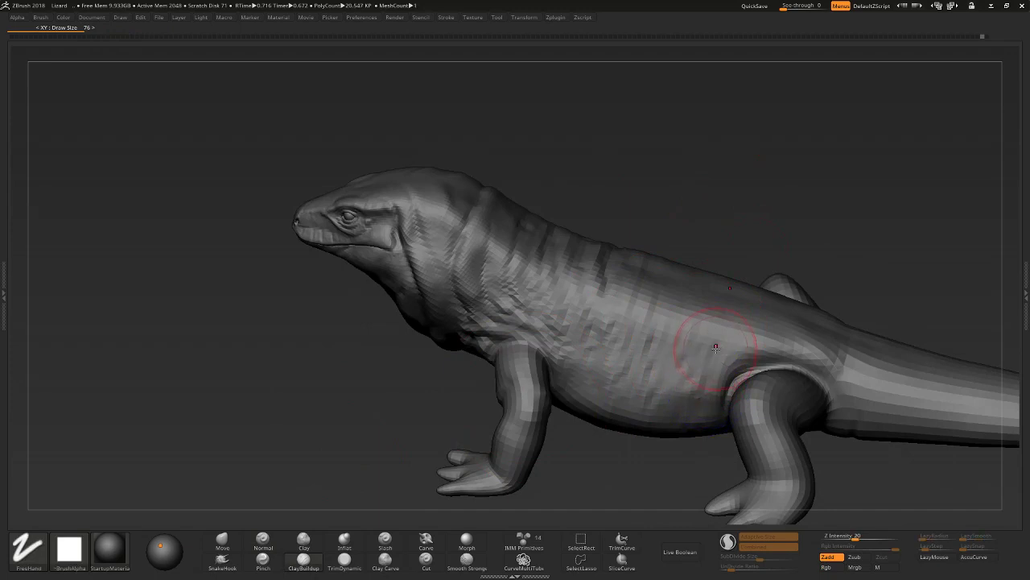
key("bracketright")
key("bracketright")
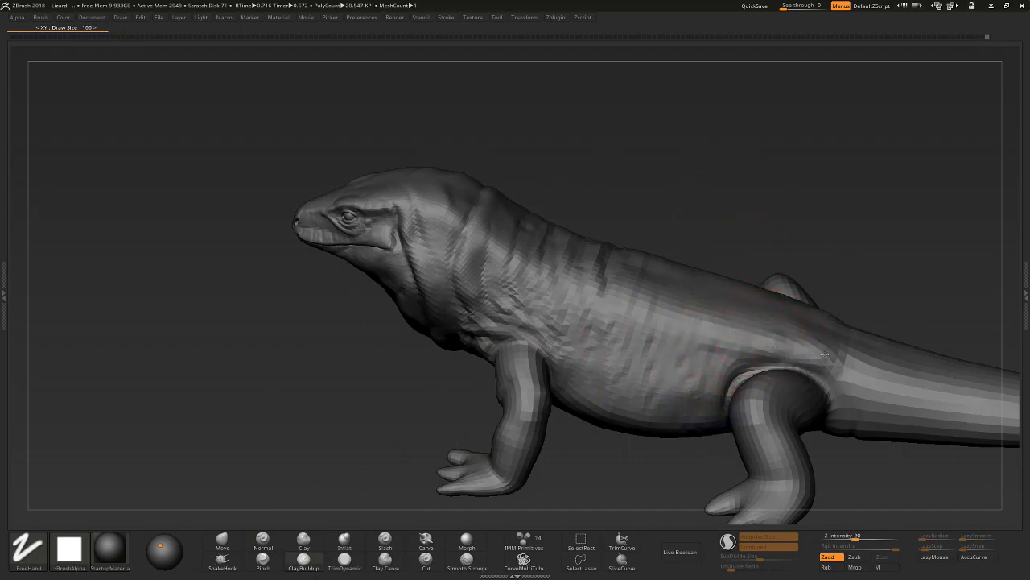
left_click_drag(809, 362, 858, 367)
left_click_drag(728, 326, 698, 323)
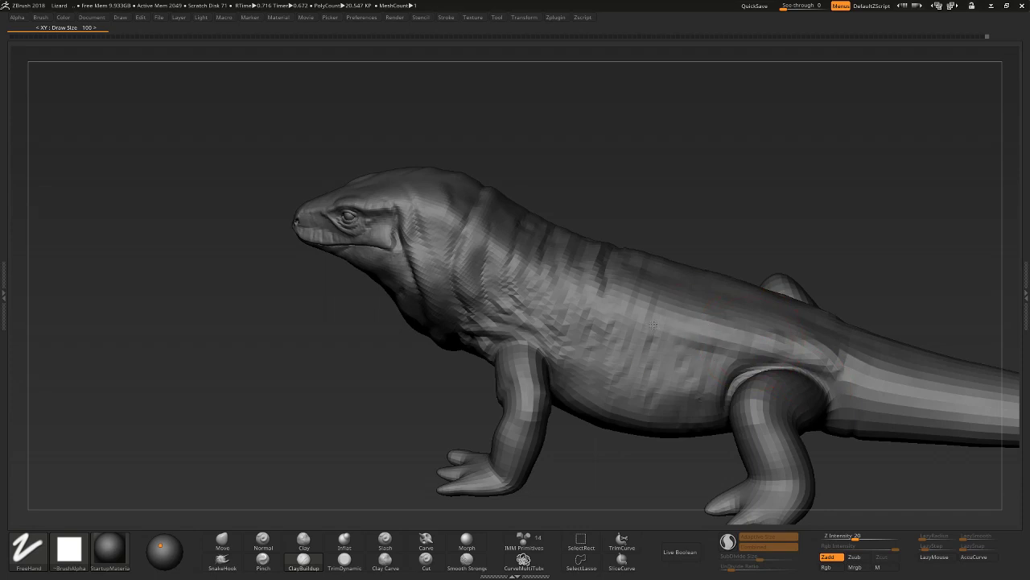
left_click_drag(612, 451, 594, 413)
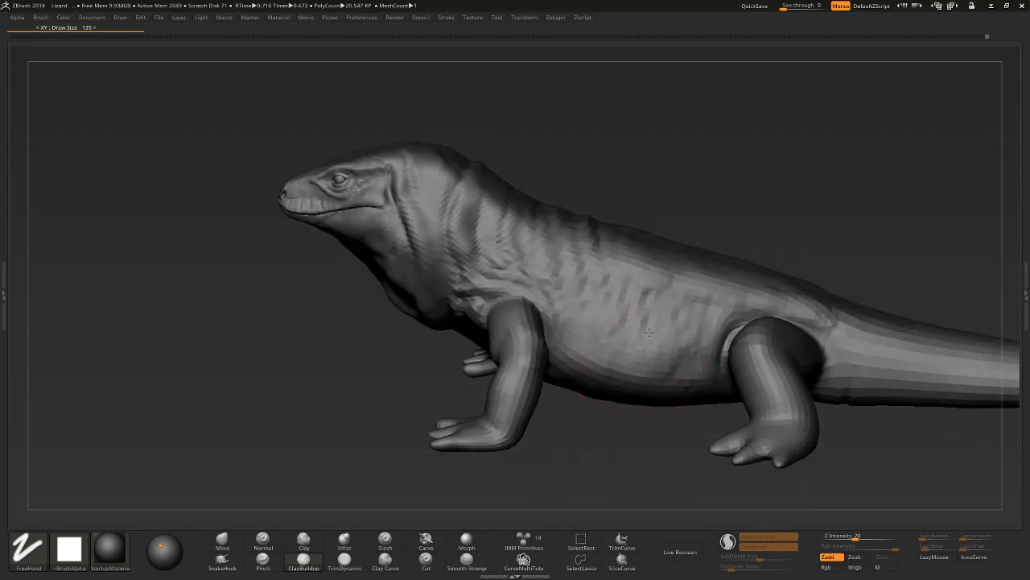
Switch via Standard to the Inflat brush at draw size 292 while orbiting the lizard.
left_click(263, 540)
left_click_drag(432, 476, 652, 335)
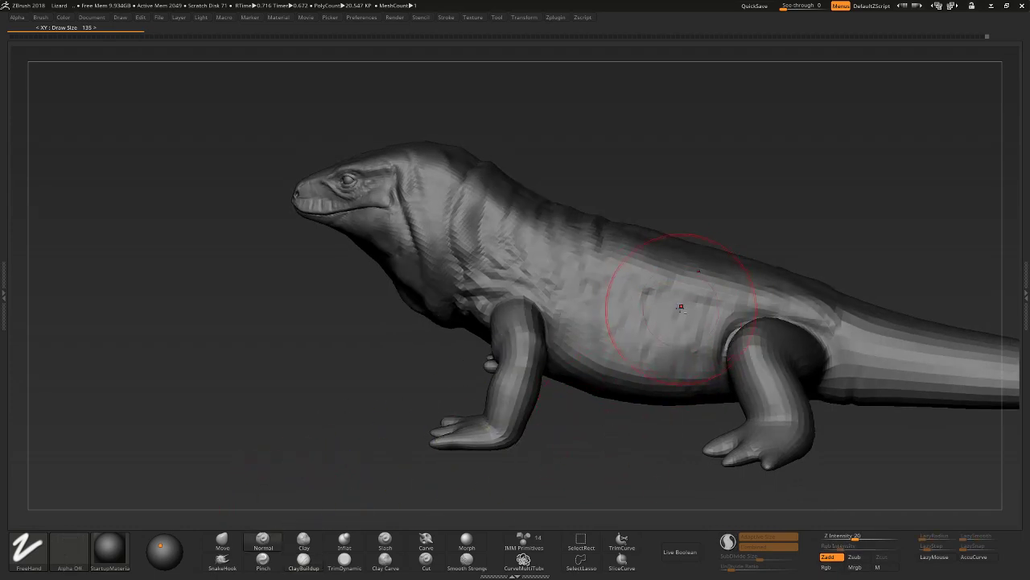
left_click_drag(649, 478, 569, 412)
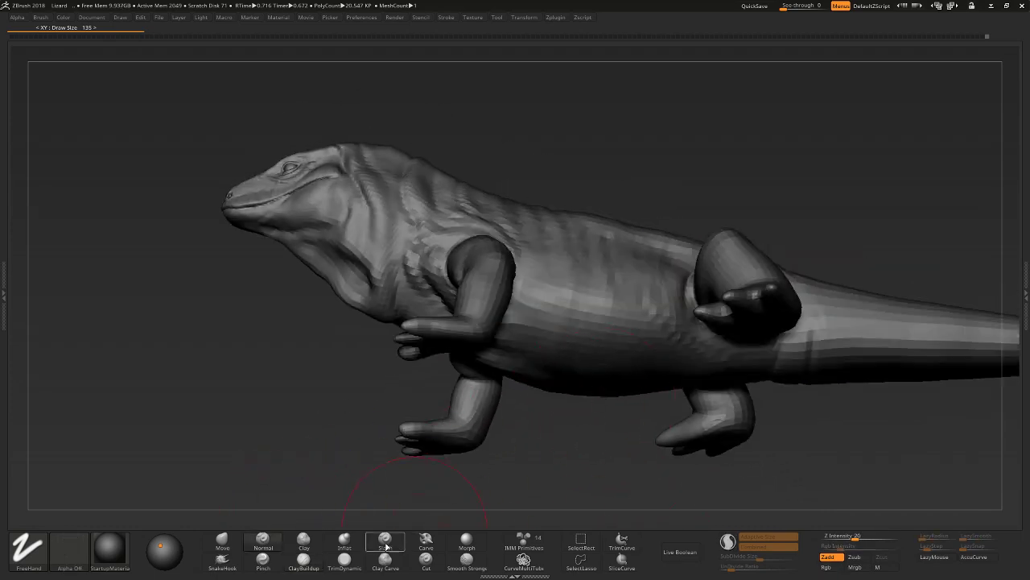
left_click(345, 540)
left_click_drag(557, 492, 602, 355)
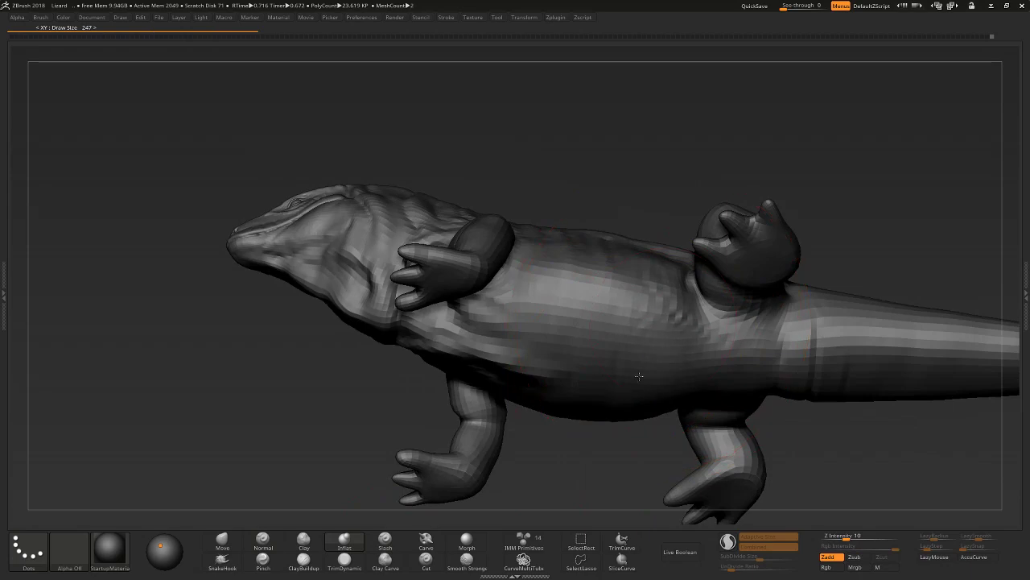
key("bracketright")
mouse_move(611, 443)
left_mouse_down()
mouse_move(579, 458)
mouse_move(604, 432)
mouse_move(599, 420)
left_mouse_up()
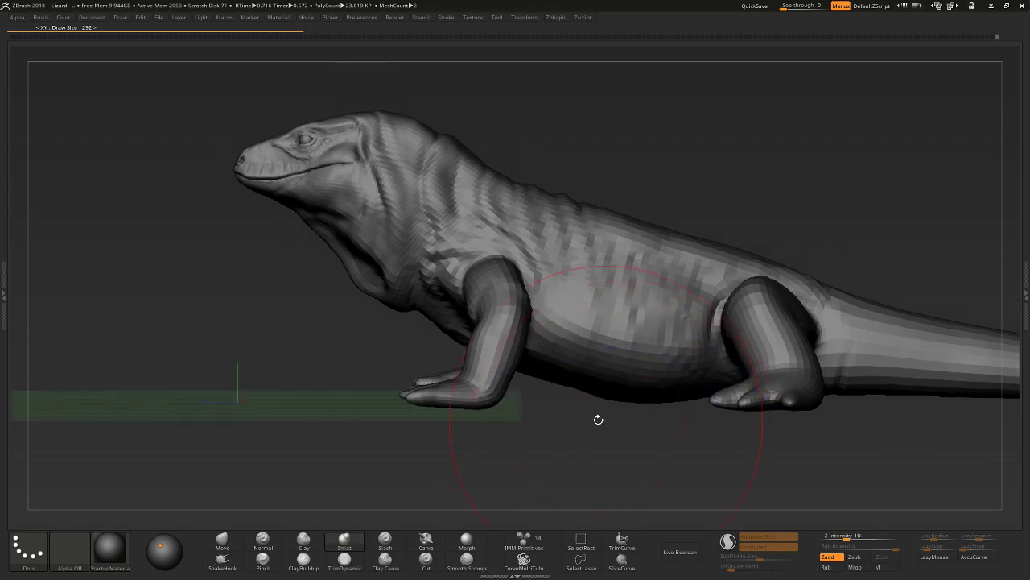
Slide the whole lizard left with the Move gizmo, return to Draw mode, and zoom in.
key("w")
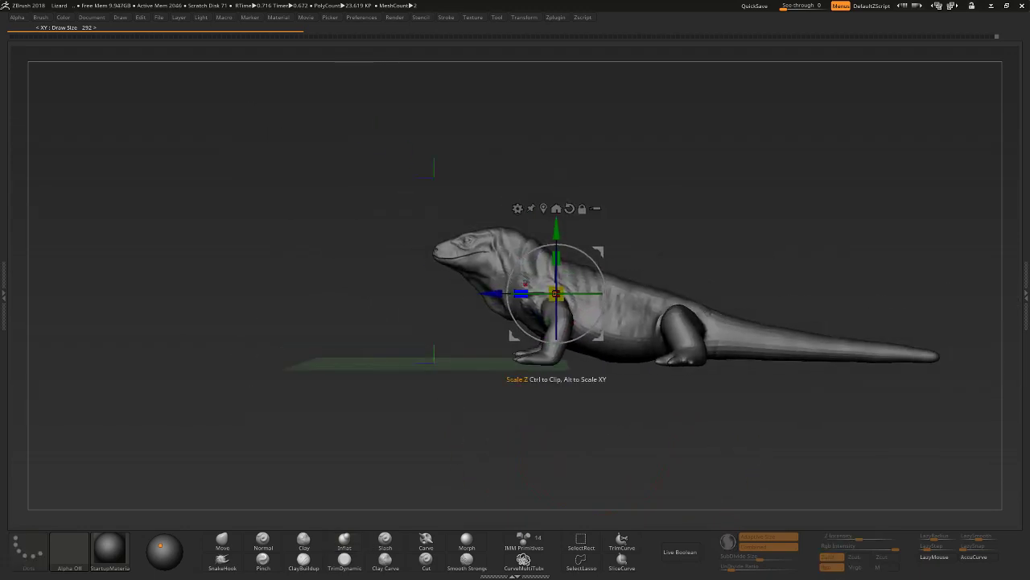
left_click_drag(491, 291, 294, 293)
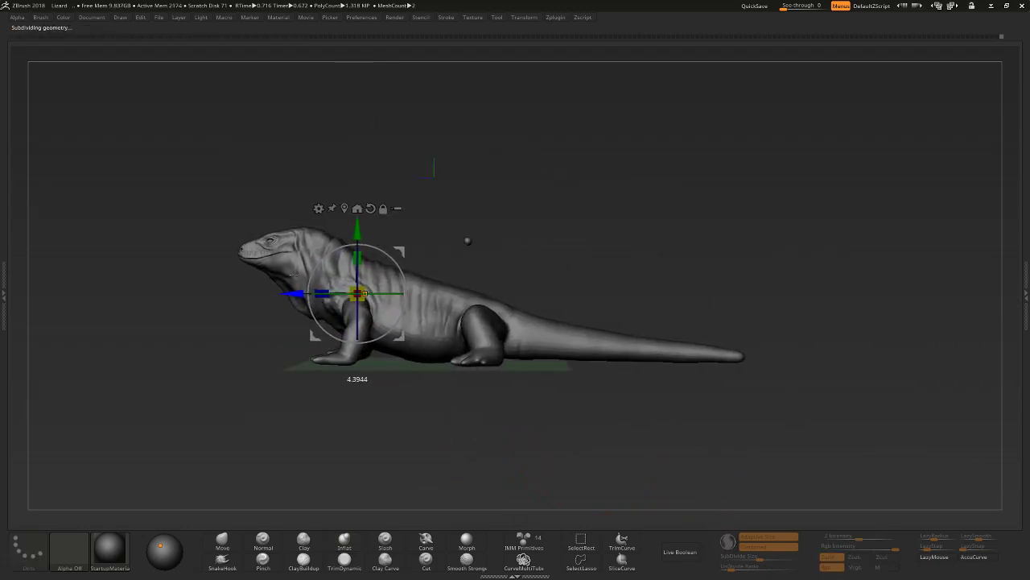
key("ctrl+z")
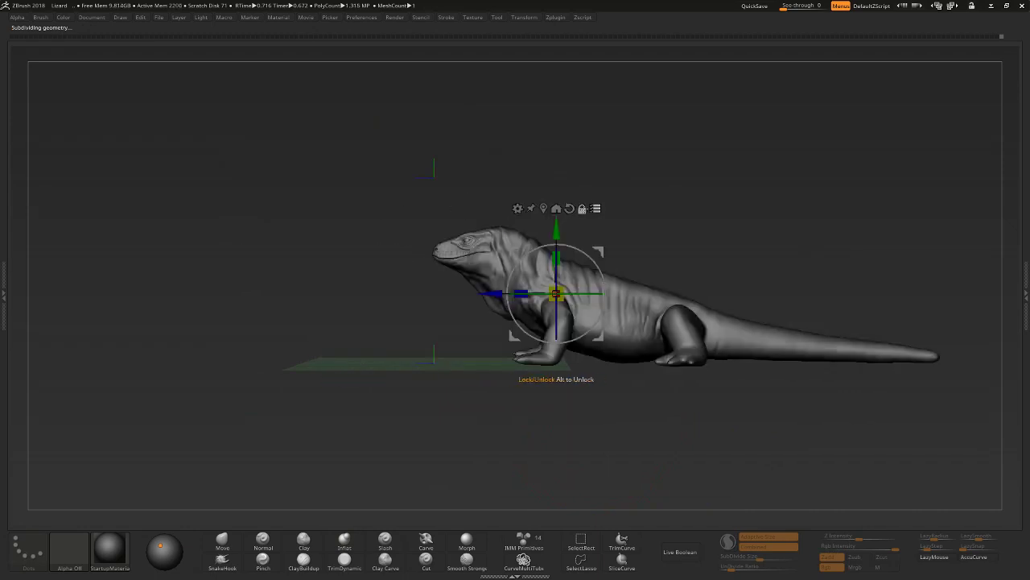
left_click_drag(491, 293, 286, 293)
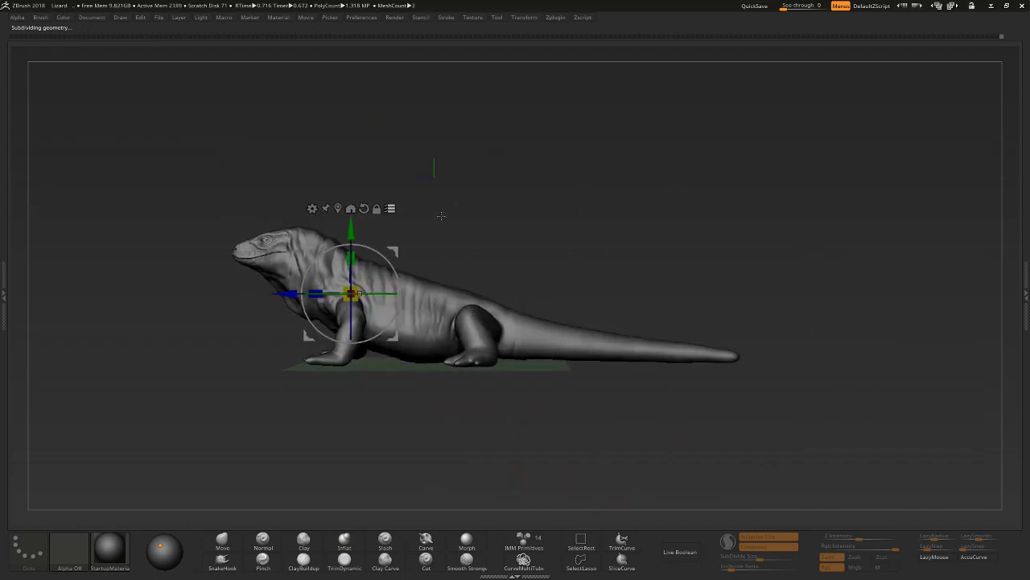
key("q")
key("f")
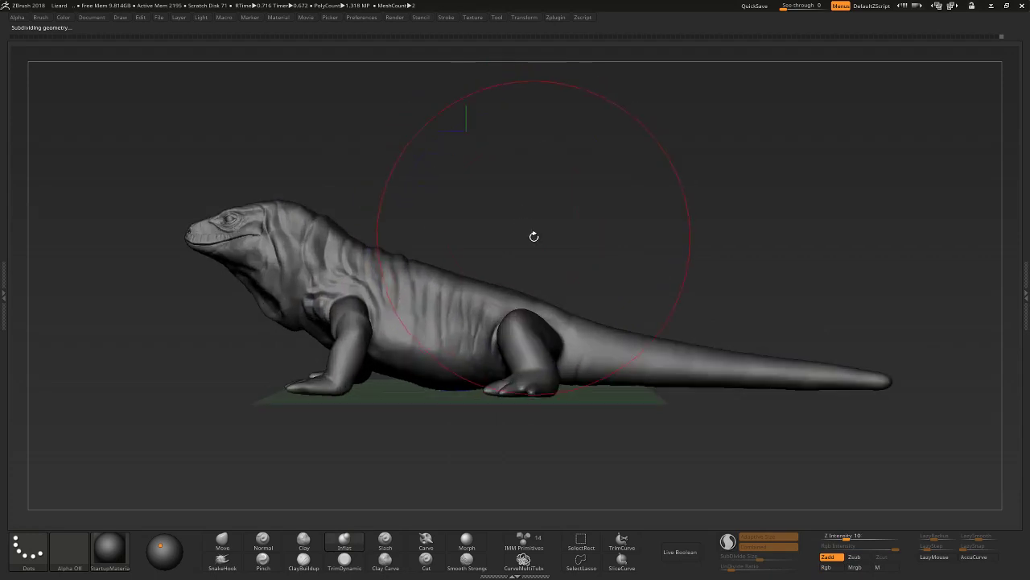
left_click_drag(535, 238, 539, 244, "shift")
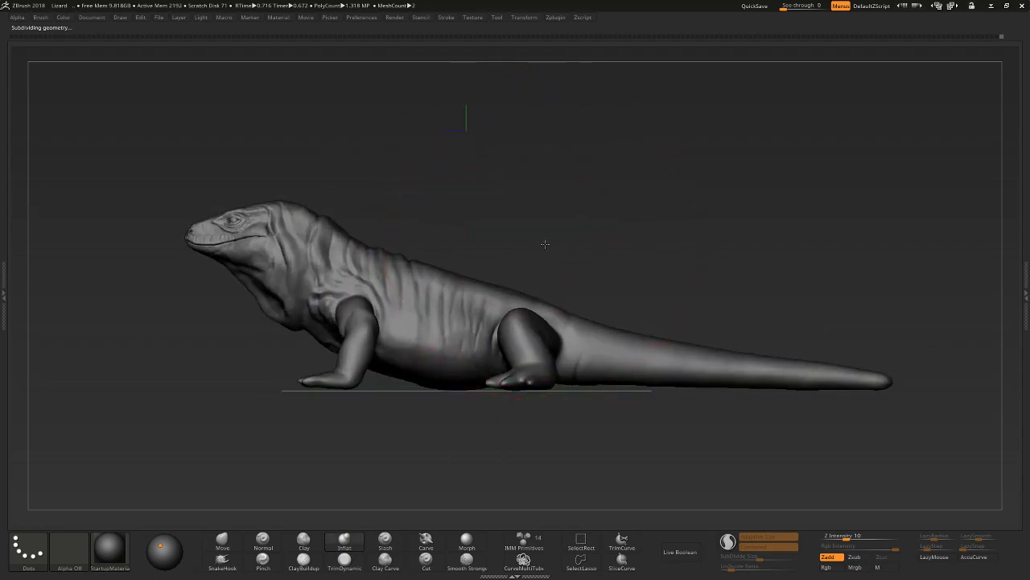
left_click_drag(438, 322, 344, 494, "alt")
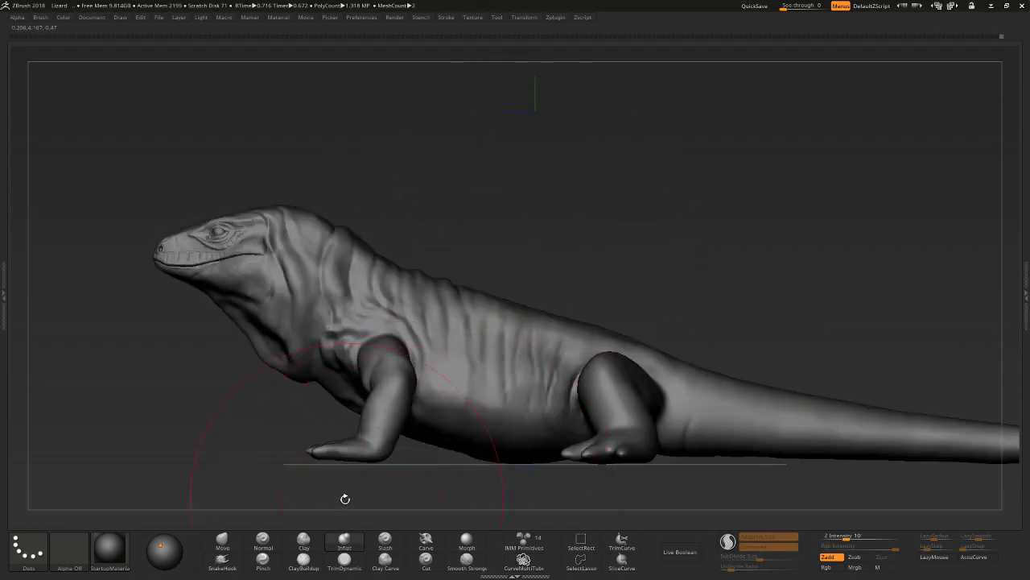
Select the Move brush, drop a subdivision level, enable Rgb, and frame the lizard's front.
left_click(236, 548)
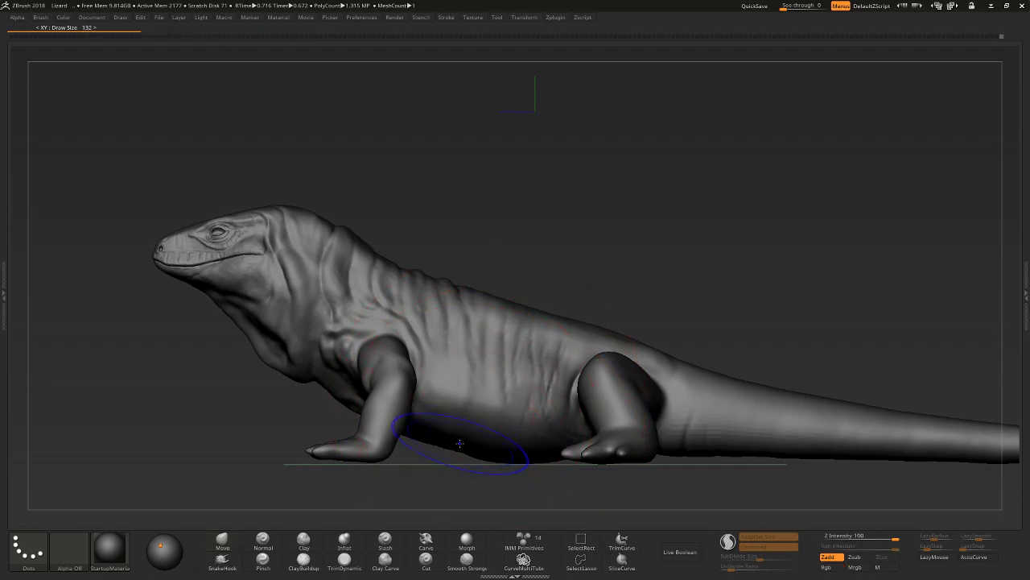
key("shift+d")
key("shift+d")
key("shift+d")
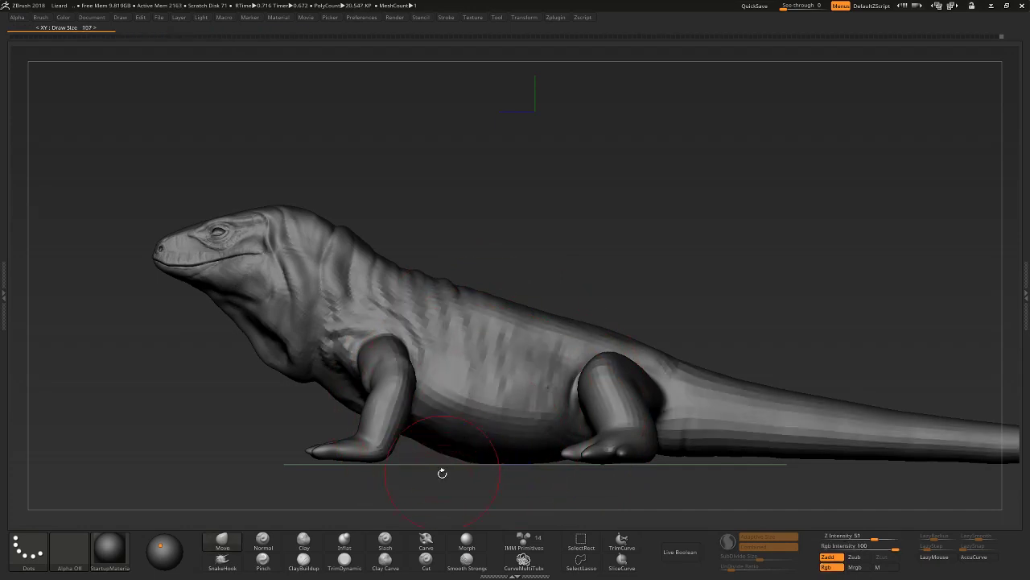
mouse_move(442, 472)
left_mouse_down()
mouse_move(504, 467)
mouse_move(501, 480)
mouse_move(498, 463)
left_mouse_up()
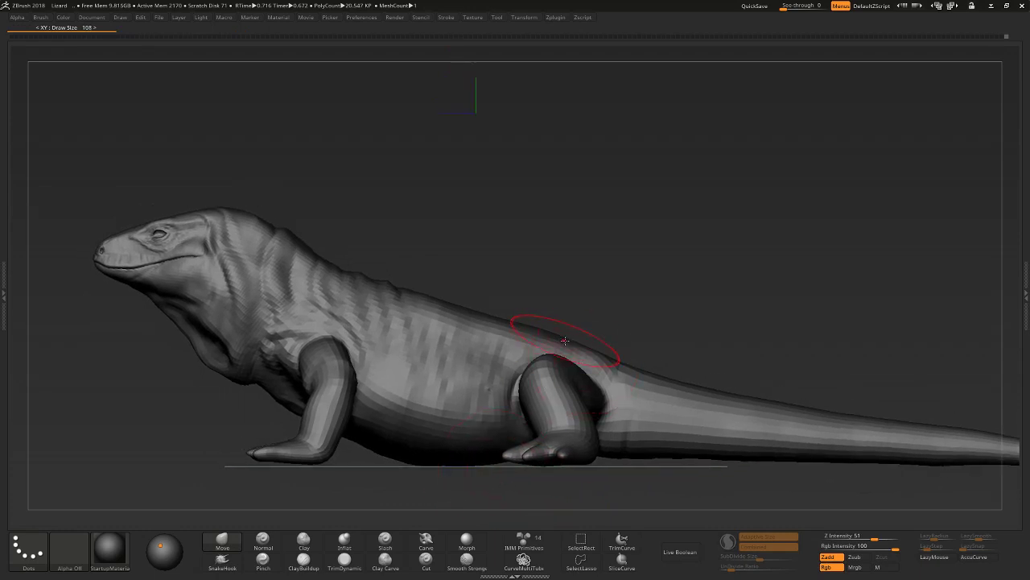
left_click_drag(542, 292, 345, 368, "alt")
left_click_drag(361, 419, 444, 405, "alt")
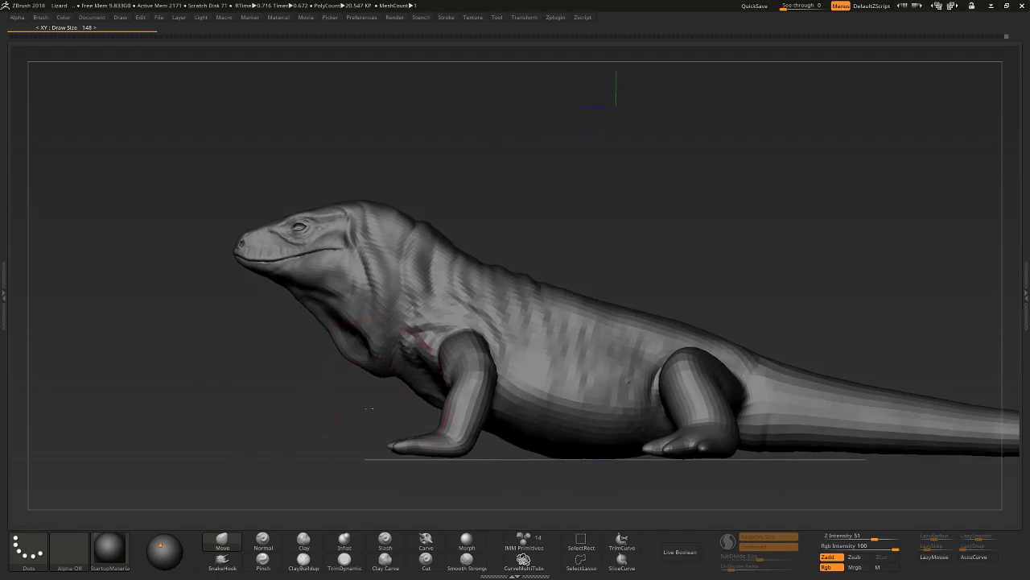
left_click_drag(467, 475, 492, 480)
key("shift+r")
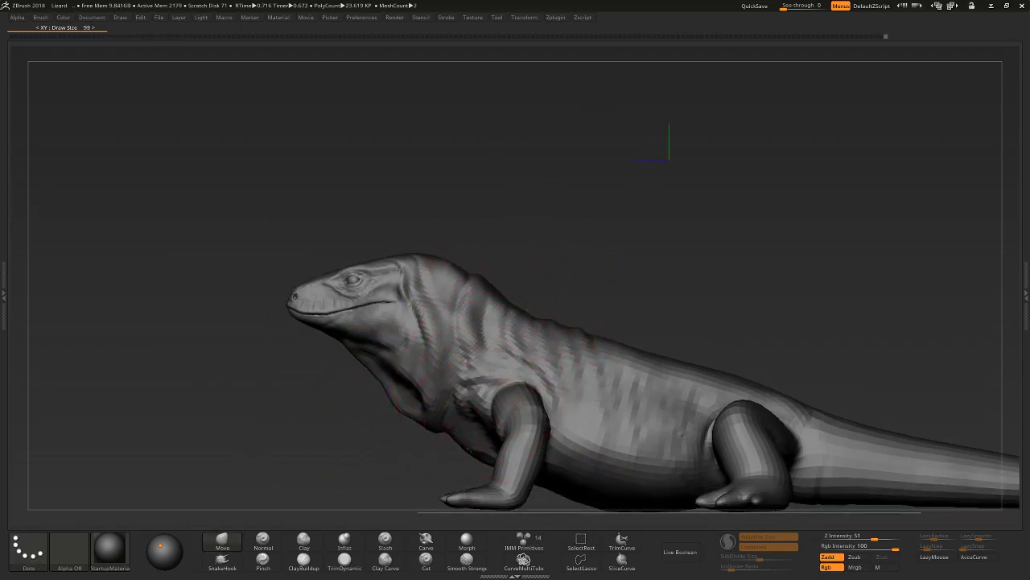
mouse_move(487, 284)
right_mouse_down("alt")
mouse_move(486, 330)
mouse_move(611, 228)
mouse_move(637, 246)
mouse_move(649, 211)
mouse_move(628, 232)
mouse_move(663, 249)
mouse_move(668, 236)
right_mouse_up("alt")
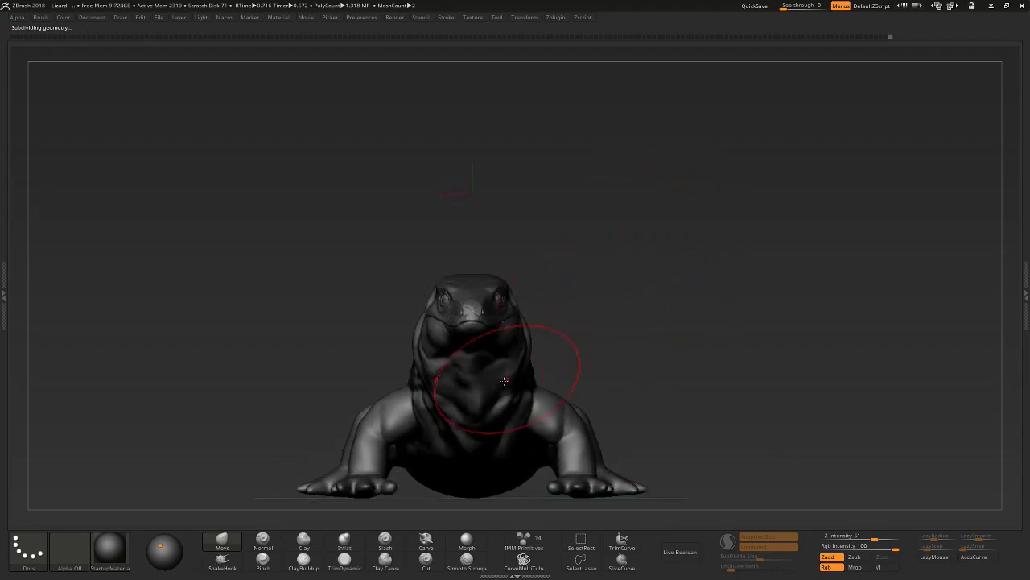
Review the throat from below and straight on, briefly holding Ctrl to mask.
right_click_drag(572, 319, 582, 327, "alt")
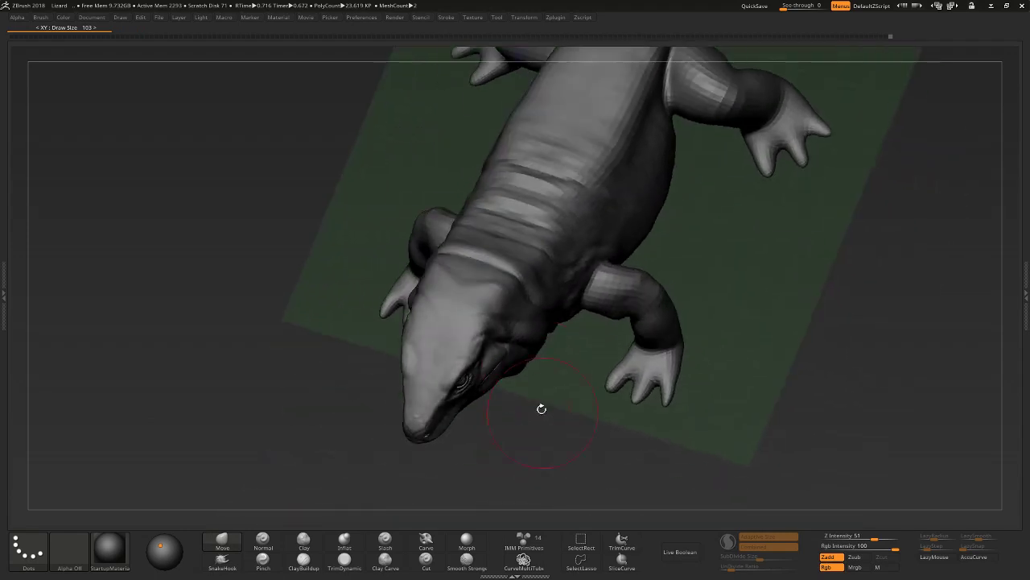
left_click_drag(581, 268, 537, 342)
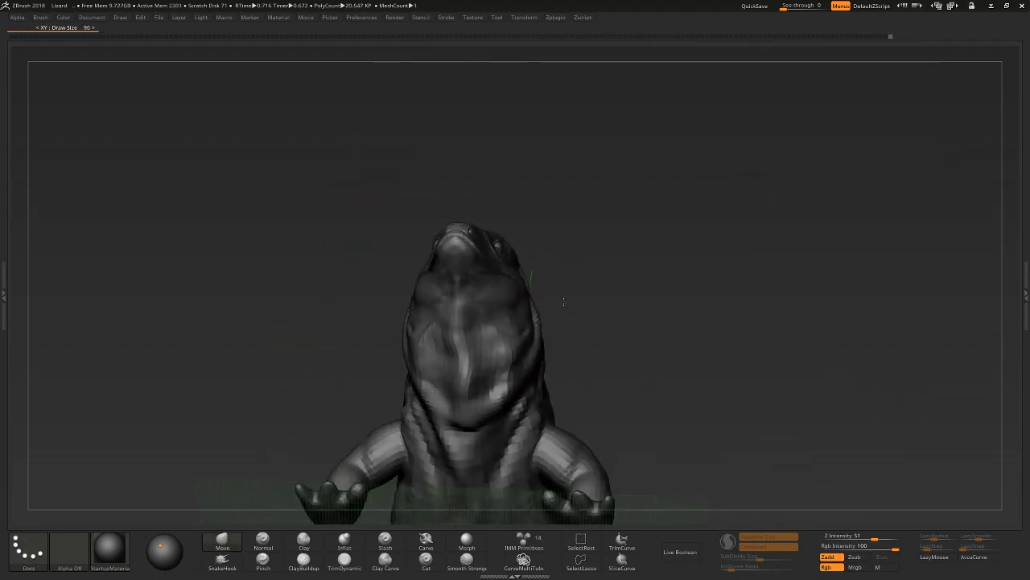
mouse_move(577, 310)
left_mouse_down()
mouse_move(548, 274)
mouse_move(545, 299)
left_mouse_up()
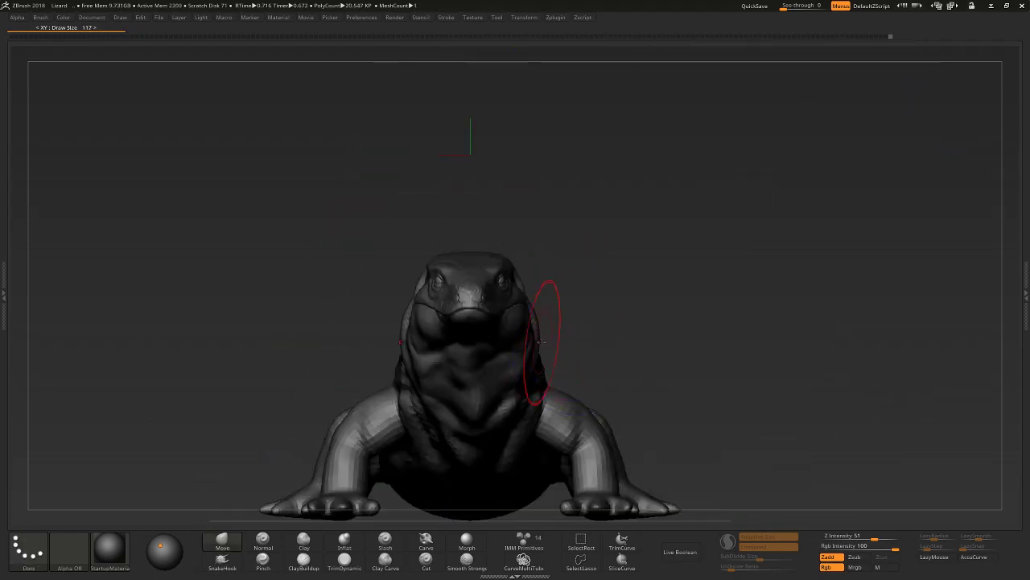
key("ctrl")
mouse_move(532, 340)
right_mouse_down("alt")
mouse_move(515, 387)
mouse_move(556, 326)
mouse_move(604, 292)
right_mouse_up("alt")
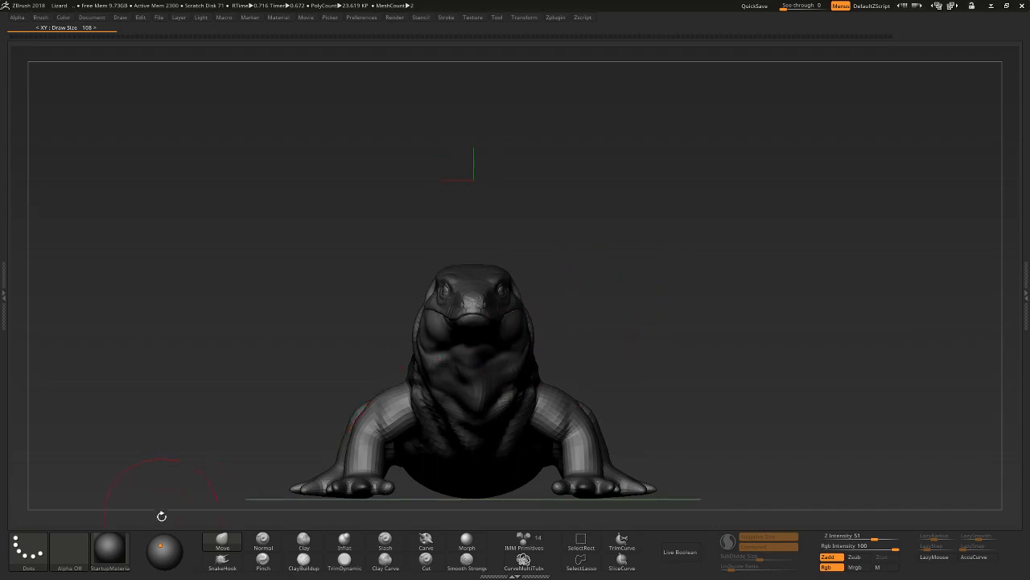
Rotate to a three-quarter view of the neck and start shoulder folds at size 98.
left_click(165, 549)
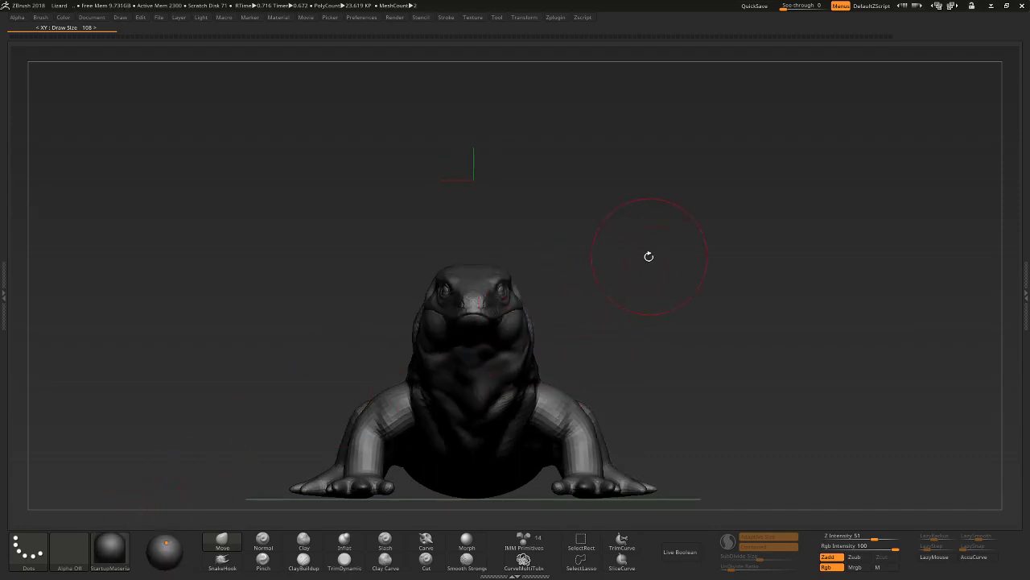
mouse_move(546, 356)
right_mouse_down()
mouse_move(582, 298)
mouse_move(598, 293)
mouse_move(572, 300)
mouse_move(571, 281)
right_mouse_up()
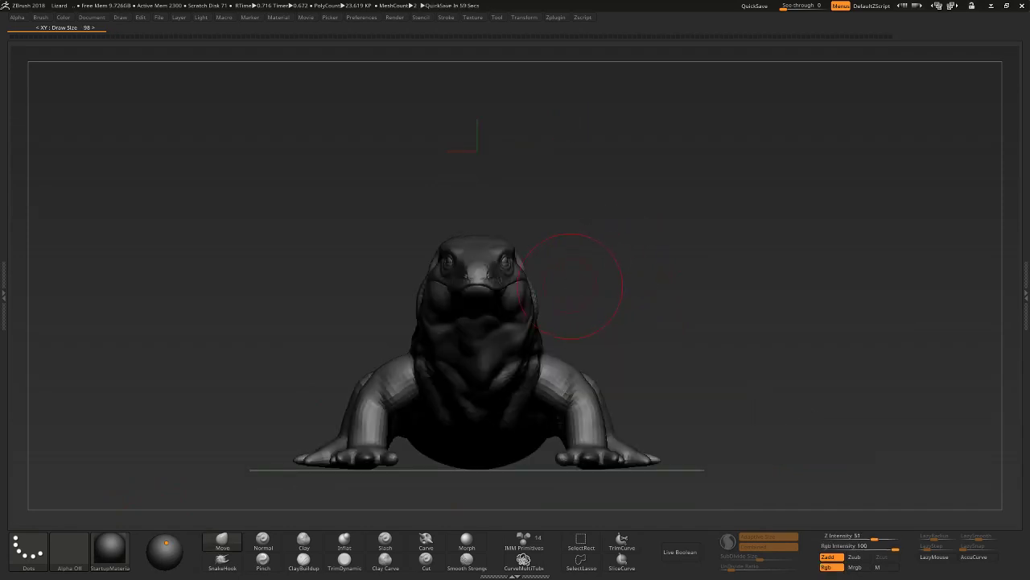
mouse_move(593, 218)
right_mouse_down()
mouse_move(586, 290)
mouse_move(554, 314)
right_mouse_up()
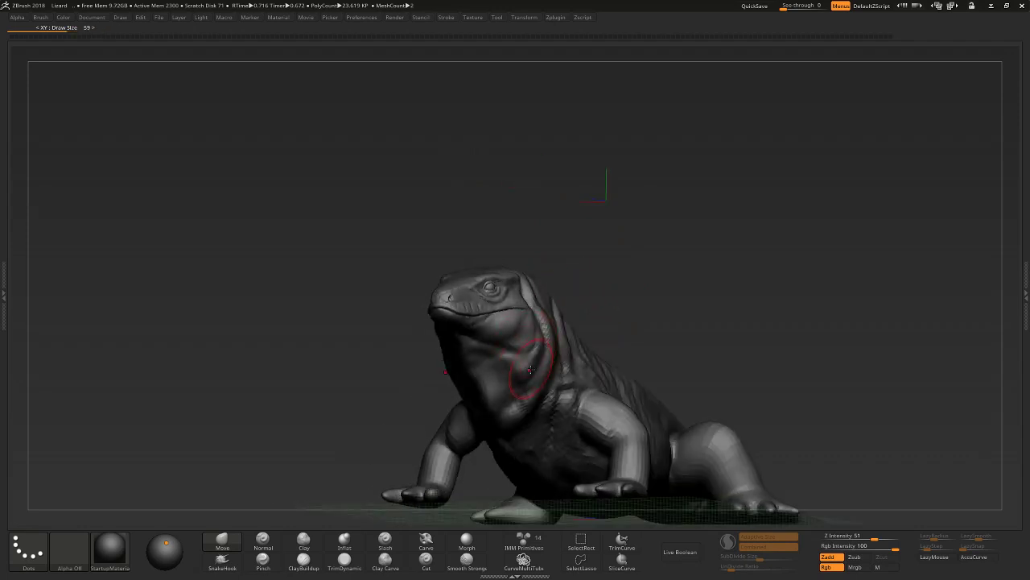
mouse_move(530, 369)
right_mouse_down()
mouse_move(575, 351)
mouse_move(594, 322)
mouse_move(603, 345)
right_mouse_up()
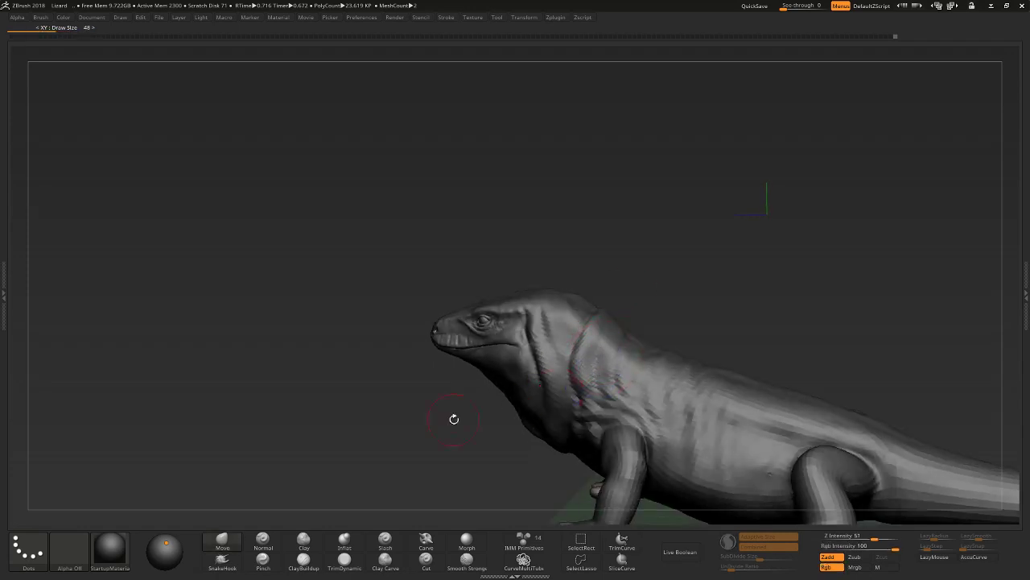
left_click_drag(595, 355, 616, 377)
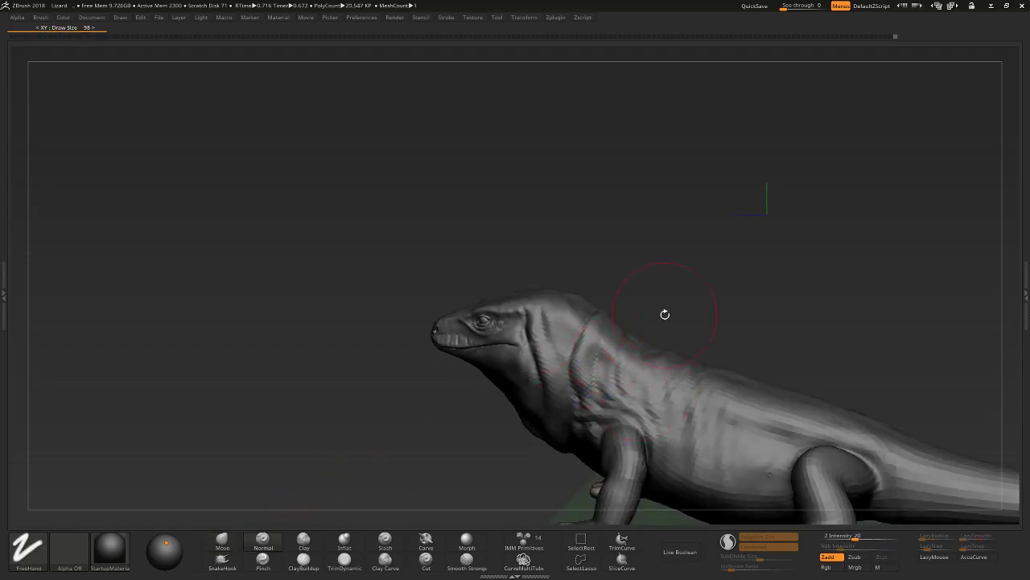
Sculpt fold strokes across the shoulder and deepen the neck crease.
right_click_drag(665, 314, 634, 327)
right_click_drag(633, 363, 610, 322)
left_click_drag(633, 311, 610, 271)
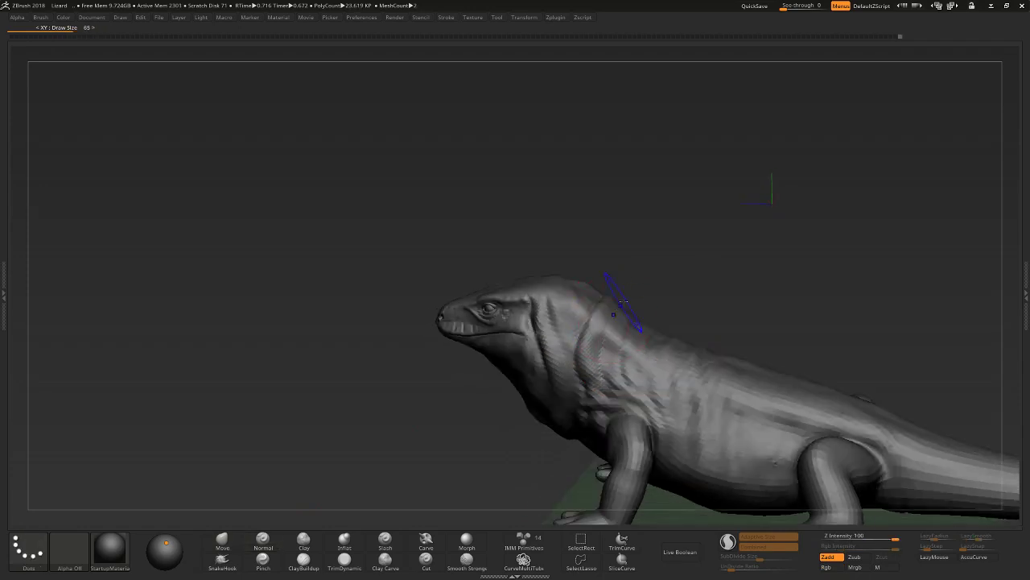
right_click_drag(610, 272, 611, 298)
left_click_drag(612, 298, 585, 325)
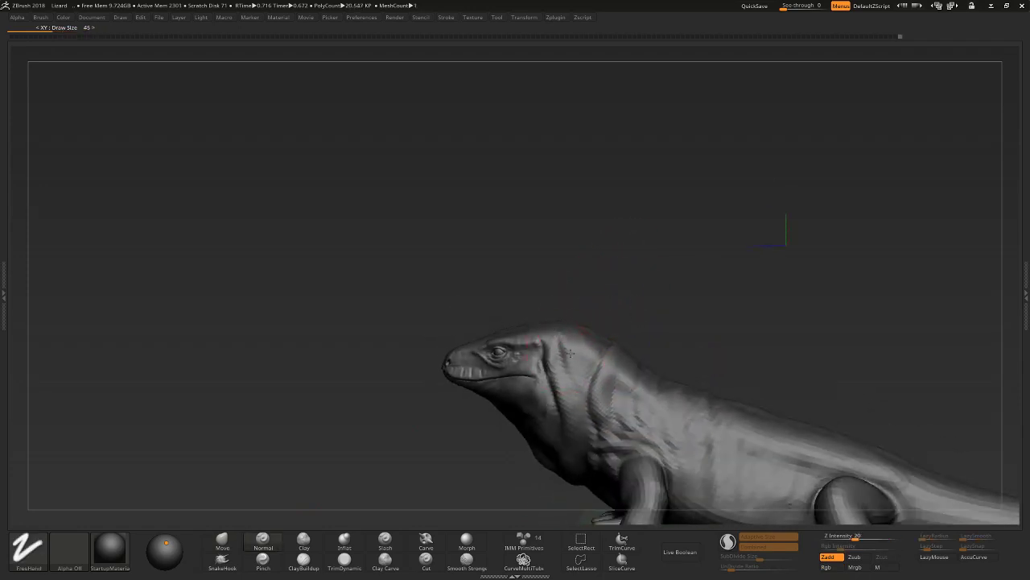
mouse_move(570, 360)
left_mouse_down()
mouse_move(570, 350)
mouse_move(564, 393)
left_mouse_up()
Build ridges behind the head with ClayBuildup, then select the Inflat brush at size 93.
right_click_drag(556, 352, 559, 324)
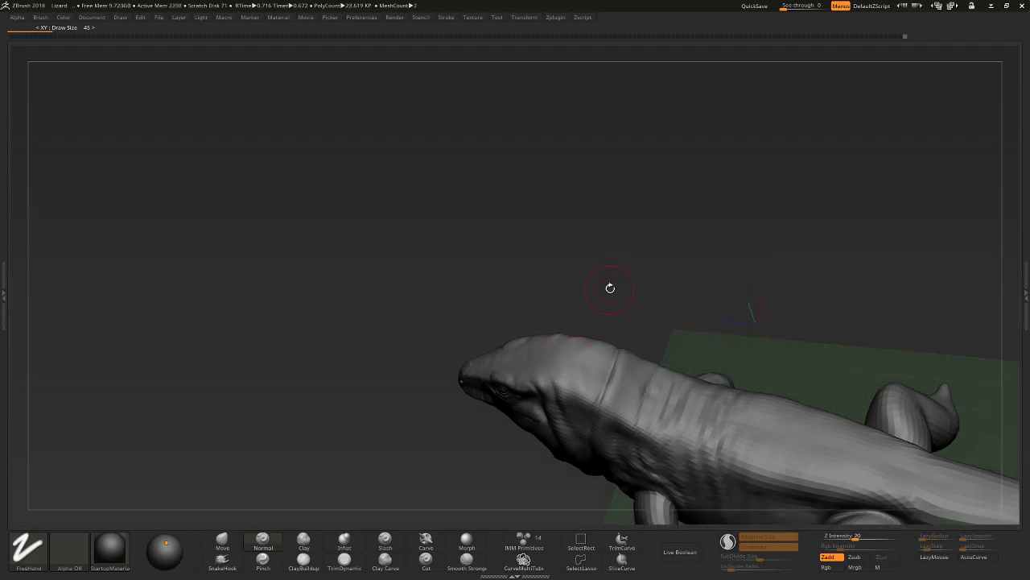
key("b")
key("c")
key("b")
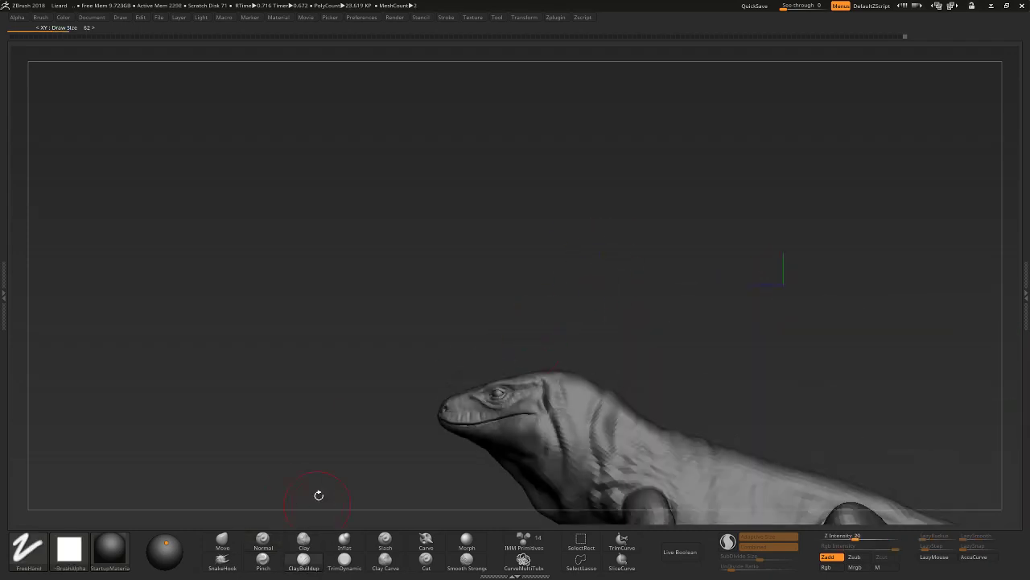
mouse_move(317, 492)
left_mouse_down()
mouse_move(515, 301)
mouse_move(507, 392)
left_mouse_up()
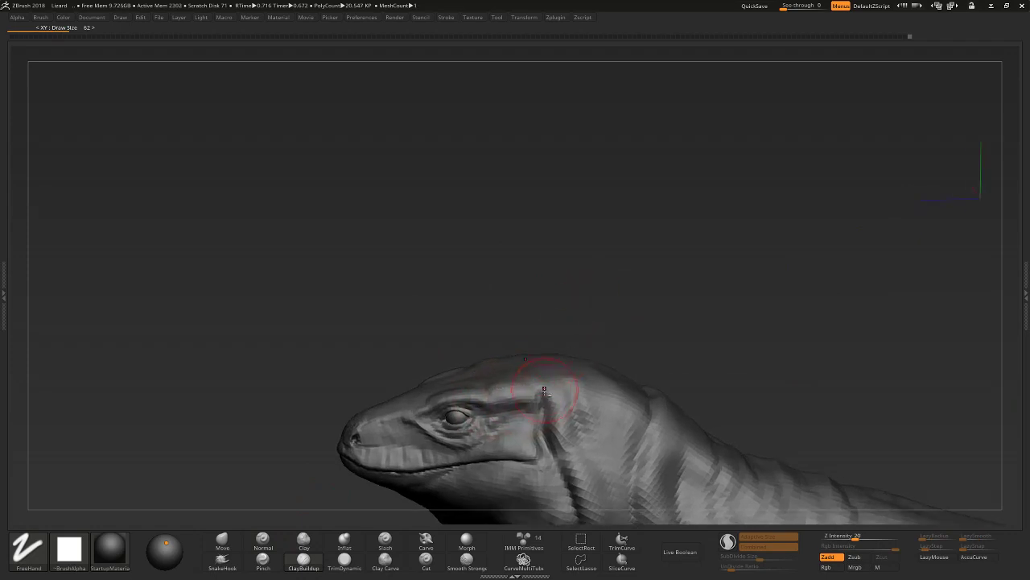
mouse_move(587, 317)
left_mouse_down()
mouse_move(623, 271)
mouse_move(610, 245)
left_mouse_up()
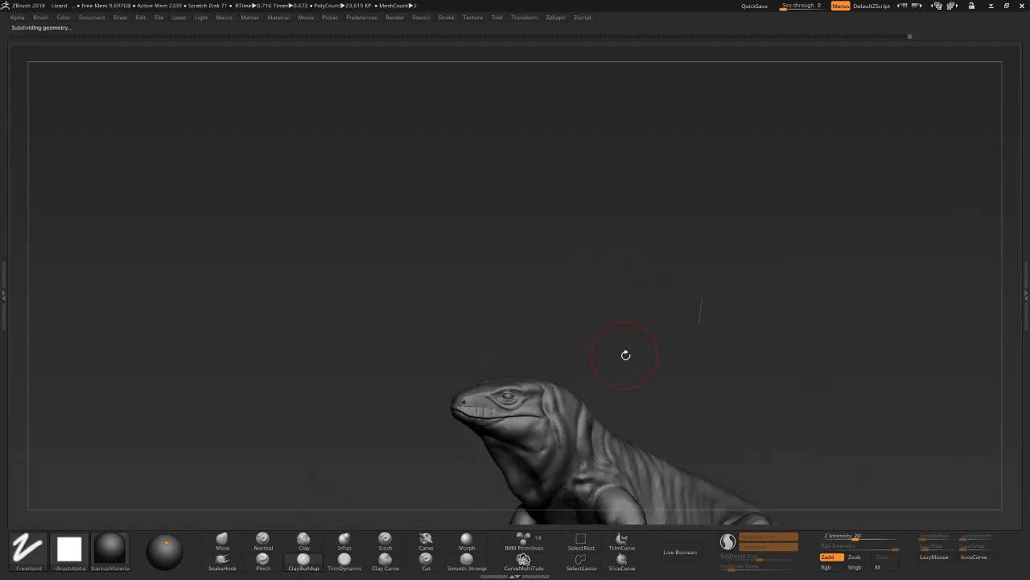
mouse_move(626, 352)
left_mouse_down()
mouse_move(607, 268)
mouse_move(628, 285)
mouse_move(649, 283)
mouse_move(644, 268)
mouse_move(617, 244)
mouse_move(594, 292)
left_mouse_up()
left_click(359, 541)
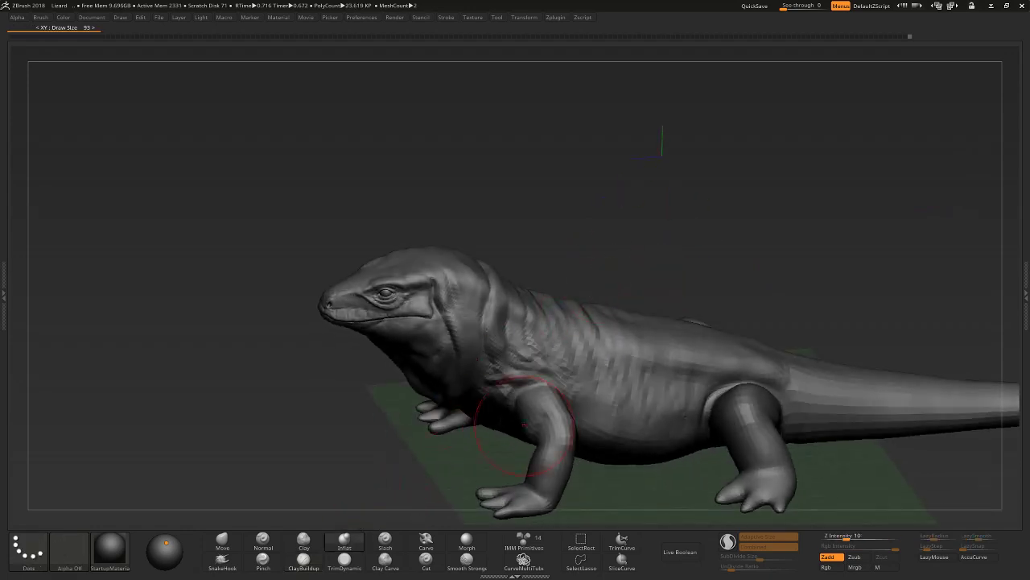
Lower the Inflat brush strength, enlarge it, and puff out the upper foreleg where it joins the body.
key("shift+d")
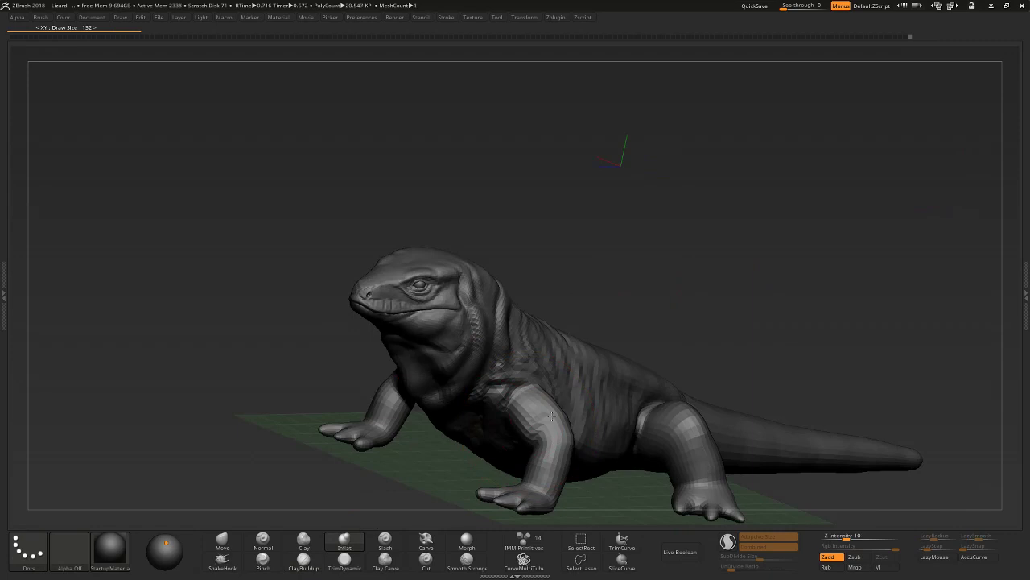
mouse_move(561, 439)
left_mouse_down()
mouse_move(540, 438)
mouse_move(567, 412)
left_mouse_up()
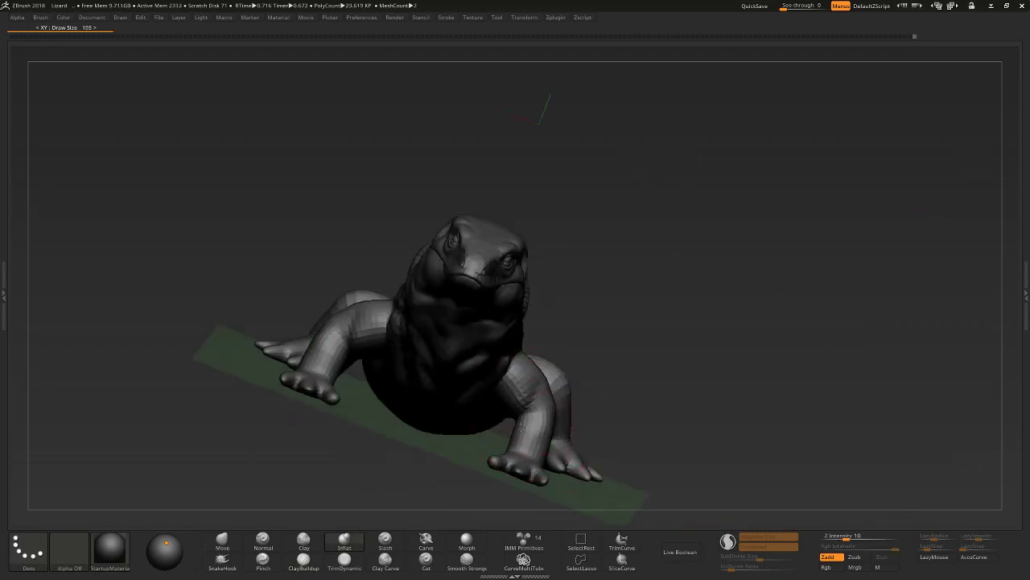
key("bracketright")
key("bracketright")
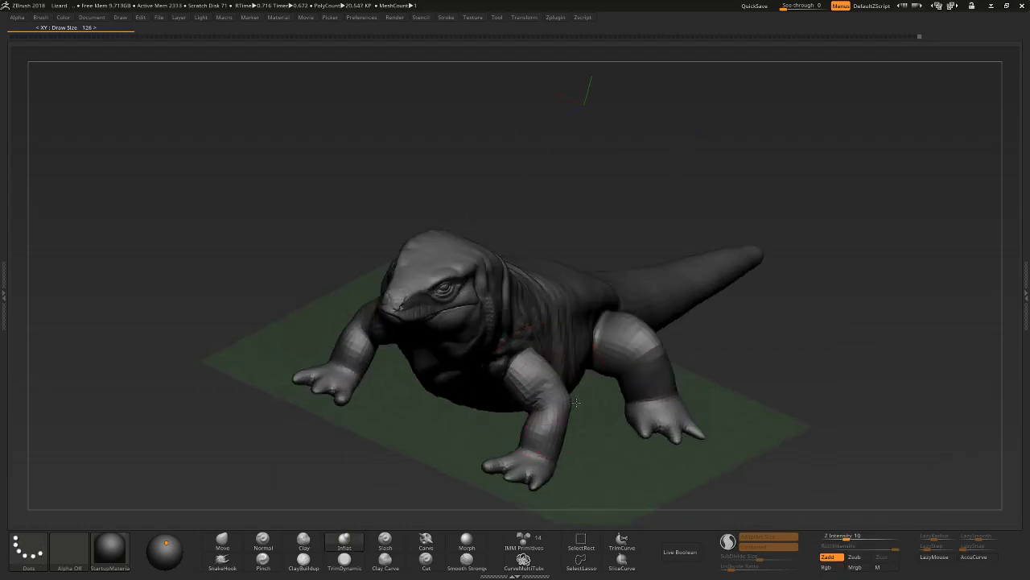
right_click_drag(576, 402, 575, 397)
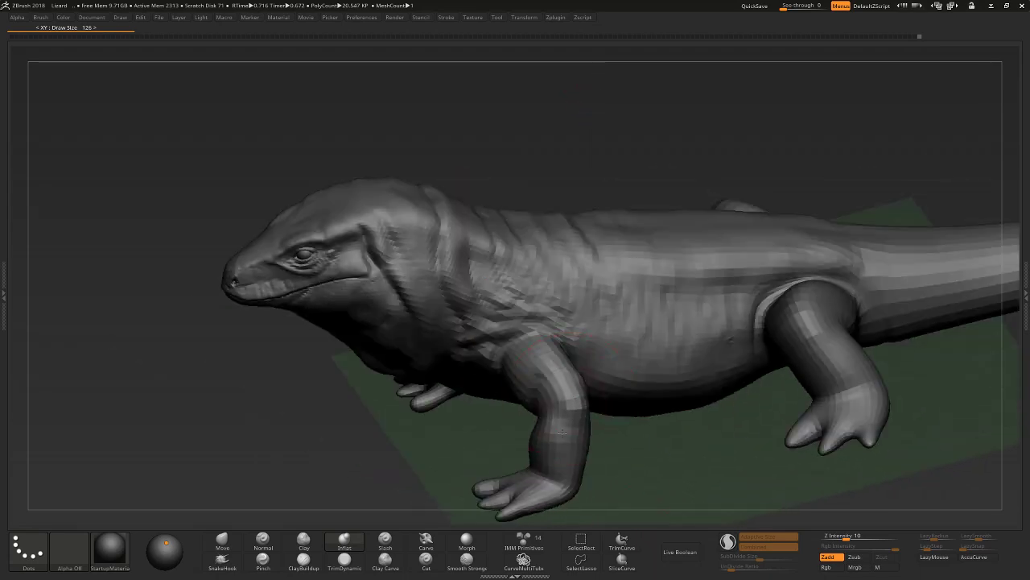
key("bracketright")
key("f")
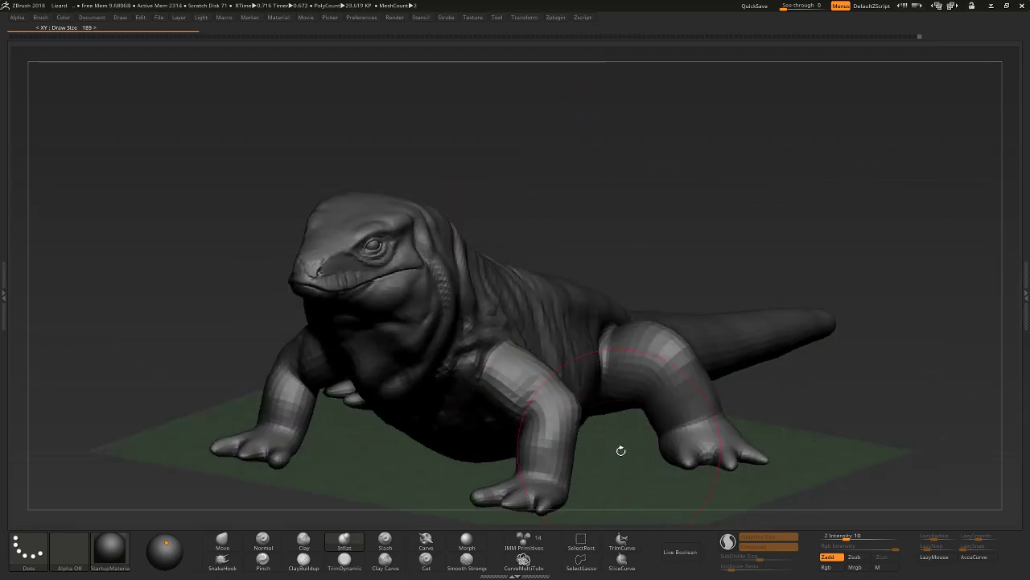
right_click_drag(620, 450, 569, 405)
Crease the upper foreleg using the Standard brush, then a smaller Carve brush.
key("bracketleft")
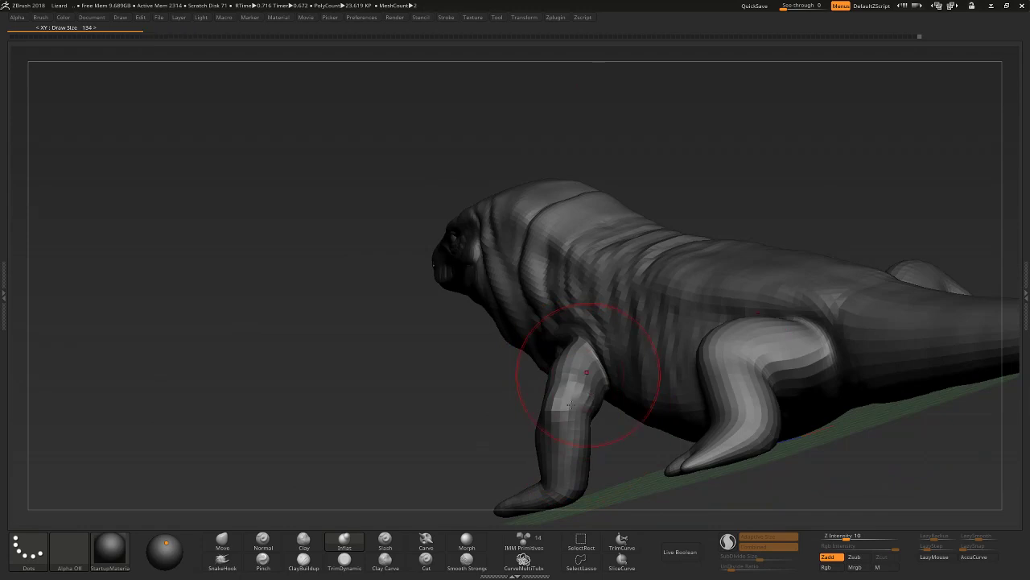
left_click(263, 541)
right_click_drag(295, 494, 602, 391, "alt")
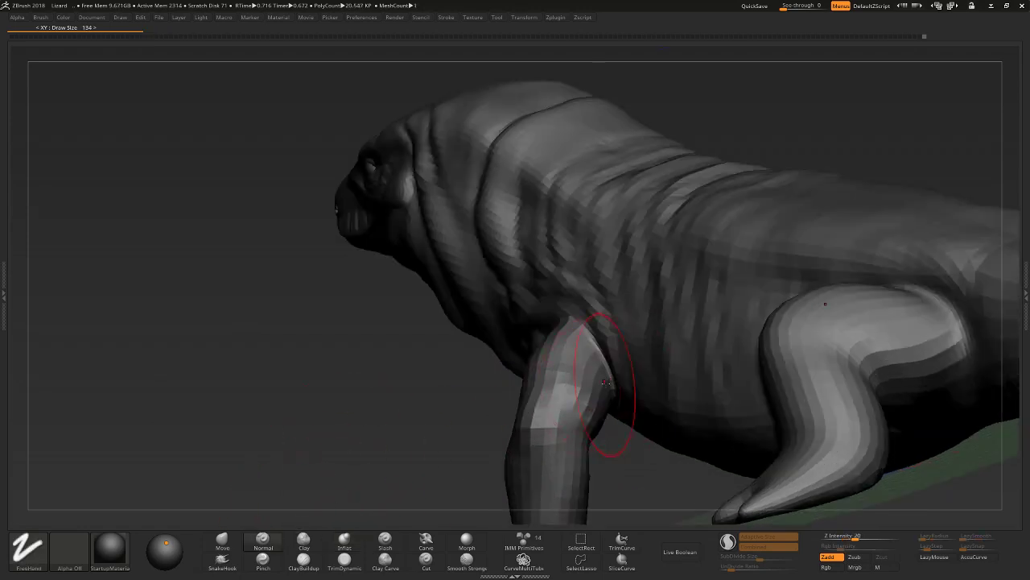
right_click_drag(625, 460, 465, 492)
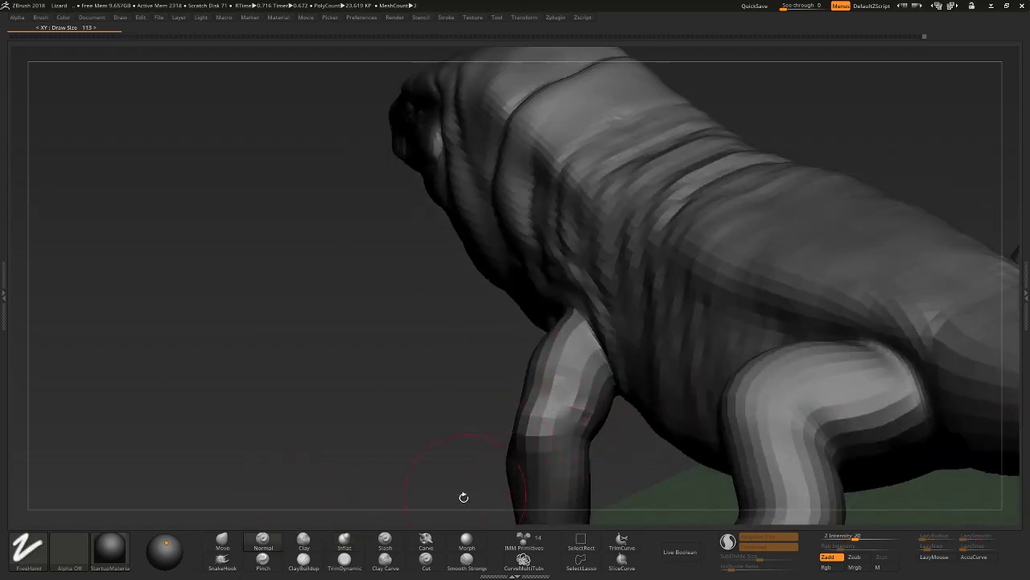
left_click(426, 539)
right_click_drag(590, 342, 539, 324)
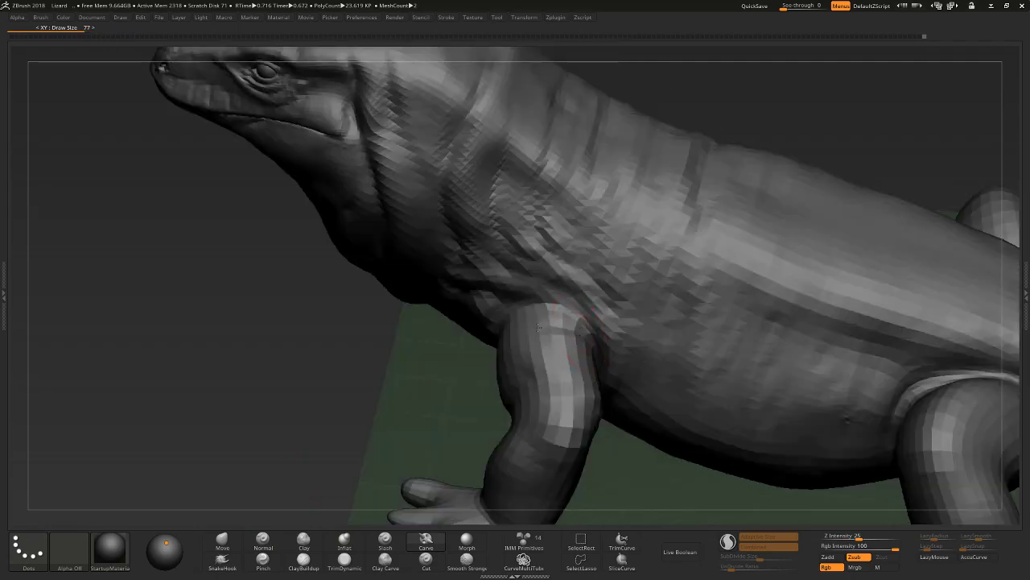
key("bracketleft")
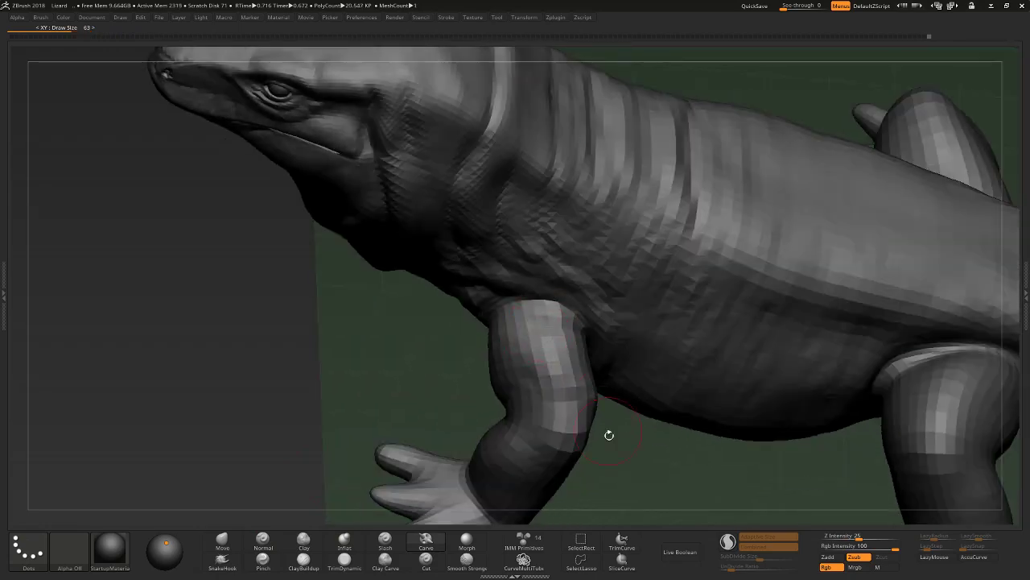
right_click_drag(609, 433, 510, 379)
key("bracketleft")
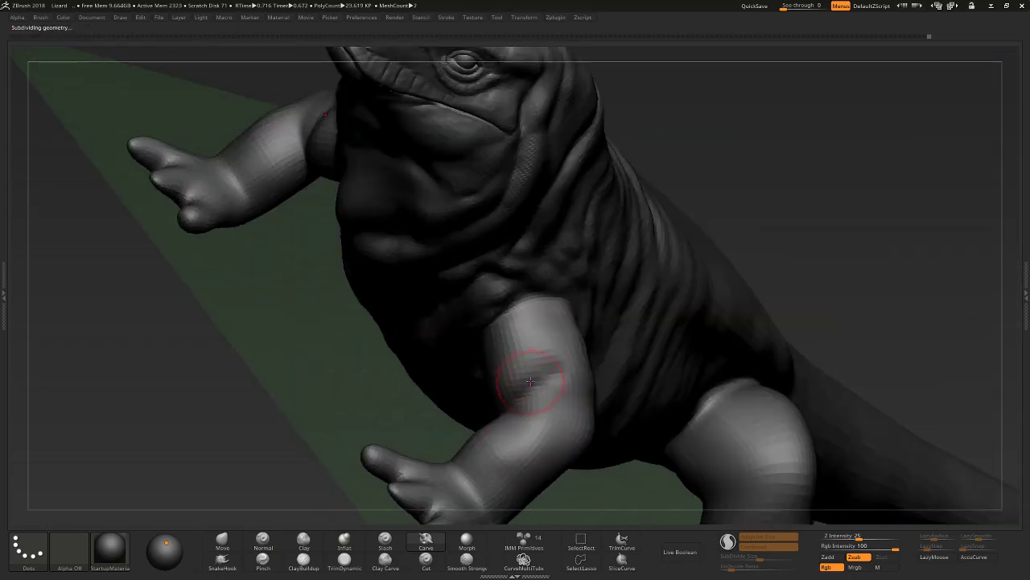
mouse_move(547, 416)
right_mouse_down()
mouse_move(471, 425)
mouse_move(447, 411)
mouse_move(472, 402)
mouse_move(563, 472)
mouse_move(727, 295)
mouse_move(761, 292)
right_mouse_up()
left_click(263, 541)
right_click_drag(522, 378, 566, 329)
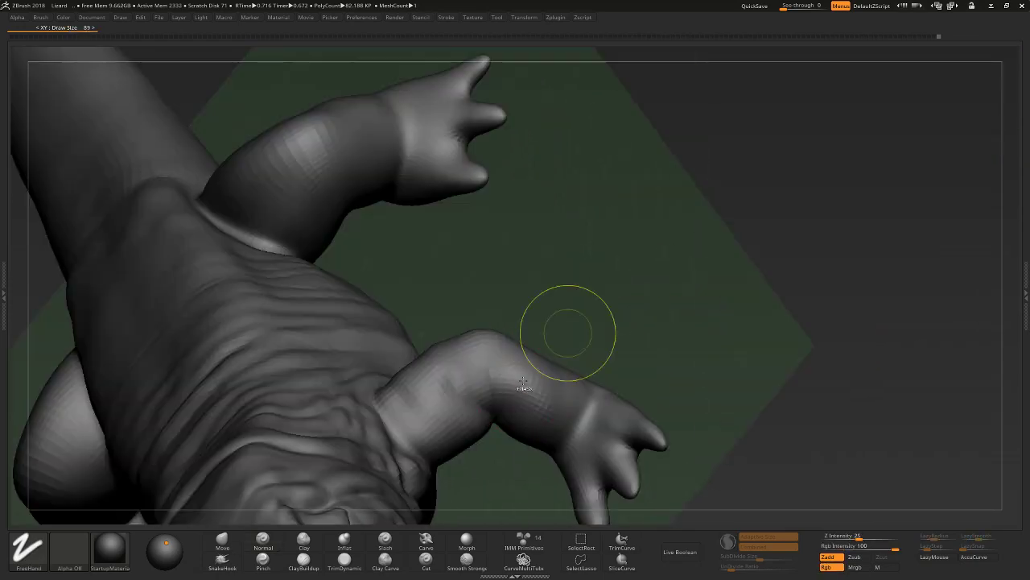
mouse_move(576, 387)
right_mouse_down()
mouse_move(528, 382)
mouse_move(527, 400)
right_mouse_up()
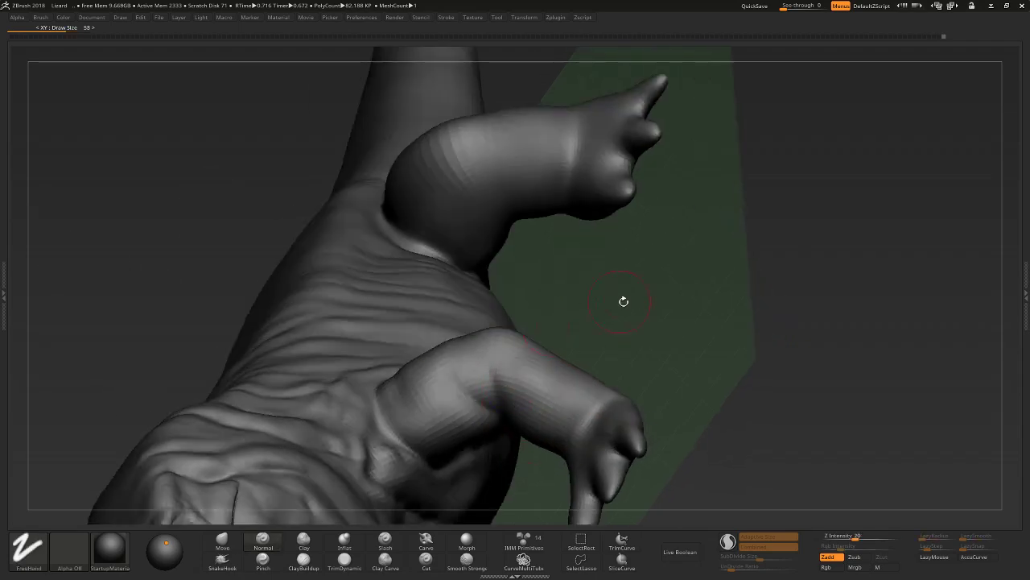
mouse_move(623, 298)
right_mouse_down("shift")
mouse_move(665, 340)
mouse_move(628, 311)
mouse_move(493, 368)
mouse_move(625, 306)
mouse_move(592, 331)
right_mouse_up("shift")
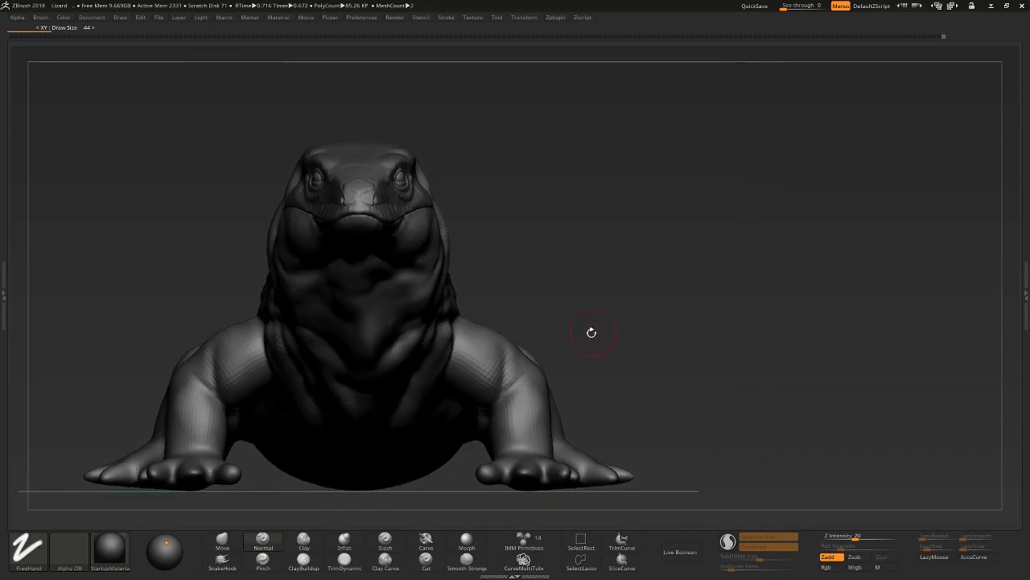
mouse_move(520, 377)
right_mouse_down()
mouse_move(590, 340)
mouse_move(359, 474)
right_mouse_up()
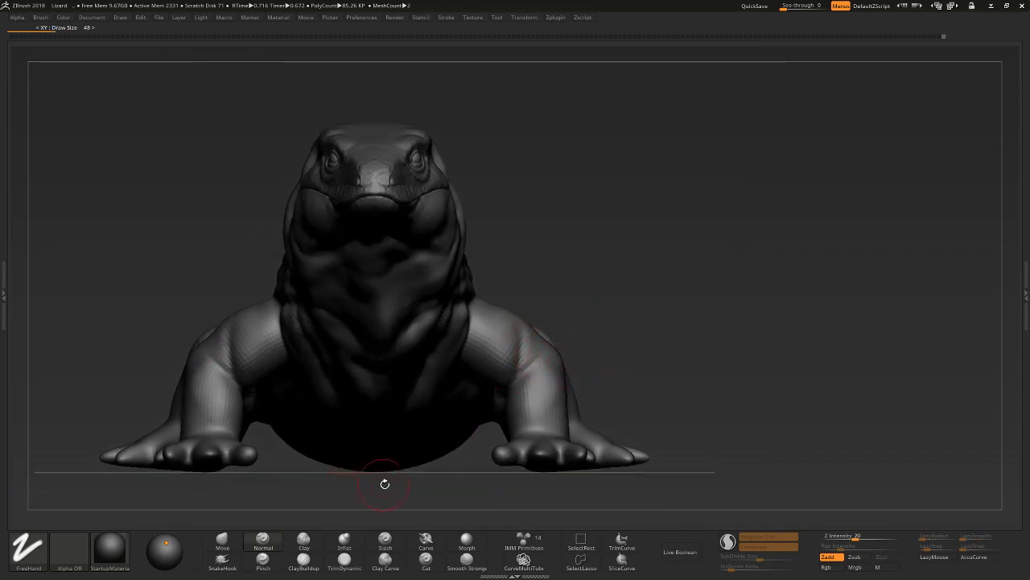
right_click_drag(440, 491, 542, 419)
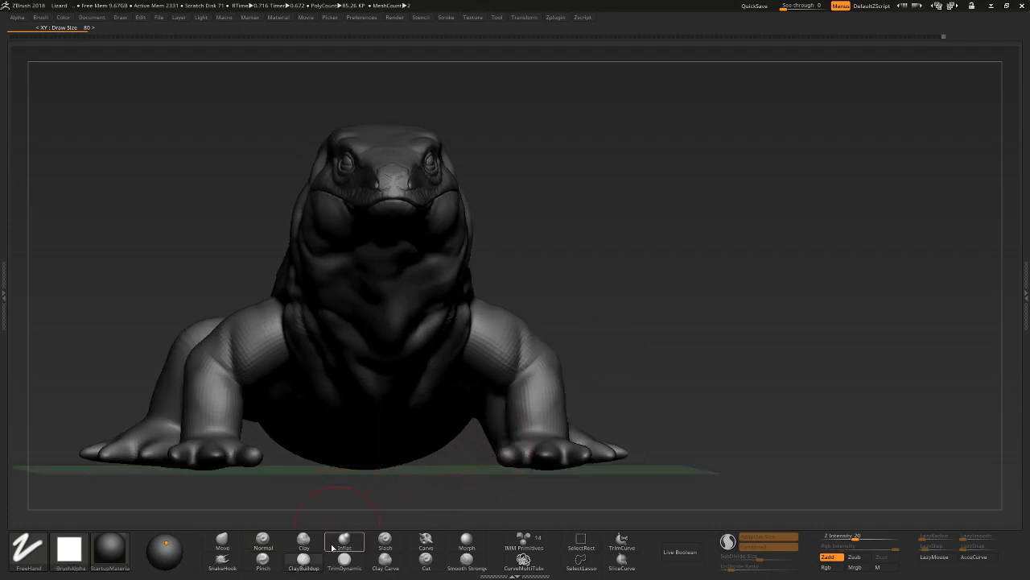
Build up the front leg slightly with a smaller ClayBuildup brush.
right_click_drag(479, 437, 542, 388)
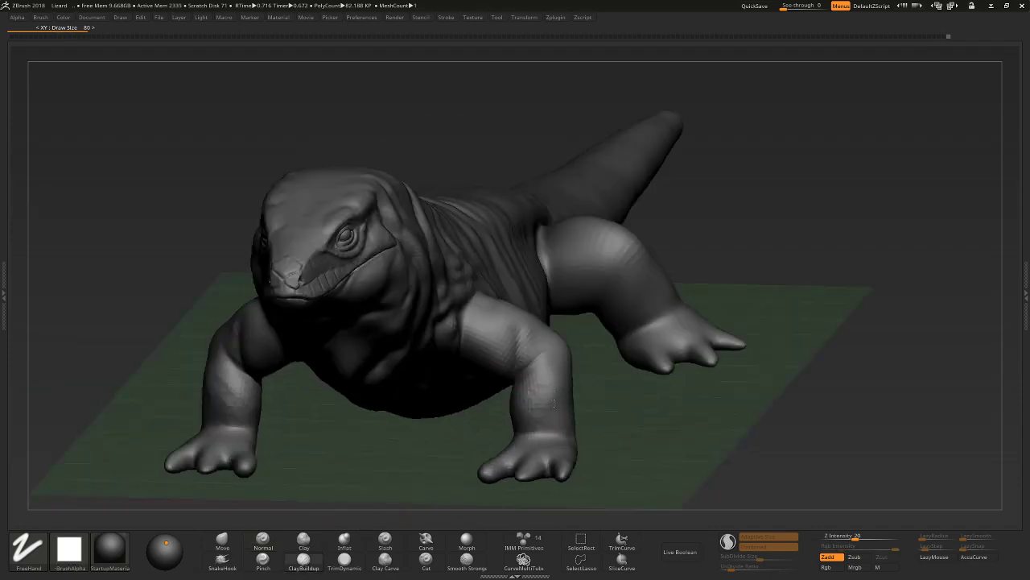
key("bracketleft")
key("bracketleft")
left_click_drag(558, 394, 529, 414)
Carve a small fold into the chest below the throat with the Carve and Standard brushes.
mouse_move(559, 425)
right_mouse_down()
mouse_move(527, 365)
mouse_move(317, 502)
right_mouse_up()
key("n")
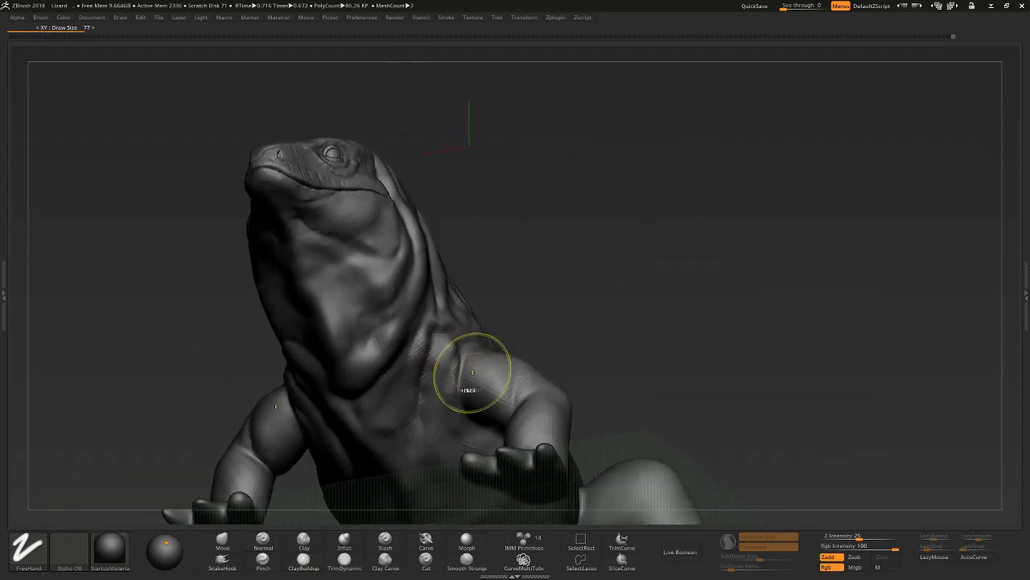
right_click_drag(459, 405, 467, 368)
left_click(426, 541)
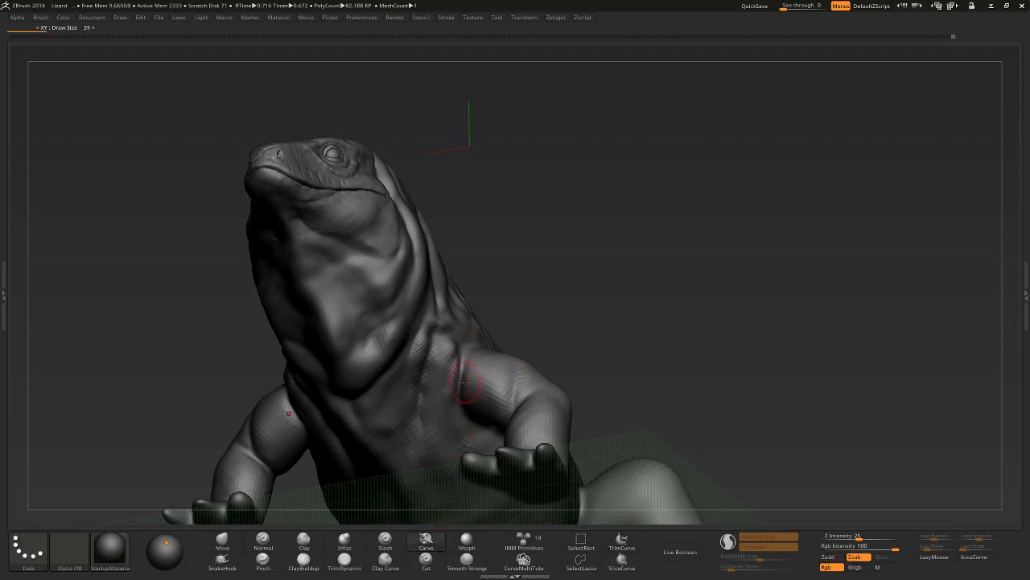
key("n")
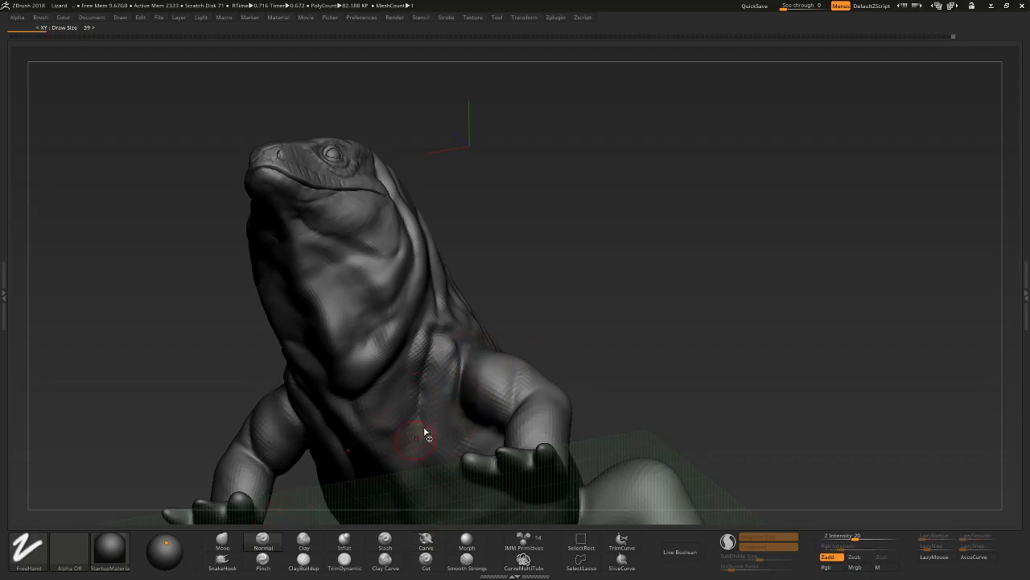
key("bracketright")
key("bracketright")
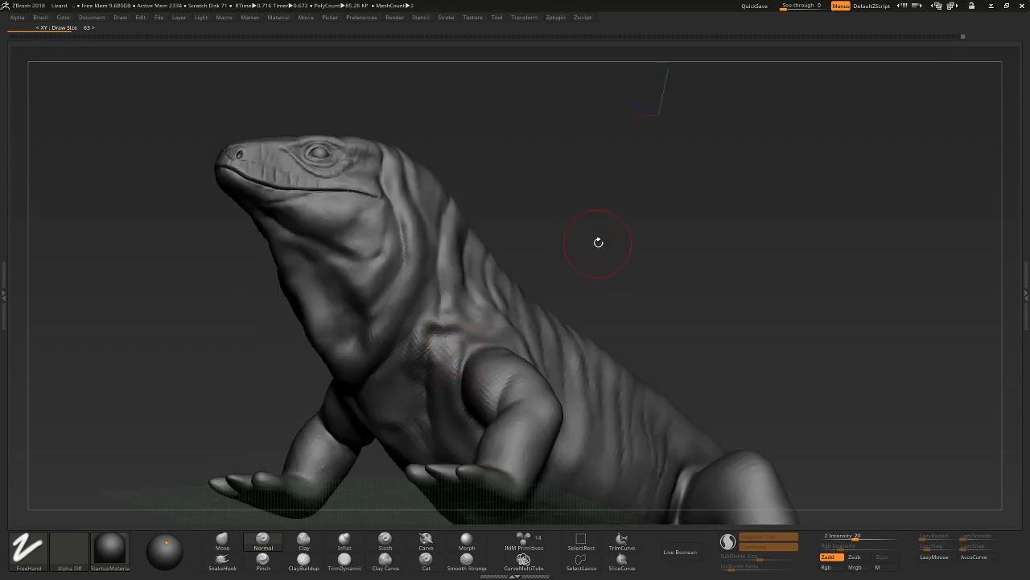
Sculpt a skin fold across the shoulder behind the foreleg.
left_click_drag(598, 242, 511, 316)
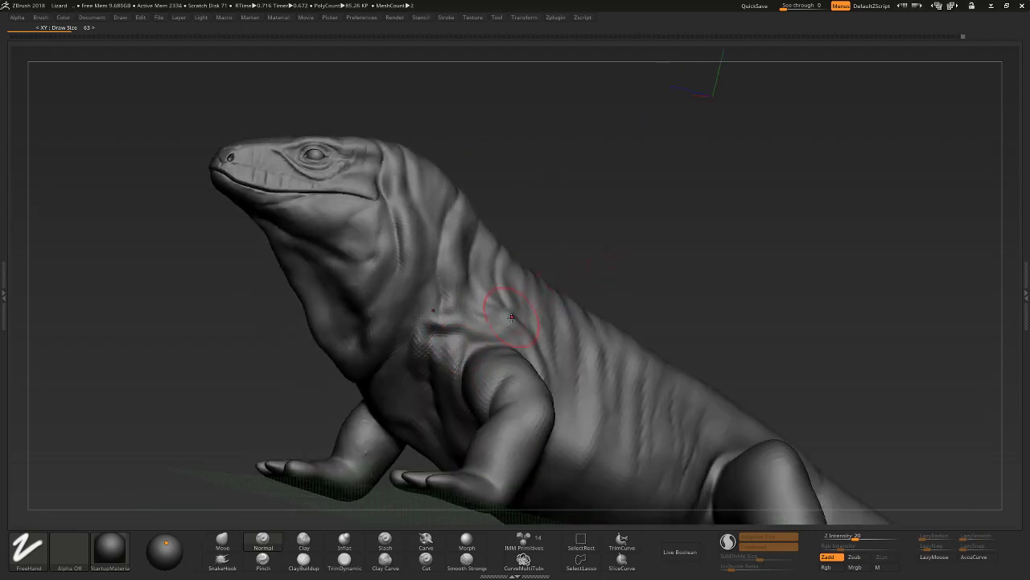
right_click_drag(512, 338, 524, 318)
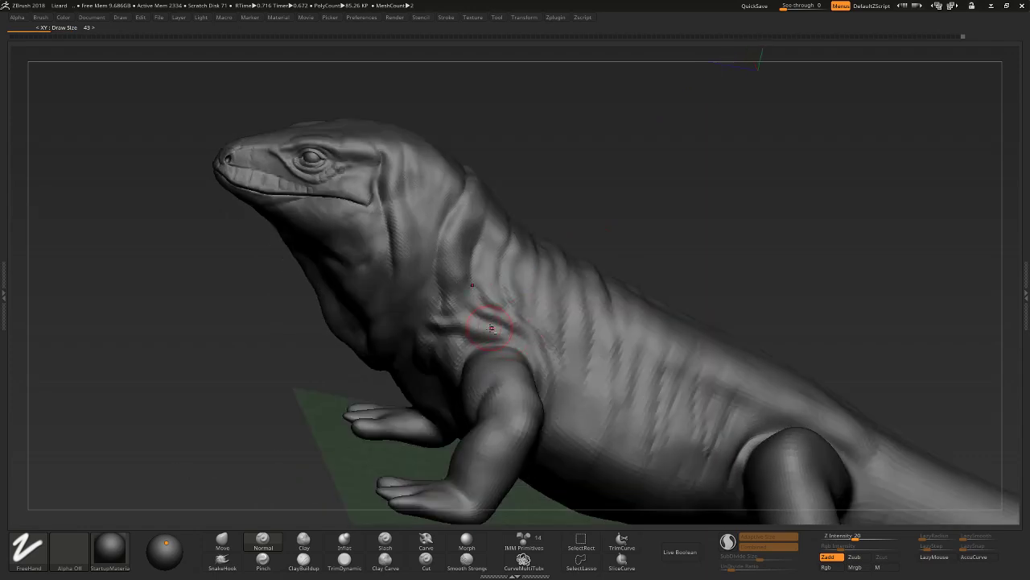
mouse_move(488, 326)
left_mouse_down()
mouse_move(465, 324)
mouse_move(480, 345)
mouse_move(503, 331)
mouse_move(537, 346)
left_mouse_up()
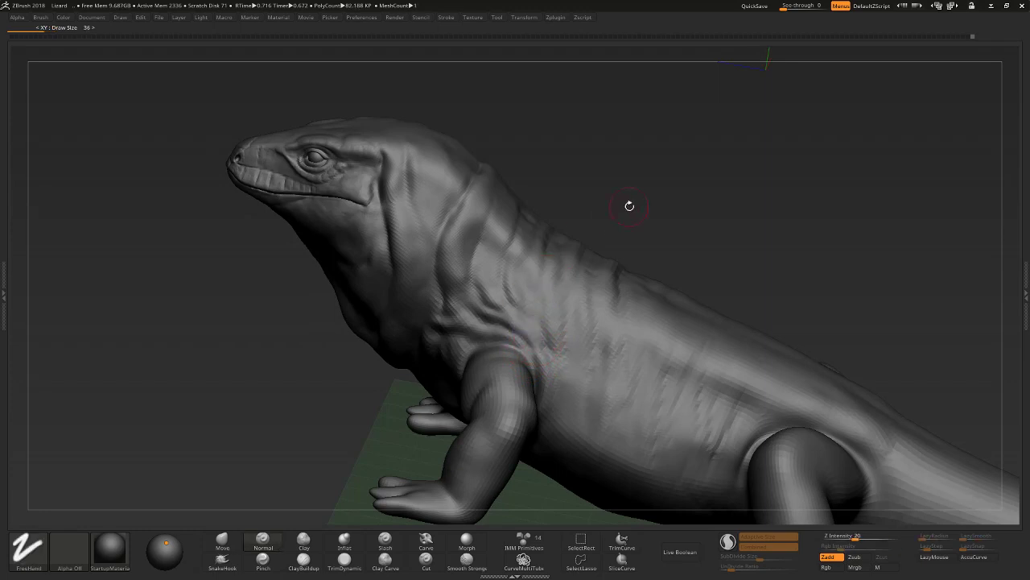
Bring the flank into a low side view and select the ClayBuildup brush.
left_click_drag(628, 202, 535, 342)
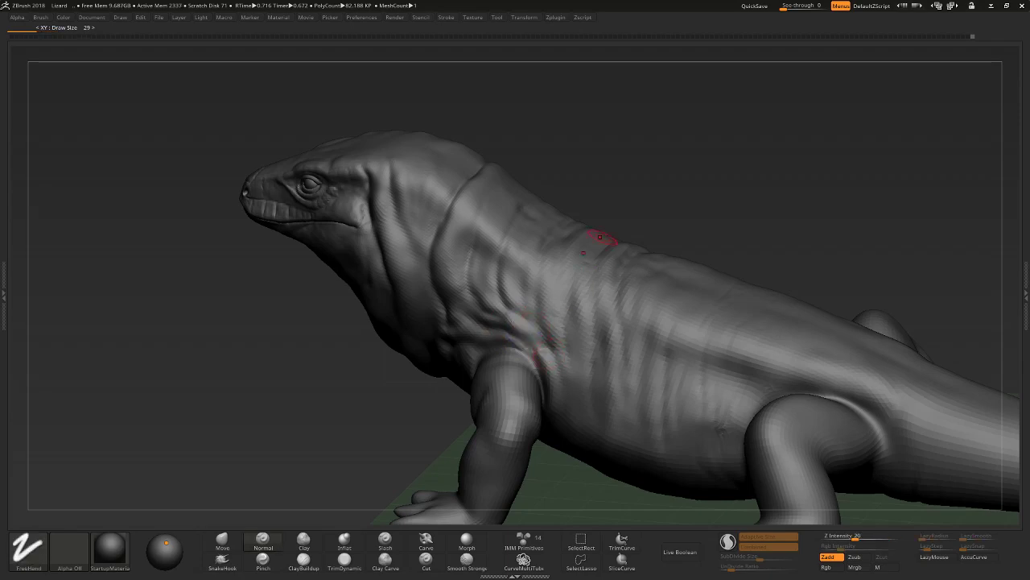
left_click_drag(538, 335, 543, 361)
left_click_drag(583, 241, 561, 333)
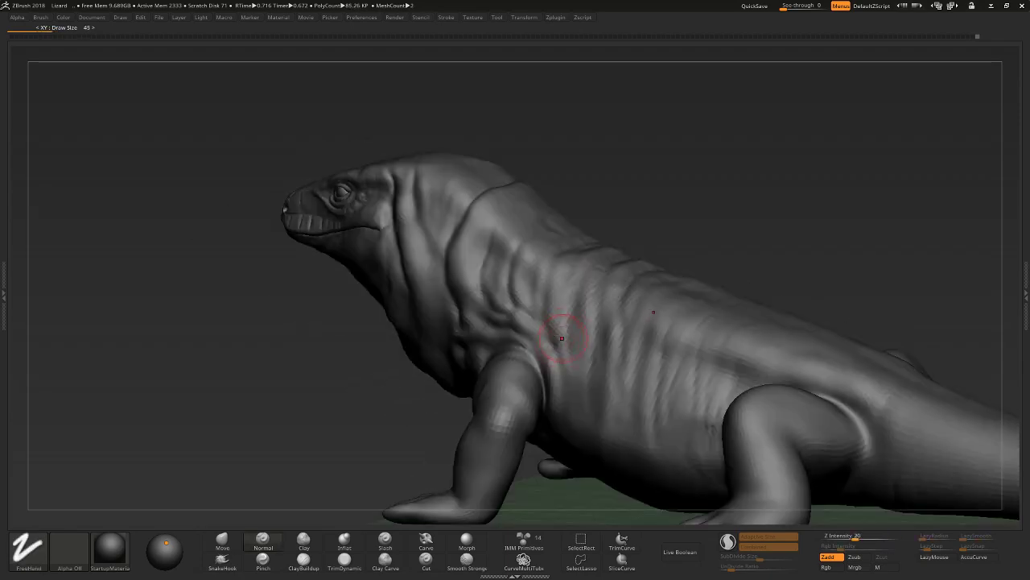
mouse_move(561, 350)
right_mouse_down()
mouse_move(586, 265)
mouse_move(552, 310)
mouse_move(559, 260)
right_mouse_up()
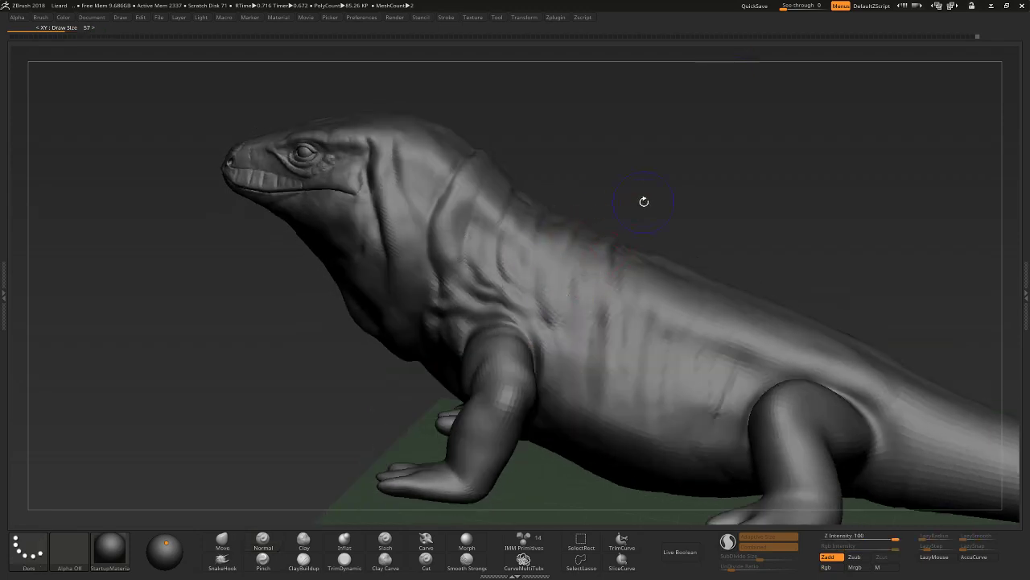
mouse_move(644, 201)
right_mouse_down()
mouse_move(578, 285)
mouse_move(617, 258)
mouse_move(593, 271)
right_mouse_up()
right_click_drag(603, 368, 612, 345)
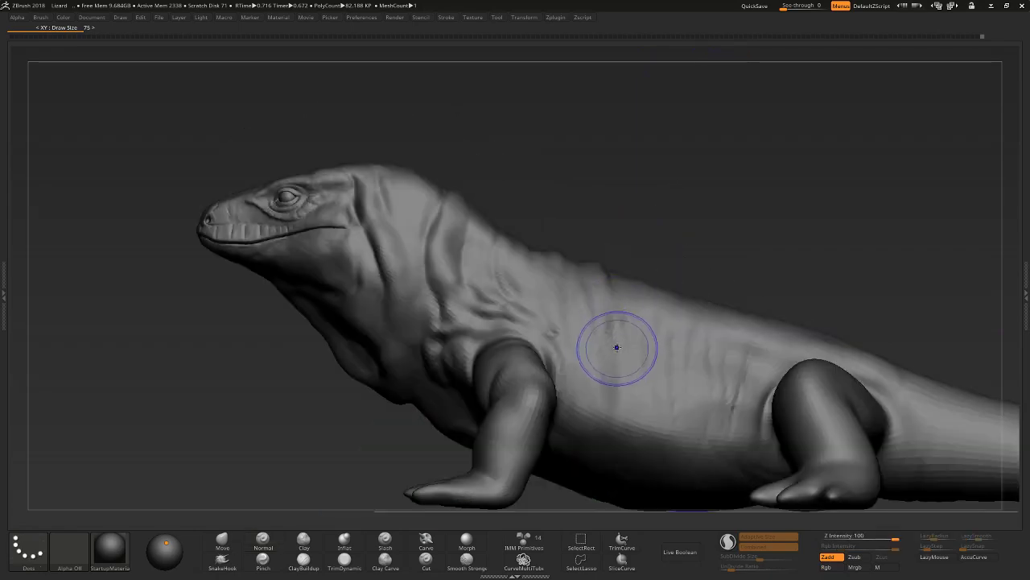
mouse_move(658, 283)
right_mouse_down()
mouse_move(609, 298)
mouse_move(649, 324)
right_mouse_up()
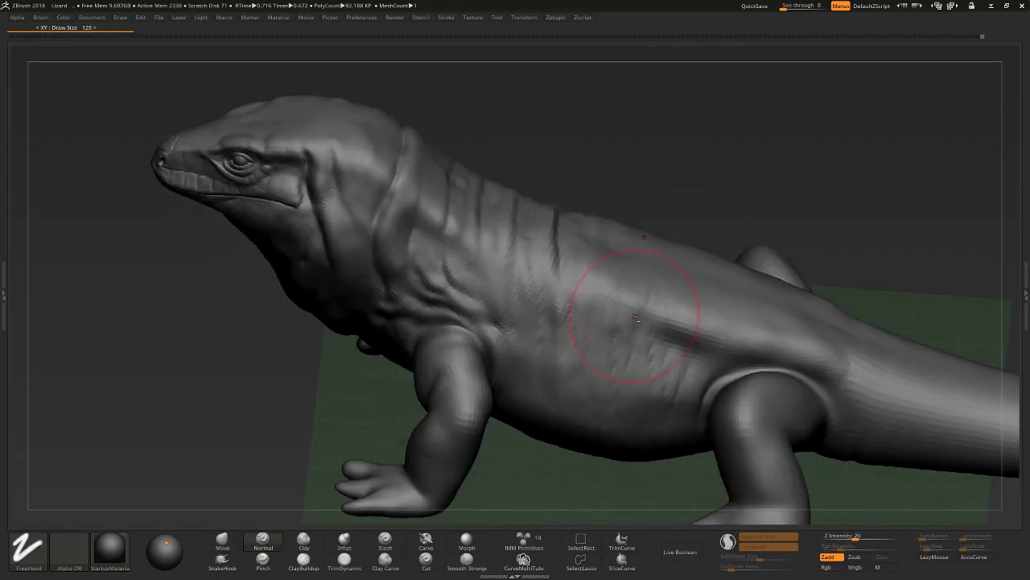
mouse_move(613, 272)
right_mouse_down()
mouse_move(669, 233)
mouse_move(617, 301)
right_mouse_up()
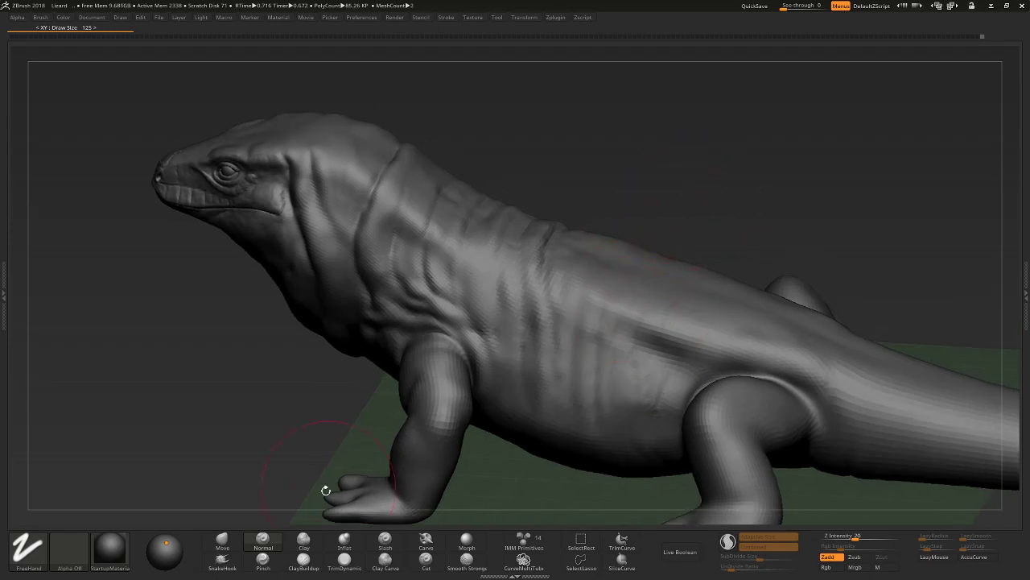
left_click(303, 558)
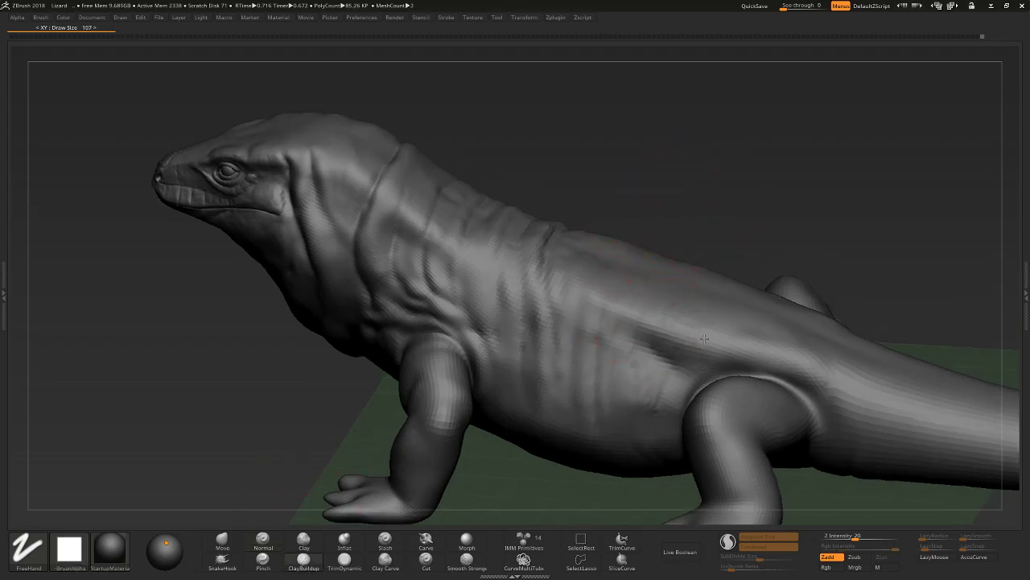
Resize the ClayBuildup brush and build up folds on the mid-flank.
key("bracketleft")
right_click_drag(765, 306, 680, 322)
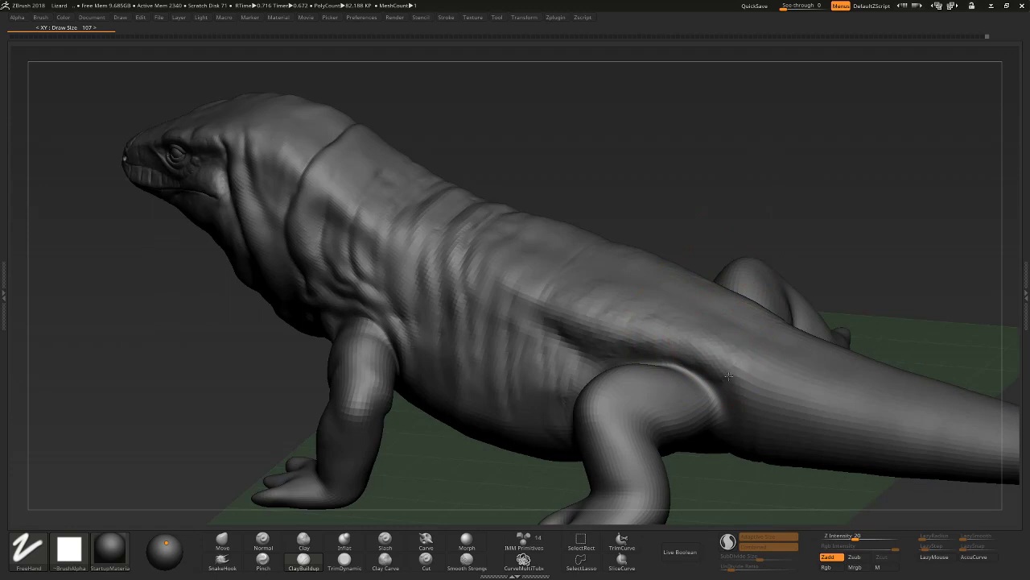
right_click_drag(782, 298, 702, 321)
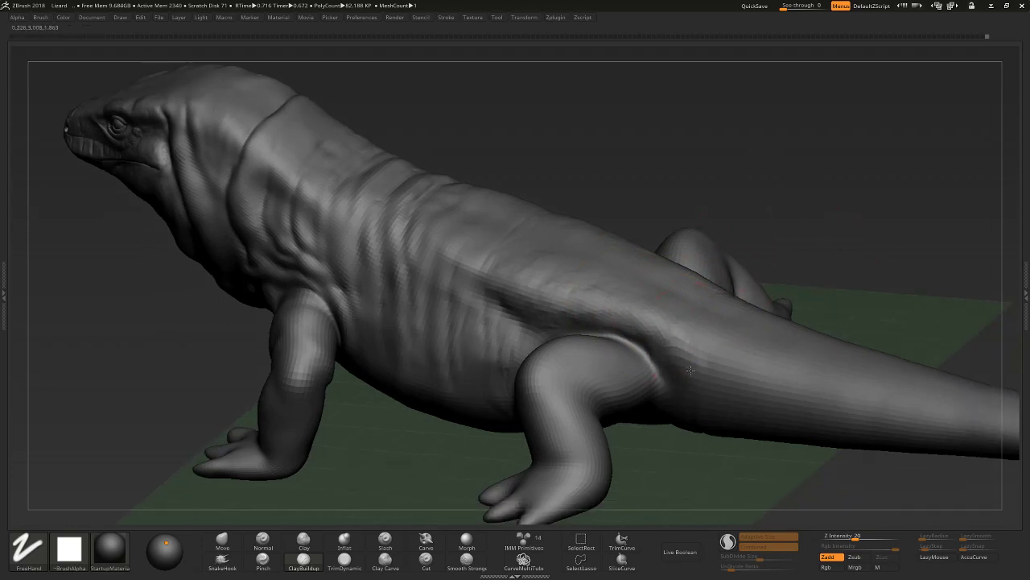
right_click_drag(698, 453, 677, 334)
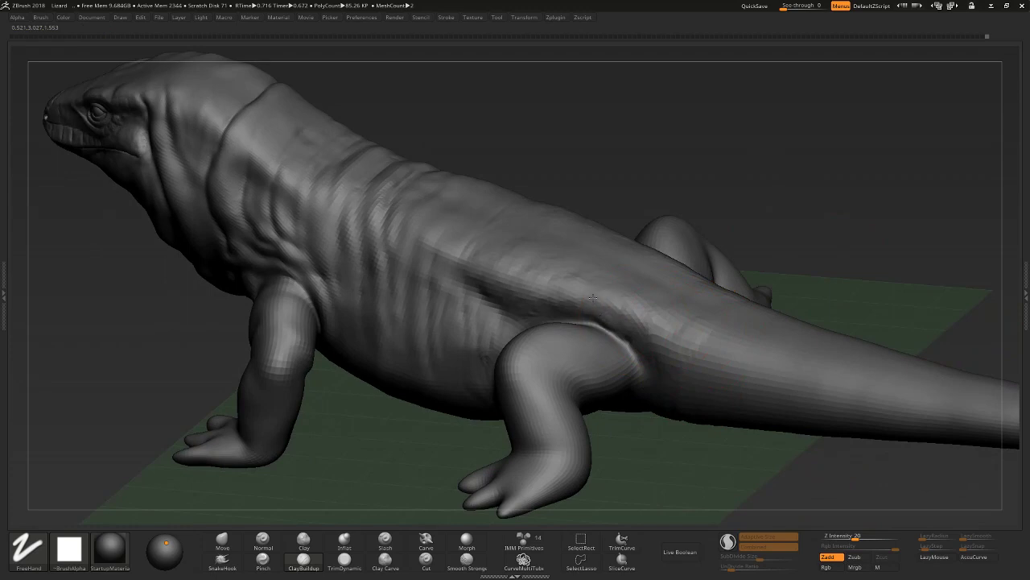
mouse_move(637, 172)
right_mouse_down()
mouse_move(701, 363)
mouse_move(682, 228)
mouse_move(595, 312)
right_mouse_up()
key("bracketright")
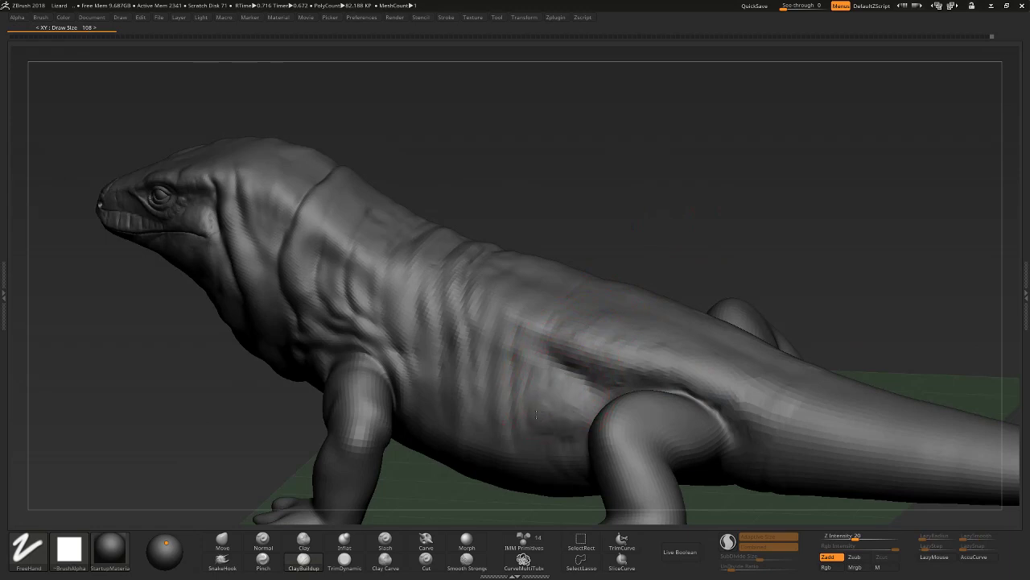
right_click_drag(553, 425, 589, 411)
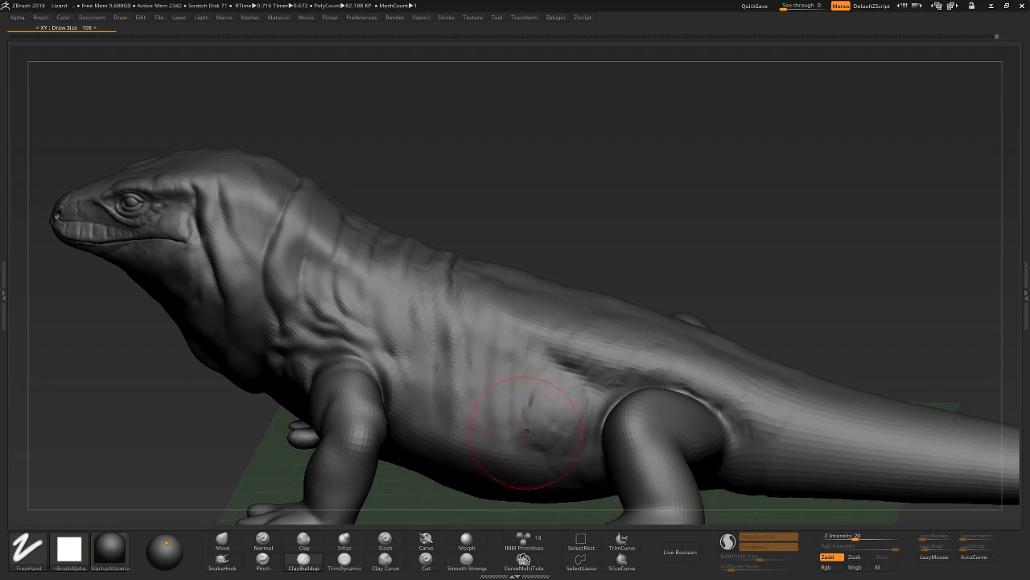
With a smaller Standard brush, stroke a thin crease along the lower flank ahead of the hind leg.
left_click(263, 541)
key("bracketleft")
key("bracketleft")
left_click_drag(413, 391, 539, 415)
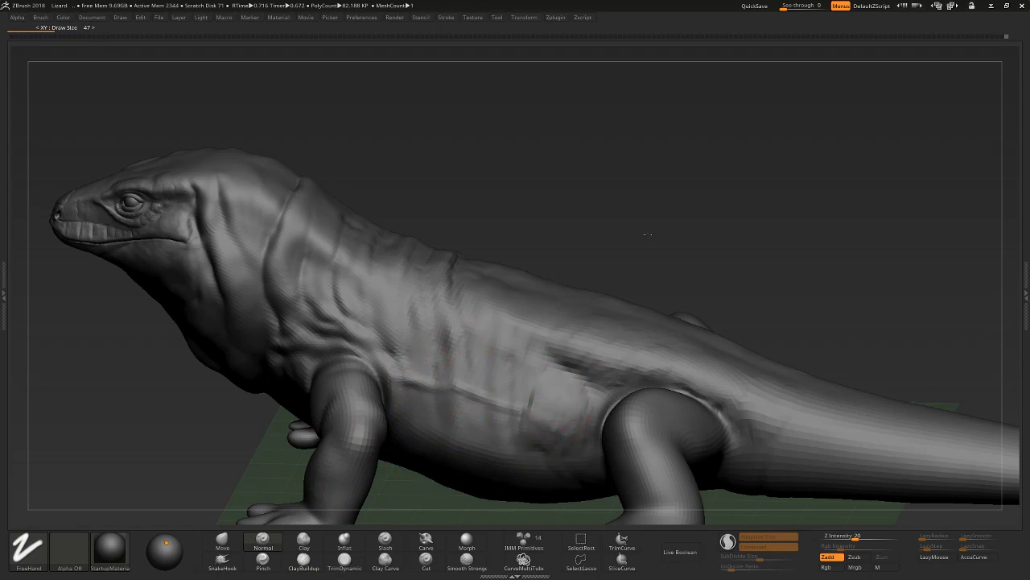
right_click_drag(648, 234, 617, 207, "ctrl")
left_click_drag(617, 207, 538, 416)
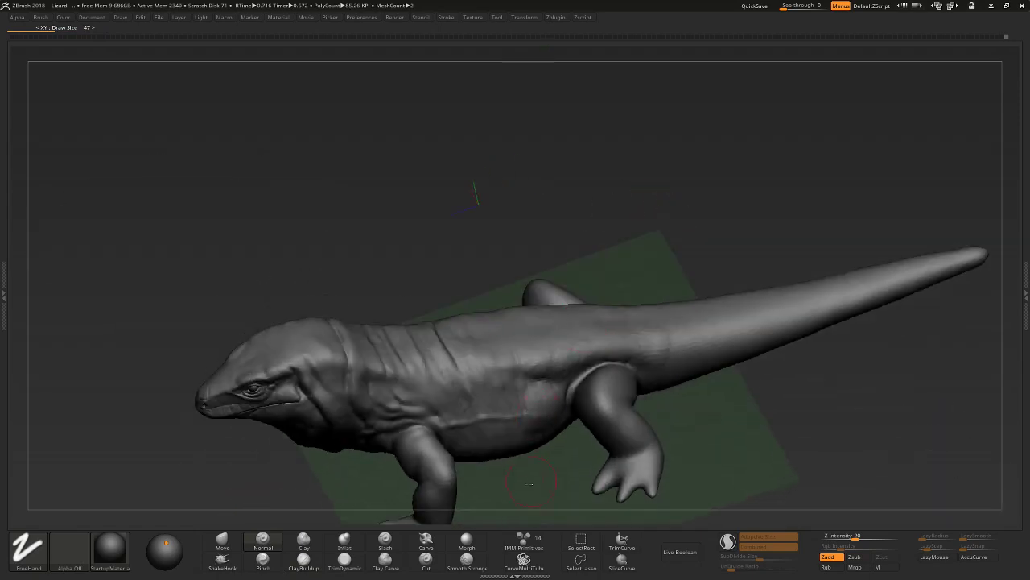
Smooth the neck fold surface and change the mesh subdivision level.
mouse_move(529, 483)
left_mouse_down()
mouse_move(535, 334)
mouse_move(570, 254)
mouse_move(573, 407)
left_mouse_up()
key("shift")
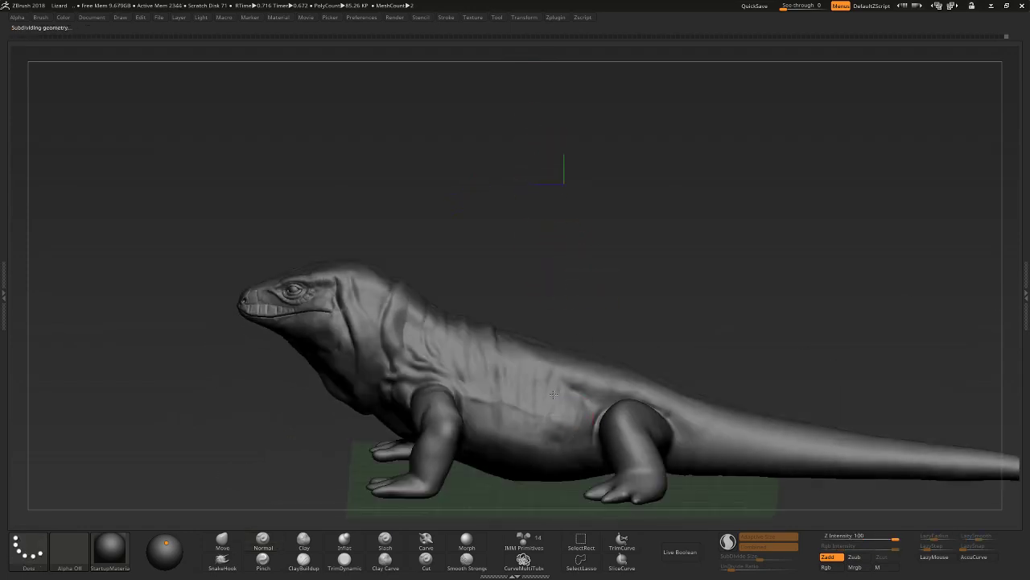
left_click_drag(515, 372, 540, 373)
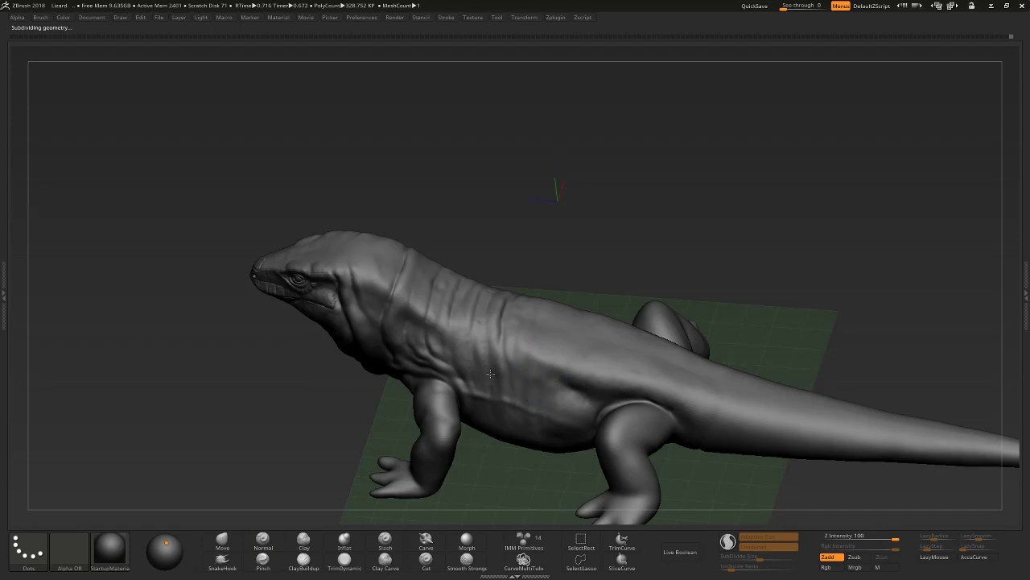
left_click_drag(494, 407, 442, 397)
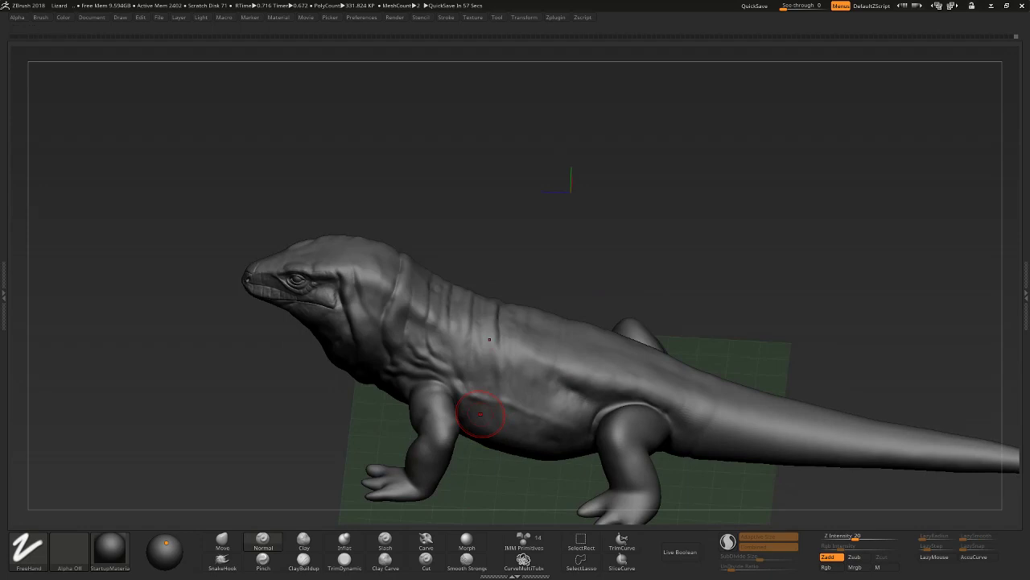
mouse_move(529, 211)
left_mouse_down()
mouse_move(513, 223)
mouse_move(530, 293)
mouse_move(425, 344)
left_mouse_up()
key("ctrl+d")
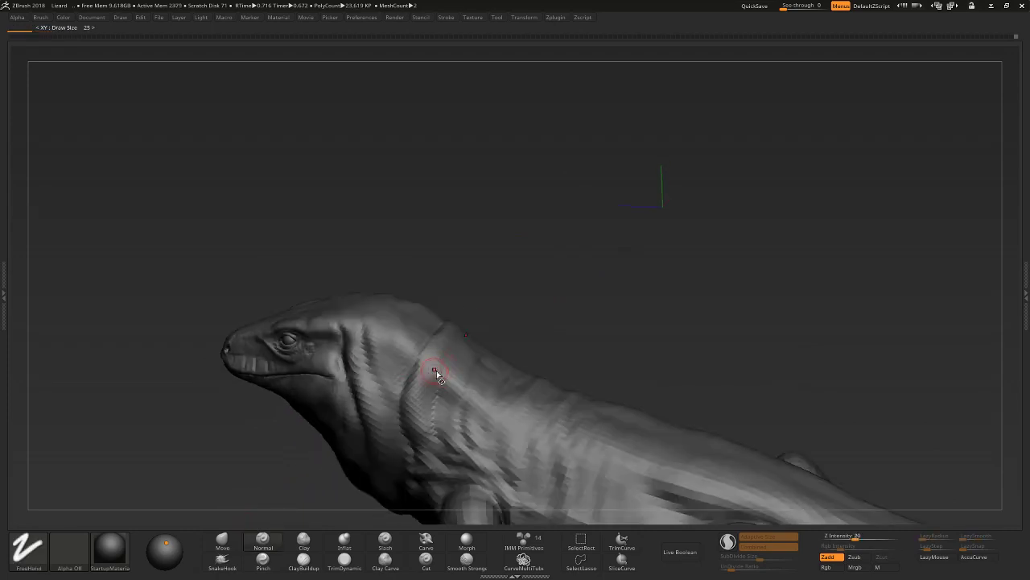
Return to the Standard brush, set its size with S, and sculpt the fold behind the head.
key("b")
key("s")
key("t")
right_click_drag(430, 400, 466, 324)
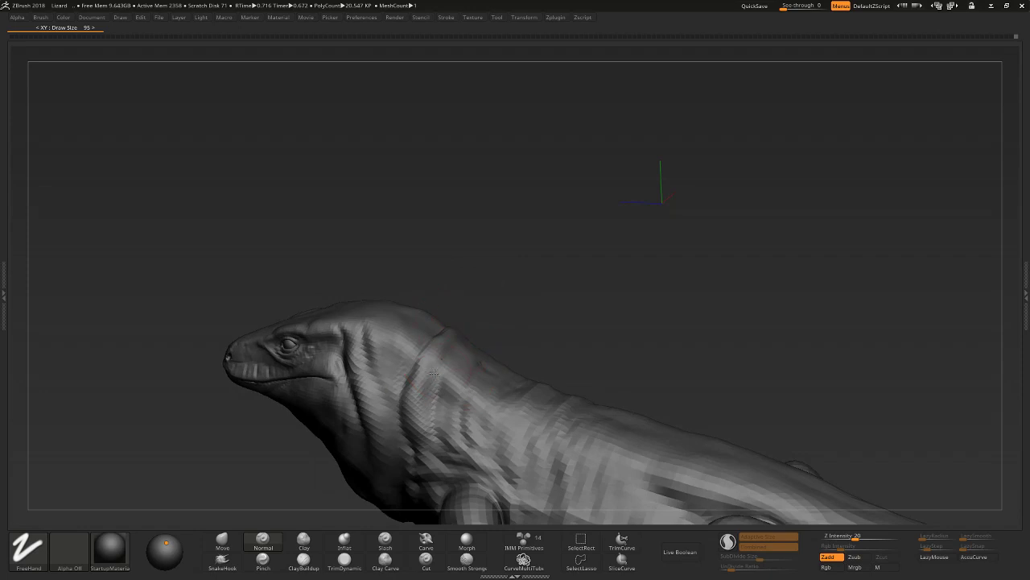
right_click_drag(433, 373, 426, 369)
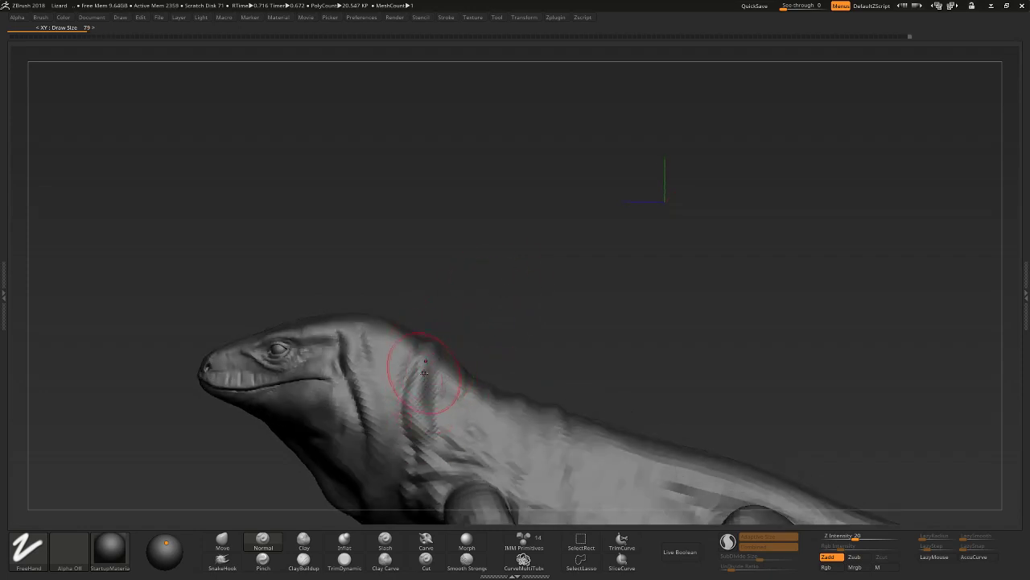
right_click_drag(490, 341, 463, 432)
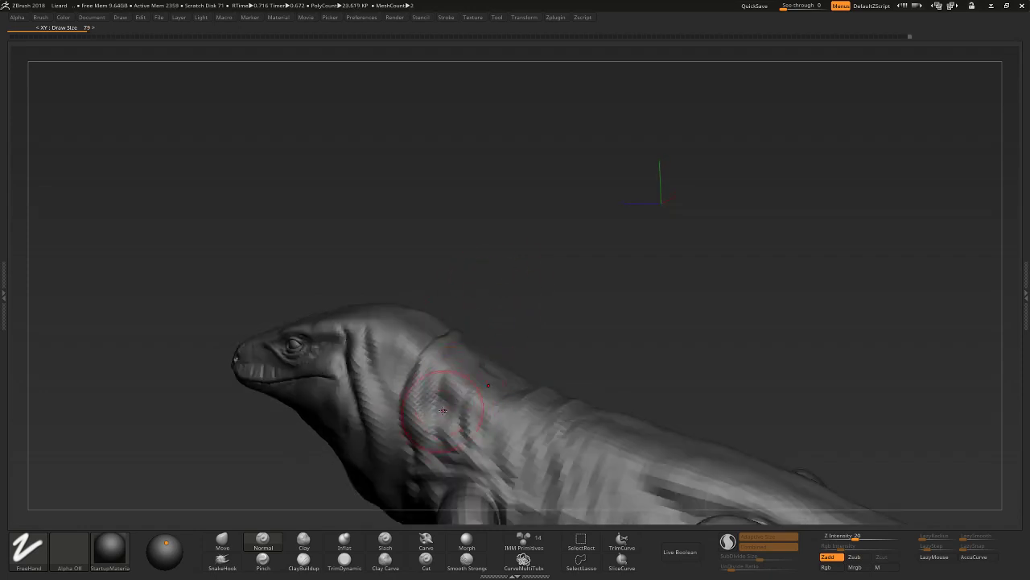
right_click_drag(445, 365, 431, 385)
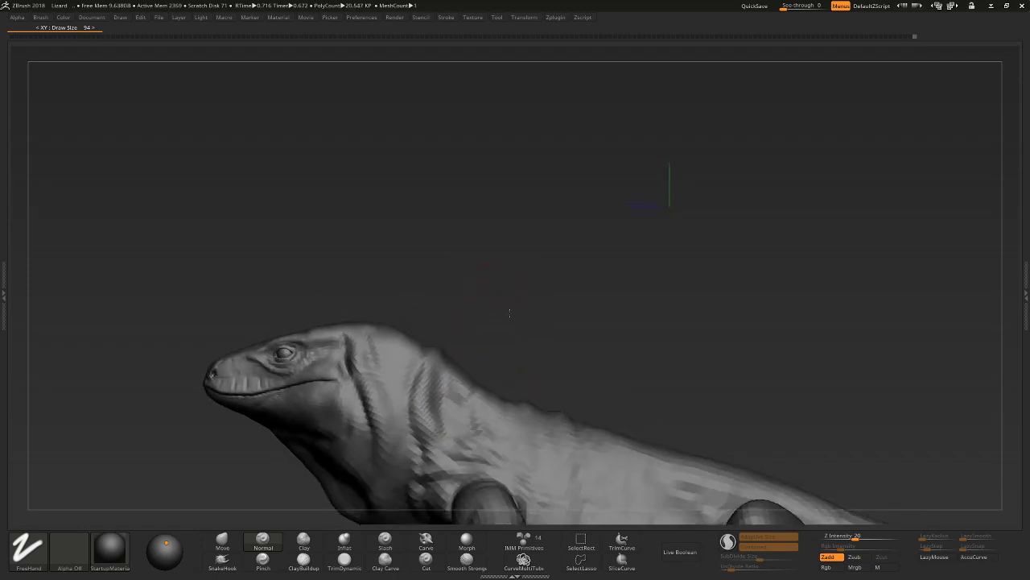
Refine a vertical neck fold behind the head, ending at draw size 31.
key("bracketleft")
right_click_drag(383, 376, 375, 377)
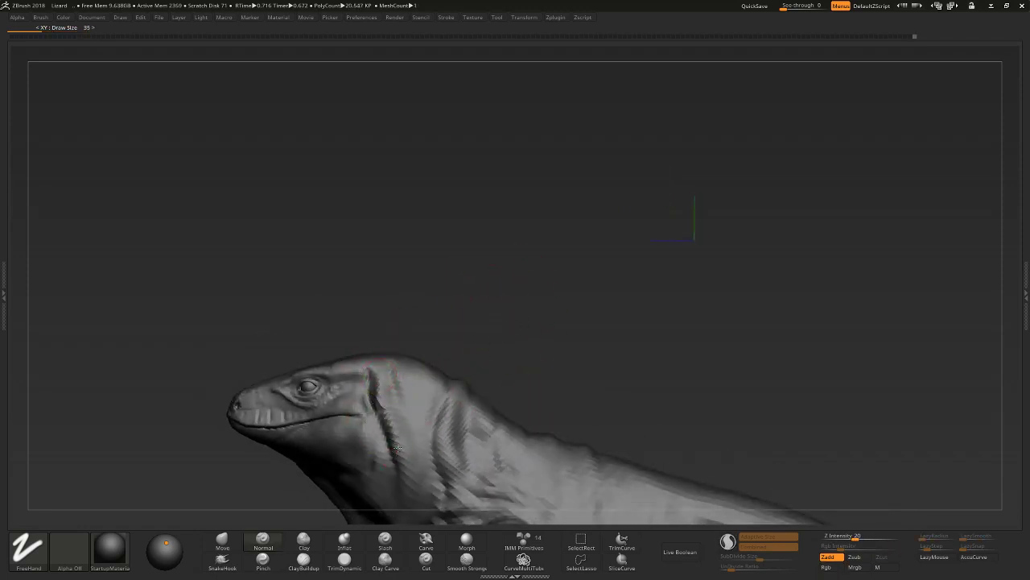
right_click_drag(400, 471, 431, 320)
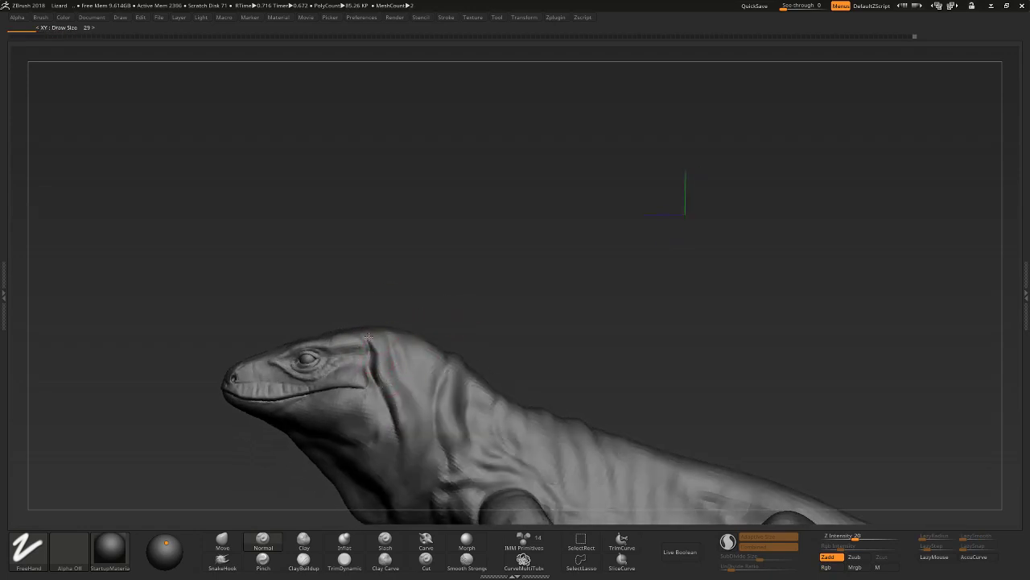
right_click_drag(361, 355, 398, 340)
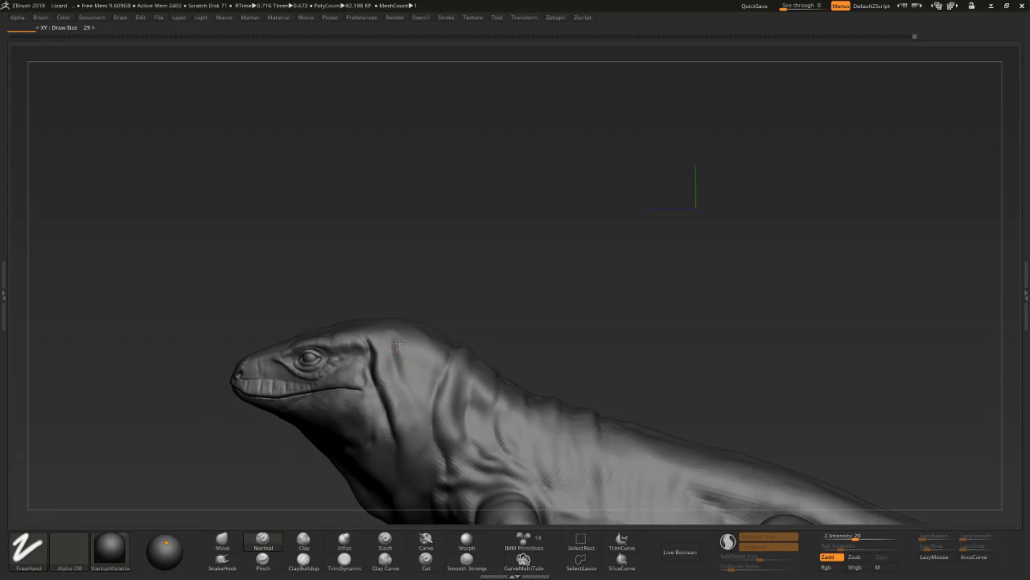
key("bracketright")
right_click_drag(444, 404, 428, 419)
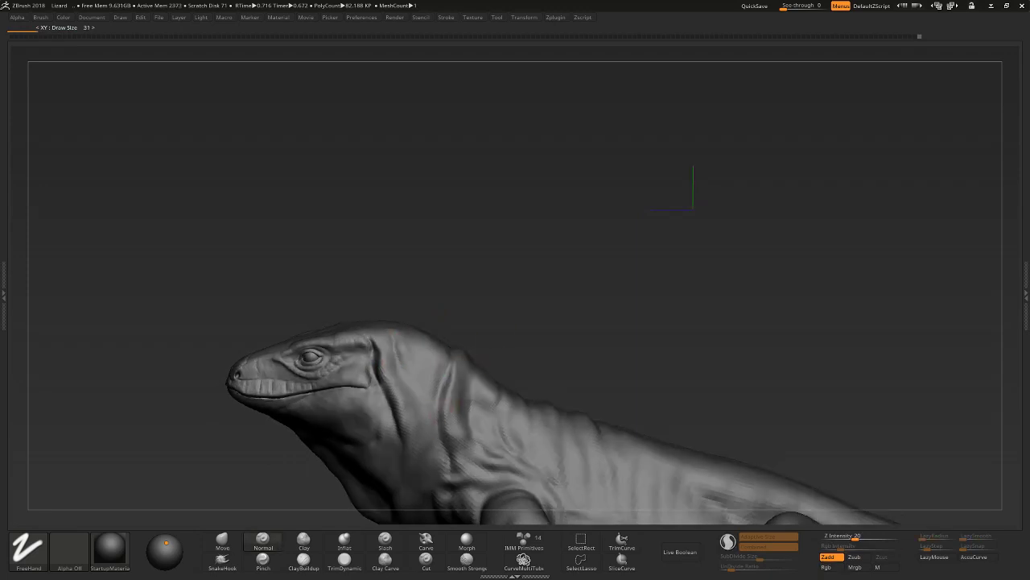
right_click_drag(458, 465, 413, 392)
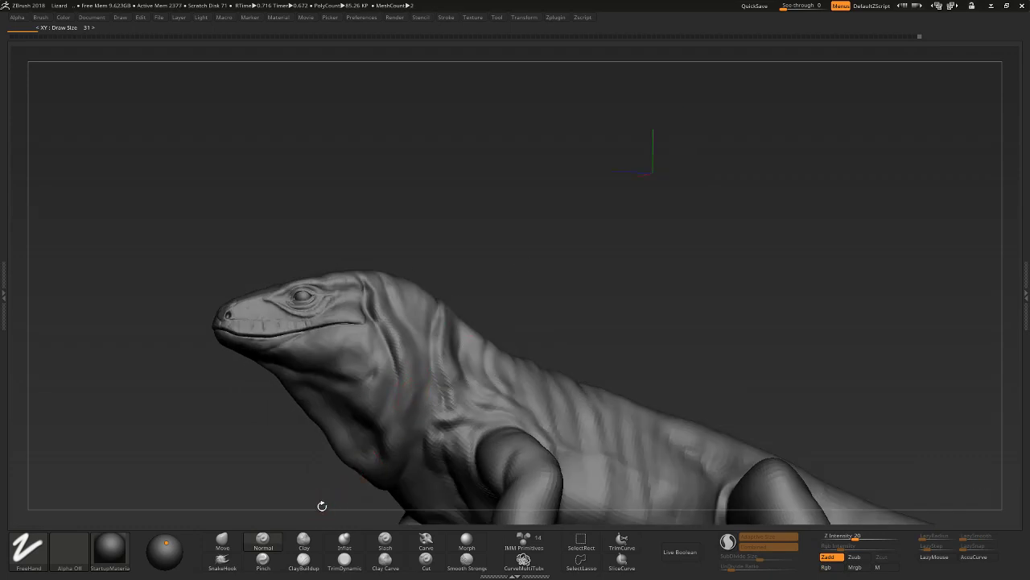
Sculpt wrinkles around the neck and under the throat with a smaller brush.
right_click_drag(322, 506, 395, 379)
key("bracketright")
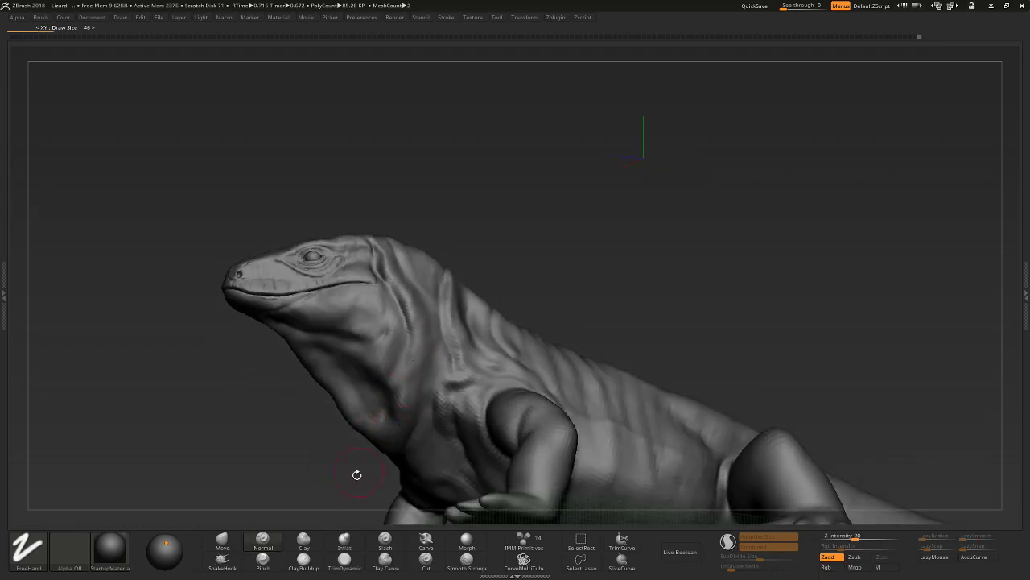
right_click_drag(357, 474, 401, 401)
right_click_drag(375, 469, 378, 453)
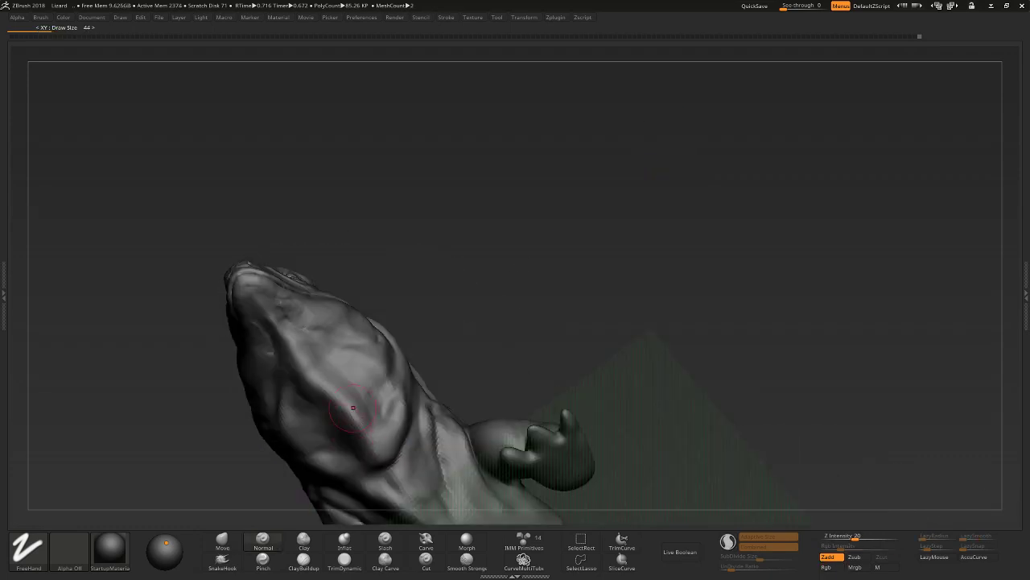
key("bracketleft")
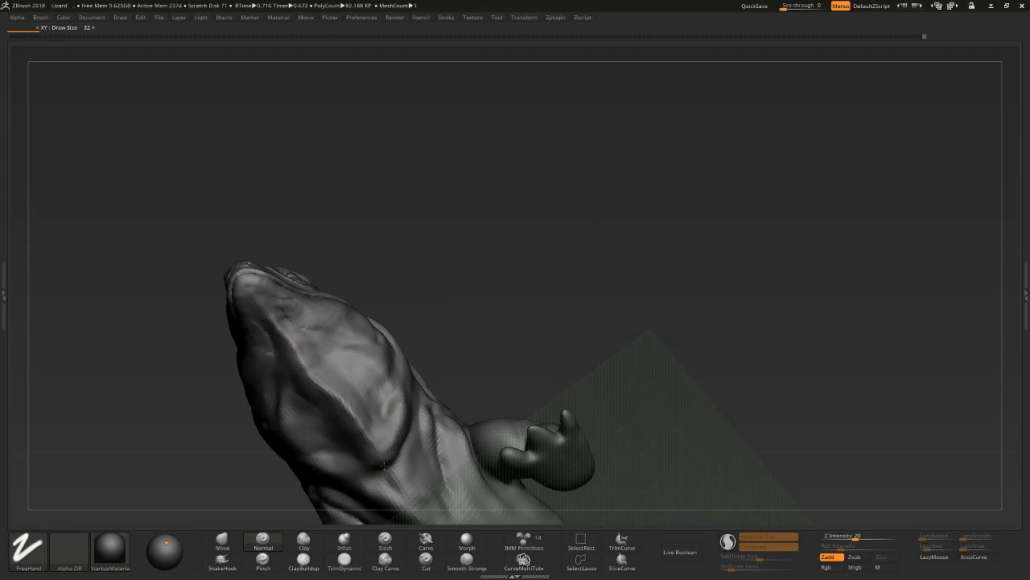
right_click_drag(391, 441, 410, 314)
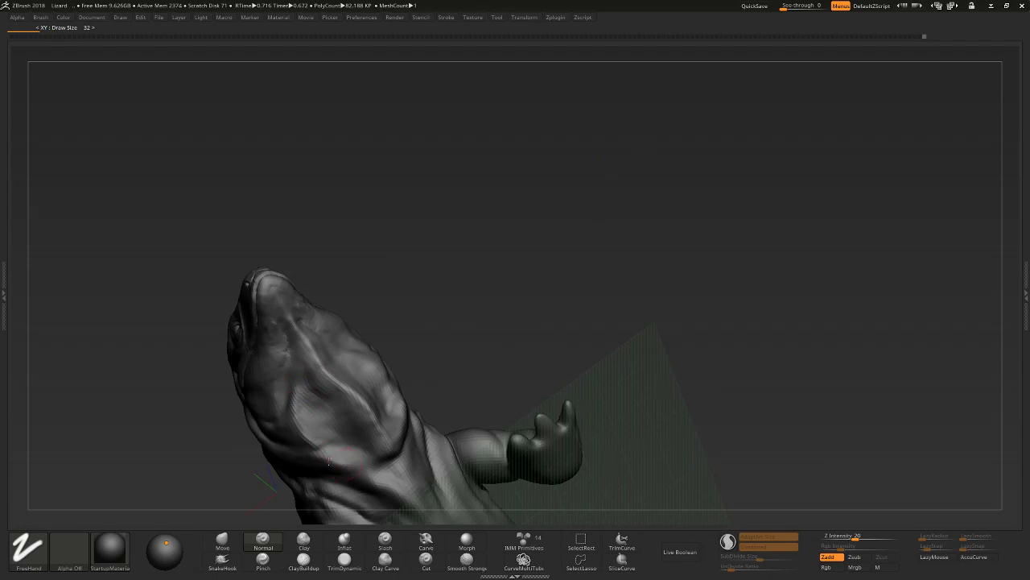
right_click_drag(343, 465, 366, 398)
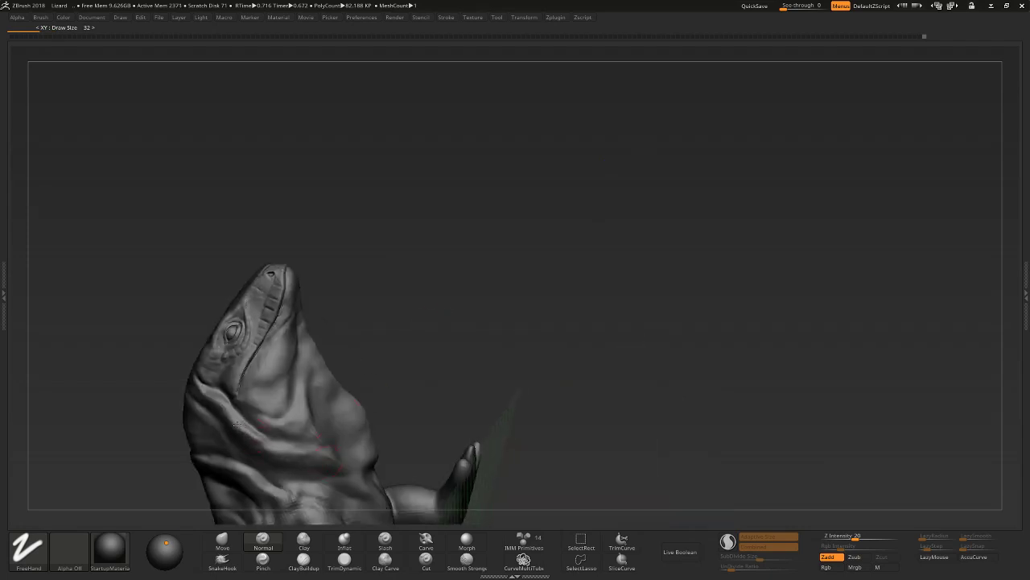
Enlarge the brush and add more throat skin folds with the head tilted up.
right_click_drag(378, 306, 318, 366)
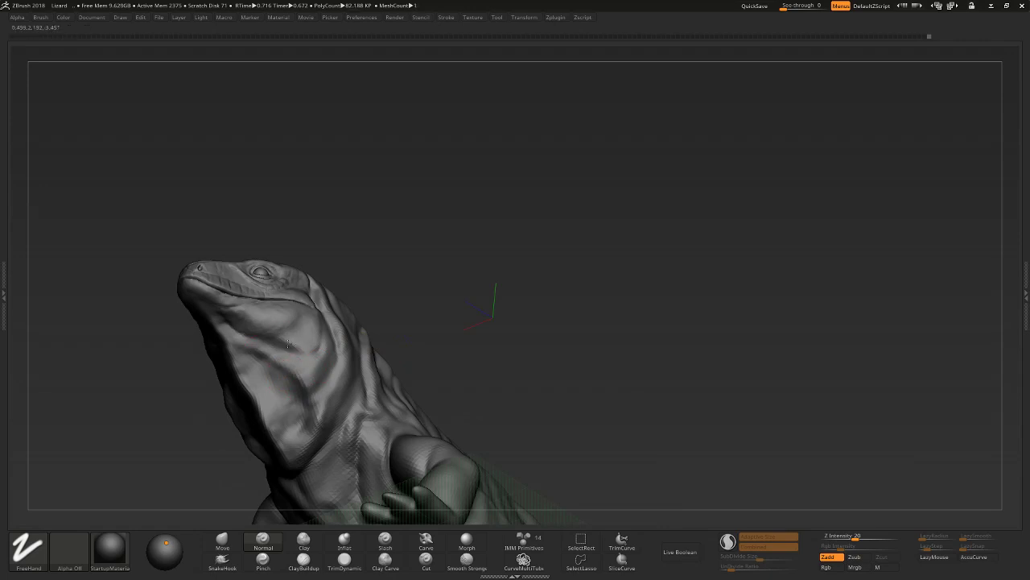
mouse_move(402, 310)
right_mouse_down()
mouse_move(410, 287)
mouse_move(303, 431)
right_mouse_up()
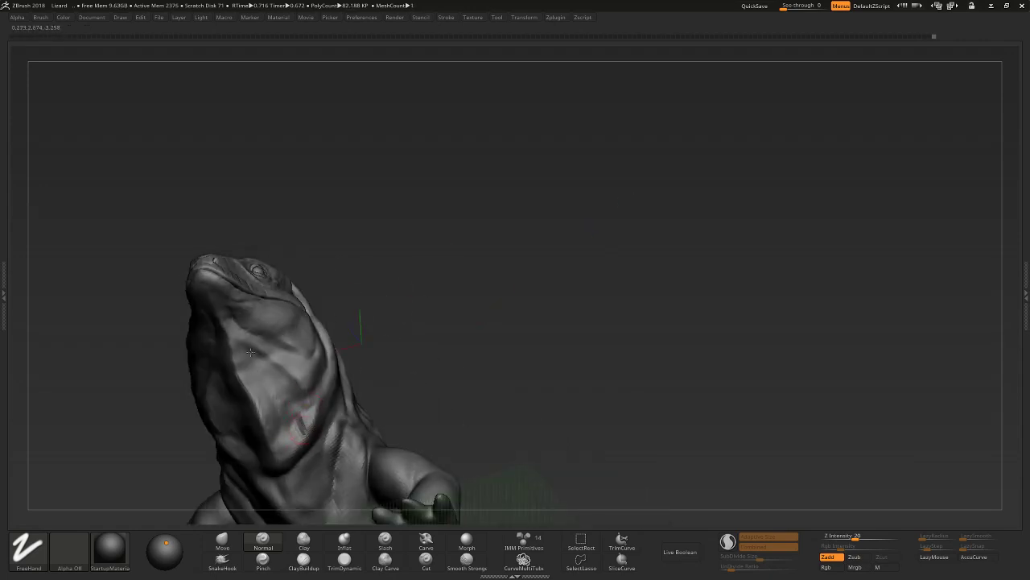
right_click_drag(282, 411, 417, 286)
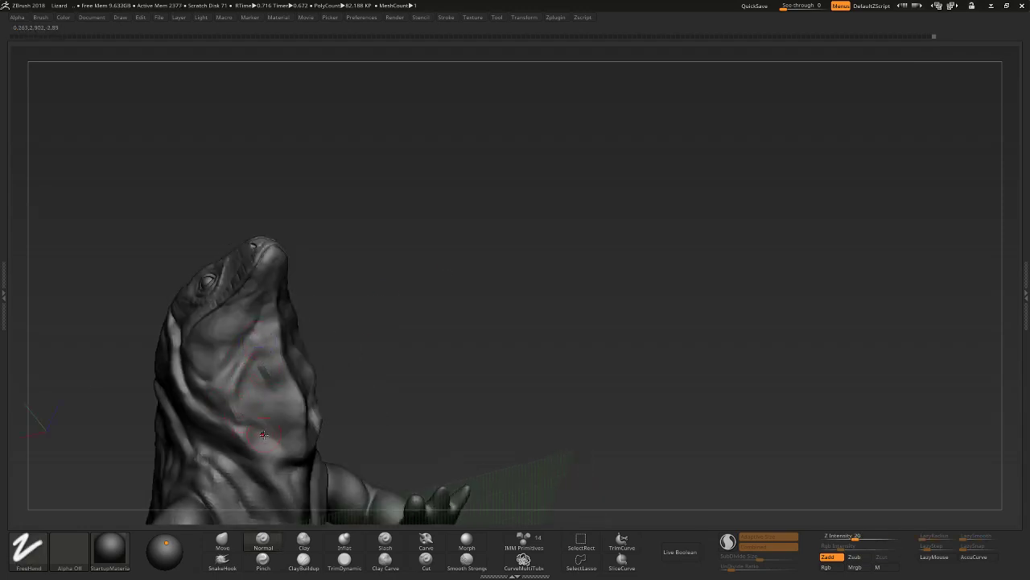
mouse_move(263, 434)
right_mouse_down()
mouse_move(345, 410)
mouse_move(264, 427)
mouse_move(317, 363)
right_mouse_up()
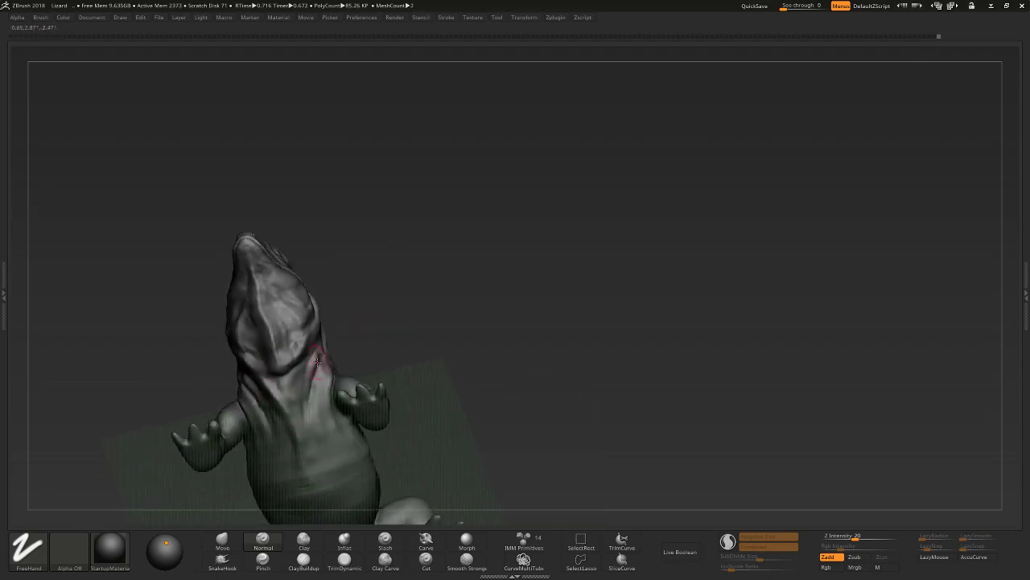
key("bracketright")
right_click_drag(279, 366, 338, 322)
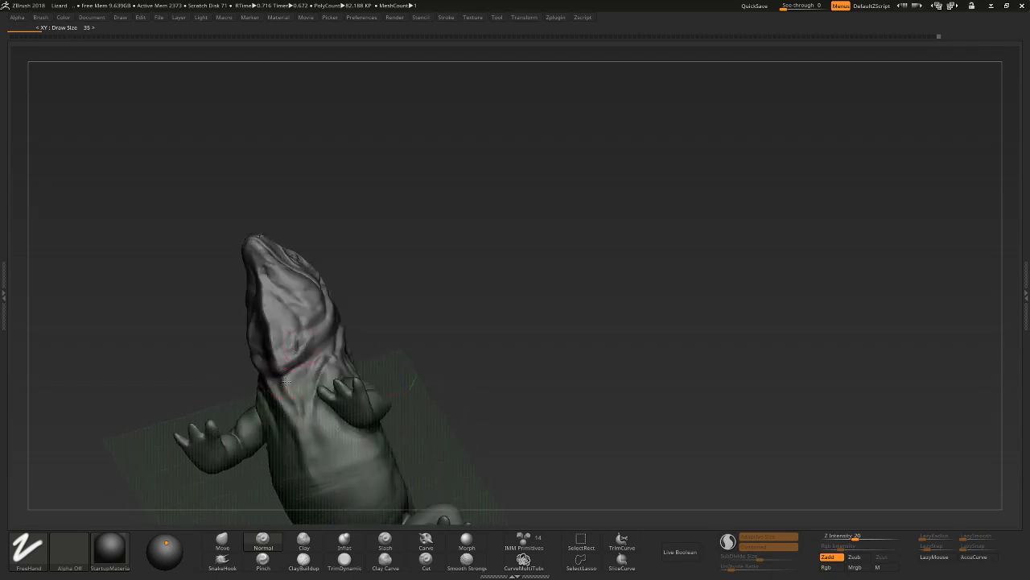
mouse_move(408, 266)
right_mouse_down()
mouse_move(282, 402)
mouse_move(250, 414)
mouse_move(410, 242)
mouse_move(370, 225)
mouse_move(426, 269)
mouse_move(515, 239)
mouse_move(520, 266)
mouse_move(547, 242)
mouse_move(531, 242)
right_mouse_up()
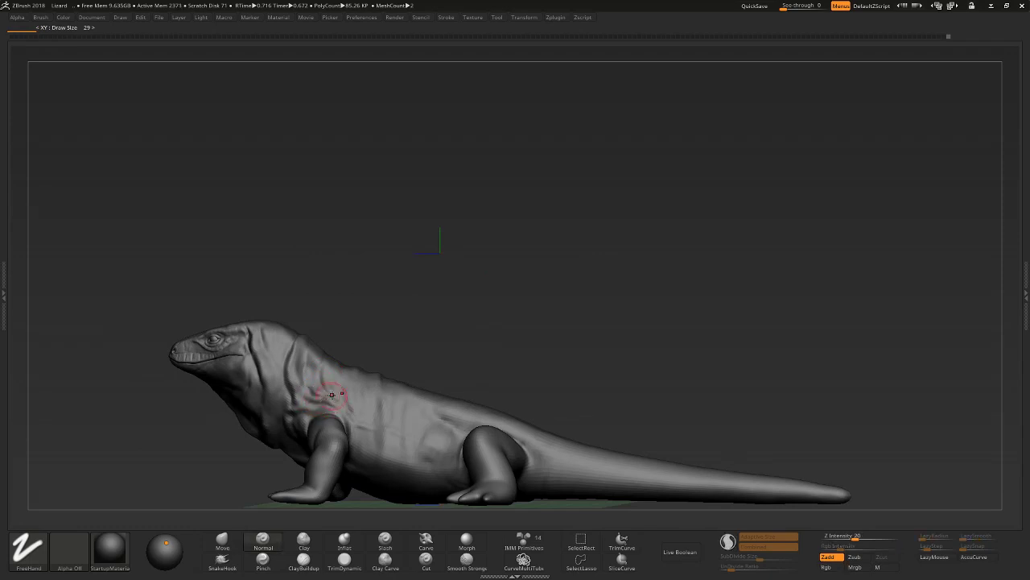
Return to a side view of the flank and subdivide the mesh one level higher.
right_click_drag(322, 391, 330, 372)
right_click_drag(369, 344, 449, 311)
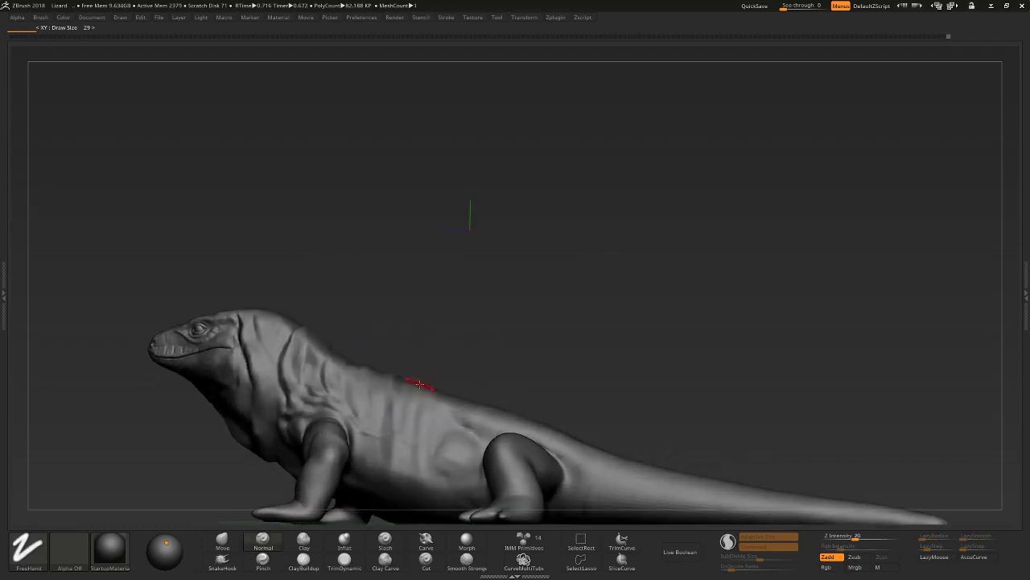
mouse_move(409, 375)
right_mouse_down()
mouse_move(398, 347)
mouse_move(437, 363)
right_mouse_up()
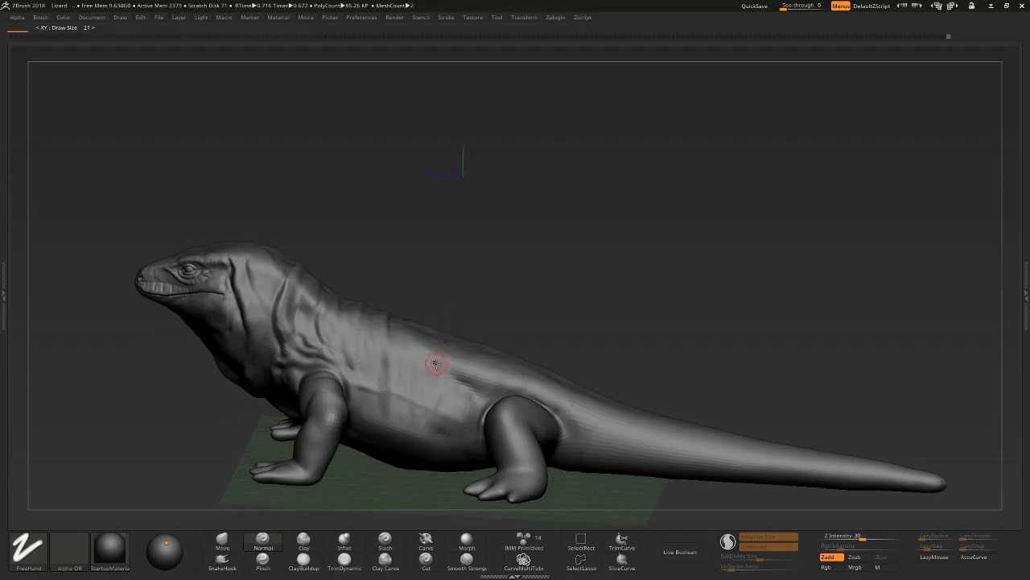
right_click_drag(466, 304, 451, 337)
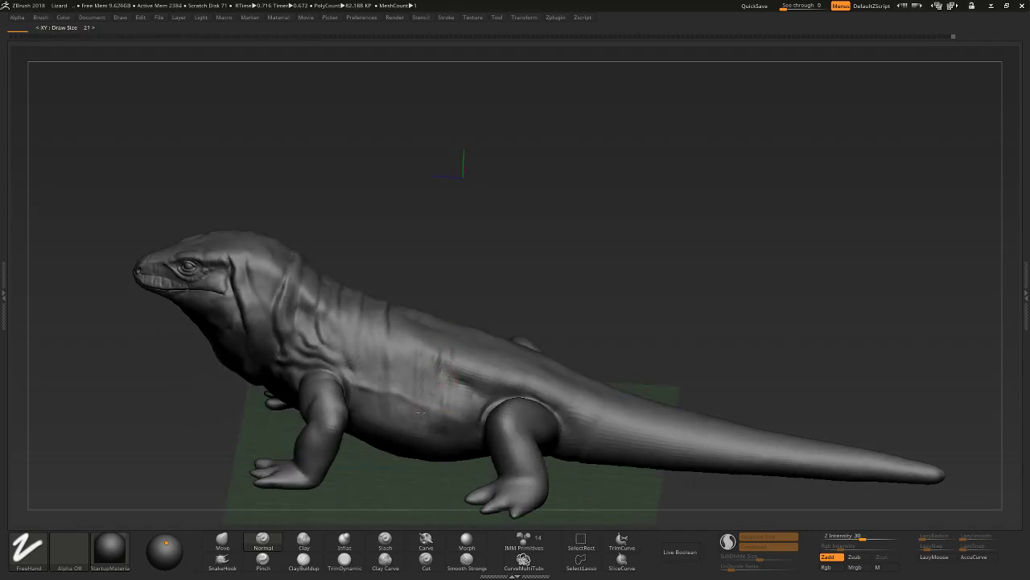
right_click_drag(446, 291, 460, 284, "shift")
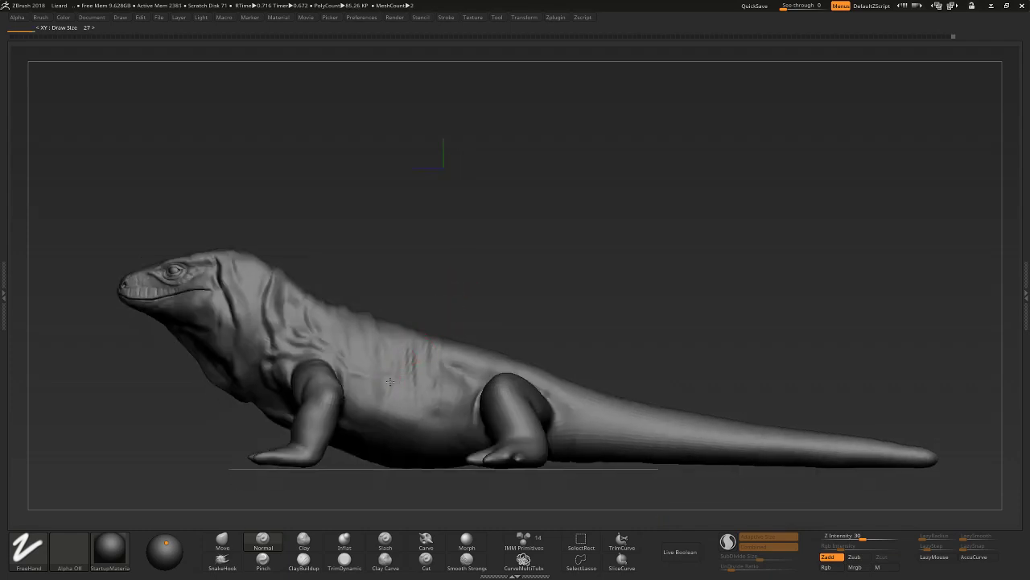
left_click_drag(438, 276, 414, 329)
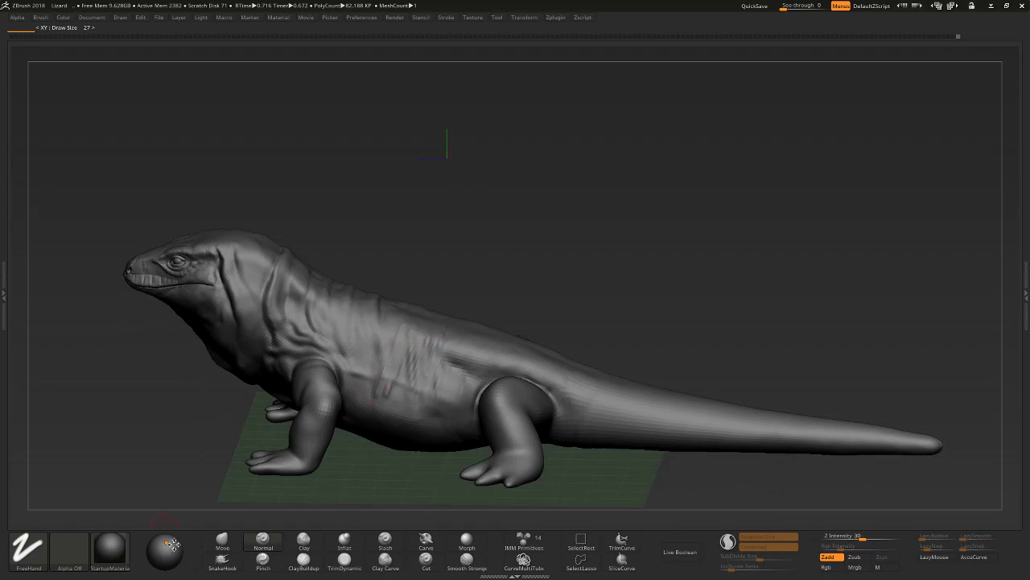
left_click_drag(179, 495, 191, 467)
left_click_drag(368, 341, 414, 315)
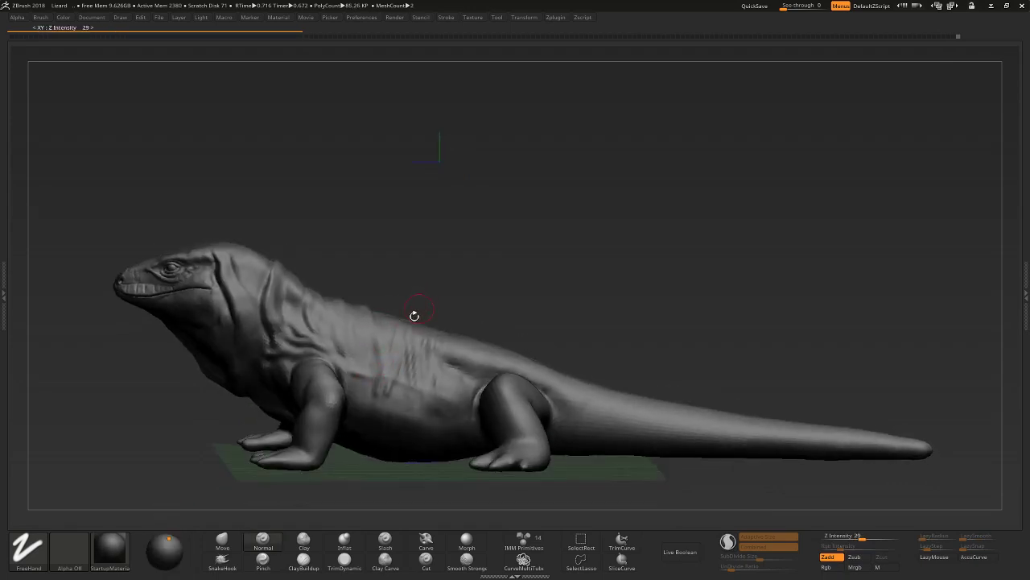
key("ctrl+d")
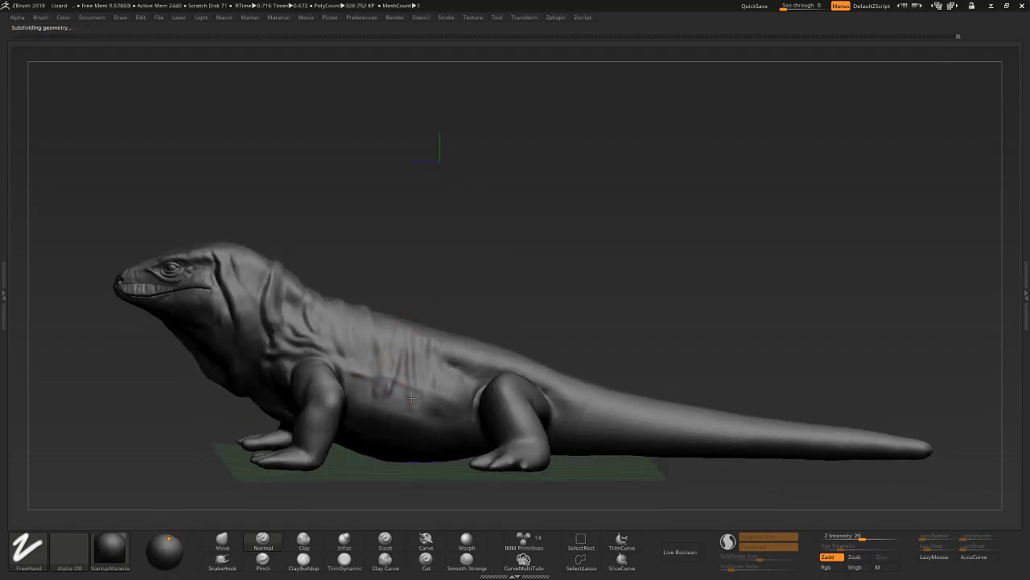
Sculpt wrinkle folds across the mid-body, flank and belly.
left_click_drag(437, 291, 424, 311)
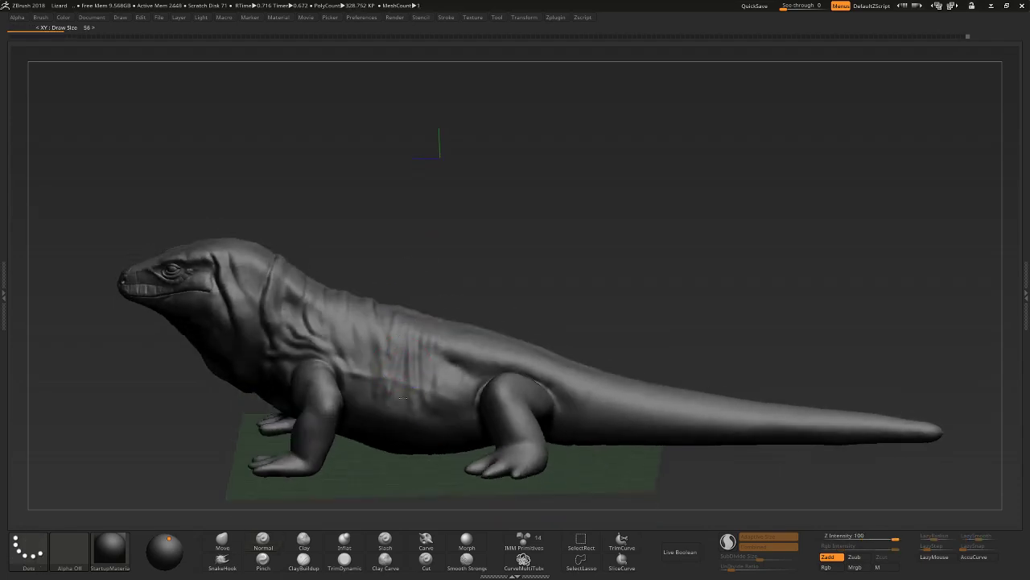
left_click_drag(414, 402, 467, 346)
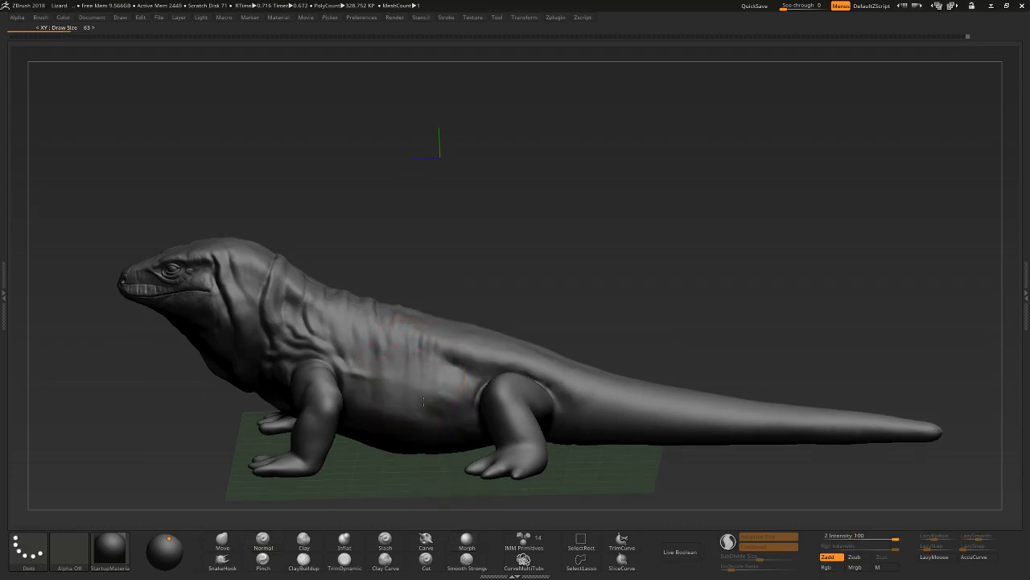
mouse_move(430, 310)
right_mouse_down("shift")
mouse_move(409, 393)
mouse_move(417, 328)
right_mouse_up("shift")
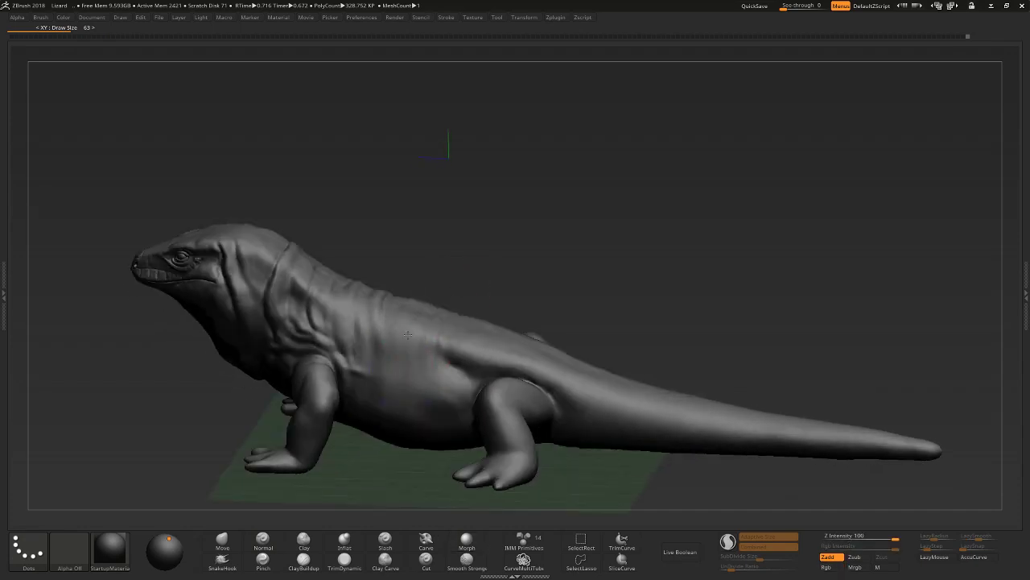
mouse_move(436, 400)
left_mouse_down()
mouse_move(403, 392)
mouse_move(442, 386)
mouse_move(425, 363)
mouse_move(410, 400)
left_mouse_up()
right_click_drag(427, 339, 409, 322, "shift")
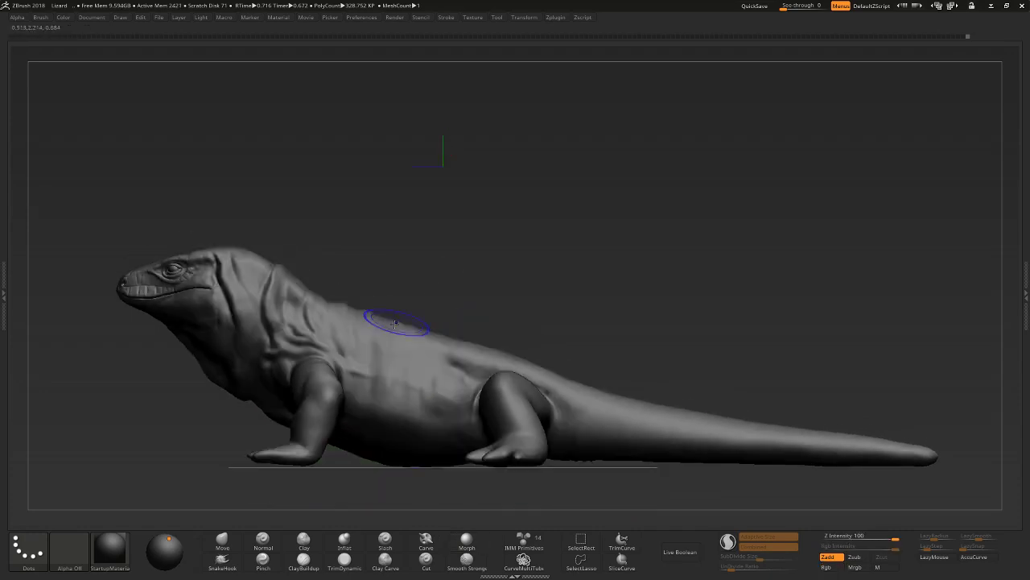
Switch to the Morph brush at strength 100 and show the subtool list.
key("b")
key("m")
key("o")
right_click_drag(343, 283, 326, 316, "alt")
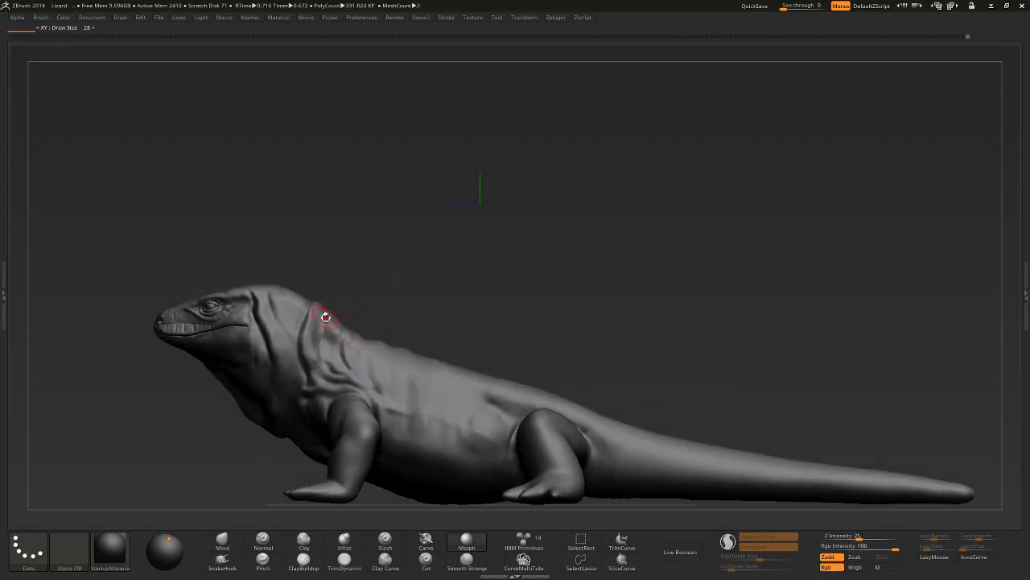
key("shift")
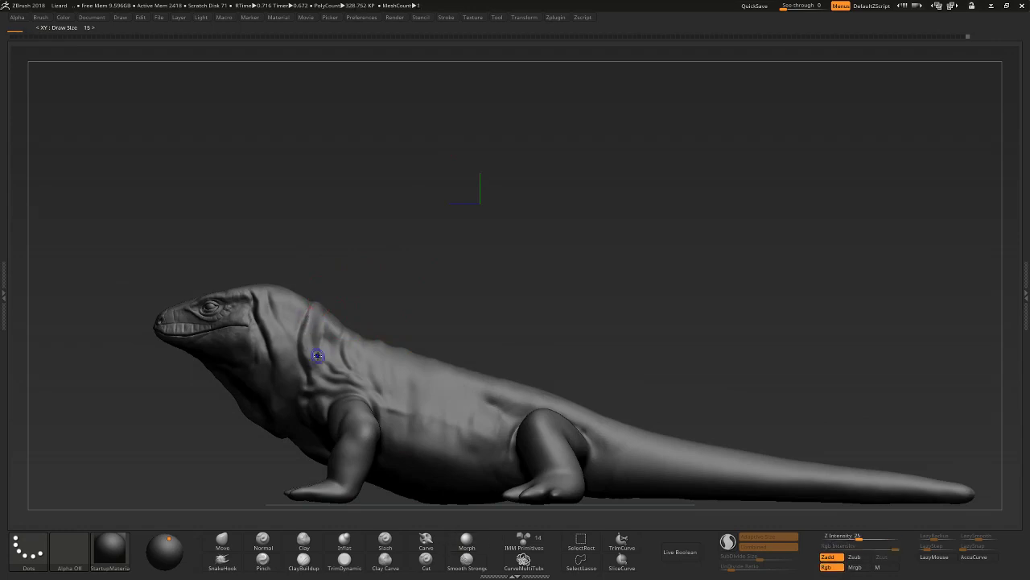
left_click(1027, 274)
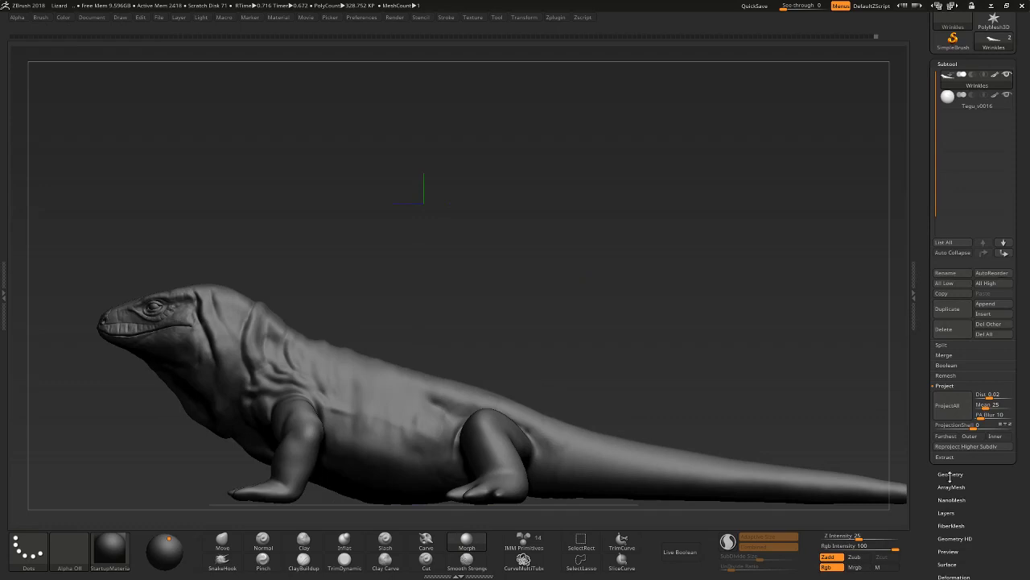
Save the project and enable Untitled Layer 1 in the Layers panel.
key("w")
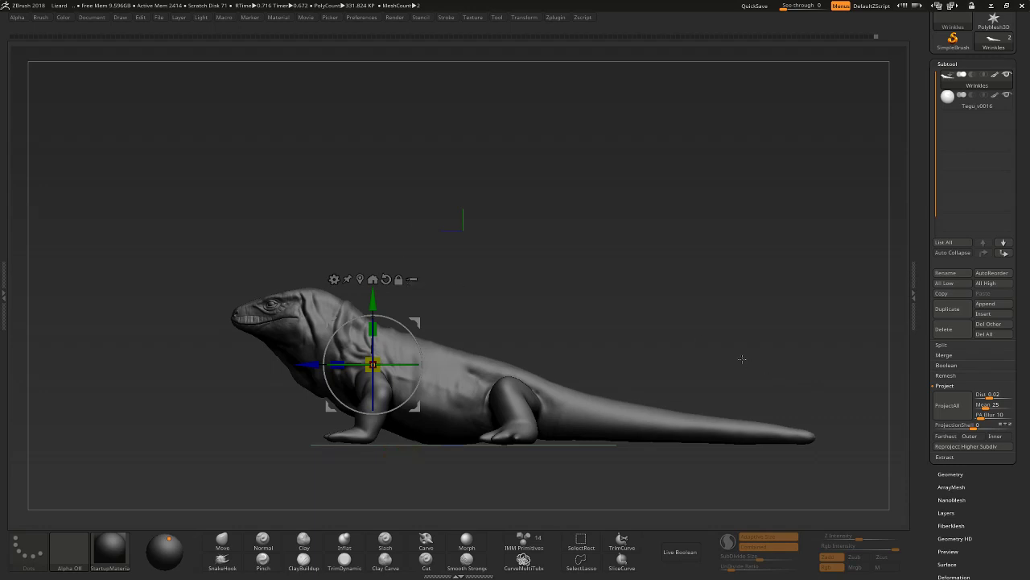
key("ctrl+s")
left_click(947, 512)
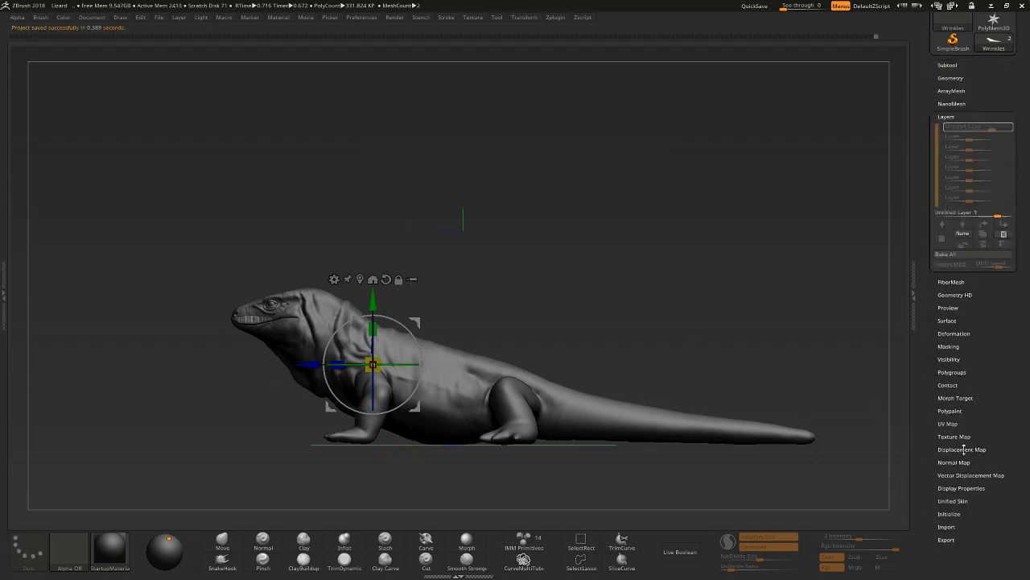
left_click(1008, 129)
left_click_drag(768, 211, 827, 211, "alt")
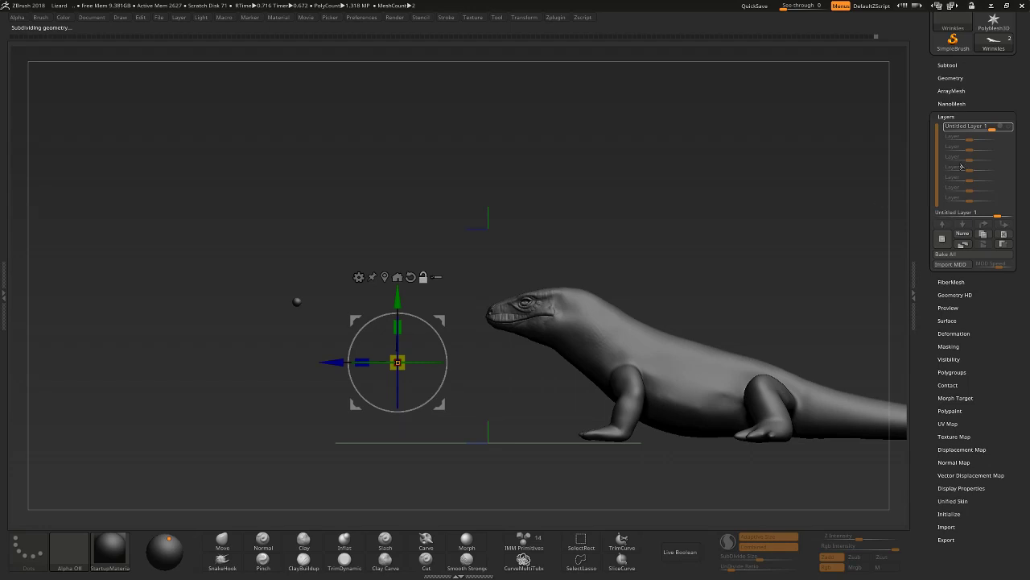
Undo a sideways X move of the lizard and toggle the sculpt layer's visibility to compare.
left_click_drag(330, 362, 98, 339)
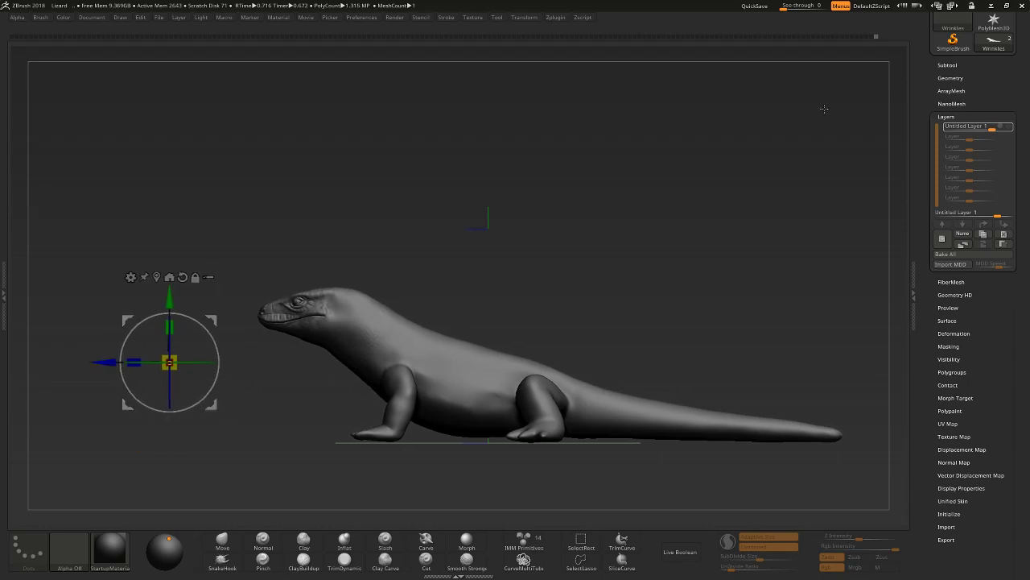
left_click(1015, 141)
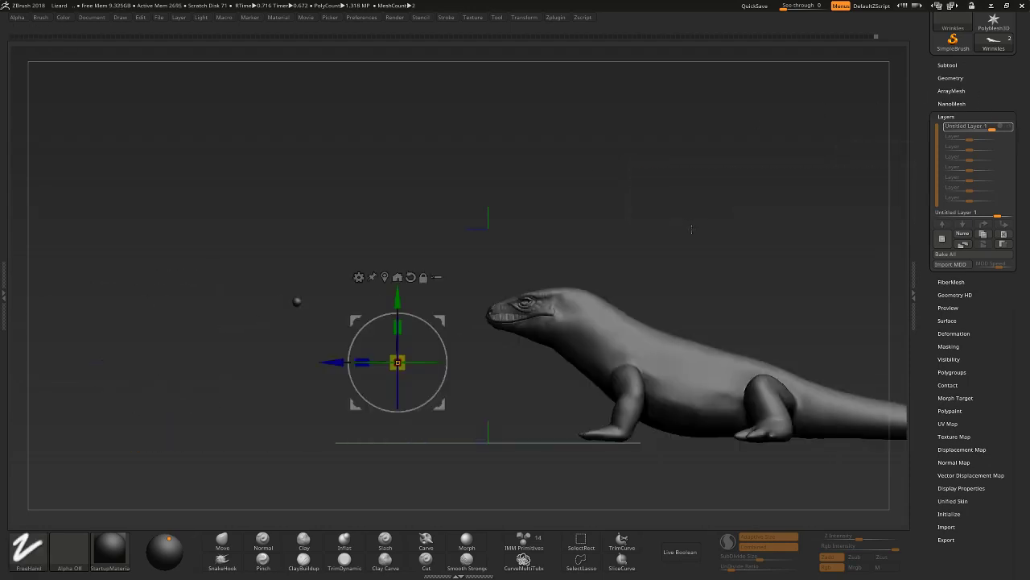
left_click(1011, 129)
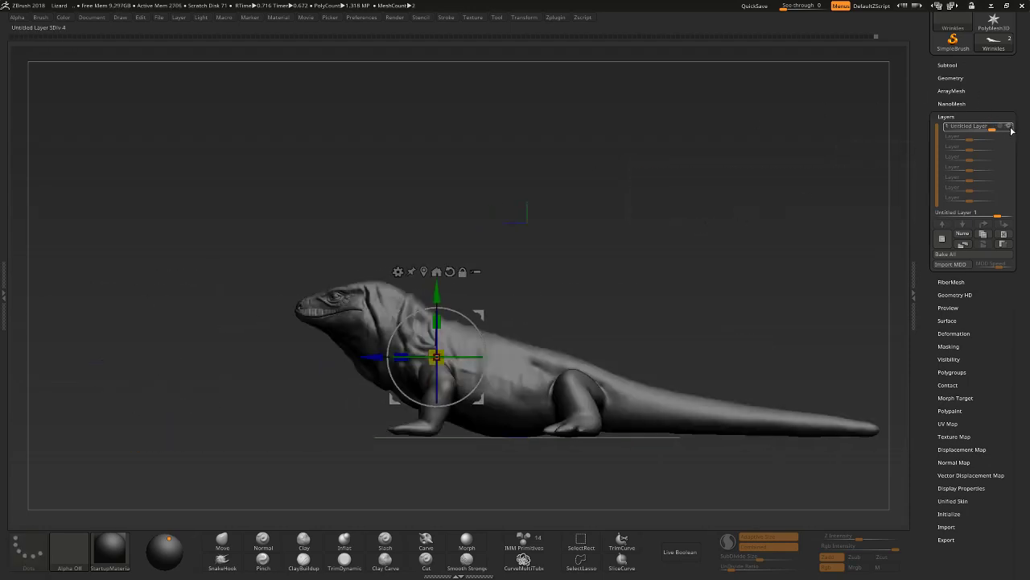
left_click(1010, 130)
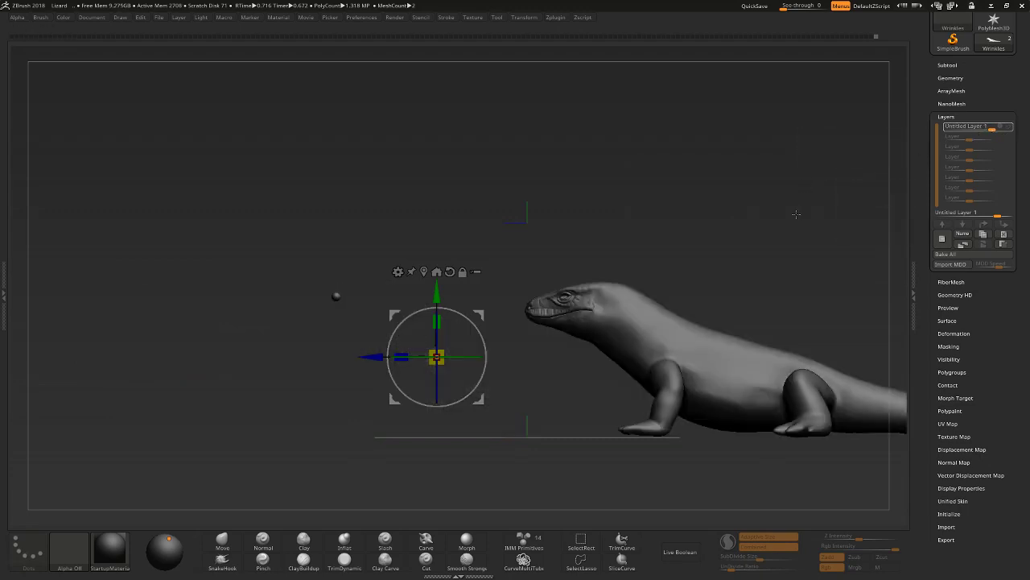
left_click(1010, 129)
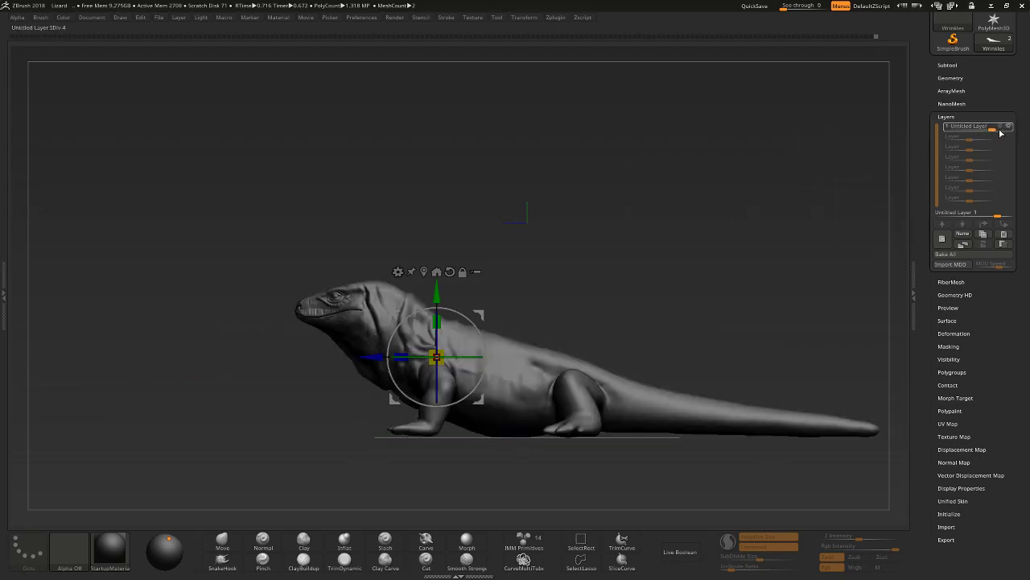
Hide Untitled Layer 1's detail and undo a second sideways move of the lizard.
left_click(957, 398)
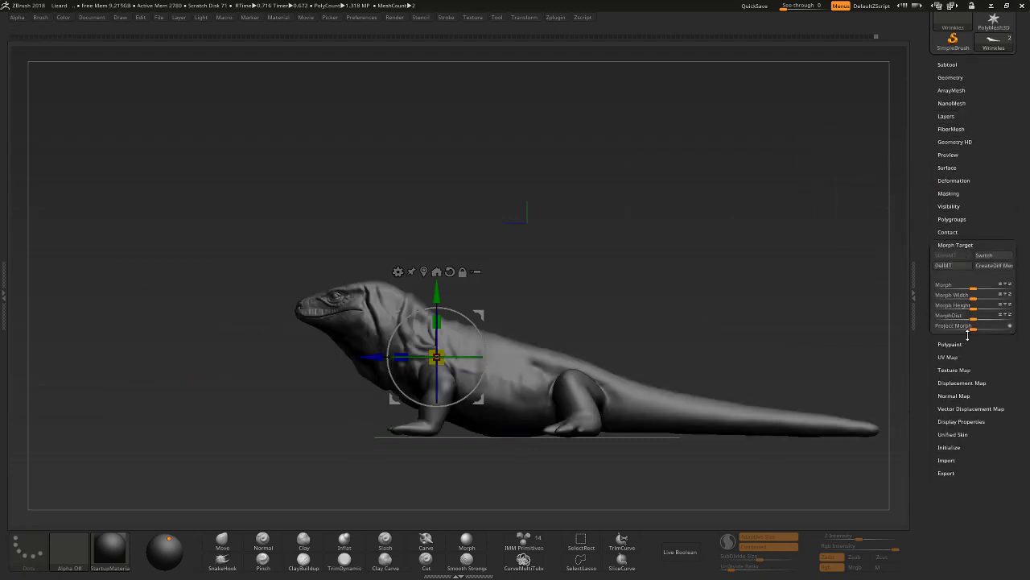
left_click(947, 115)
left_click(1009, 125)
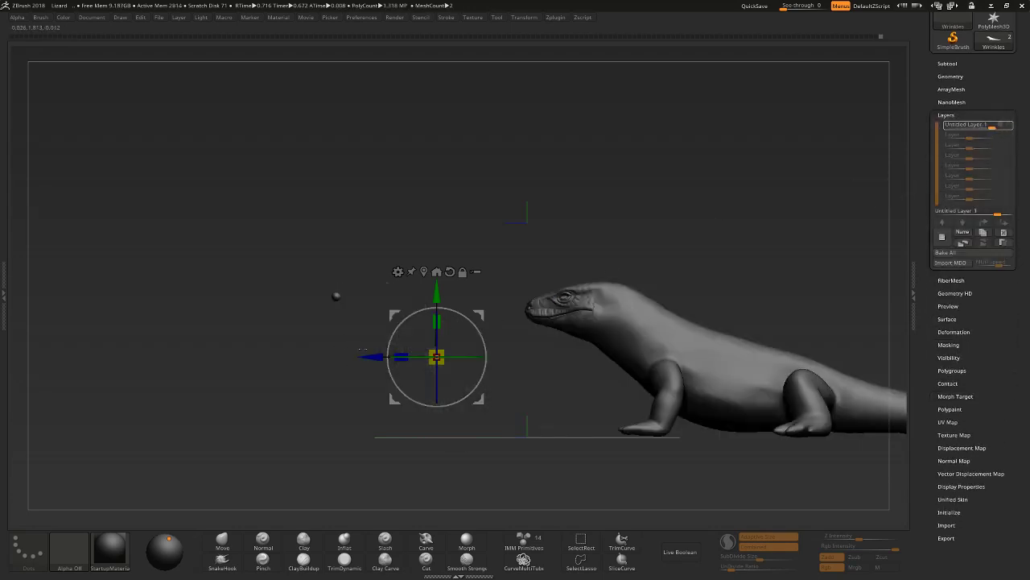
left_click_drag(364, 355, 136, 343)
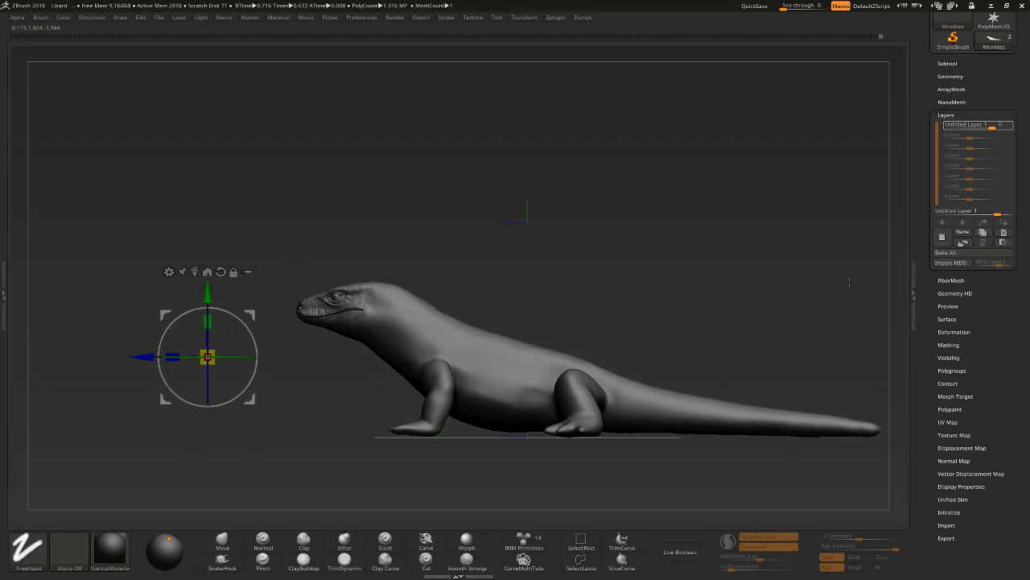
key("ctrl+z")
left_click(958, 76)
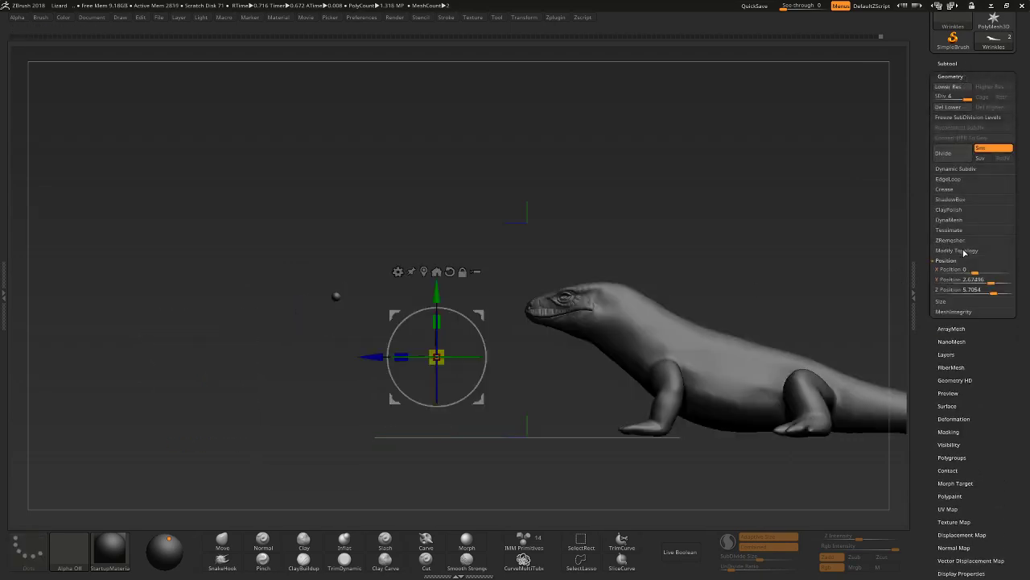
Turn off the sculpt layer's visibility and select the lizard's Z Position field.
left_click_drag(993, 293, 990, 293)
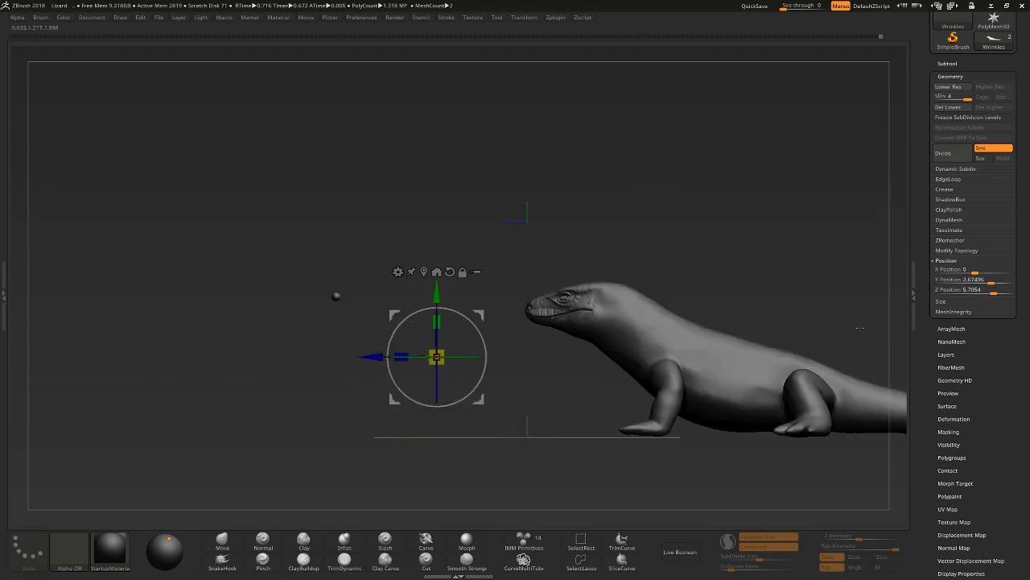
left_click(949, 355)
left_click(1001, 124)
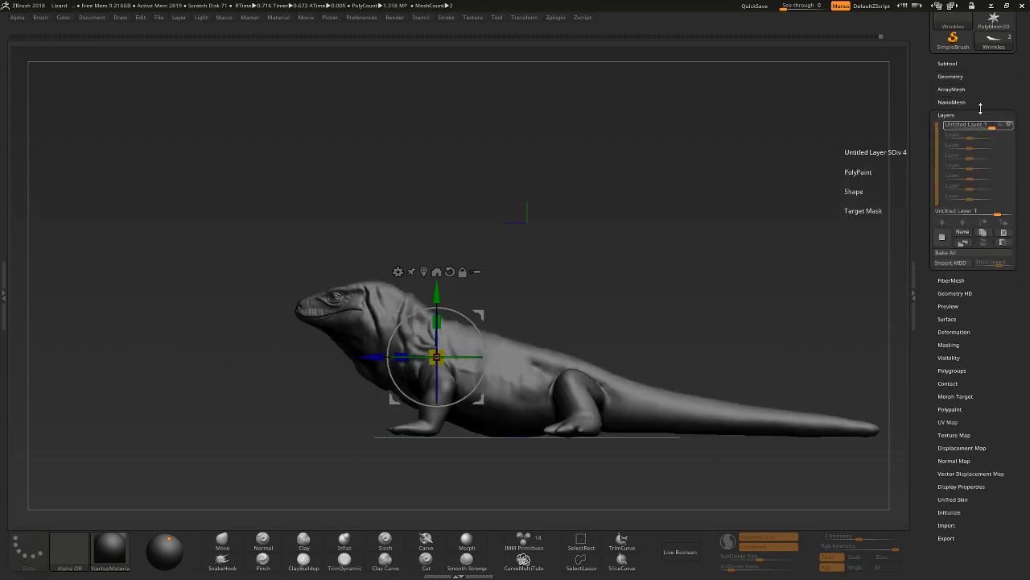
left_click(951, 75)
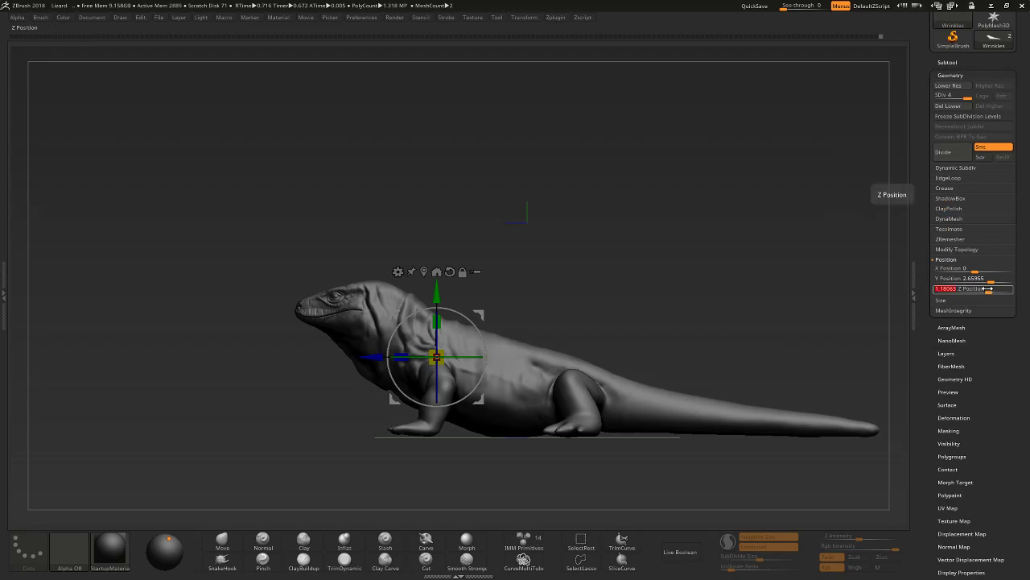
left_click(976, 288)
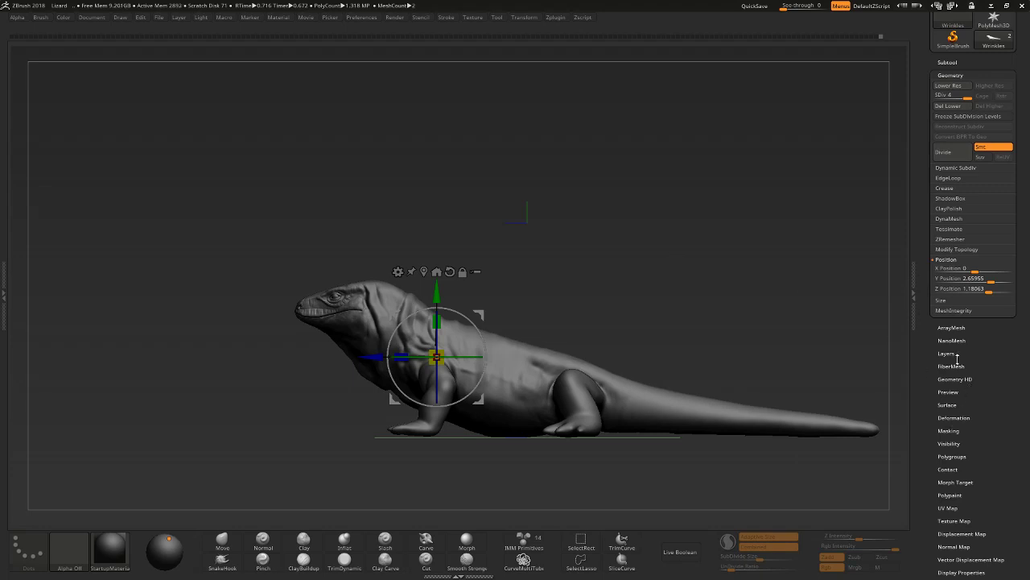
Enter Z Position 1.18063 for the lizard and turn Untitled Layer 1 back on.
left_click(946, 353)
left_click(1010, 116)
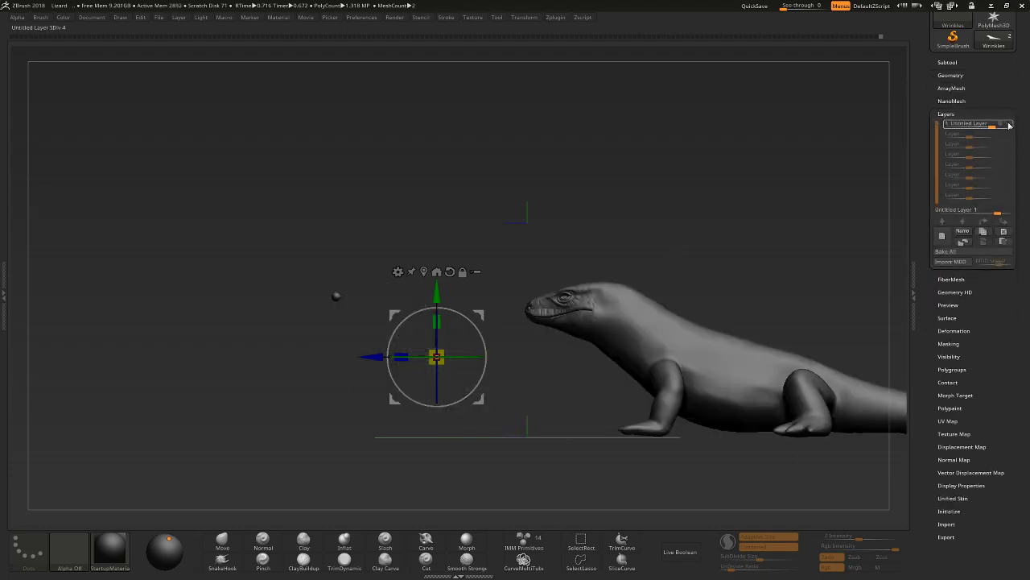
left_click(958, 75)
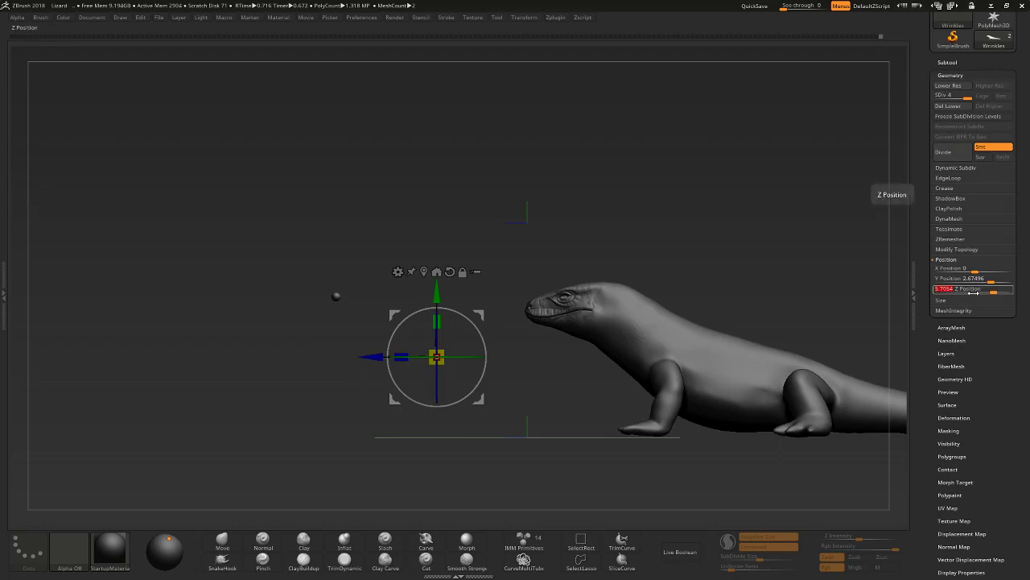
type("1.18063")
key("Return")
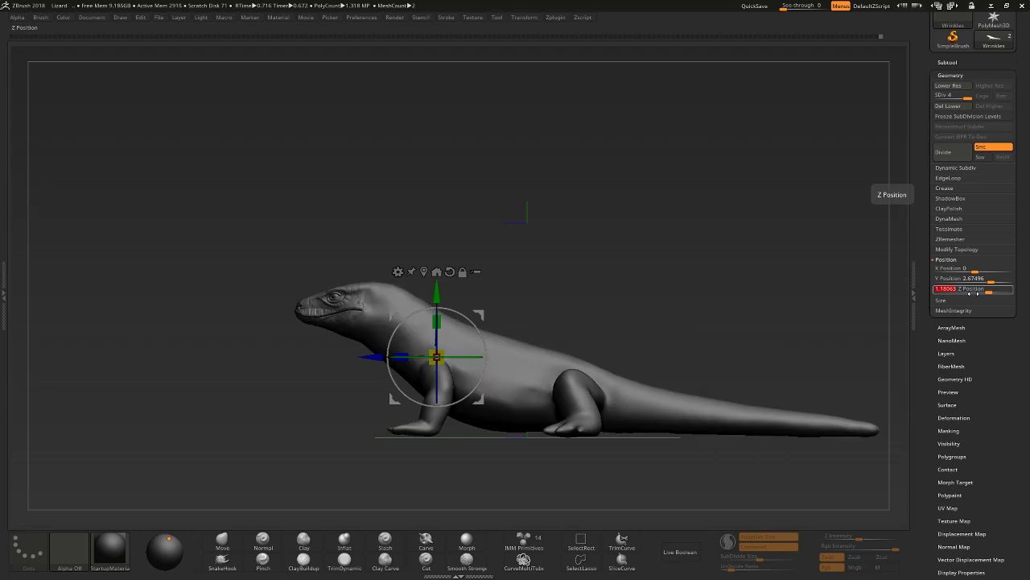
left_click(946, 354)
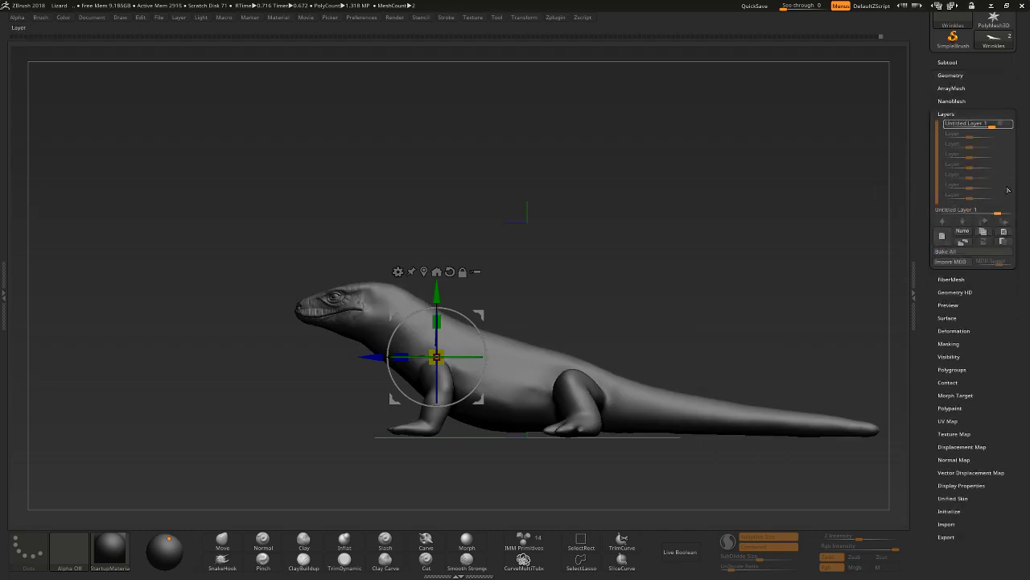
left_click(1005, 123)
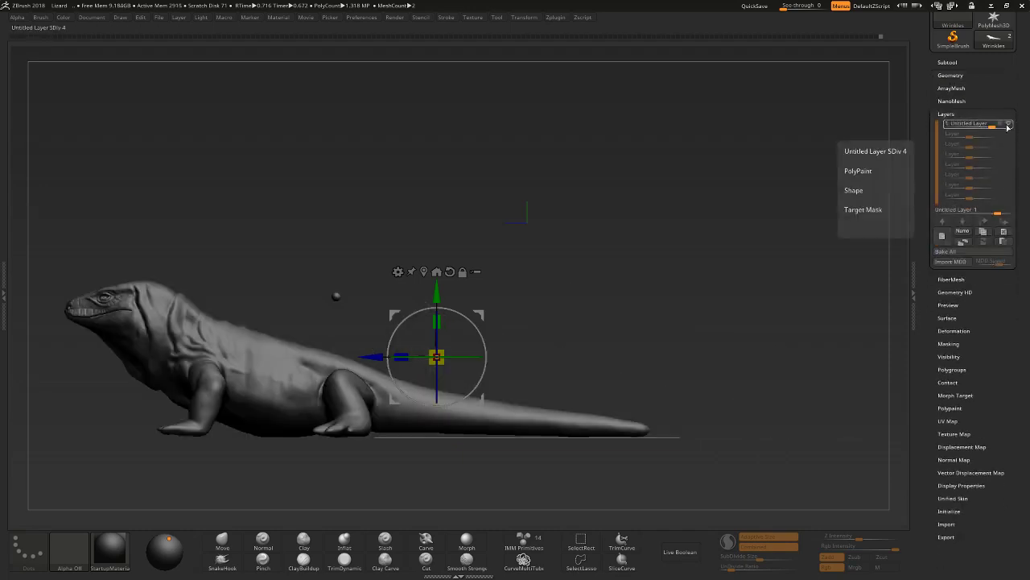
left_click(956, 395)
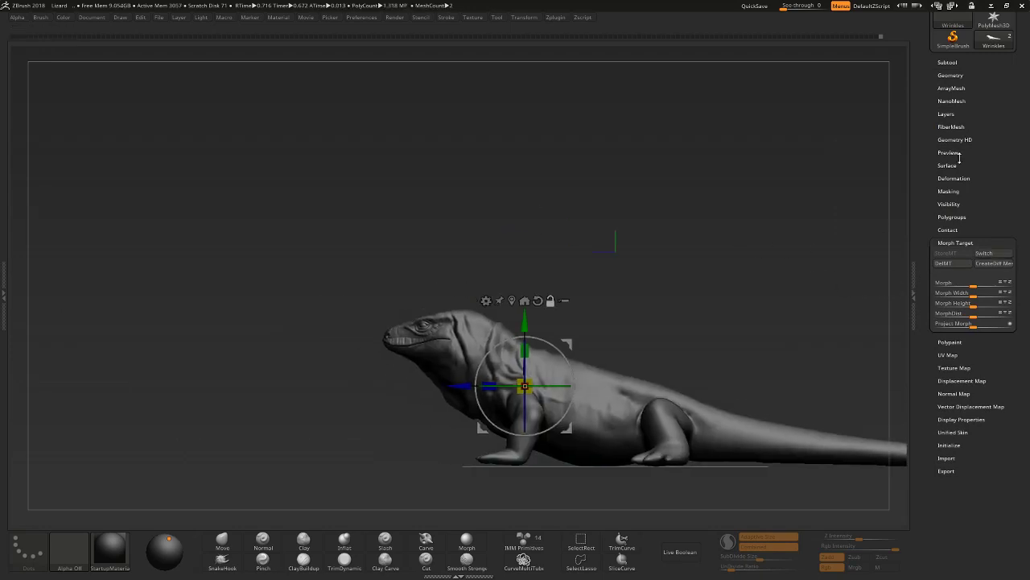
Turn the lizard to face the camera and set a new light direction on the Light Placement sphere.
left_click(951, 126)
left_click(946, 113)
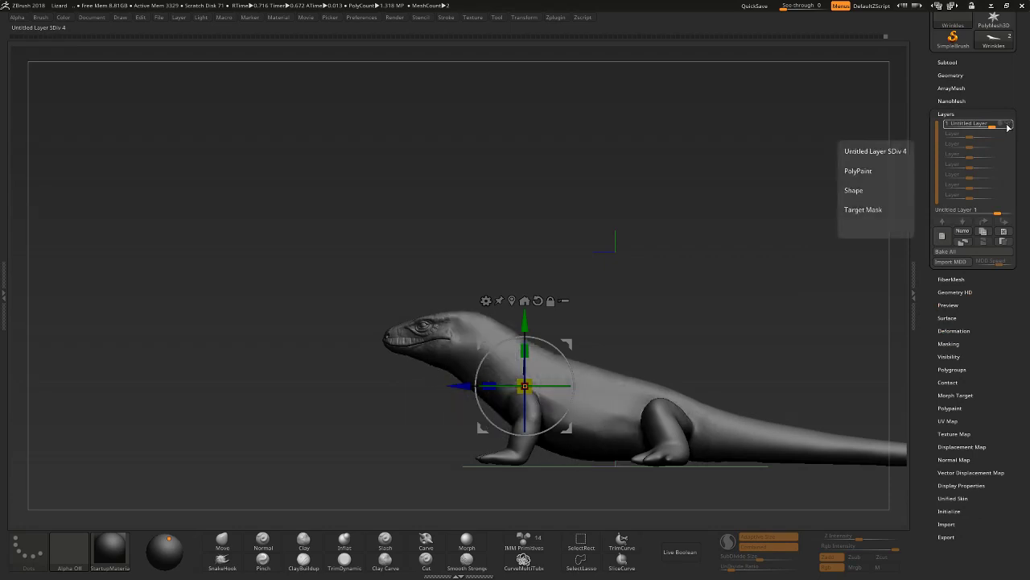
left_click_drag(909, 188, 777, 260)
mouse_move(802, 242)
left_mouse_down()
mouse_move(267, 361)
mouse_move(300, 363)
mouse_move(165, 543)
left_mouse_up()
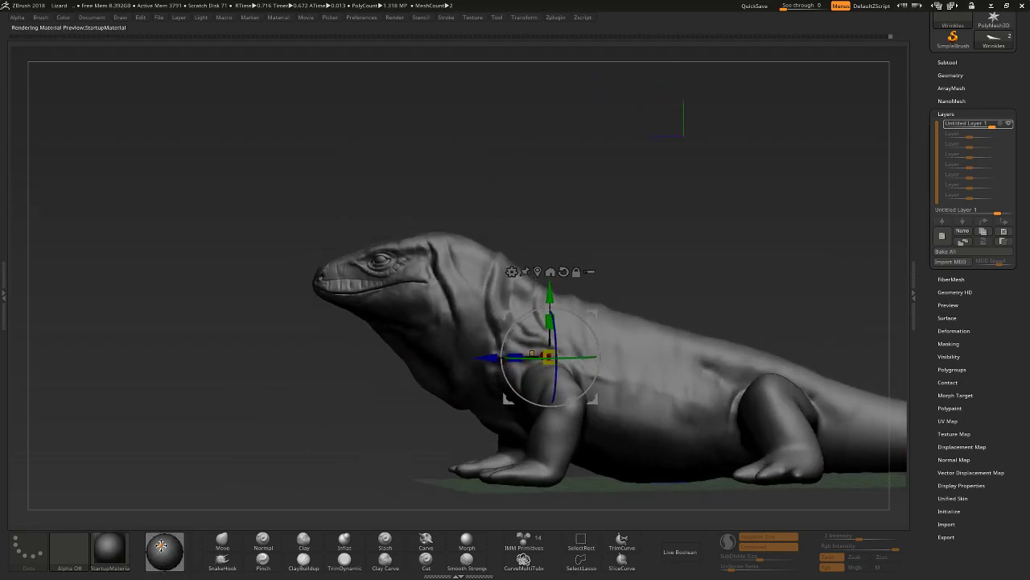
left_click(162, 544)
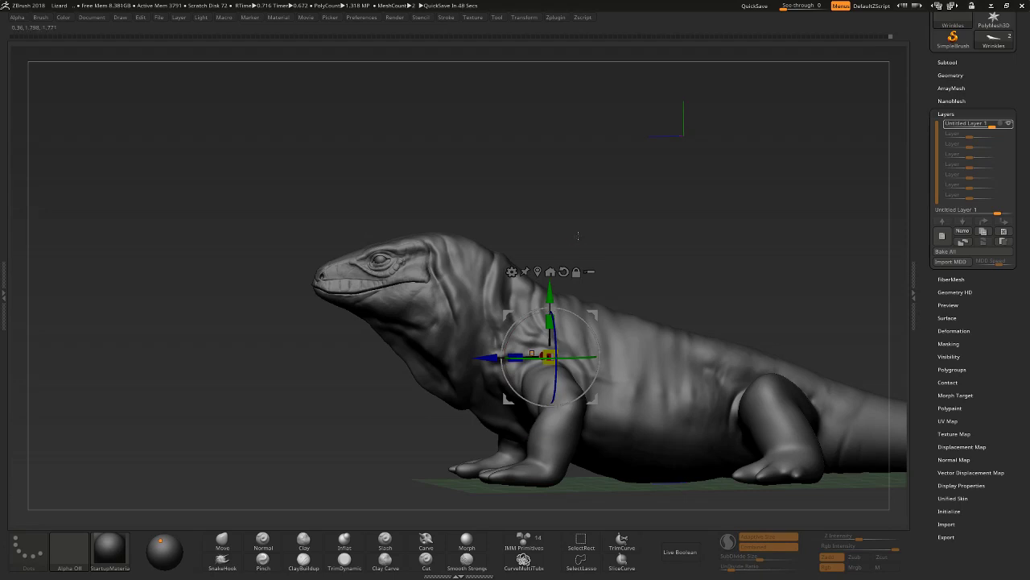
Enter Draw mode with Q and try a Morph stroke, triggering the deformation-layer warning.
key("q")
mouse_move(578, 236)
left_mouse_down()
mouse_move(590, 227)
mouse_move(475, 291)
left_mouse_up()
left_click(487, 294)
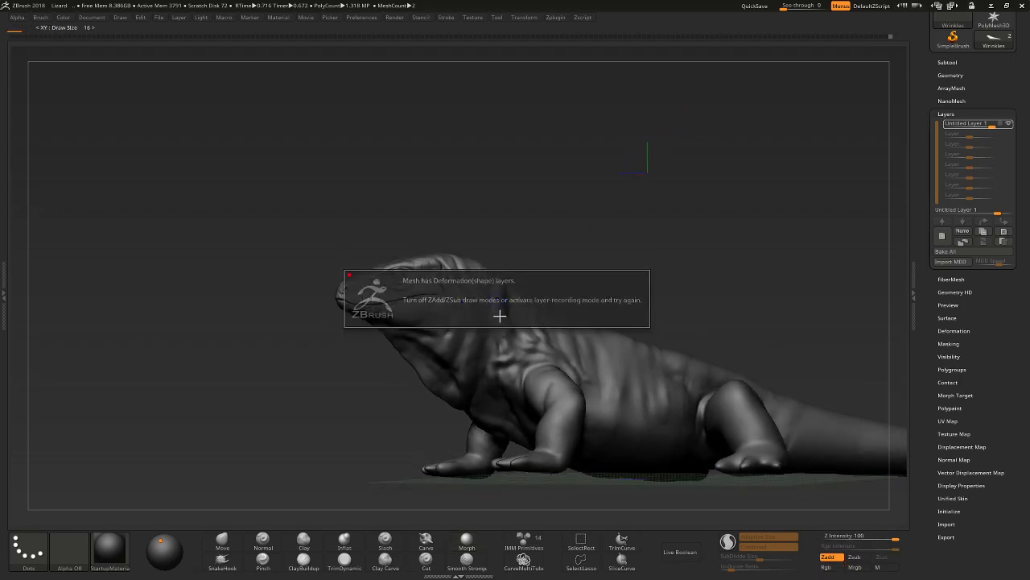
Enable REC on Untitled Layer 1 and lightly Shift-smooth the lizard's neck skin folds.
left_click(1005, 124)
left_click_drag(690, 199, 580, 250)
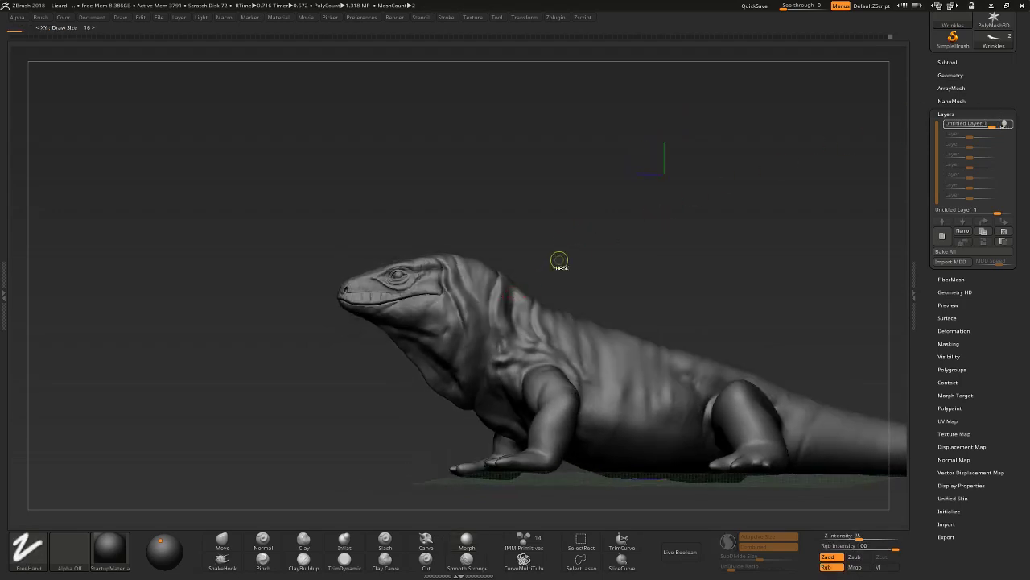
key("shift")
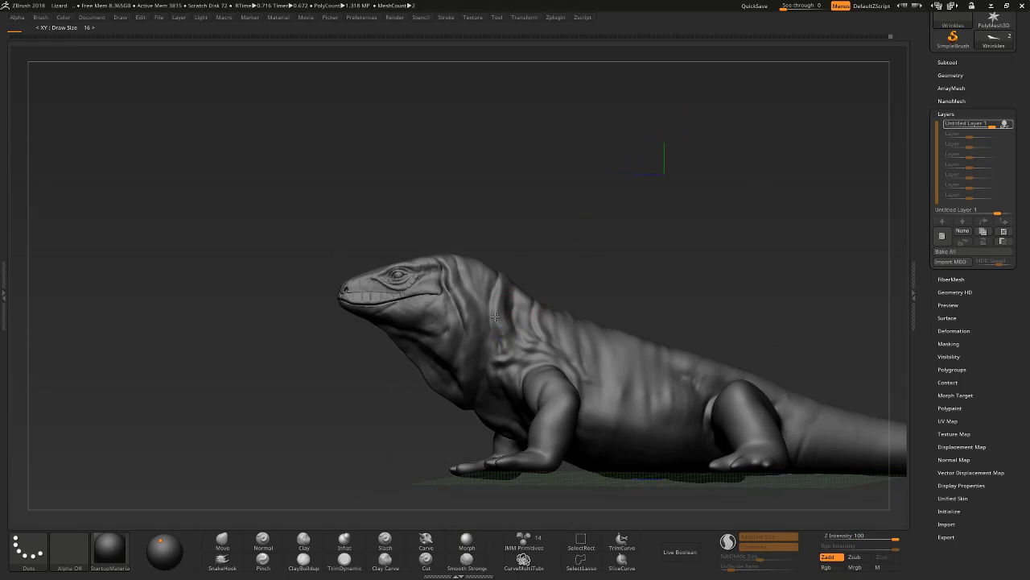
left_click_drag(534, 267, 506, 331)
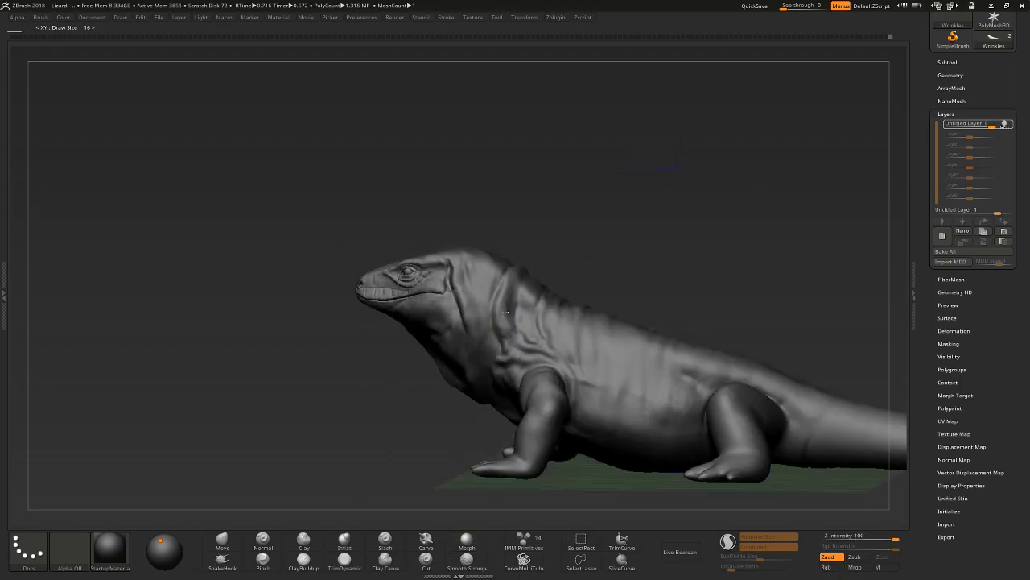
mouse_move(472, 294)
left_mouse_down()
mouse_move(657, 204)
mouse_move(677, 174)
mouse_move(624, 185)
mouse_move(605, 213)
left_mouse_up()
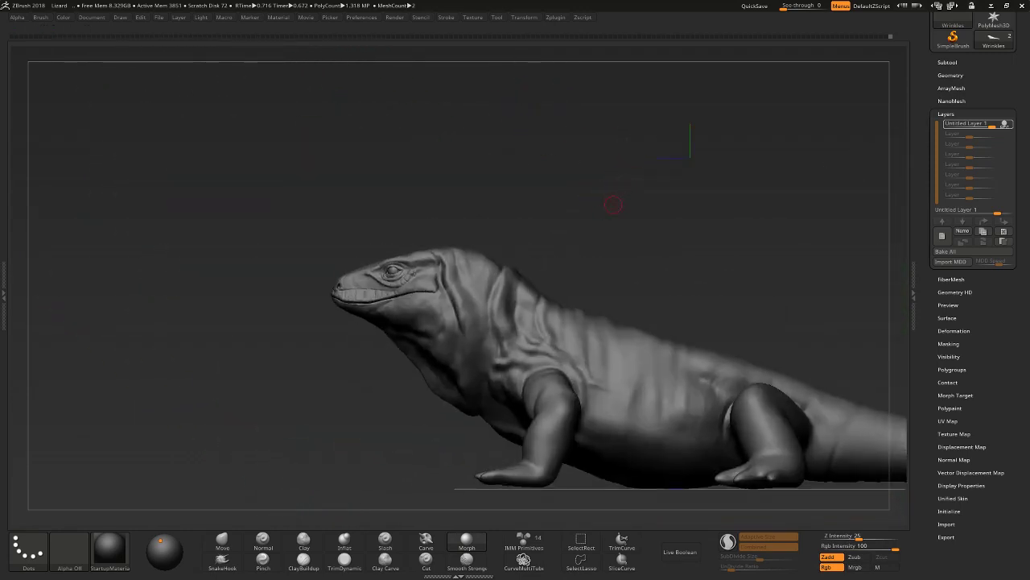
key("shift")
Drop the lizard two subdivision levels, from 1.318 million to about 85 thousand polygons.
left_click_drag(347, 450, 305, 487)
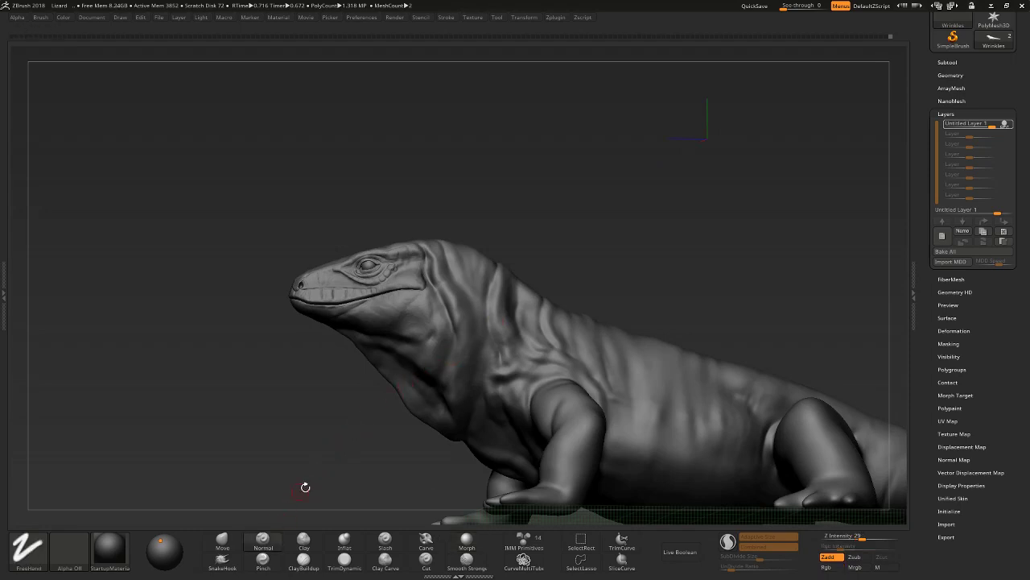
key("shift+d")
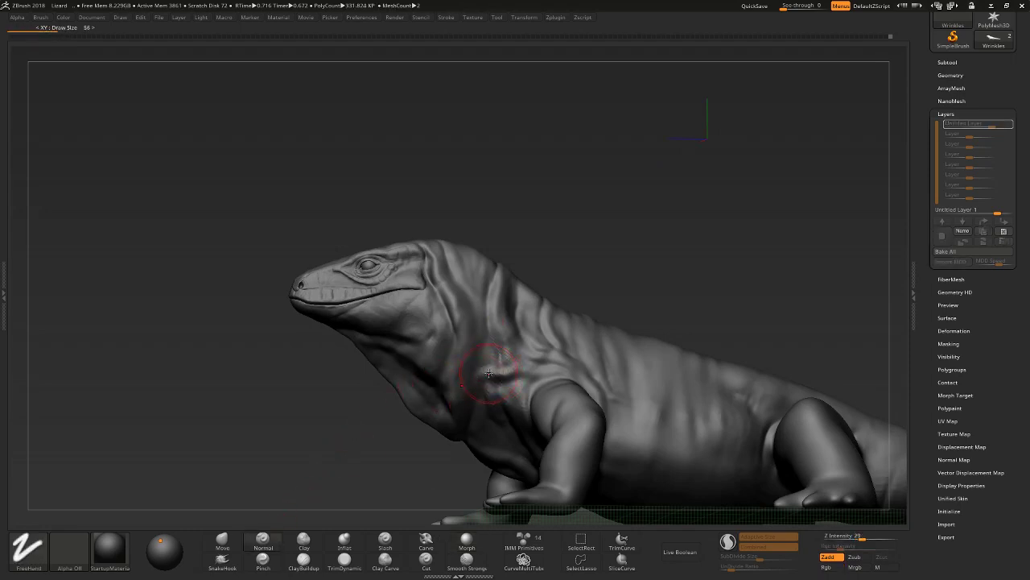
key("shift+d")
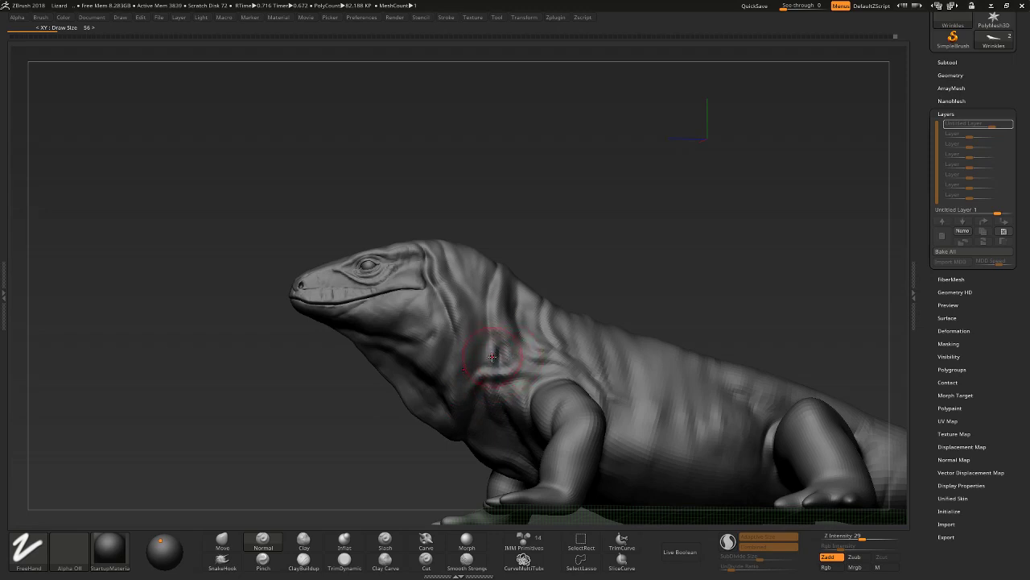
Enlarge the brush to size 69 and orbit to view under the throat and chest.
key("shift")
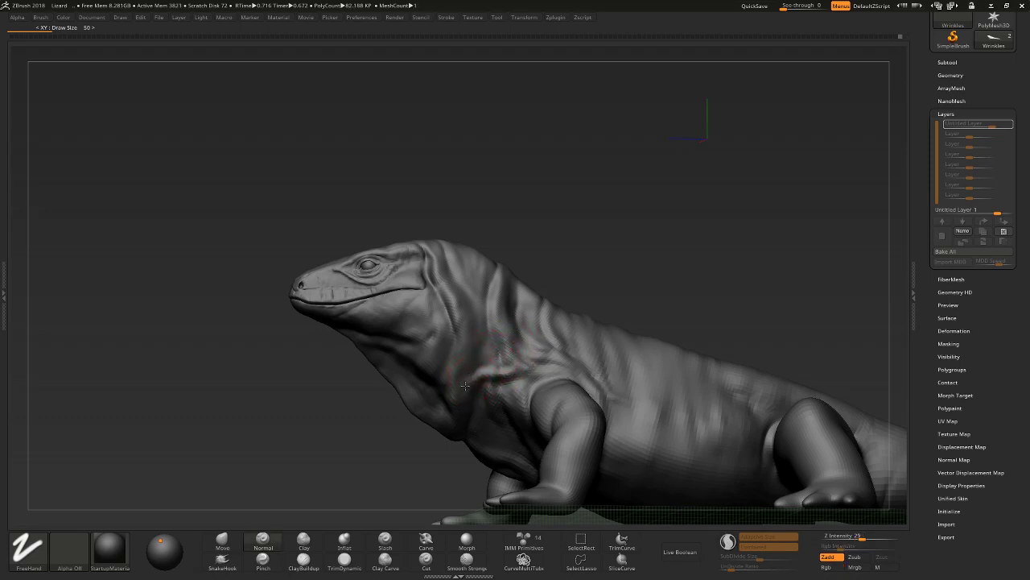
key("bracketright")
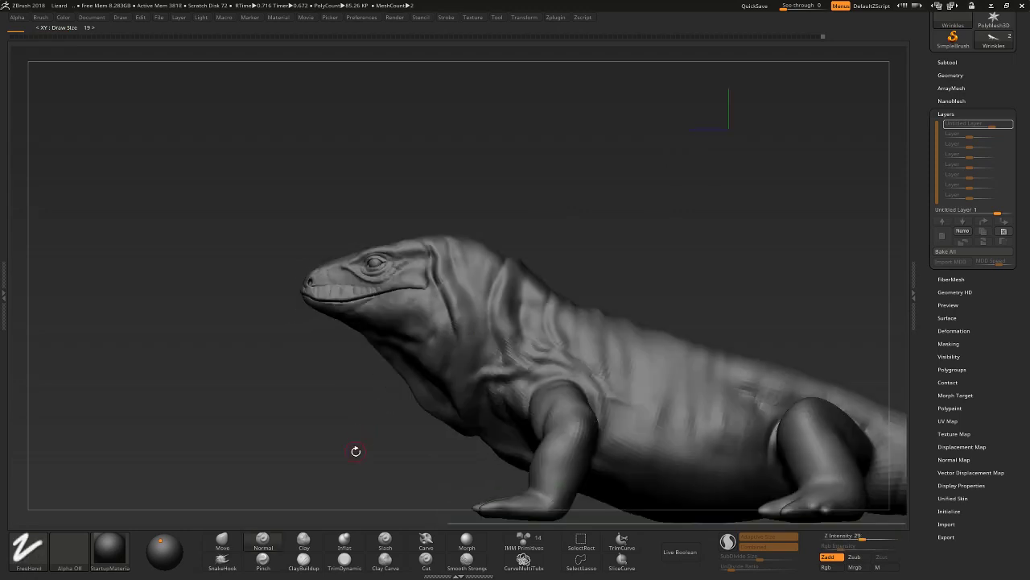
left_click_drag(384, 446, 368, 454)
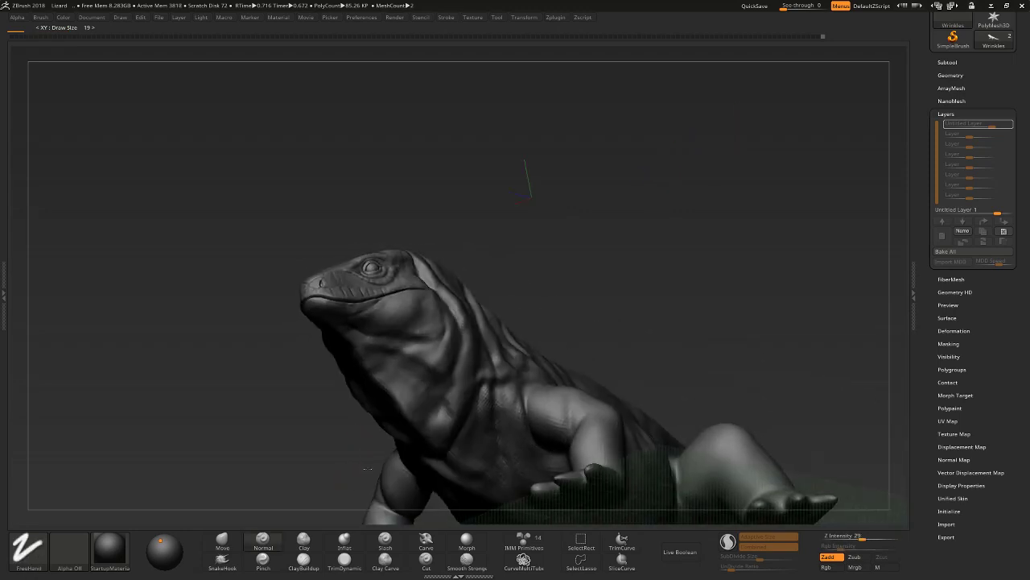
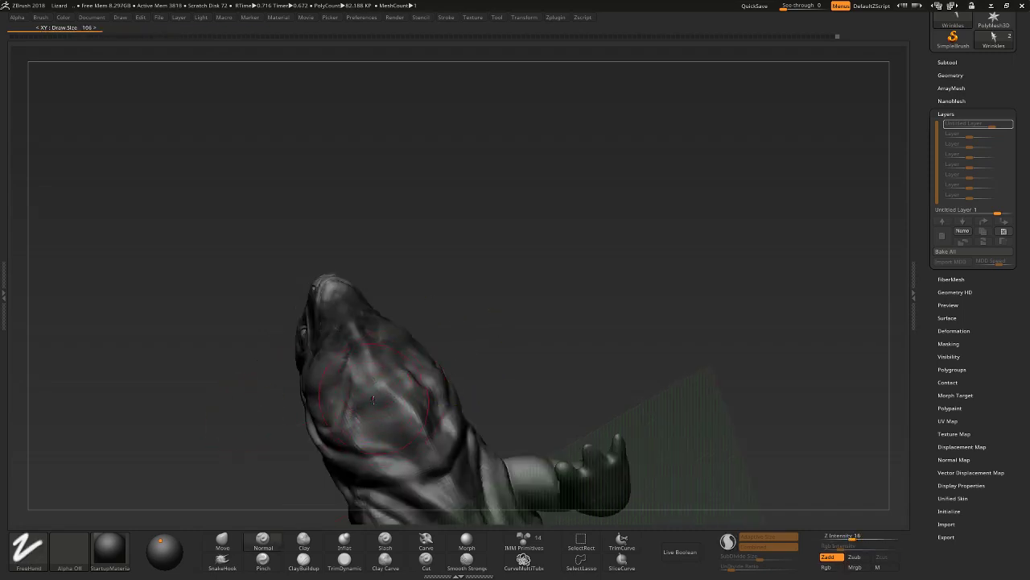
Drop the tegu two subdivision levels to about 23.6K polygons and select the Carve brush.
right_click_drag(370, 424, 423, 367)
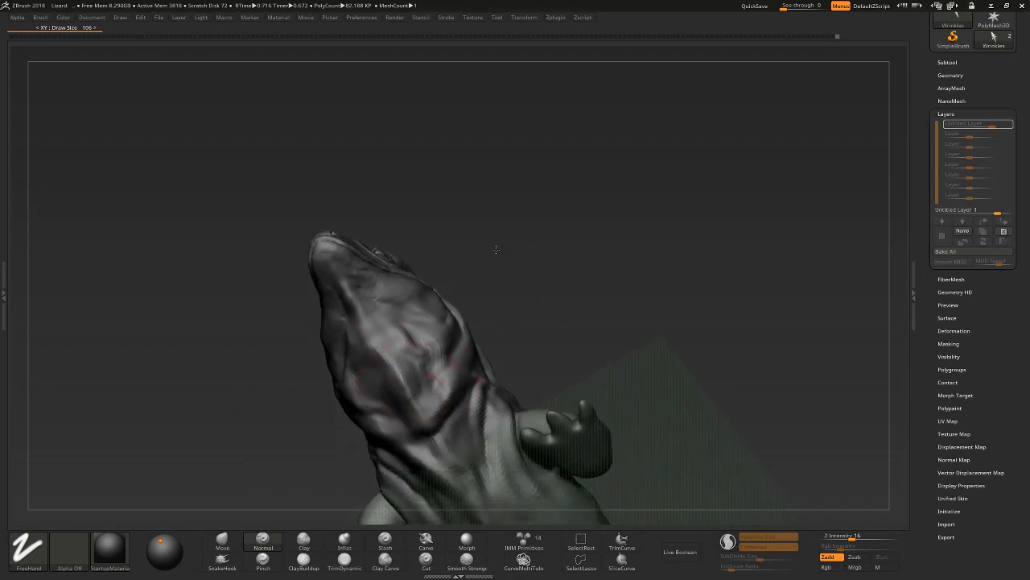
right_click_drag(506, 313, 417, 416)
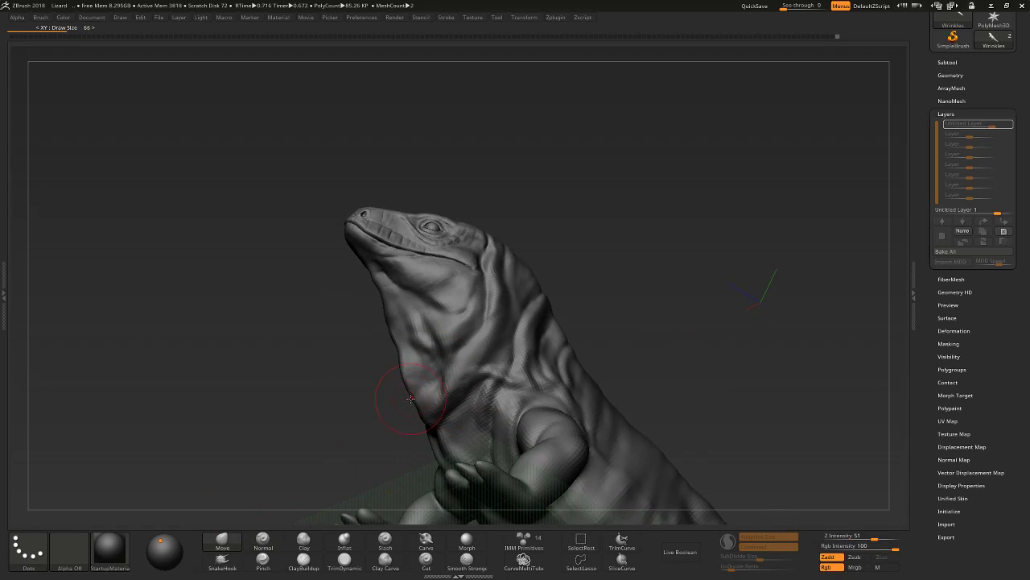
right_click_drag(407, 392, 412, 414)
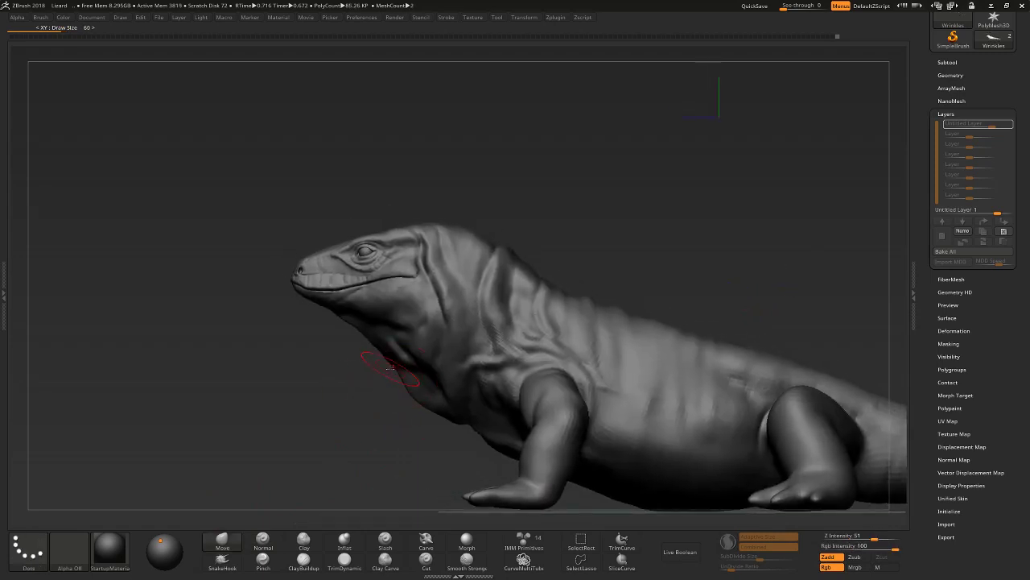
right_click_drag(400, 375, 408, 379)
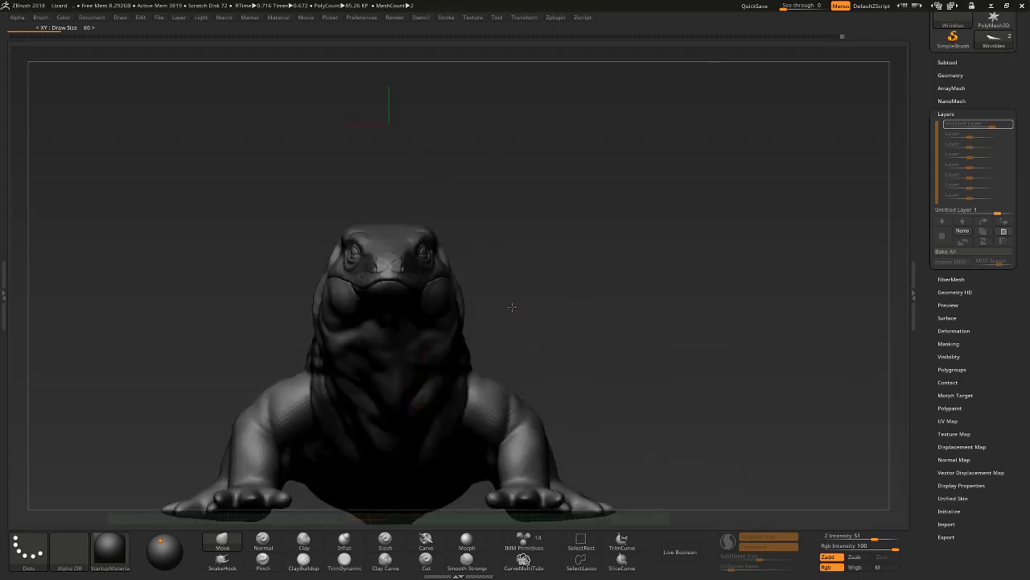
mouse_move(451, 346)
right_mouse_down()
mouse_move(584, 268)
mouse_move(607, 271)
mouse_move(575, 267)
mouse_move(532, 170)
mouse_move(598, 237)
mouse_move(554, 258)
right_mouse_up()
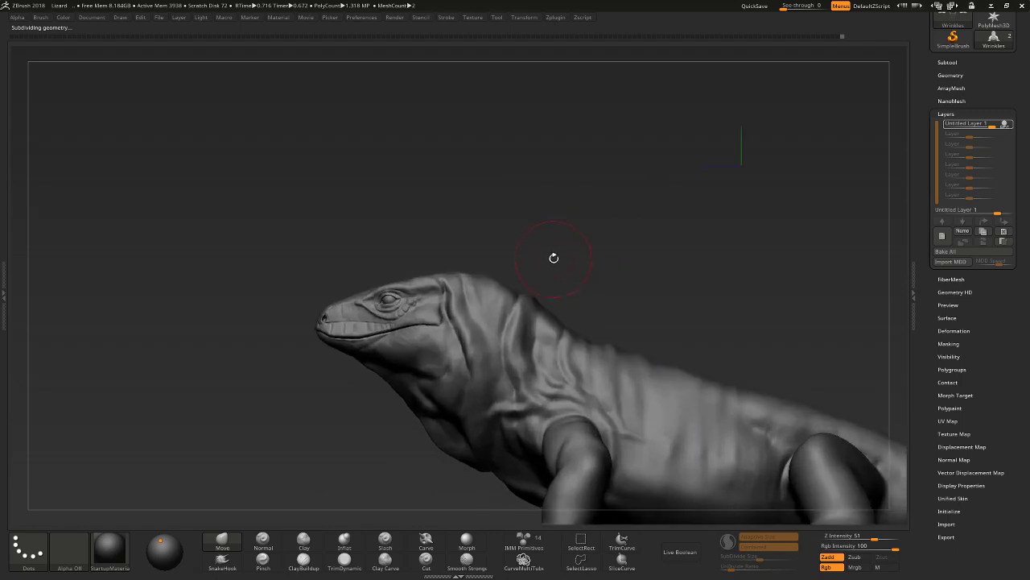
key("shift+d")
left_click(426, 538)
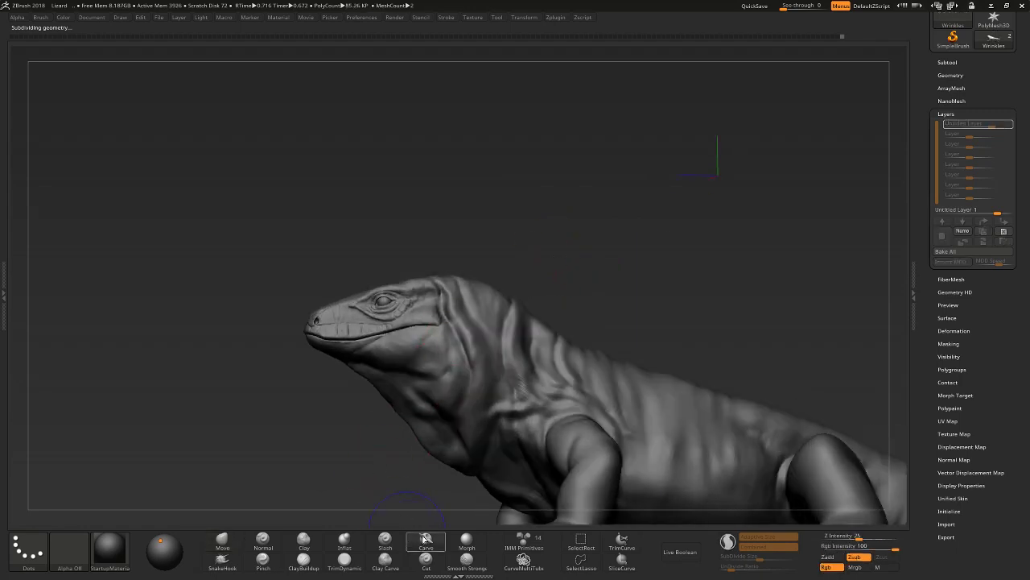
key("shift+d")
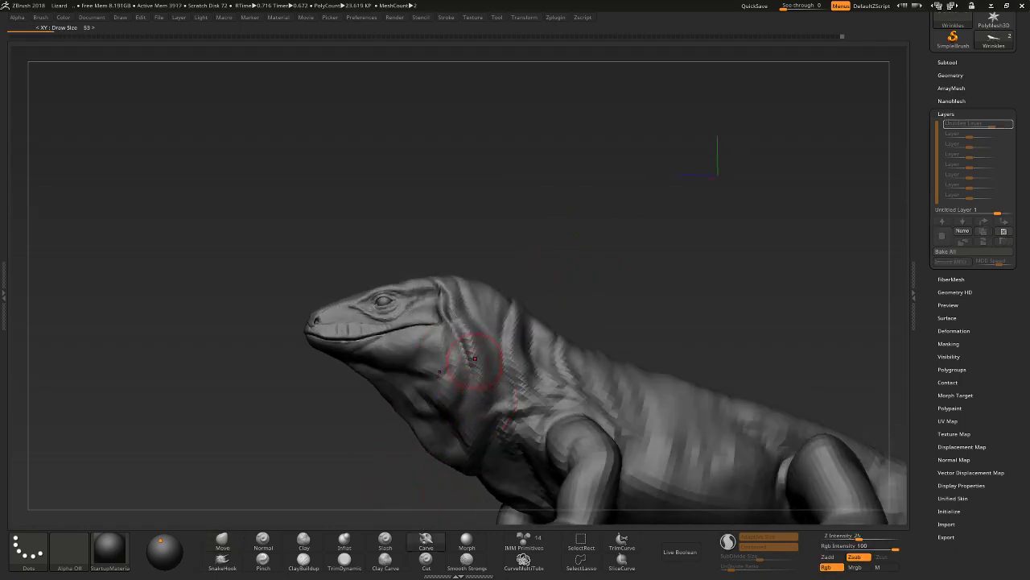
Set the Carve brush Draw Size to 50 while turning toward the neck.
mouse_move(470, 423)
right_mouse_down()
mouse_move(467, 398)
mouse_move(566, 272)
mouse_move(566, 292)
mouse_move(570, 285)
mouse_move(318, 458)
right_mouse_up()
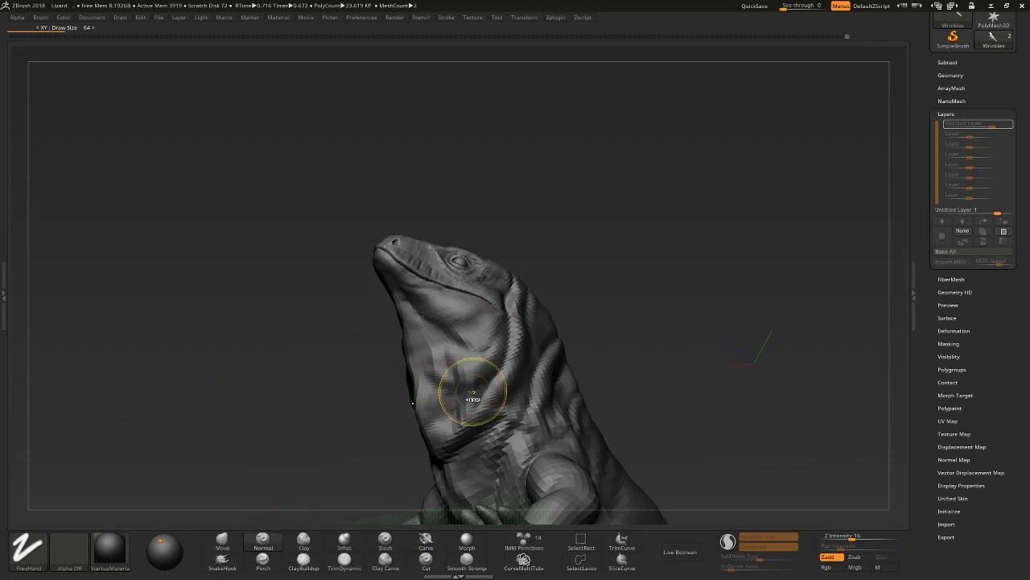
key("bracketright")
key("bracketleft")
key("bracketleft")
key("bracketleft")
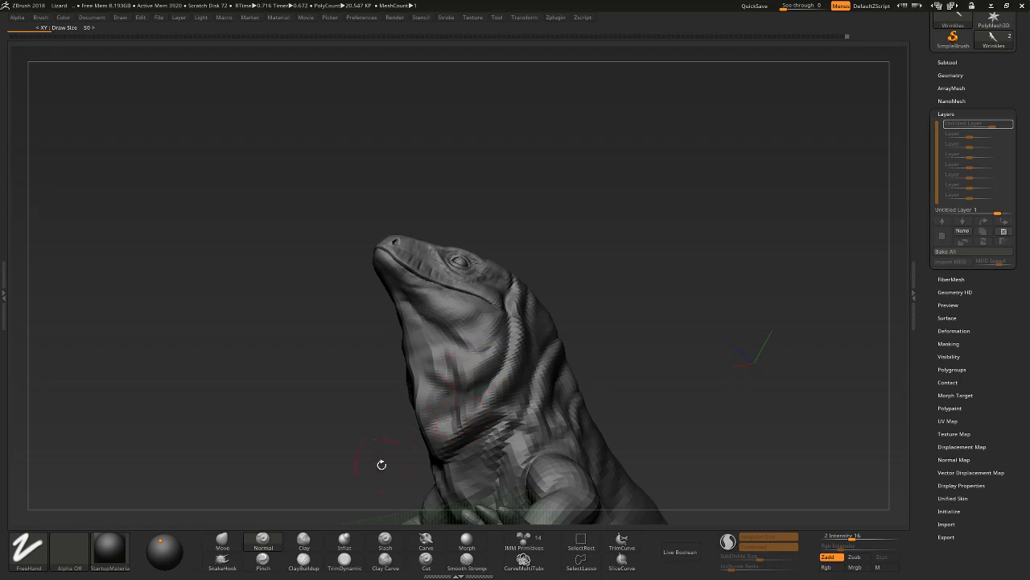
mouse_move(382, 464)
left_mouse_down()
mouse_move(556, 328)
mouse_move(336, 437)
left_mouse_up()
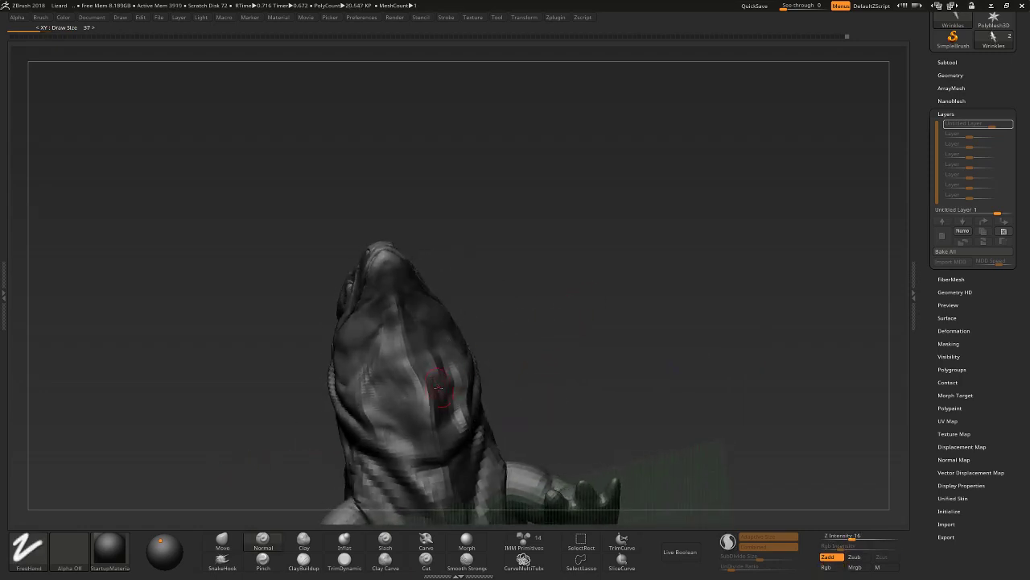
Switch to the Move brush with Dots stroke and size it for reshaping the neck.
left_click(223, 538)
mouse_move(357, 467)
left_mouse_down()
mouse_move(426, 412)
mouse_move(413, 414)
left_mouse_up()
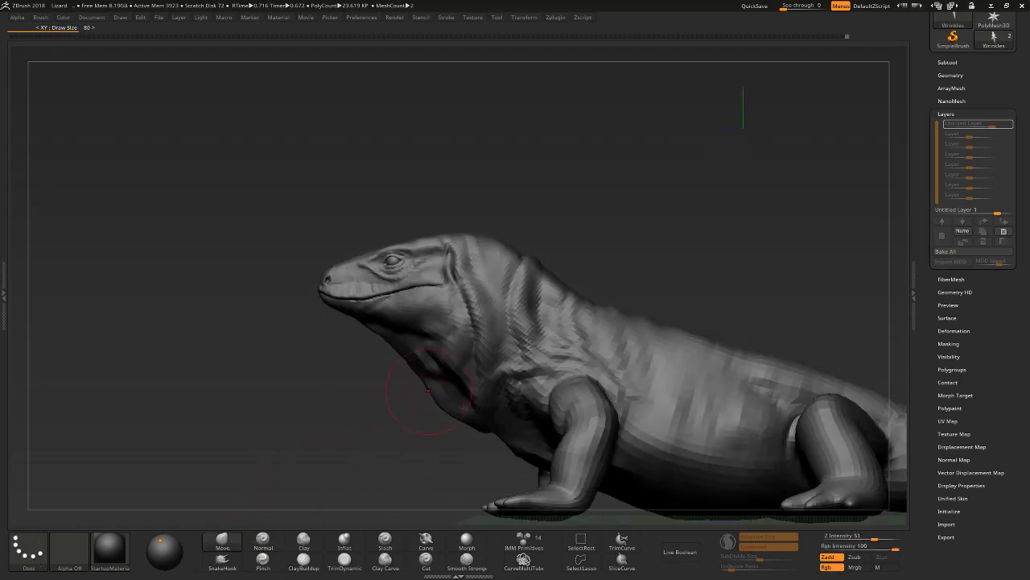
key("bracketright")
key("bracketright")
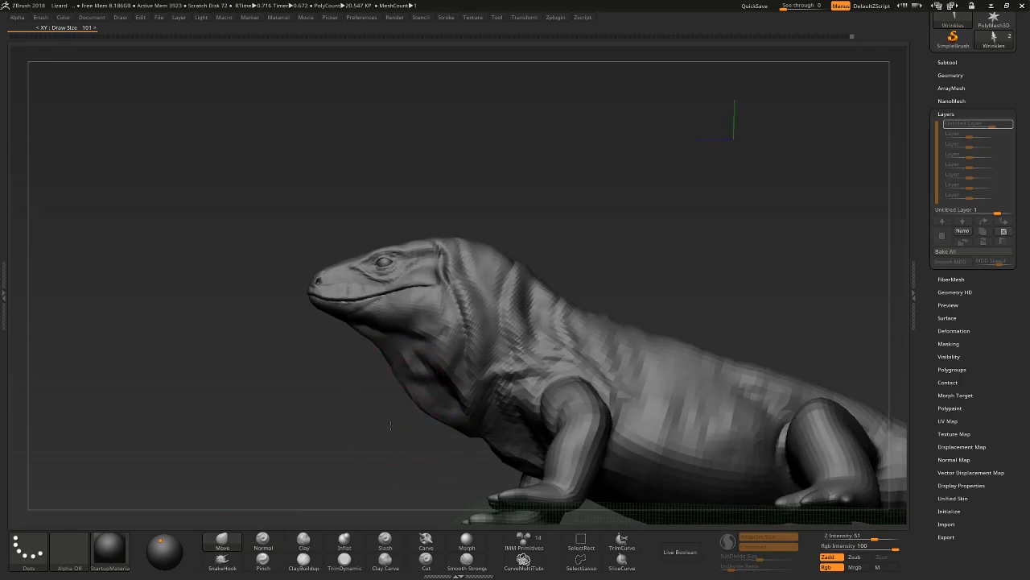
mouse_move(391, 425)
left_mouse_down()
mouse_move(483, 399)
mouse_move(395, 430)
mouse_move(425, 391)
mouse_move(376, 432)
mouse_move(393, 444)
left_mouse_up()
key("bracketleft")
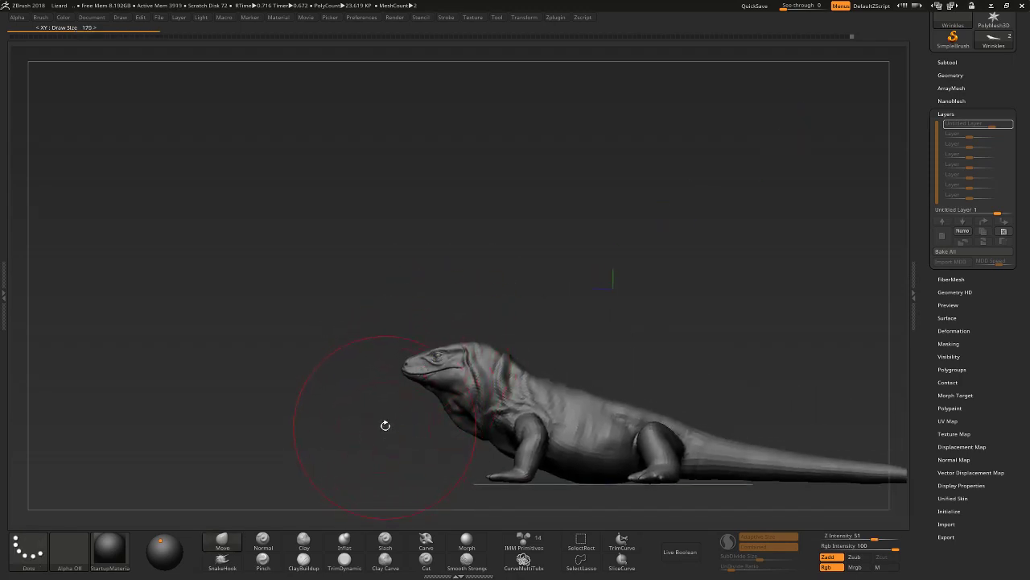
Smooth the neck, then try a Transpose scale on the model and undo it.
mouse_move(439, 371)
left_mouse_down("shift")
mouse_move(431, 358)
mouse_move(472, 322)
left_mouse_up("shift")
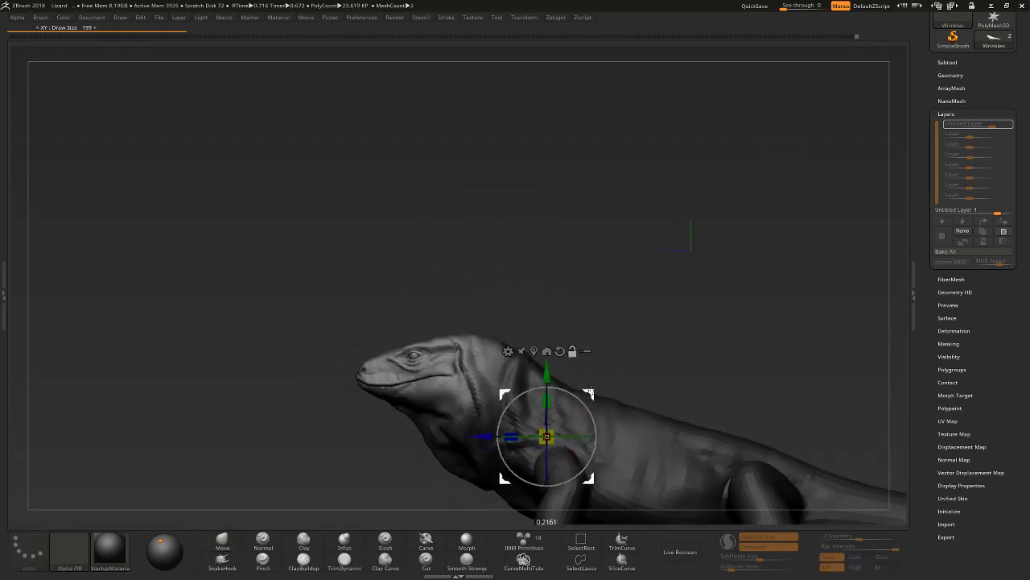
left_click_drag(515, 329, 470, 388)
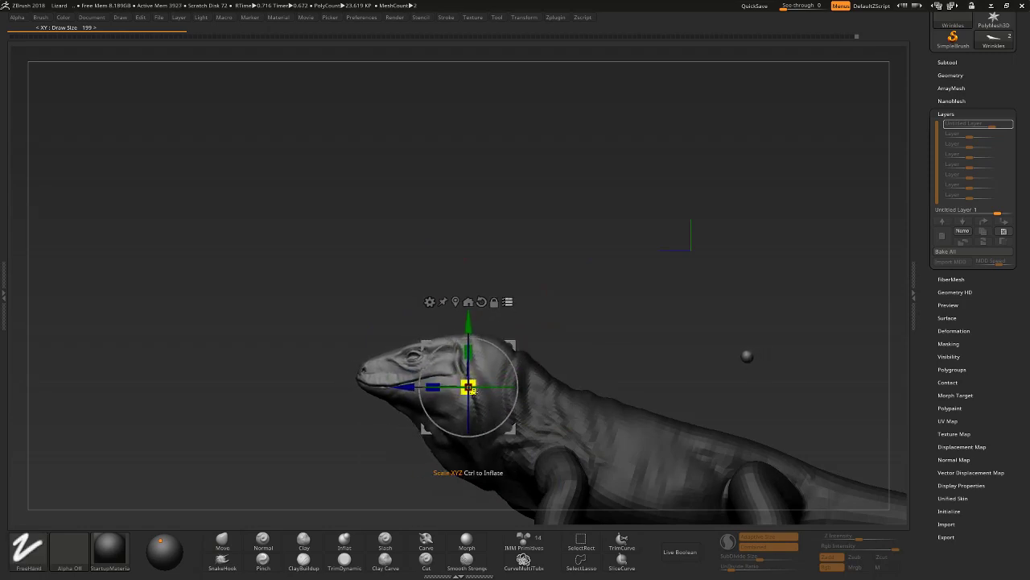
left_click_drag(471, 388, 552, 437)
key("ctrl+z")
key("q")
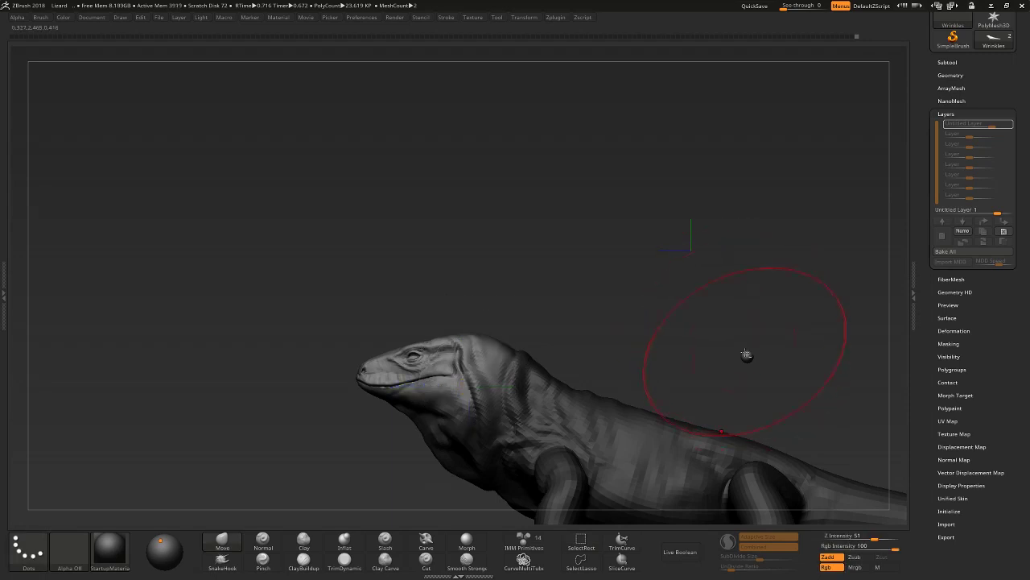
Make the Tegu_v0016 sphere the active subtool, then return to the Wrinkles subtool.
left_click(747, 356, "alt")
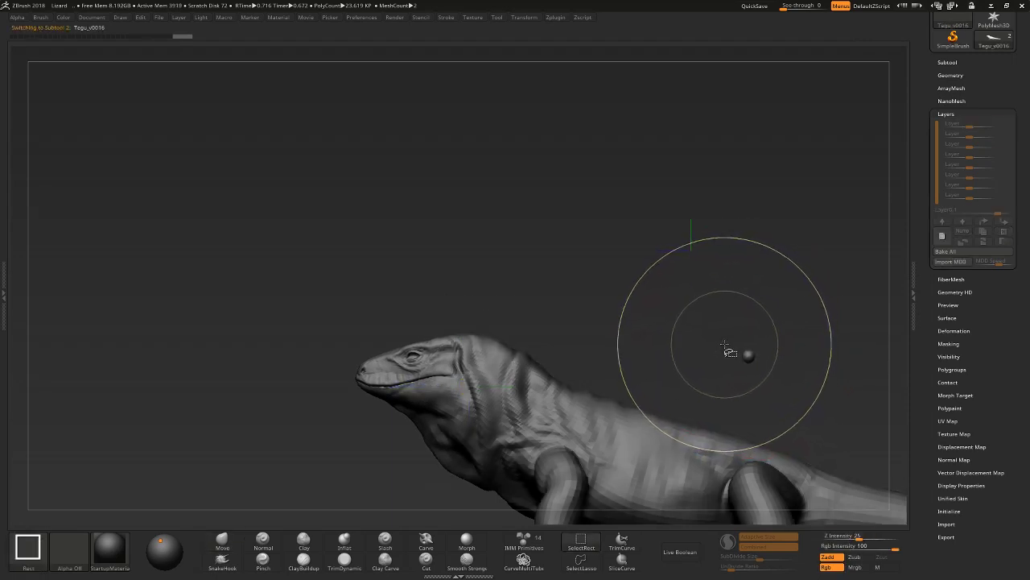
key("ctrl")
key("ctrl")
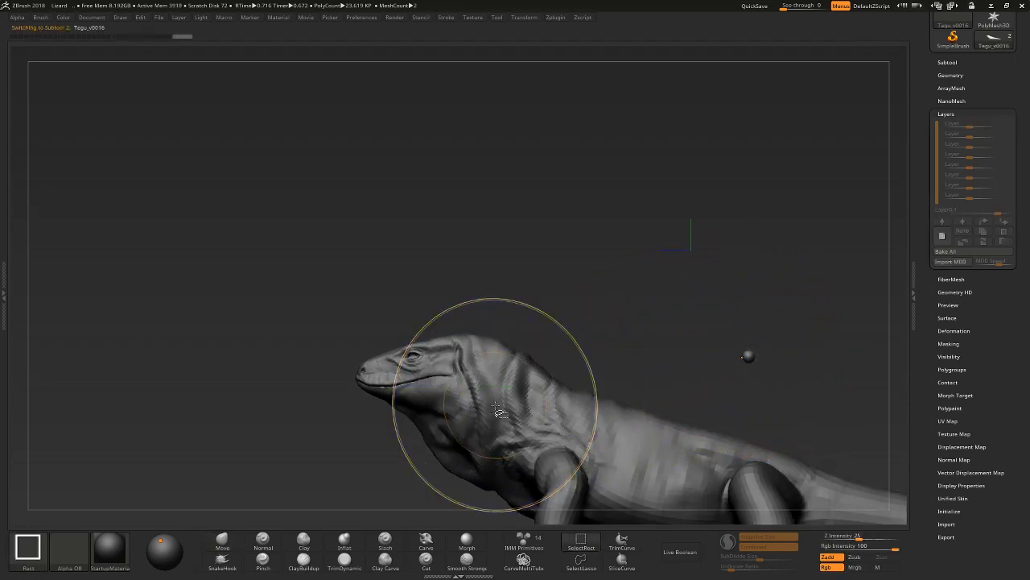
left_click(499, 404, "alt")
key("ctrl")
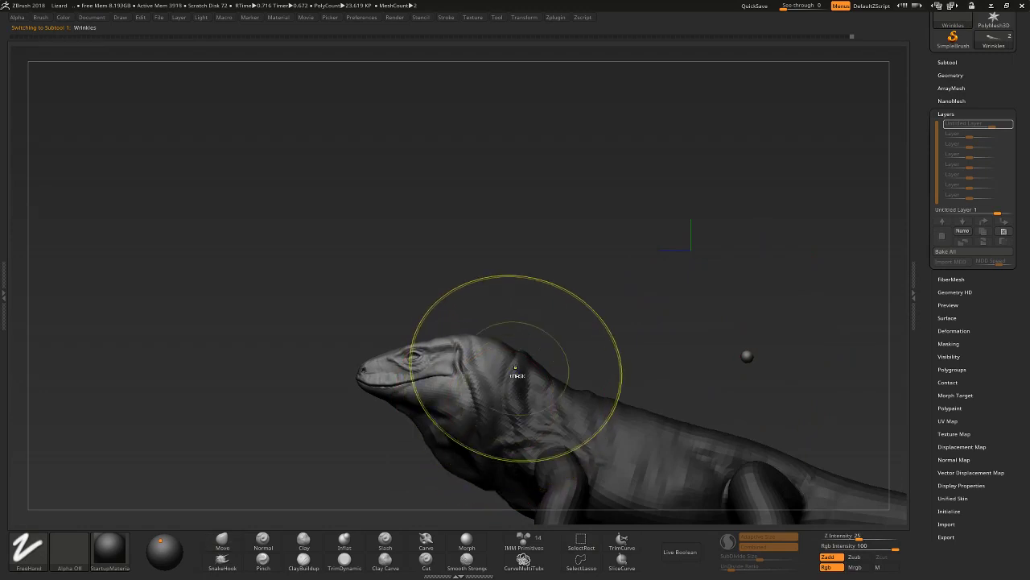
key("ctrl+shift")
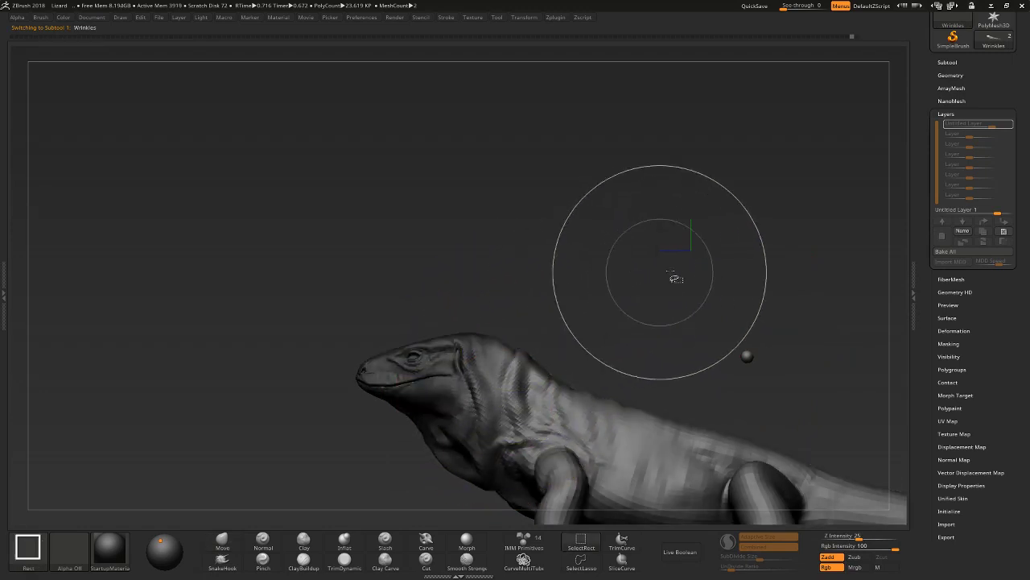
Select the sphere subtool and align its Move gizmo with Mesh To Axis.
left_click(749, 356, "alt")
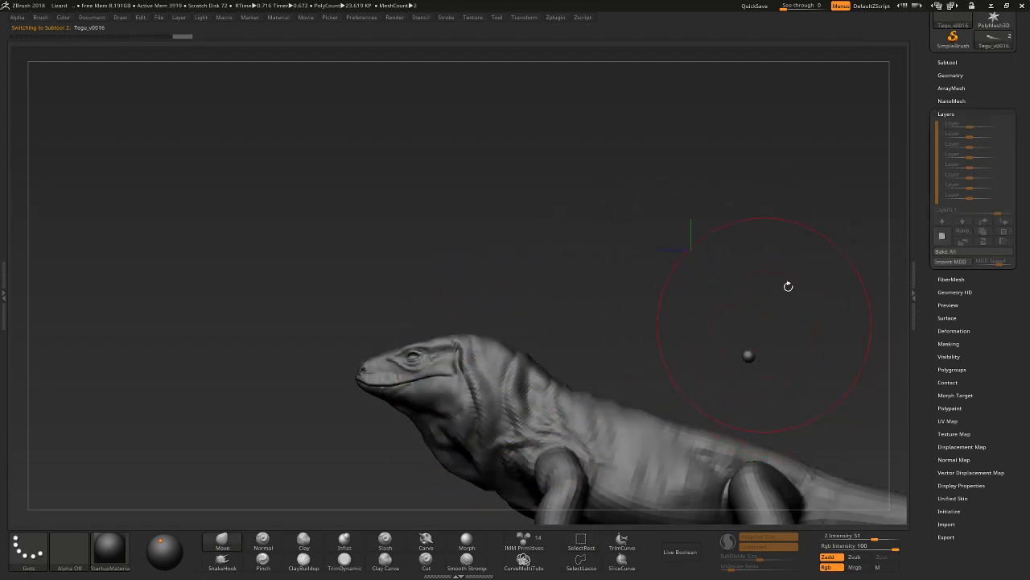
key("w")
left_click(970, 74)
left_click(958, 259)
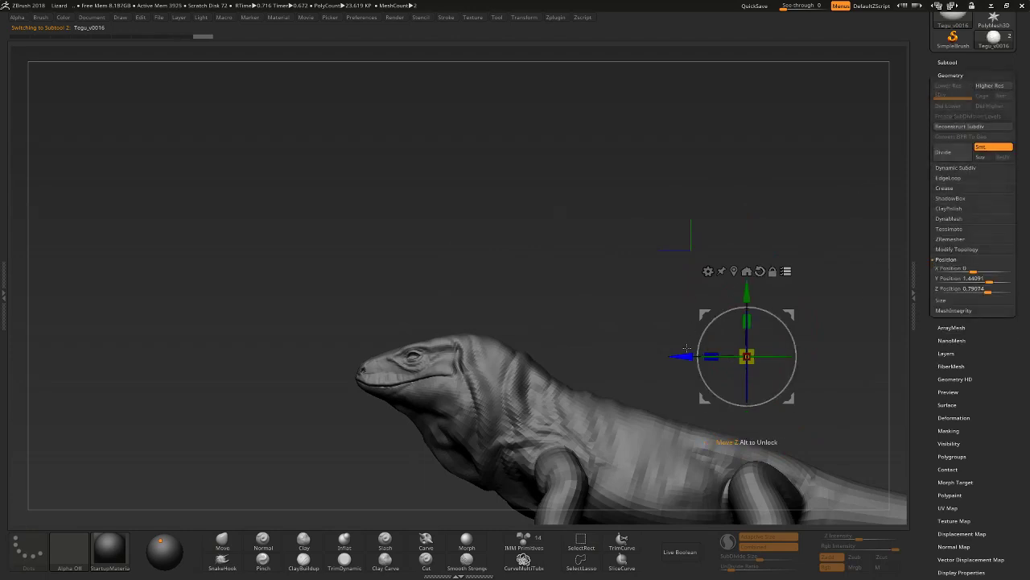
left_click(747, 270)
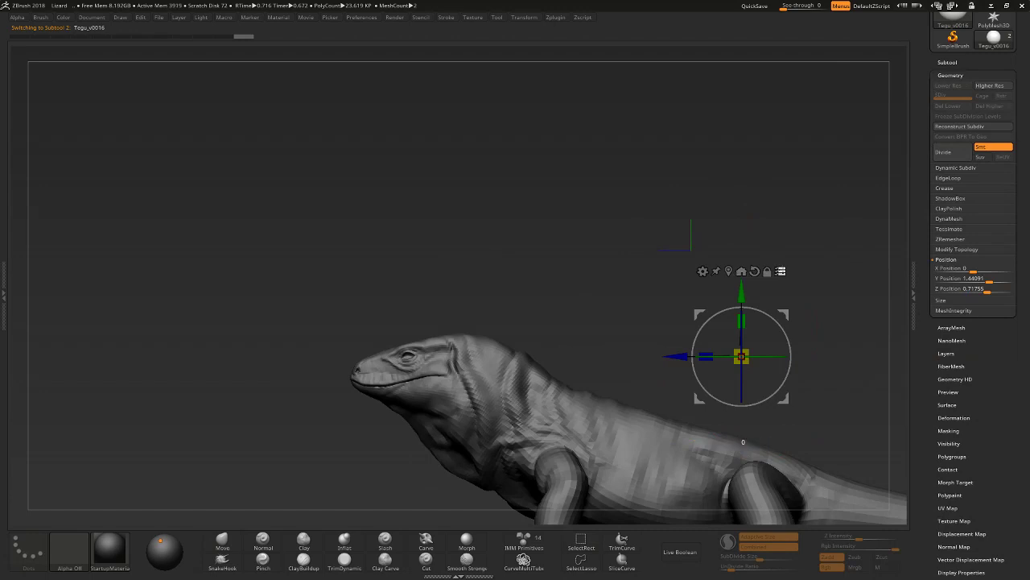
Slide the sphere along Z into the eye socket, then reactivate the body subtool.
left_click_drag(666, 359, 336, 337)
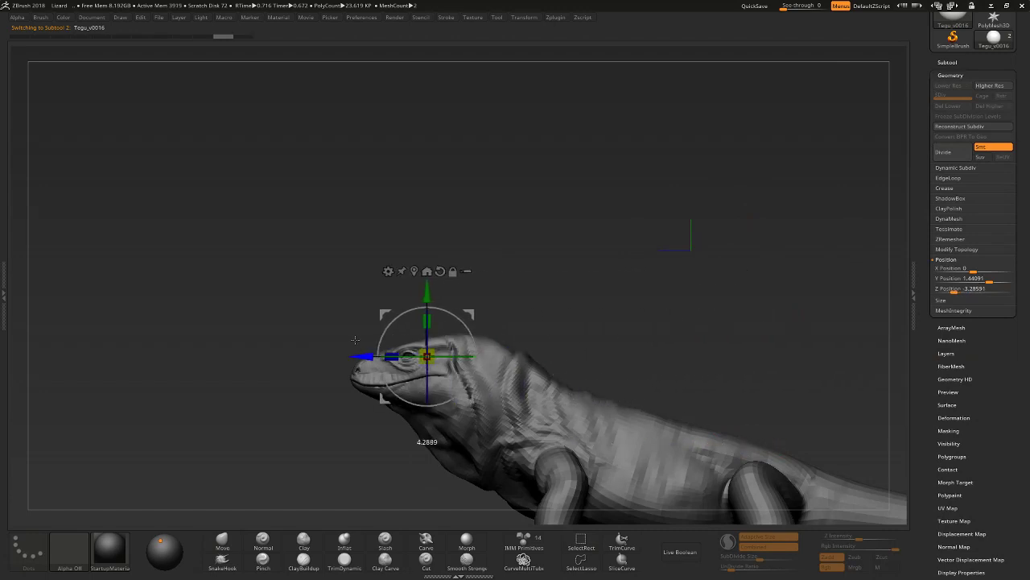
scroll(338, 342, "up", 3)
scroll(338, 342, "up", 3)
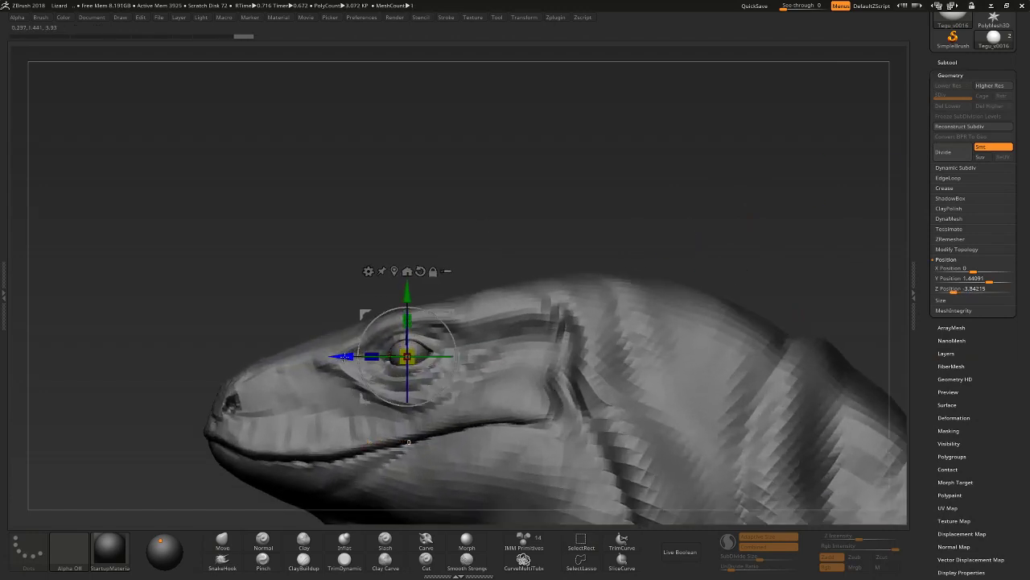
left_click_drag(342, 354, 346, 357)
scroll(568, 225, "down", 3)
left_click_drag(569, 225, 437, 334, "alt")
left_click(494, 345, "alt")
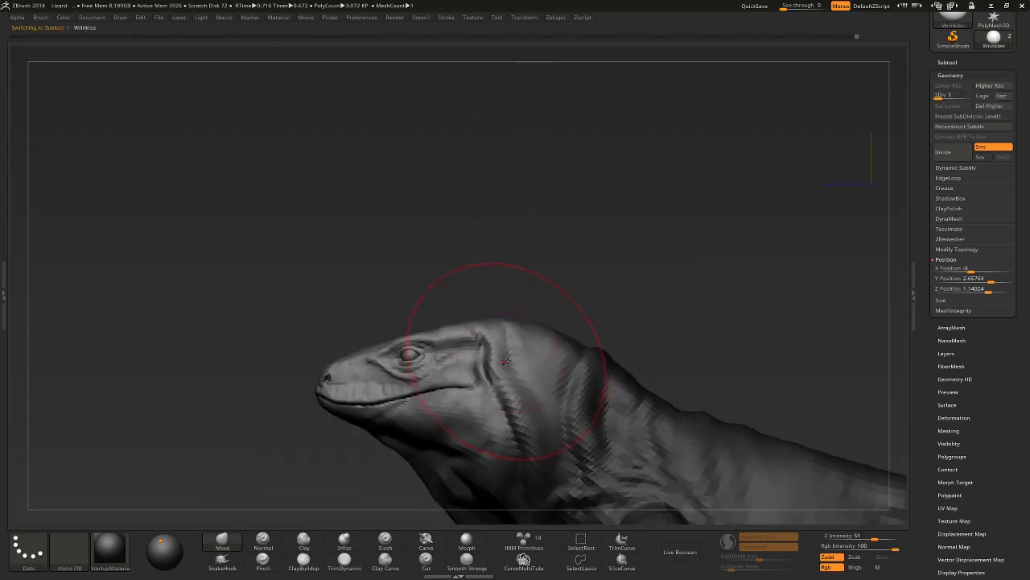
Select the Wrinkles subtool and move it into place on the lizard's neck with the gizmo.
left_click(359, 363, "alt")
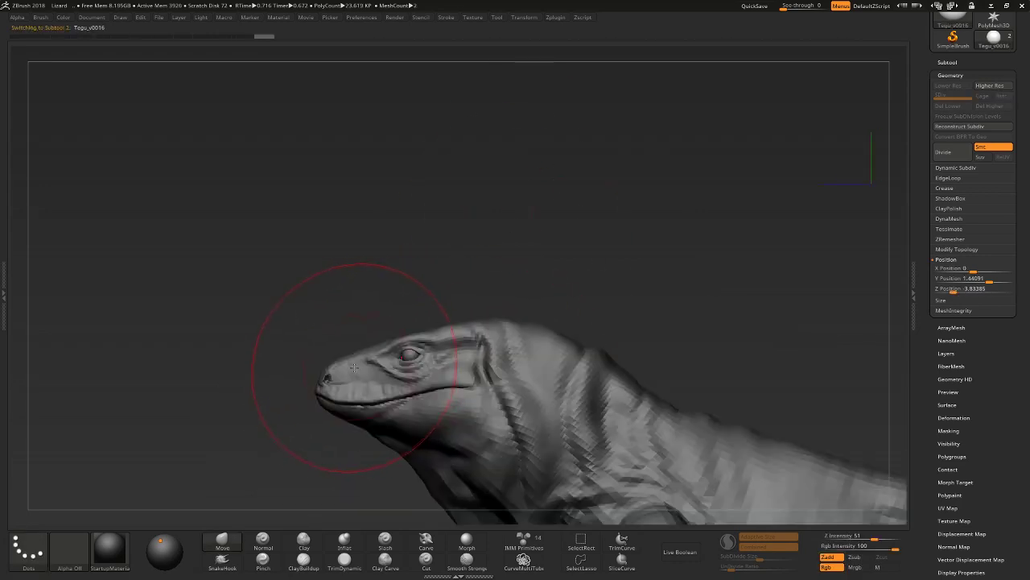
key("q")
mouse_move(472, 236)
left_mouse_down()
mouse_move(496, 227)
mouse_move(504, 210)
mouse_move(561, 207)
mouse_move(462, 295)
left_mouse_up()
left_click(462, 346, "alt")
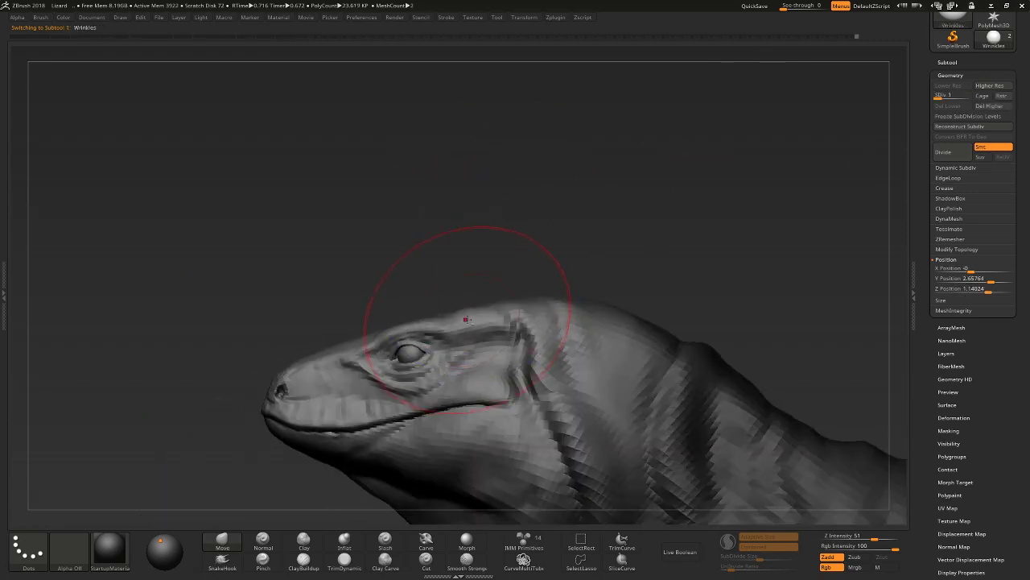
key("w")
mouse_move(496, 392)
left_mouse_down()
mouse_move(488, 389)
mouse_move(507, 398)
mouse_move(538, 349)
left_mouse_up()
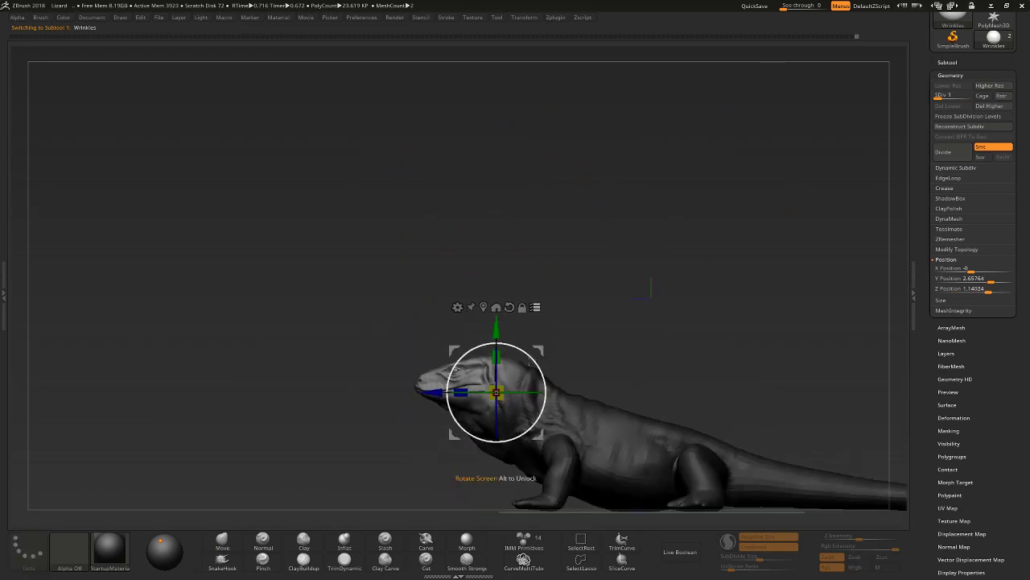
key("q")
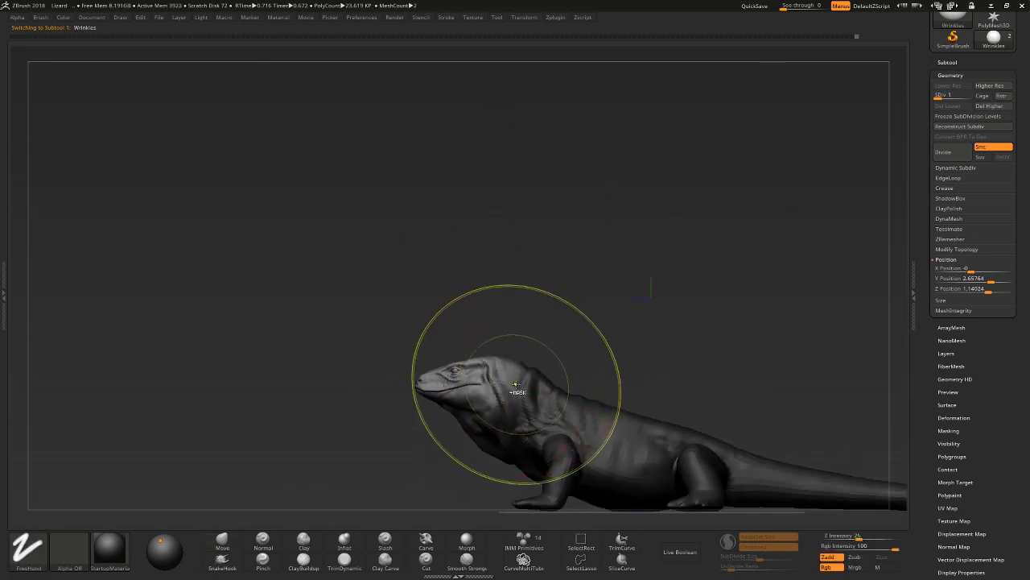
Reposition the transform pivot on the lizard and turn it to an exact side view.
key("s")
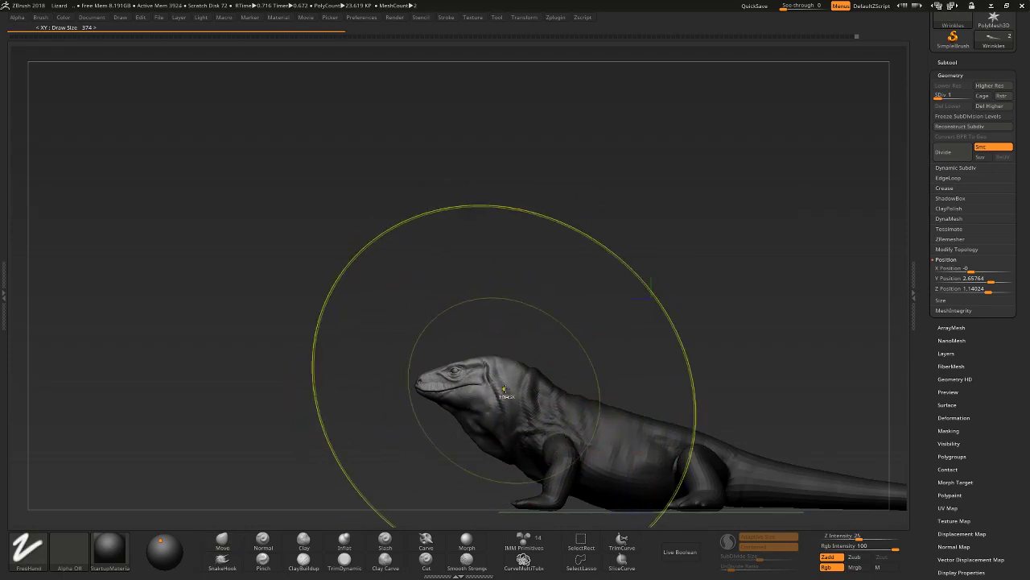
key("w")
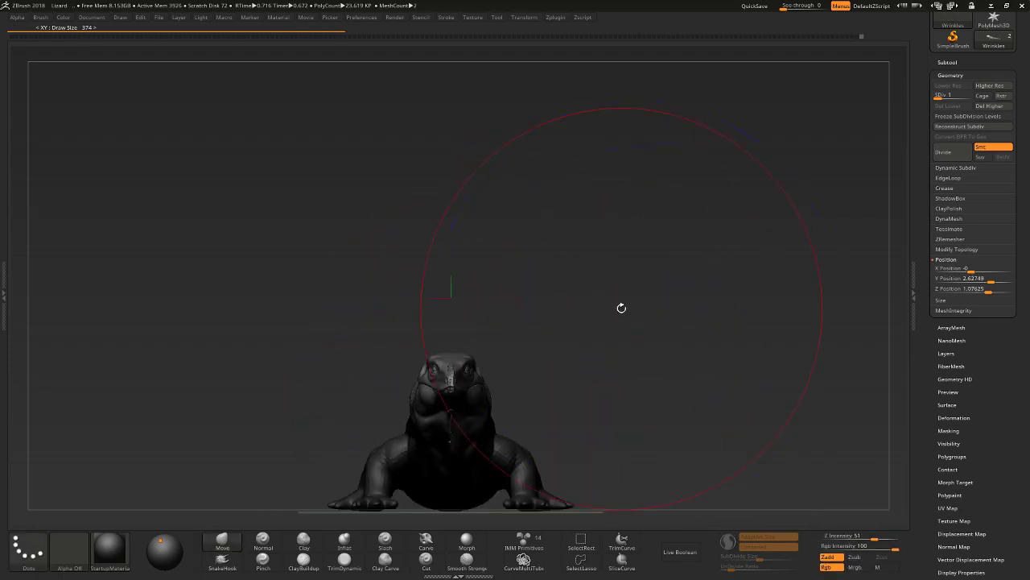
left_click(524, 18)
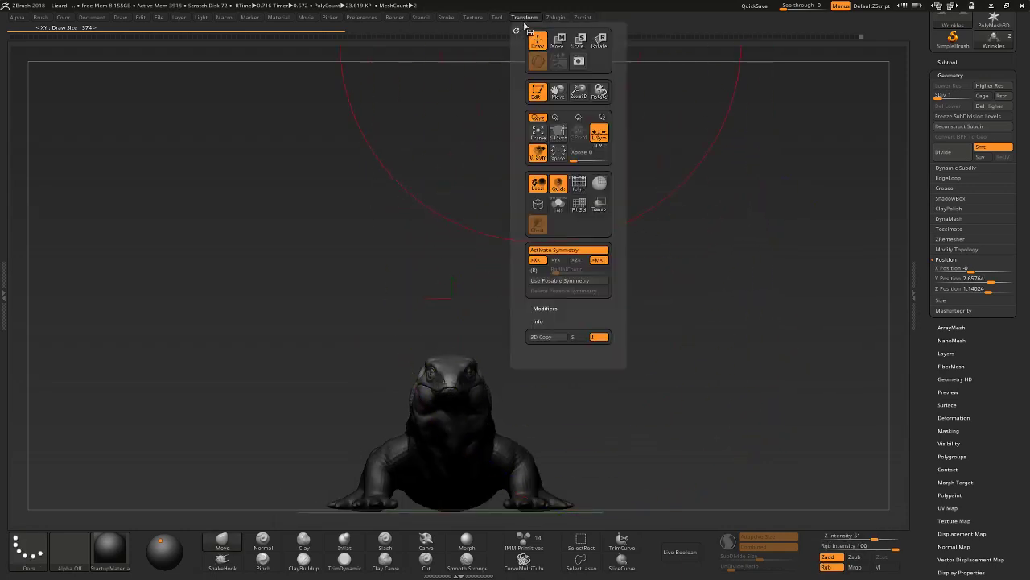
key("w")
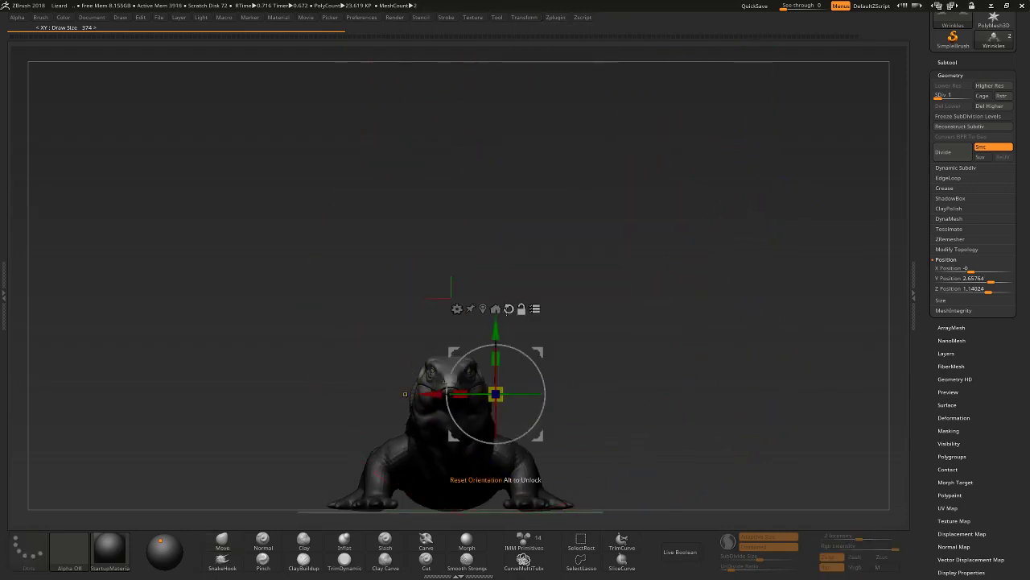
left_click(464, 414)
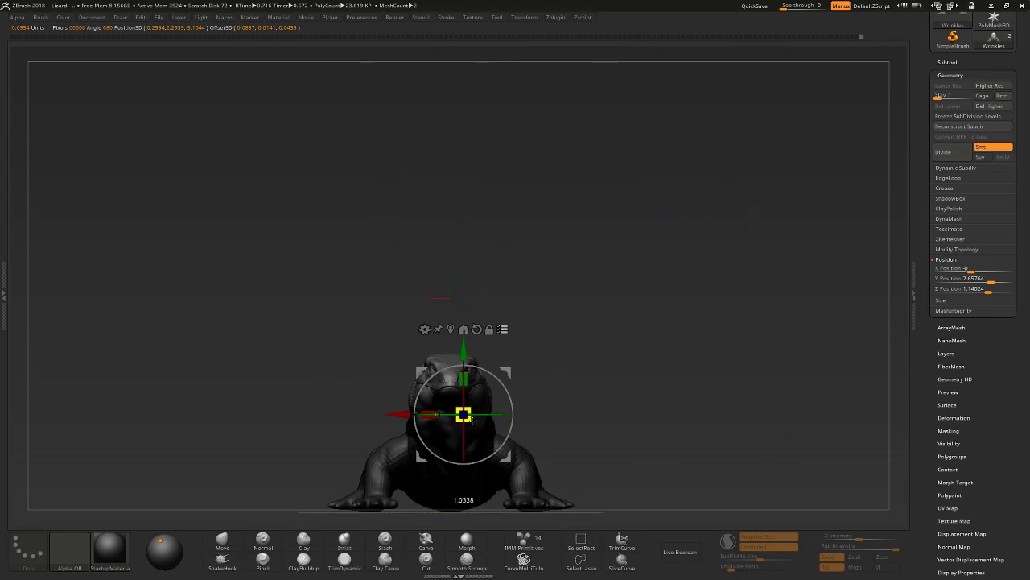
mouse_move(544, 331)
left_mouse_down("shift")
mouse_move(464, 413)
mouse_move(473, 418)
left_mouse_up("shift")
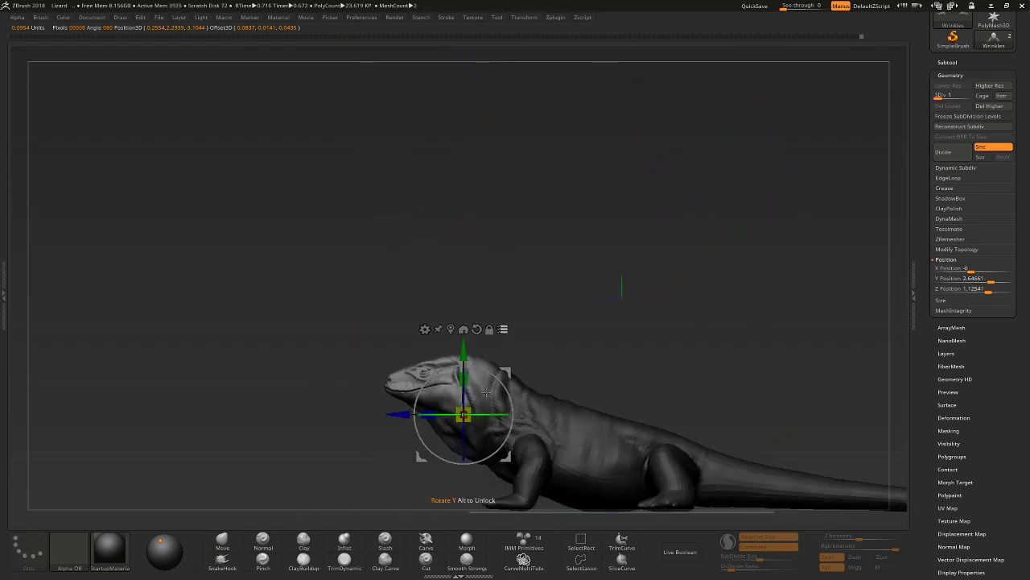
Return to sculpting, step up to subdivision level 4 and inspect the neck from the front.
key("q")
key("w")
key("q")
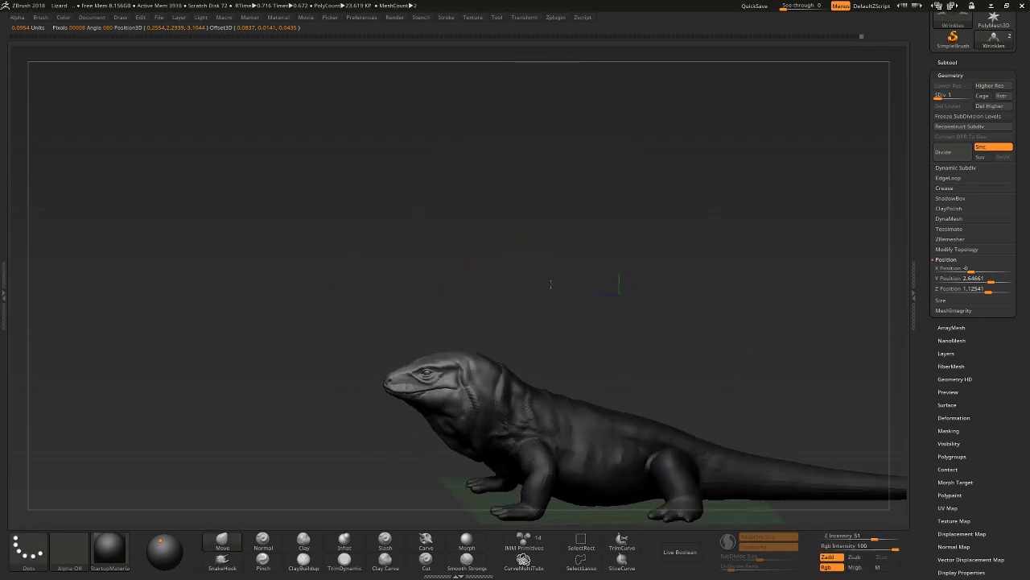
key("d")
key("d")
key("d")
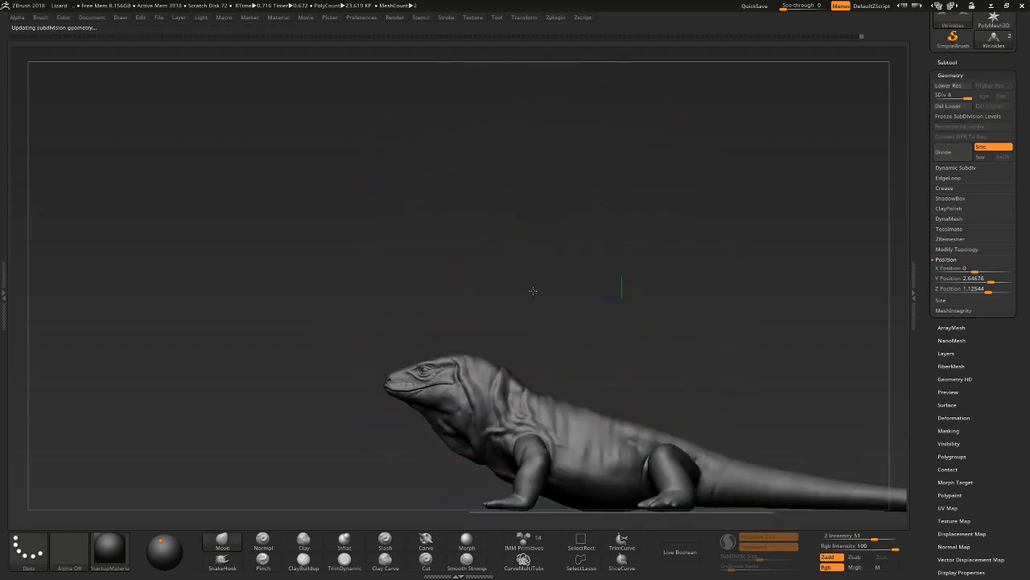
mouse_move(533, 290)
left_mouse_down()
mouse_move(570, 284)
mouse_move(532, 269)
mouse_move(425, 342)
mouse_move(362, 463)
mouse_move(298, 505)
left_mouse_up()
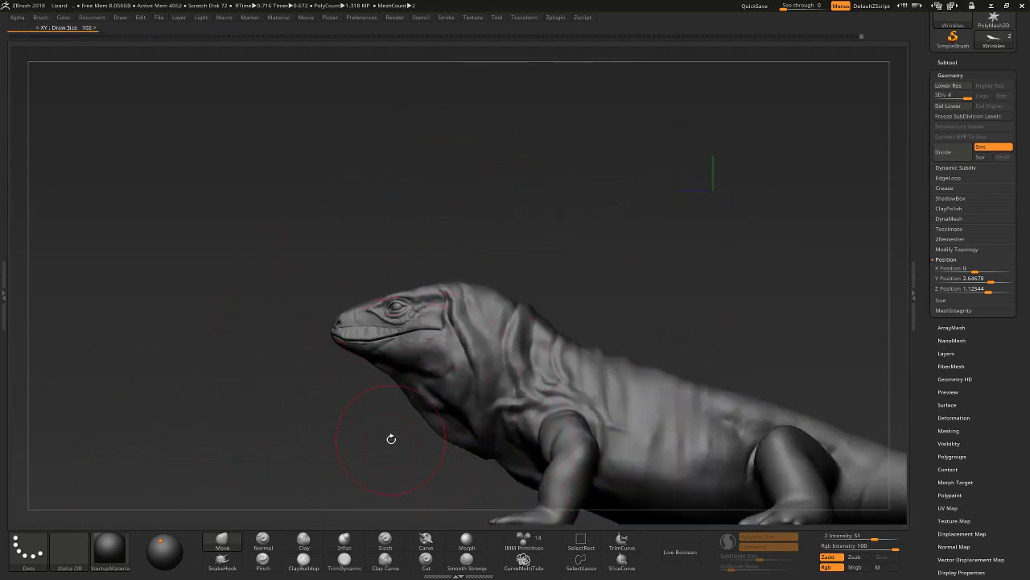
left_click_drag(391, 438, 426, 413)
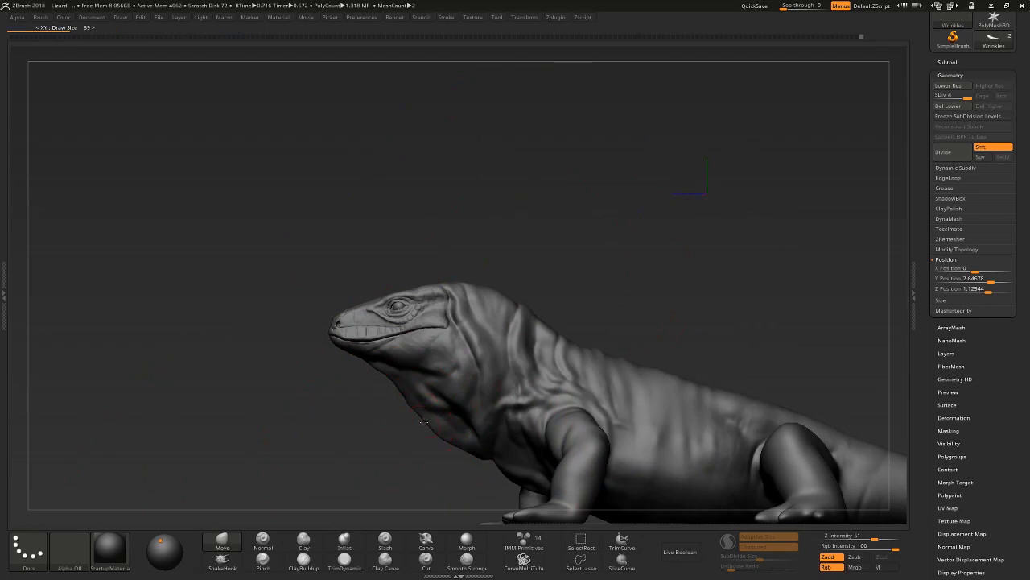
left_click_drag(409, 406, 481, 344)
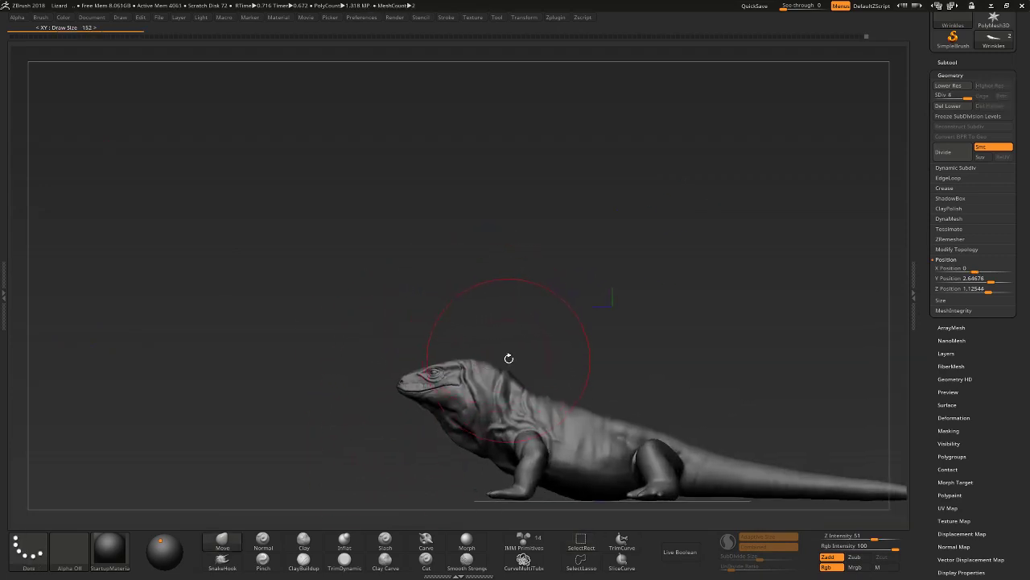
Drop to the lowest subdivision level and pull the back and neck into a new shape.
key("shift+d")
key("shift+d")
key("shift+d")
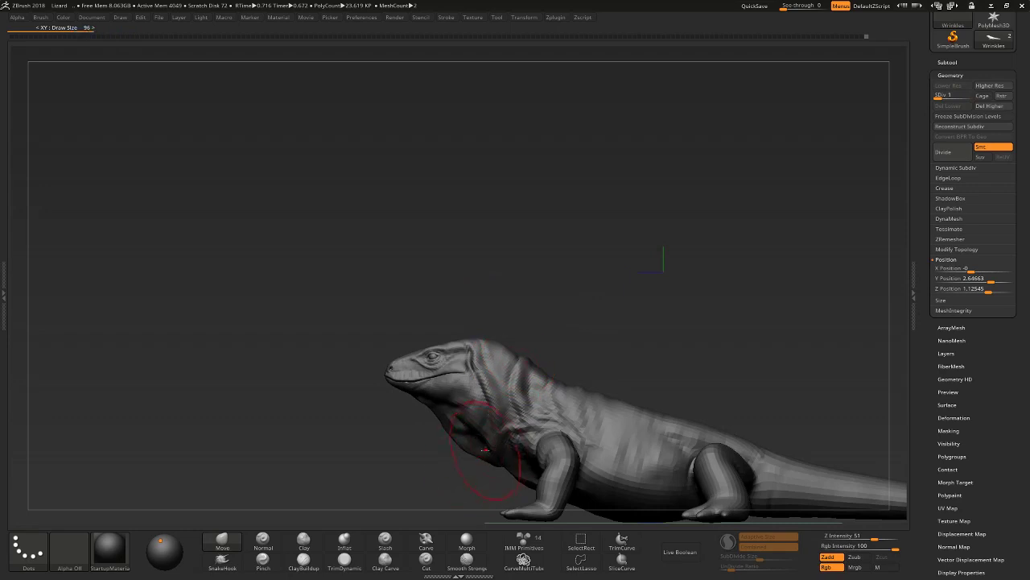
left_click_drag(496, 466, 560, 347)
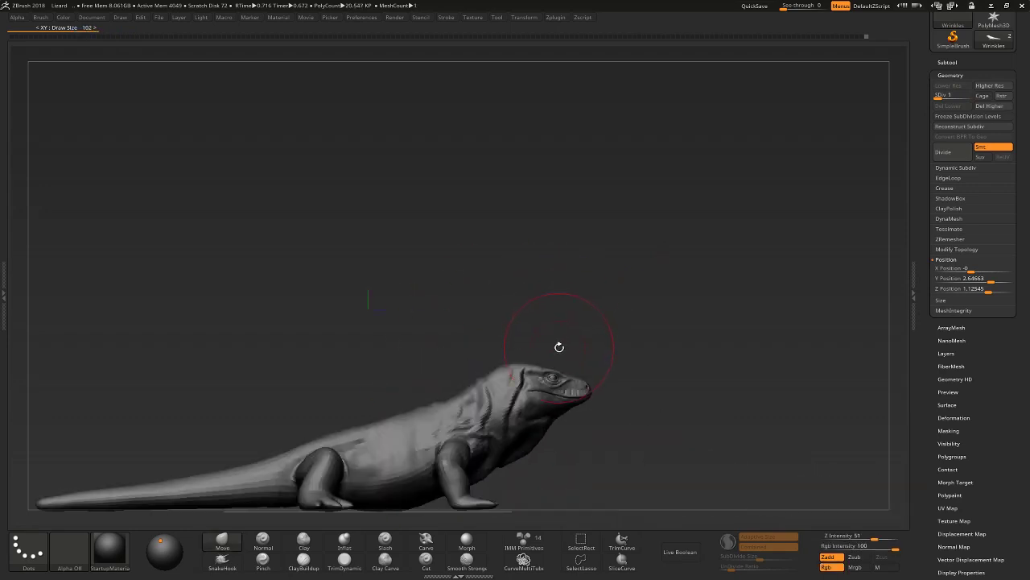
left_click(525, 307, "ctrl+shift")
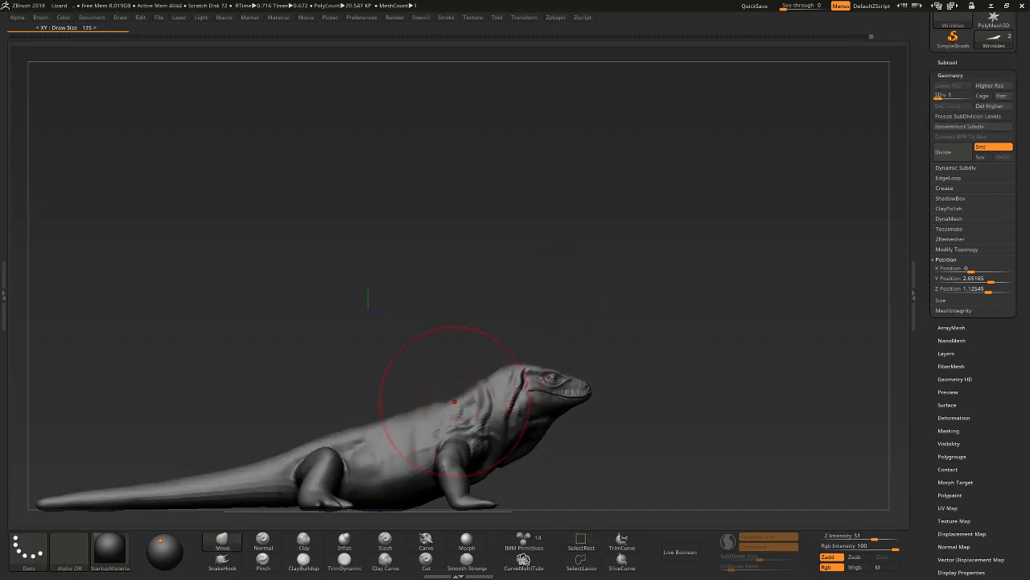
left_click_drag(454, 401, 458, 400)
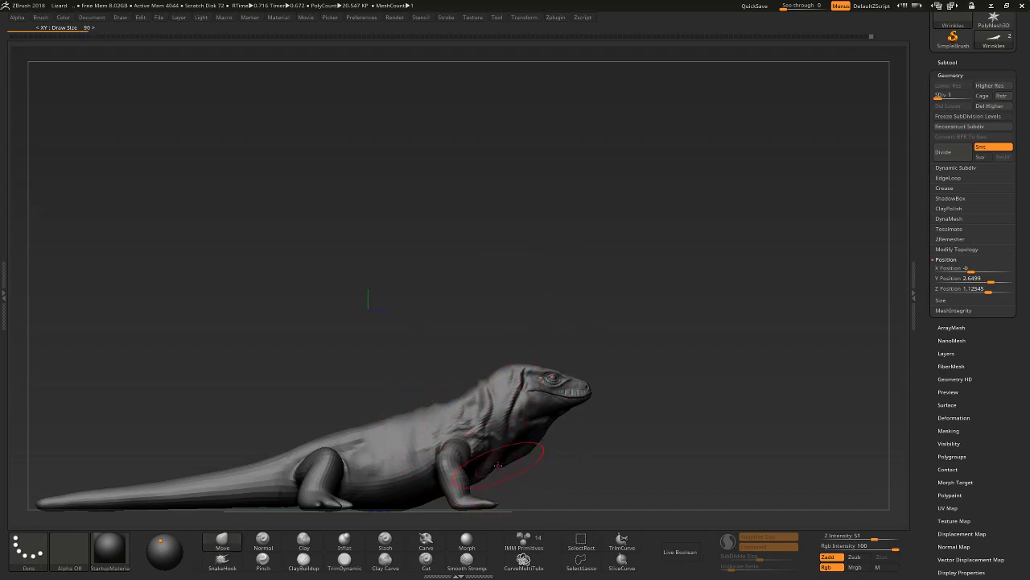
Isolate and hide the front leg polygroup, then reframe the lizard.
mouse_move(498, 468)
right_mouse_down()
mouse_move(547, 453)
mouse_move(501, 472)
mouse_move(523, 464)
right_mouse_up()
left_click(523, 463, "ctrl+shift")
left_click(532, 451, "ctrl+shift")
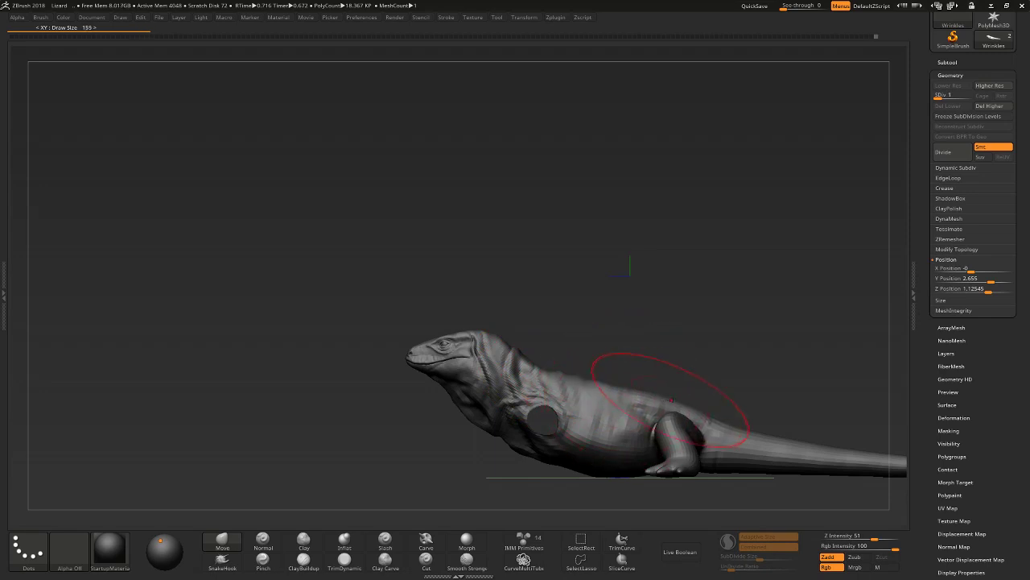
right_click_drag(736, 395, 627, 392, "alt")
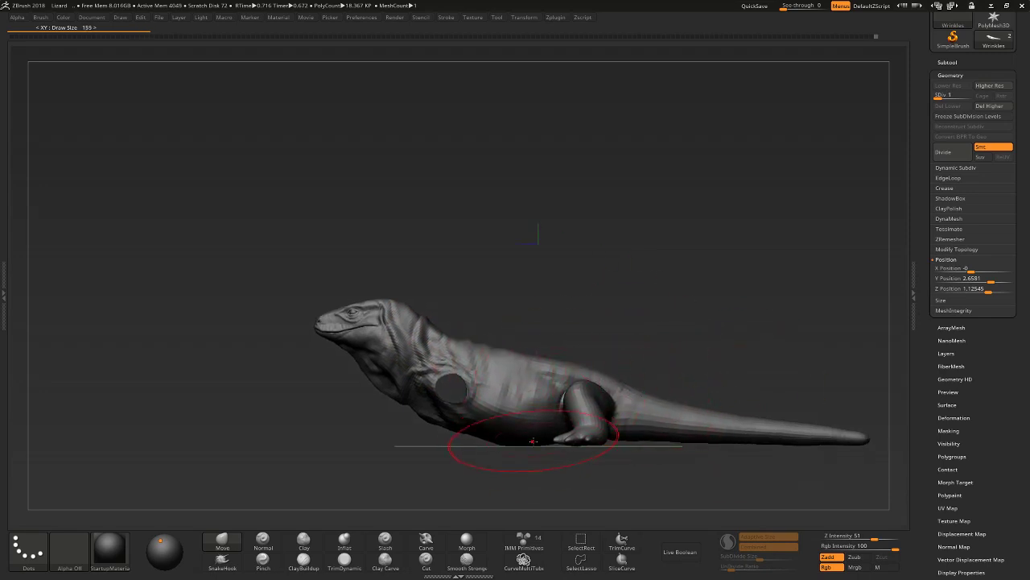
right_click_drag(532, 442, 471, 440)
Subdivide back to level 4 (about 1.315M polygons), brighten the light and frame a side view for rendering.
key("d")
key("d")
key("d")
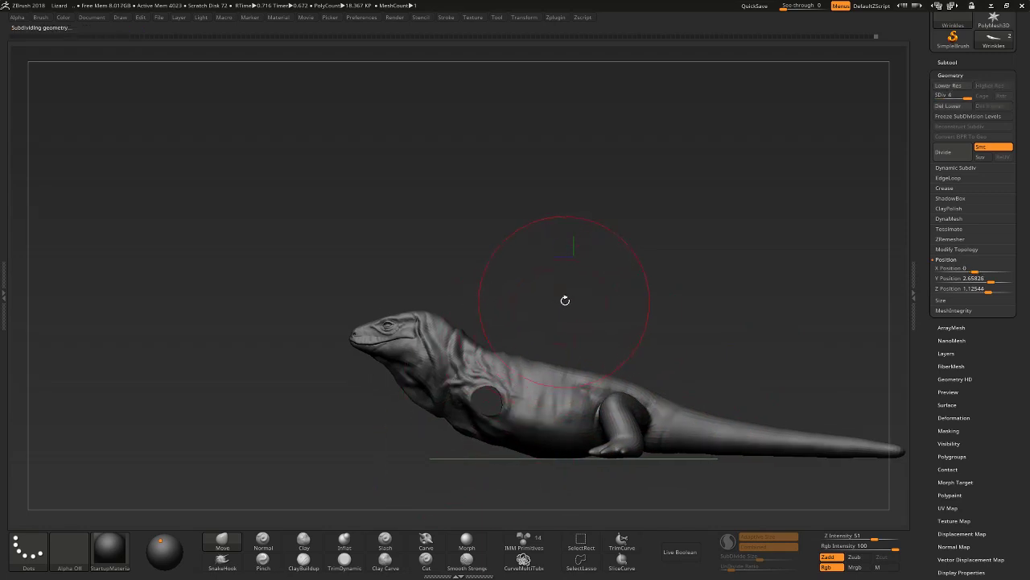
mouse_move(586, 299)
right_mouse_down()
mouse_move(553, 242)
mouse_move(690, 258)
mouse_move(598, 264)
mouse_move(635, 258)
right_mouse_up()
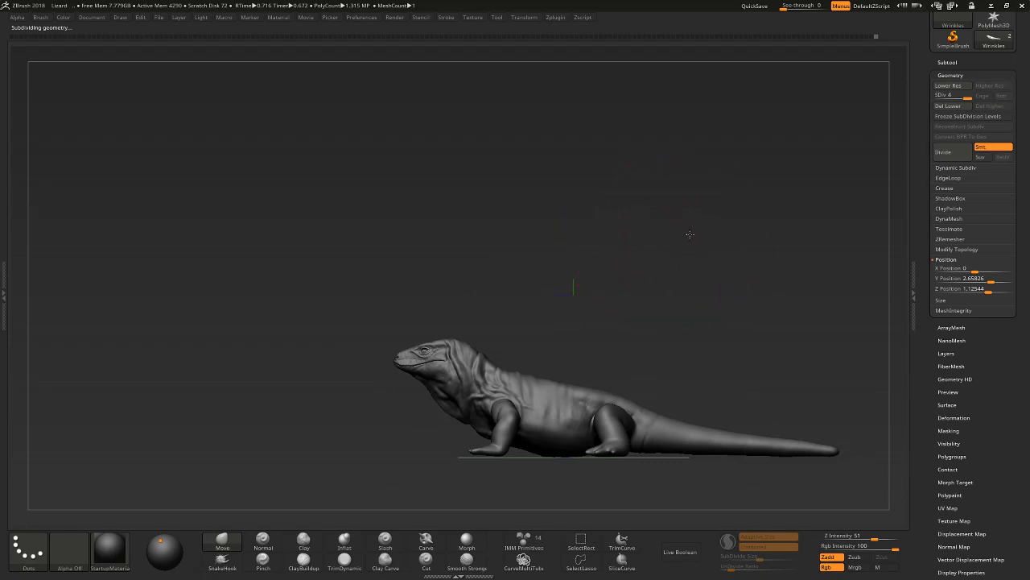
mouse_move(690, 234)
right_mouse_down()
mouse_move(716, 241)
mouse_move(716, 253)
right_mouse_up()
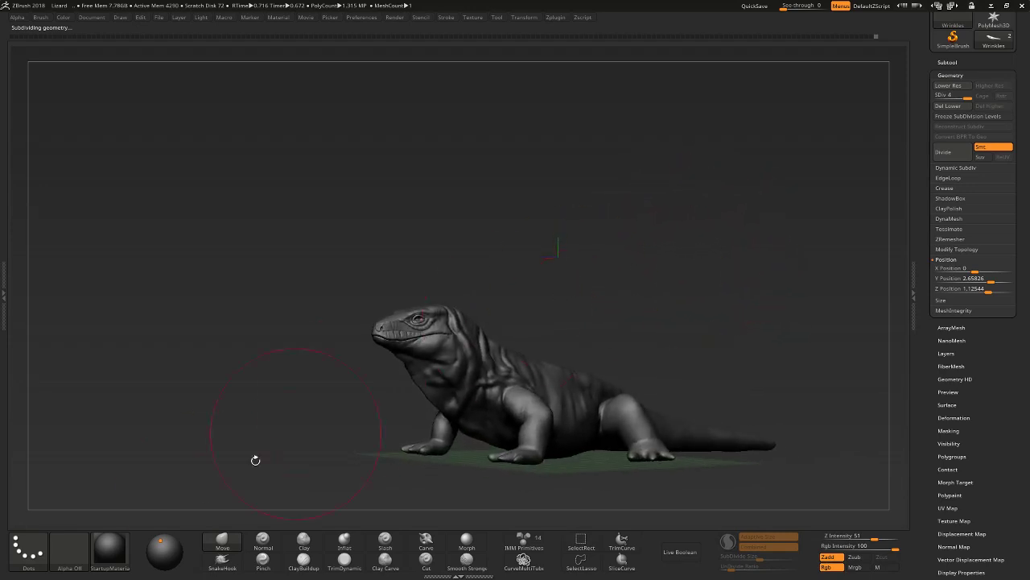
left_click(166, 546)
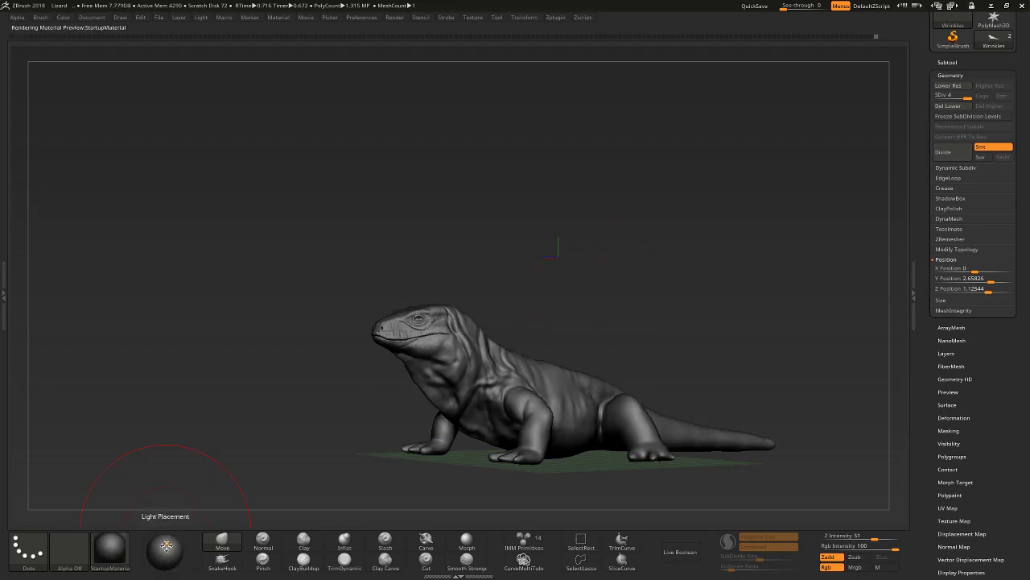
right_click_drag(545, 253, 499, 266)
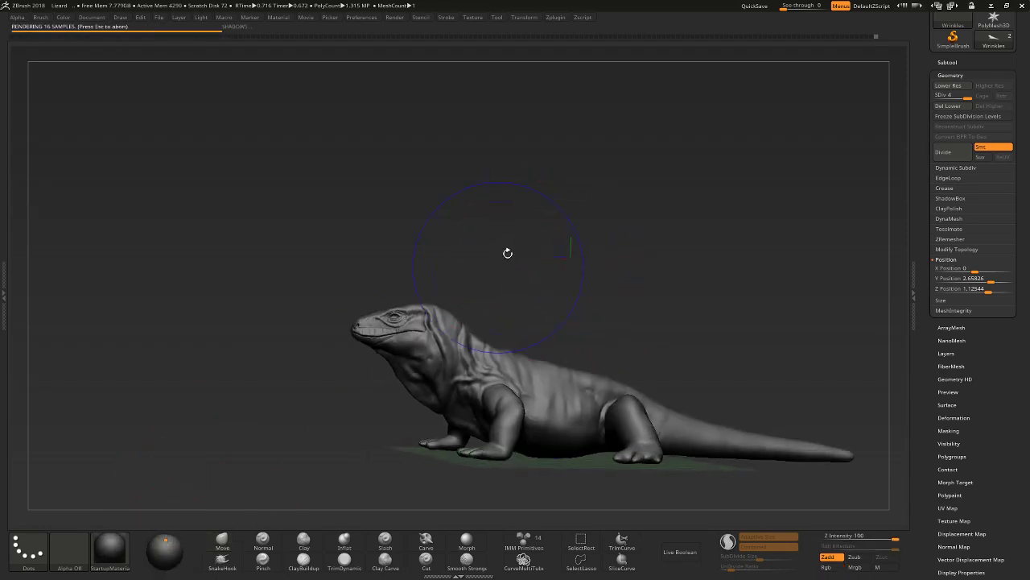